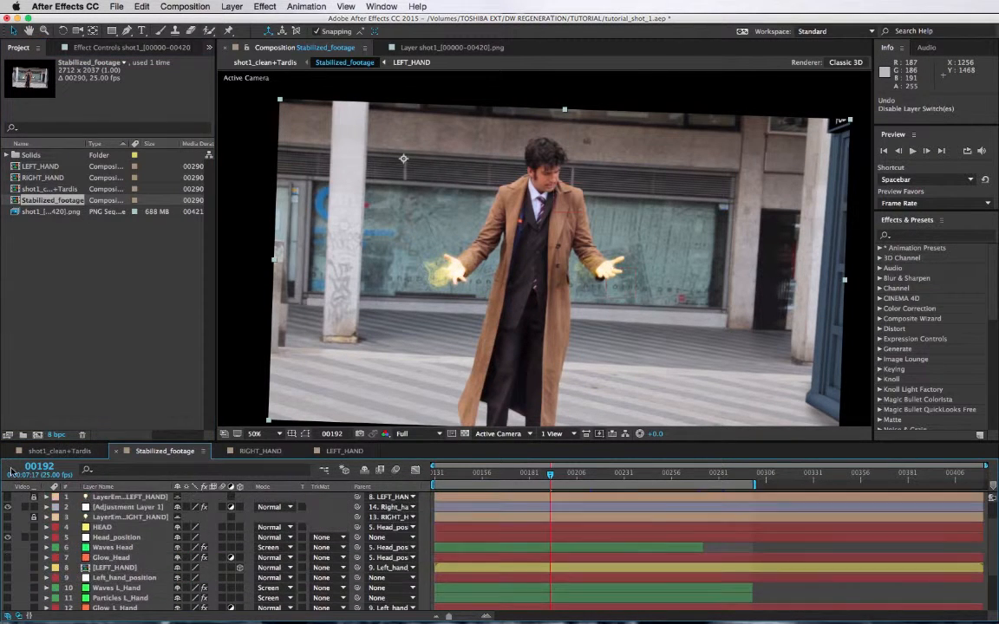
# Step: Select the Glow_R_Hand layer and move the playhead to frame 250
pyautogui.scroll(5, 12, 521)
pyautogui.scroll(-5, 40, 573)
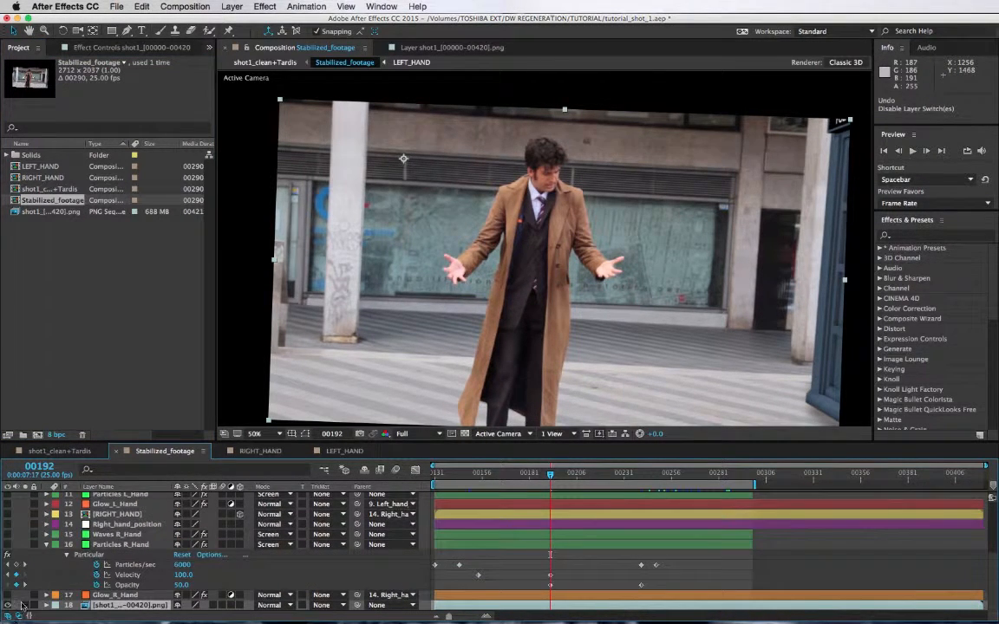
pyautogui.click(111, 595)
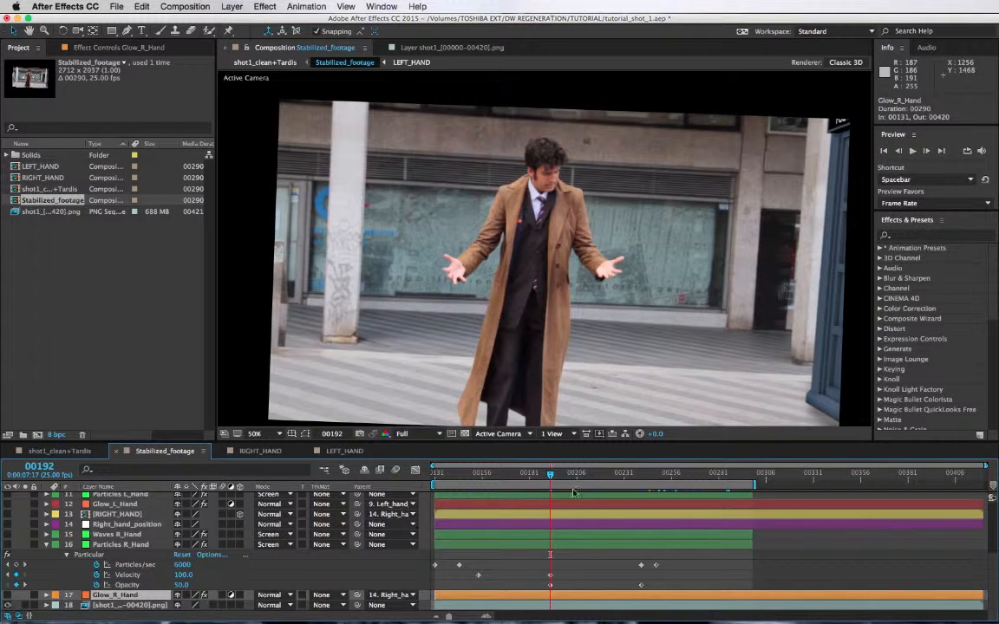
pyautogui.scroll(5, 574, 492)
pyautogui.click(649, 475)
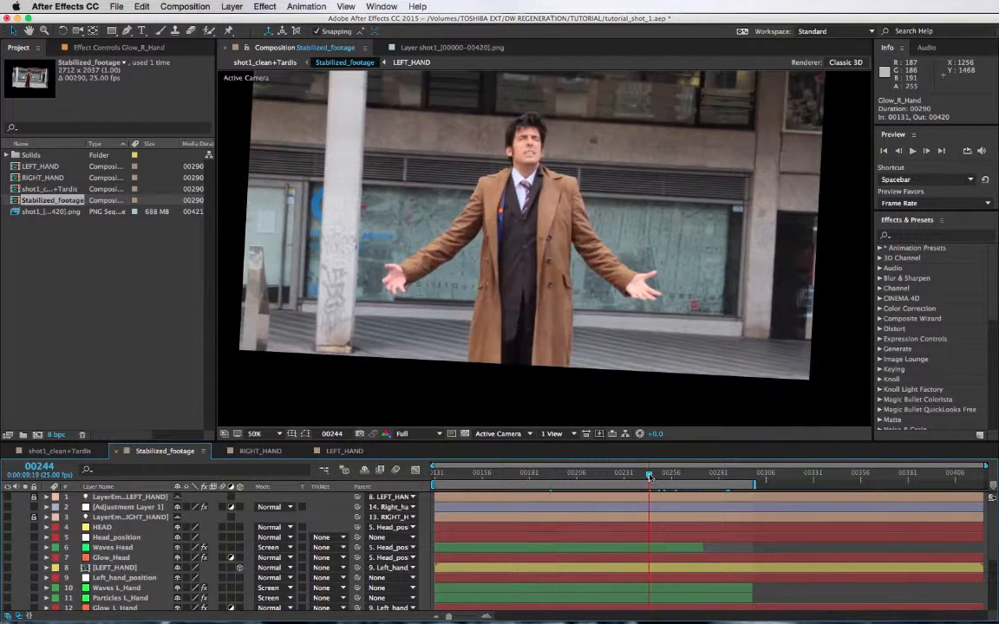
pyautogui.moveTo(649, 477); pyautogui.dragTo(660, 480)
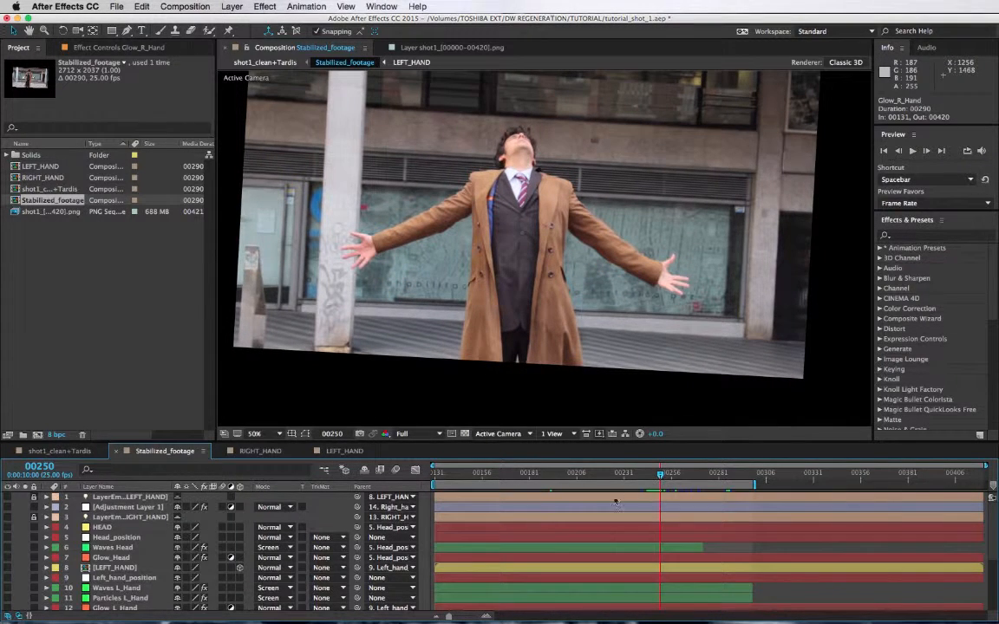
# Step: Duplicate the Glow_R_Hand layer and place the copy at the top of the layer stack as a visible, non-adjustment layer
pyautogui.scroll(-5, 86, 537)
pyautogui.press('u')
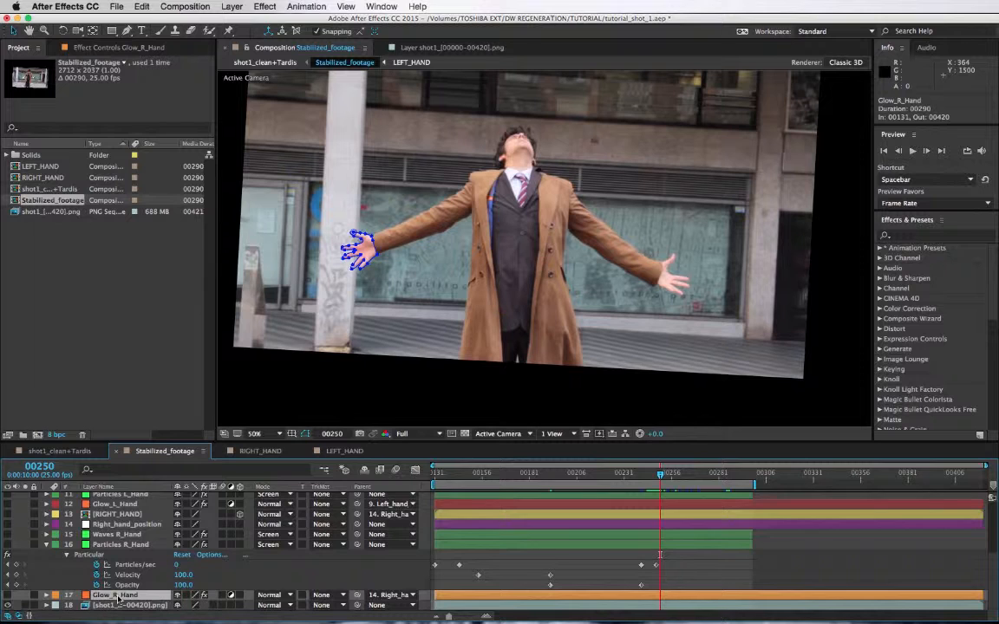
pyautogui.hotkey('ctrl', 'd')
pyautogui.moveTo(118, 598); pyautogui.dragTo(118, 496)
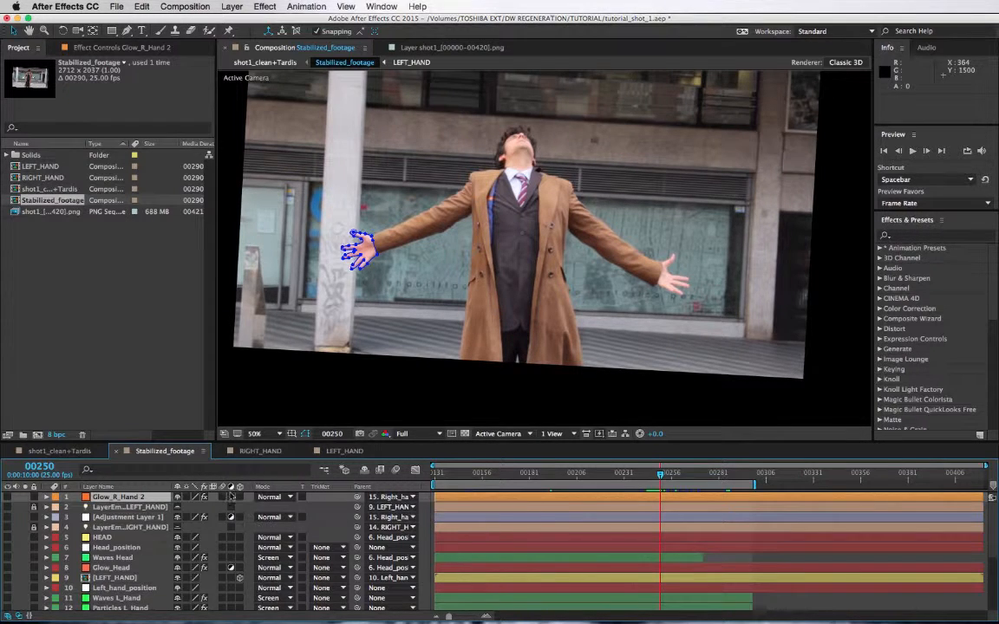
pyautogui.click(8, 497)
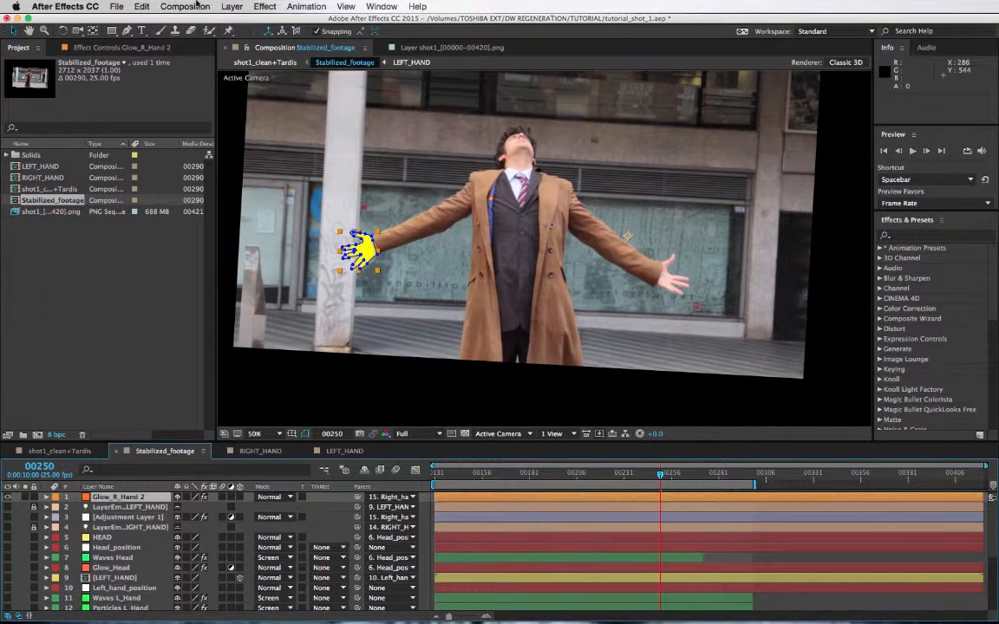
# Step: Change the Glow_R_Hand 2 solid's color to white (FFFFFF), creating it as a new solid
pyautogui.click(233, 6)
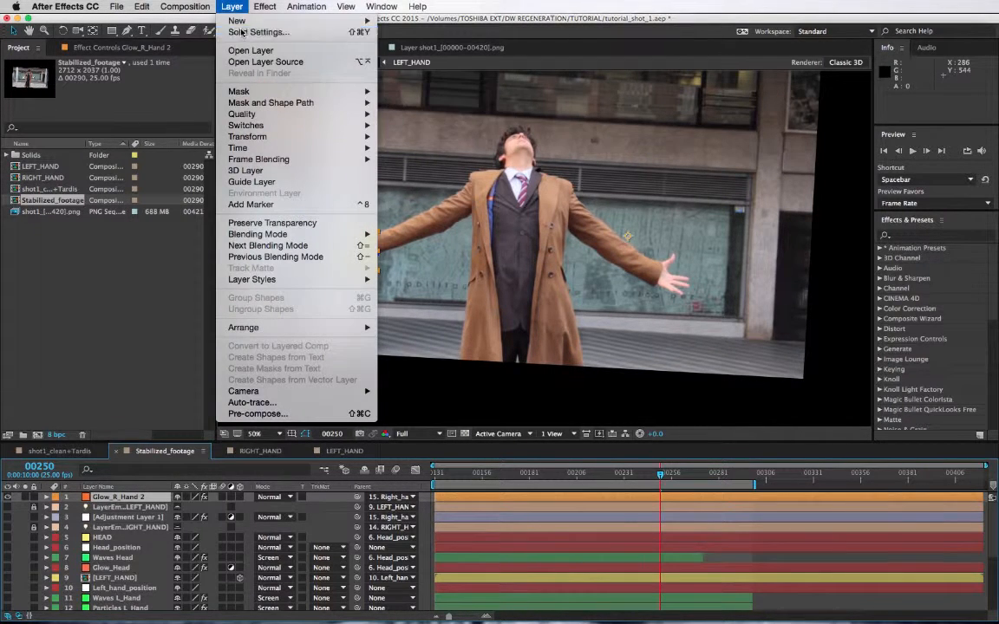
pyautogui.click(234, 32)
pyautogui.click(777, 404)
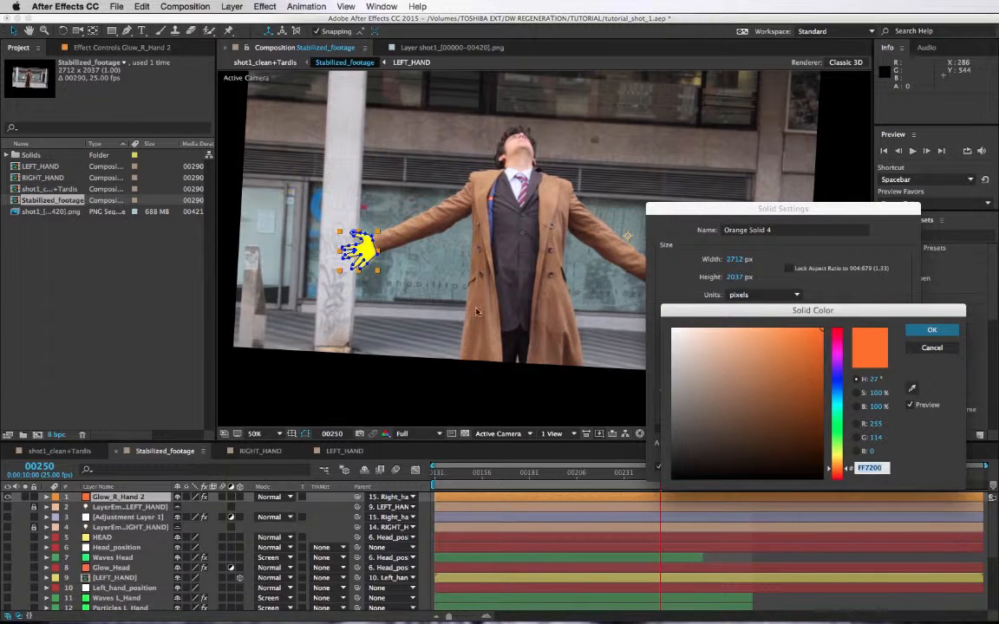
pyautogui.moveTo(713, 357); pyautogui.dragTo(634, 313)
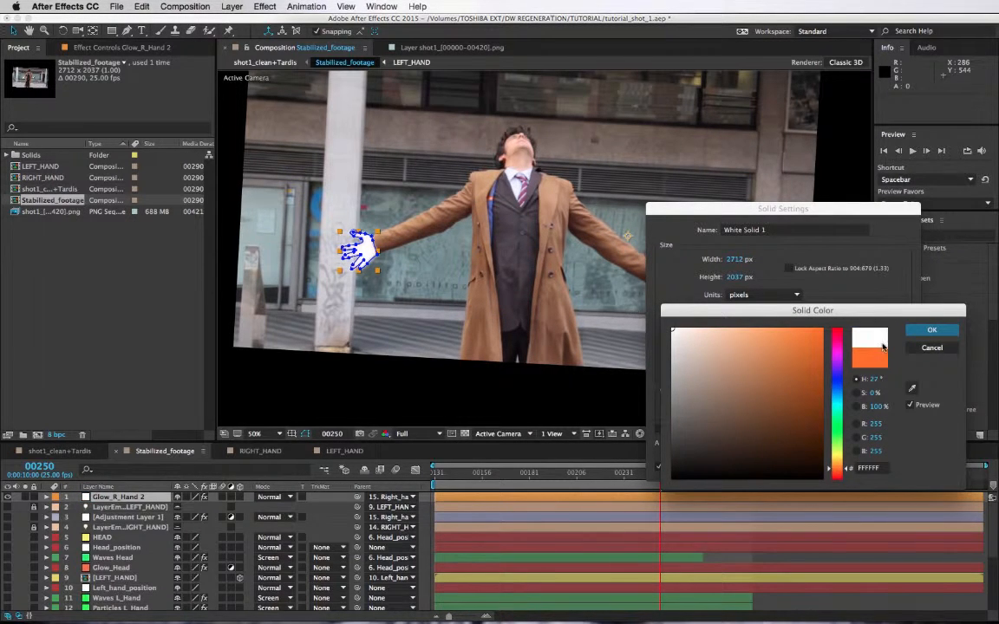
pyautogui.click(932, 330)
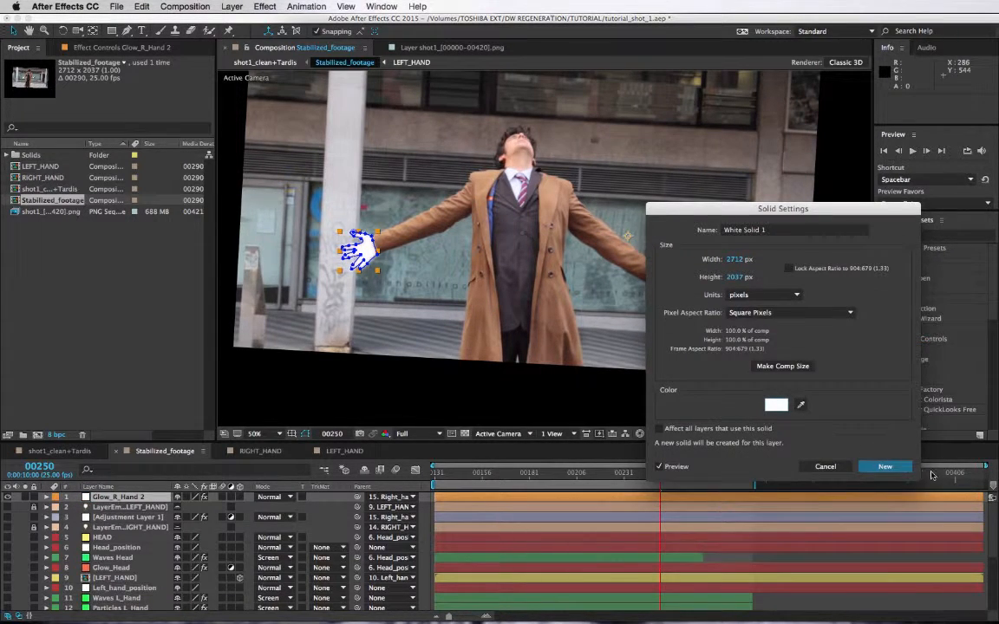
pyautogui.click(885, 466)
# Step: Replace the Curves effect on Glow_R_Hand 2 with the Trapcode Shine effect
pyautogui.click(106, 46)
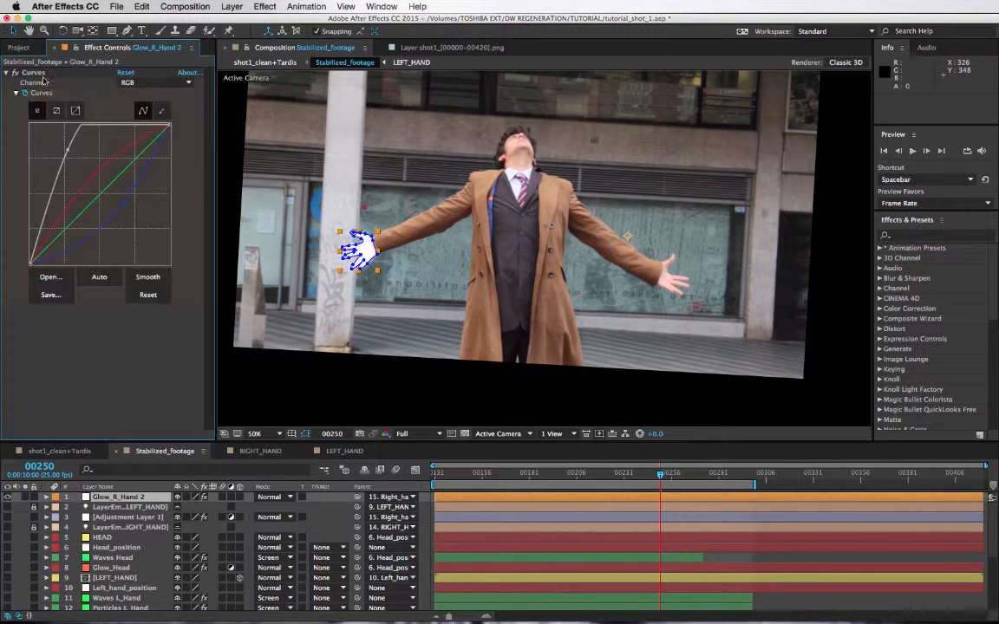
pyautogui.click(33, 73)
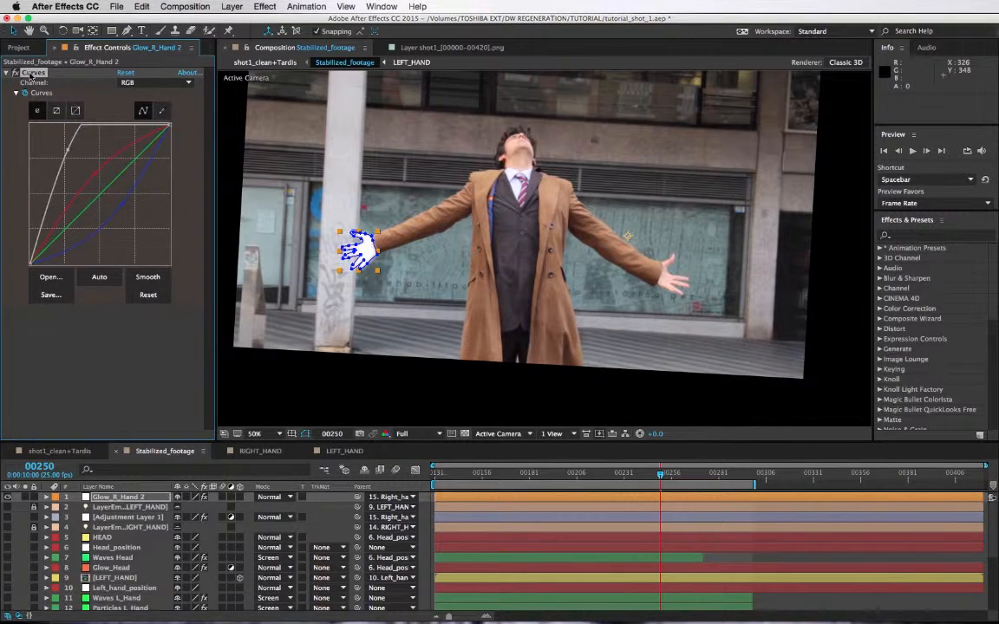
pyautogui.press('Delete')
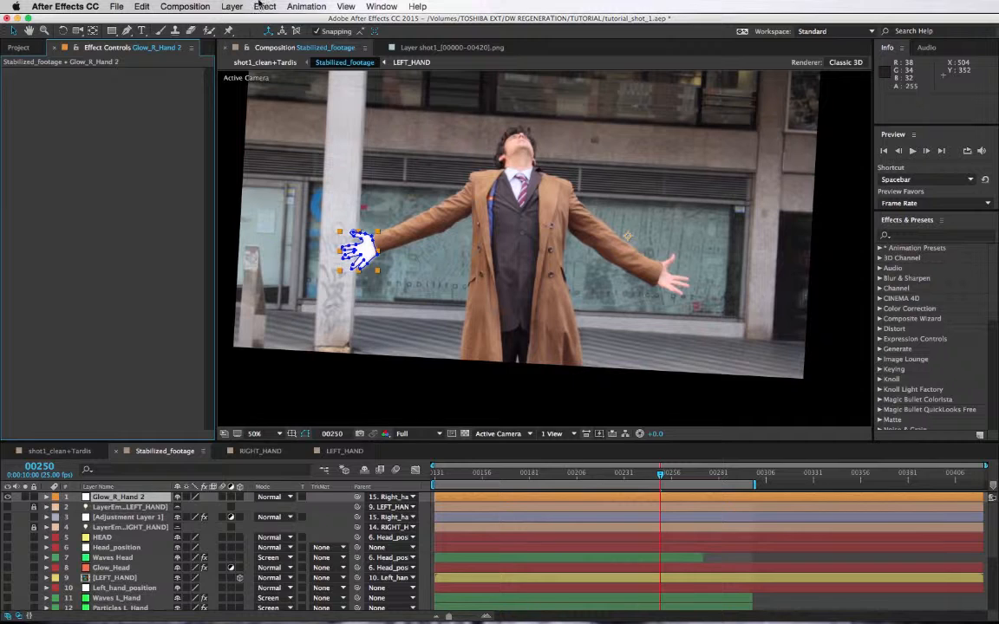
pyautogui.click(263, 6)
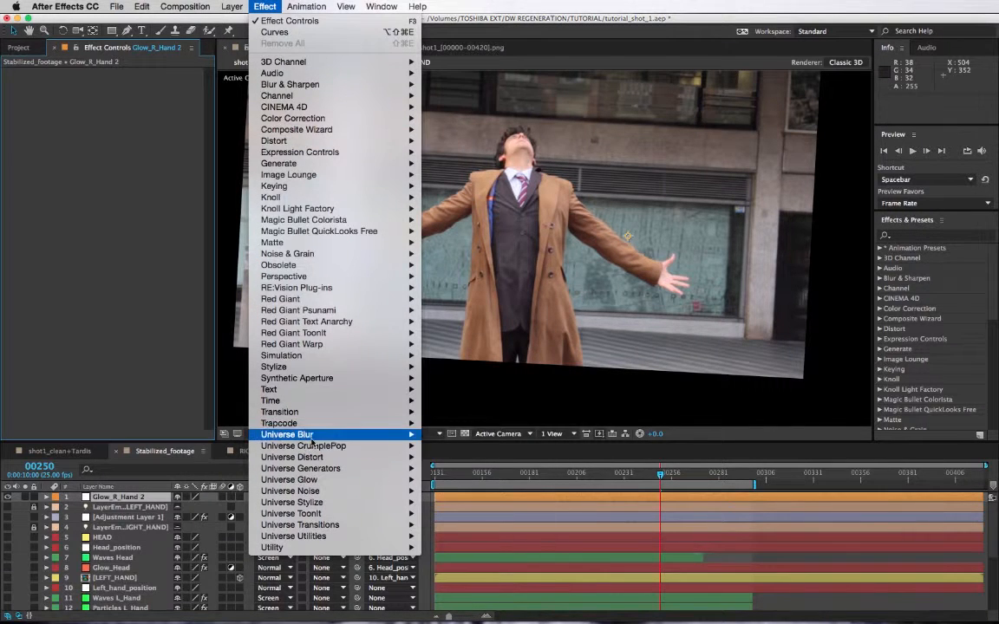
pyautogui.moveTo(279, 424)
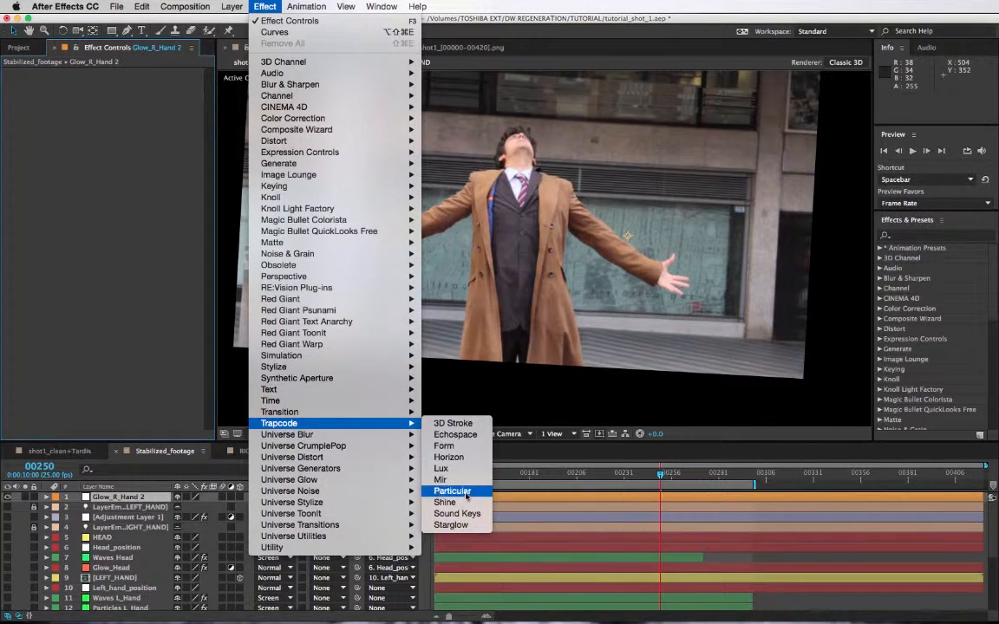
pyautogui.click(445, 503)
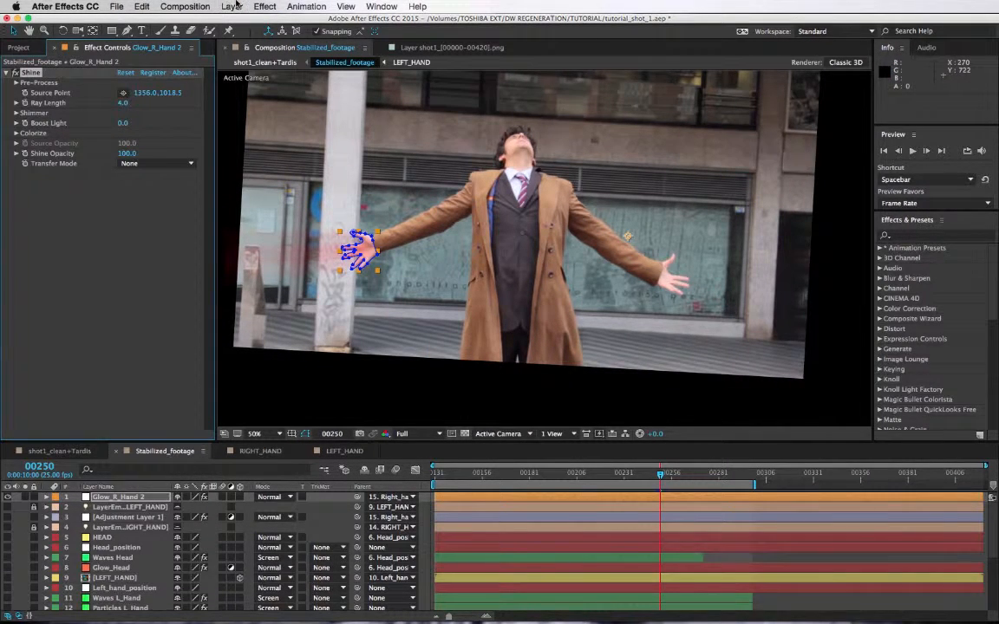
# Step: Place Shine's source point on the base of the masked hand, at about 498.5, 1054.1
pyautogui.press('/')
pyautogui.moveTo(323, 261); pyautogui.dragTo(588, 241)
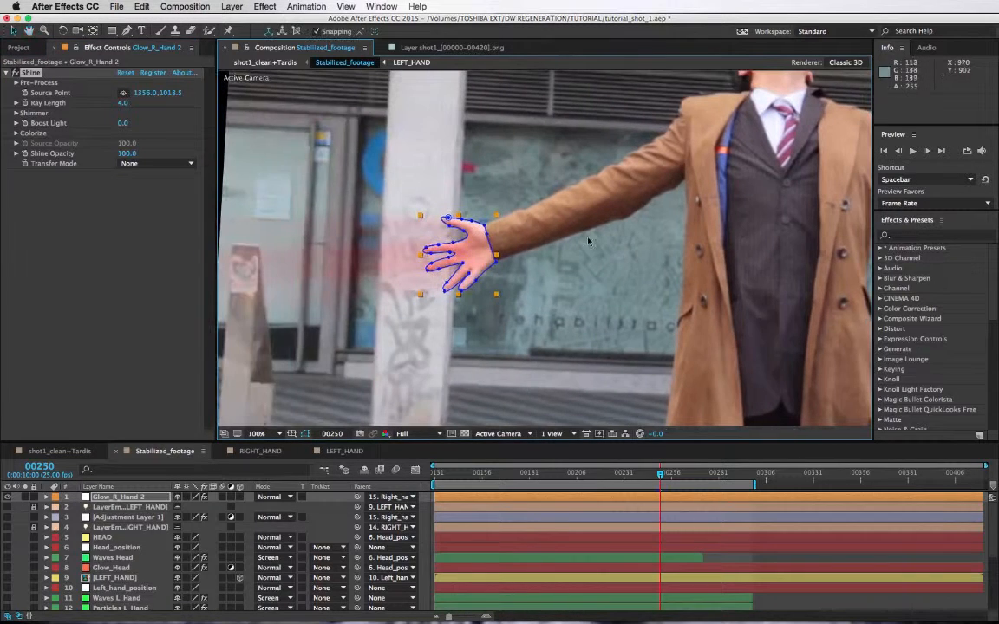
pyautogui.click(123, 91)
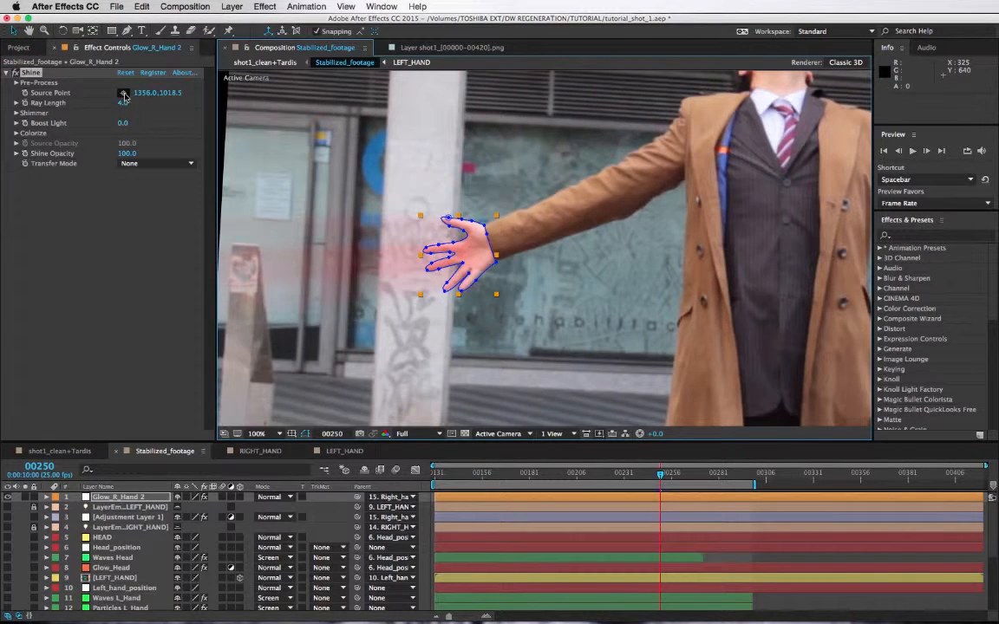
pyautogui.click(485, 254)
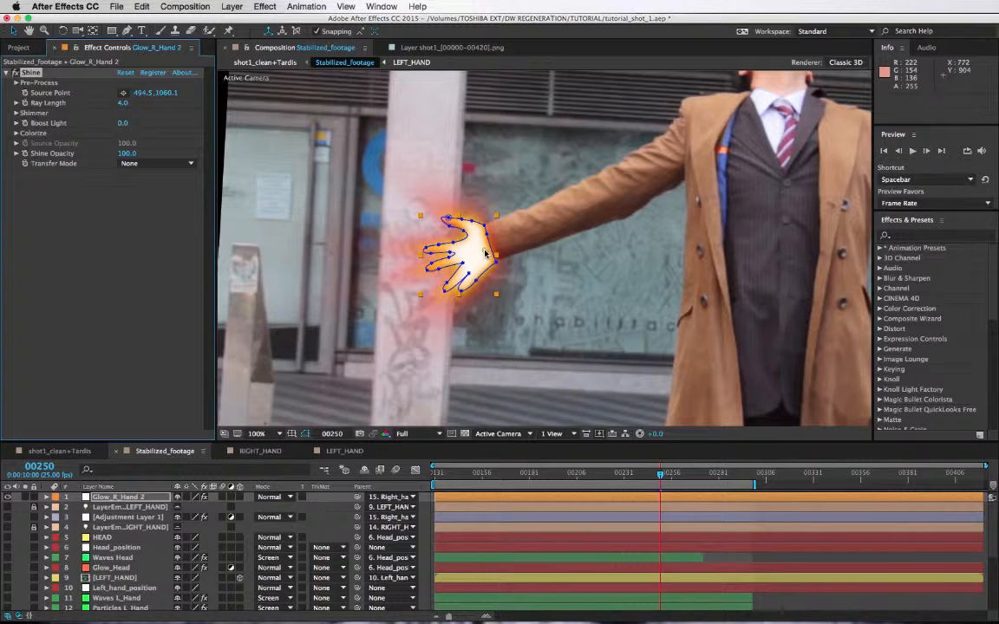
pyautogui.moveTo(485, 253); pyautogui.dragTo(489, 251)
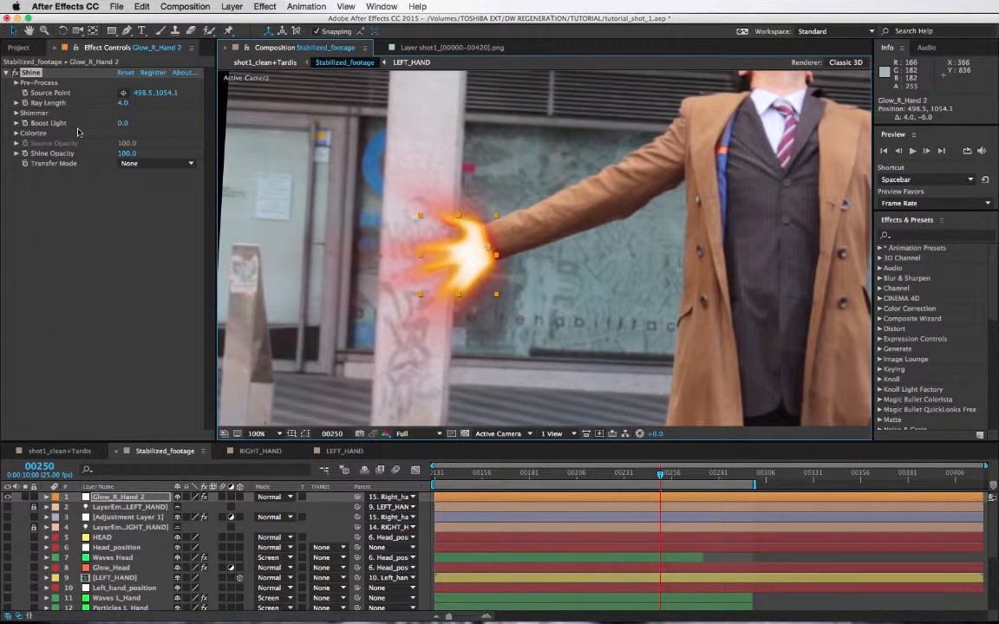
# Step: Set Shine's Ray Length to 20.7, expand the Shimmer settings, and check the glow's edges at frame 292
pyautogui.moveTo(124, 102); pyautogui.dragTo(183, 102)
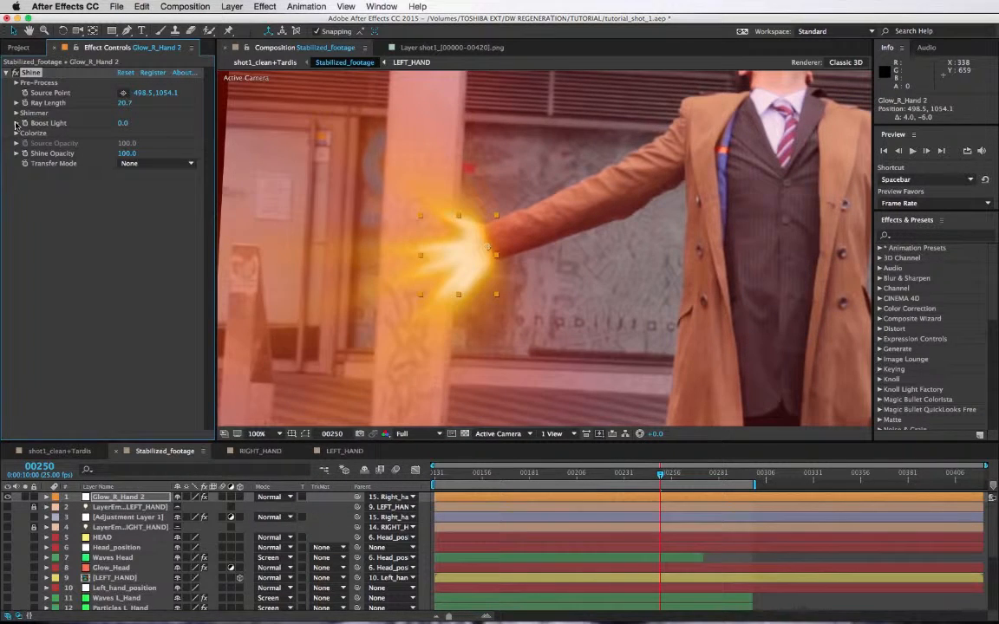
pyautogui.click(16, 114)
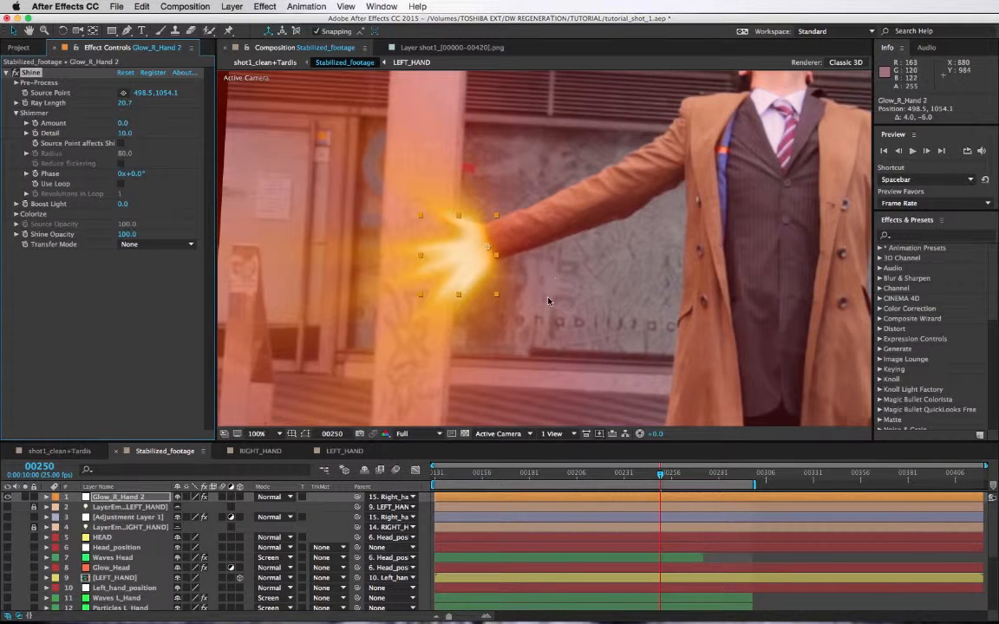
pyautogui.scroll(-2, 485, 271)
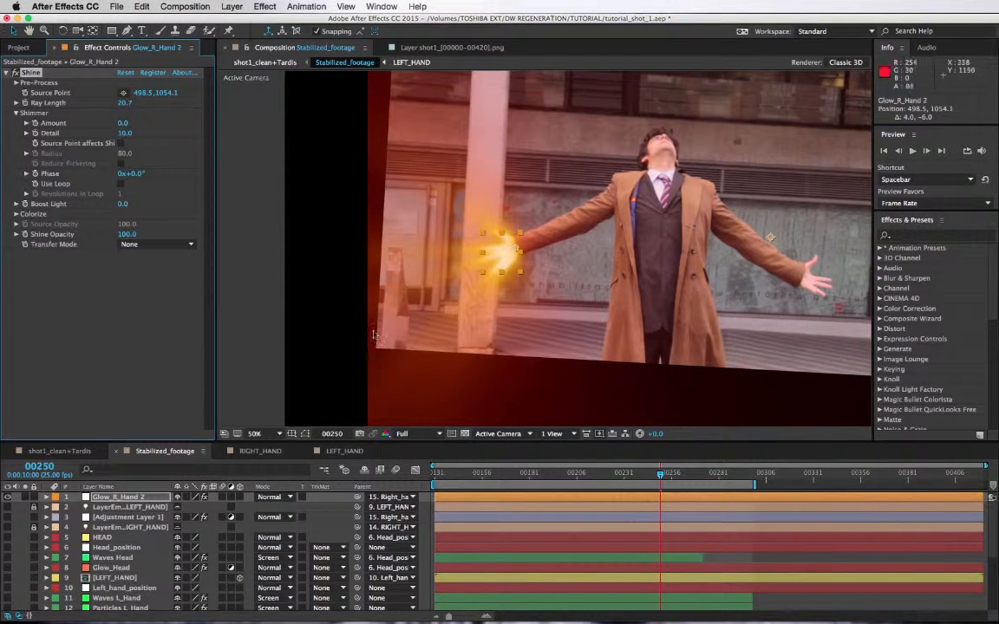
pyautogui.click(740, 480)
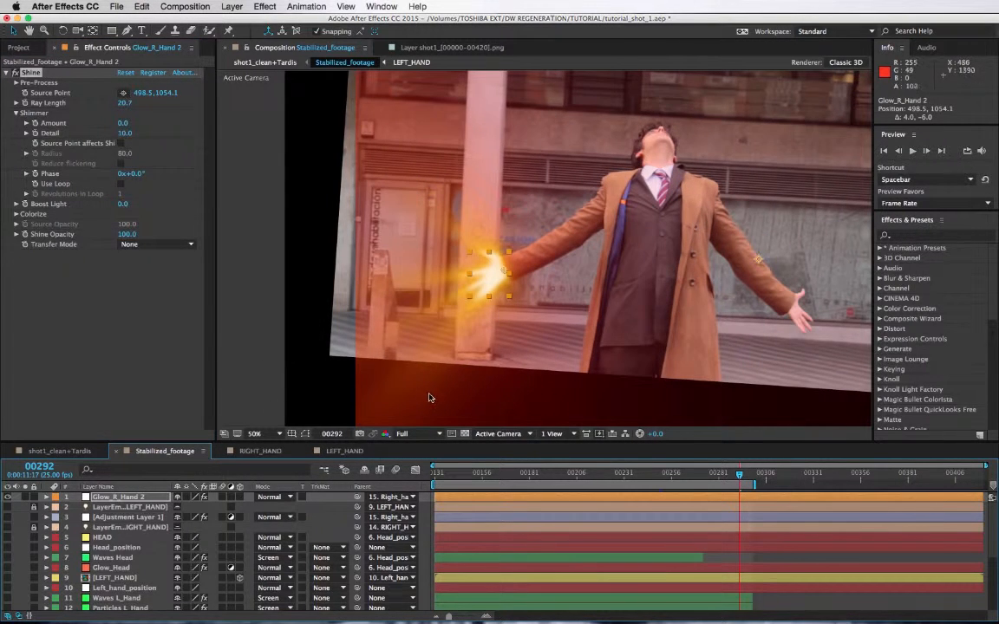
pyautogui.click(147, 451)
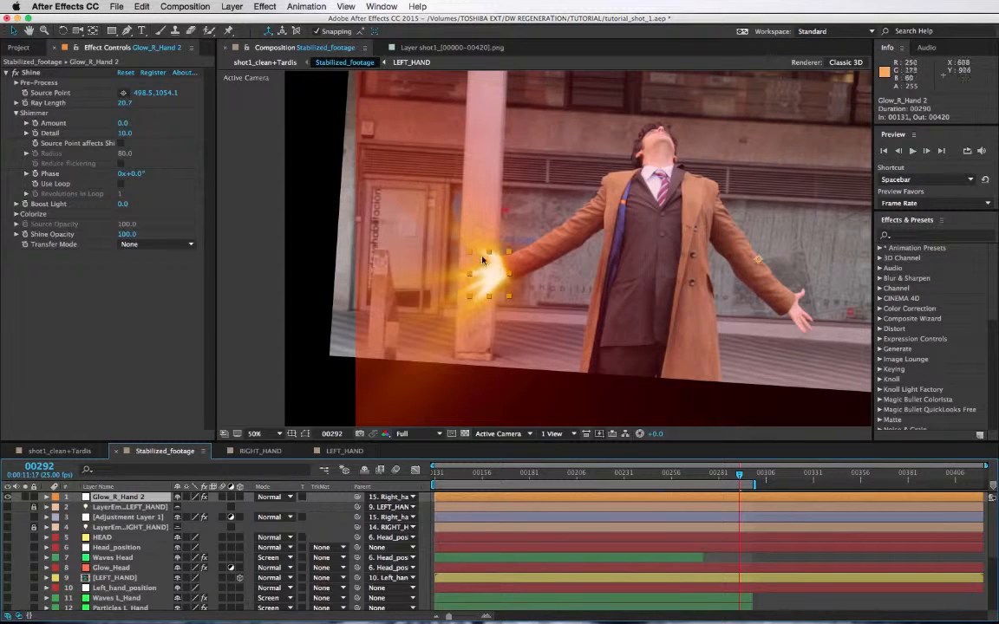
# Step: Turn off the Shine effect and delete Mask 1 from the Glow_R_Hand 2 layer
pyautogui.click(15, 72)
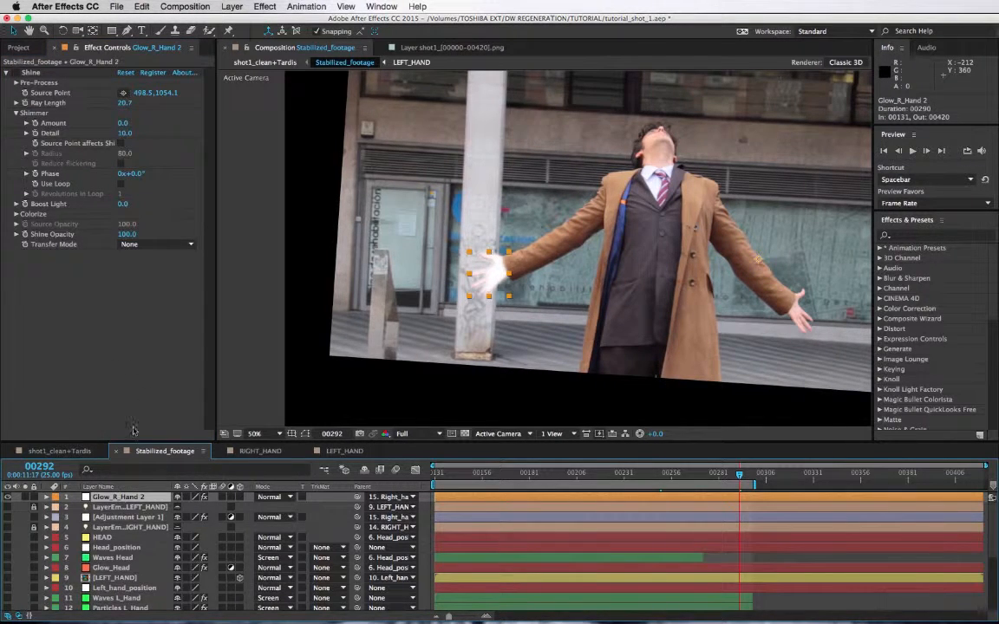
pyautogui.press('m')
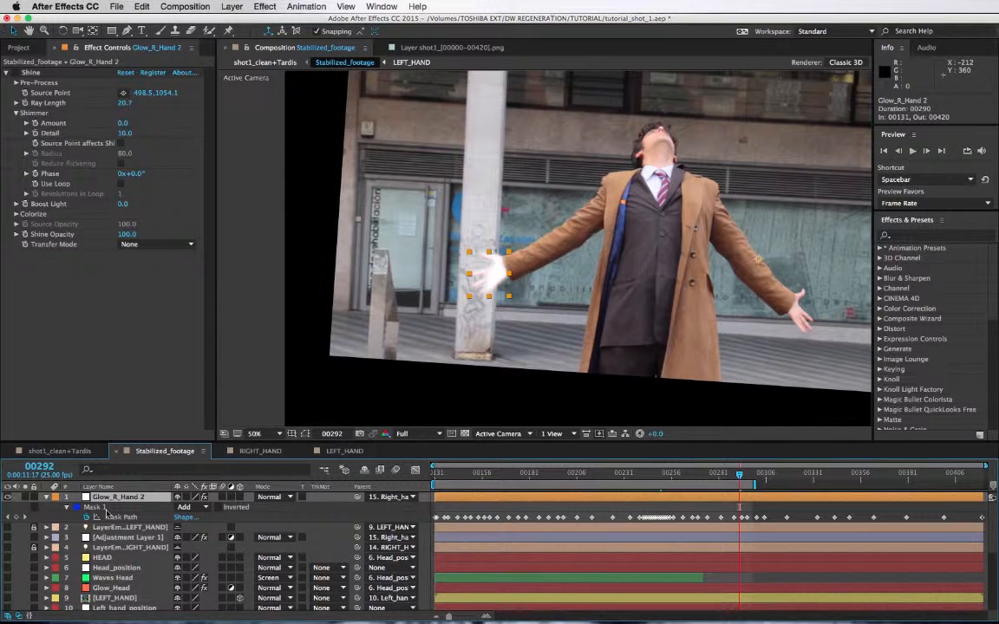
pyautogui.click(95, 507)
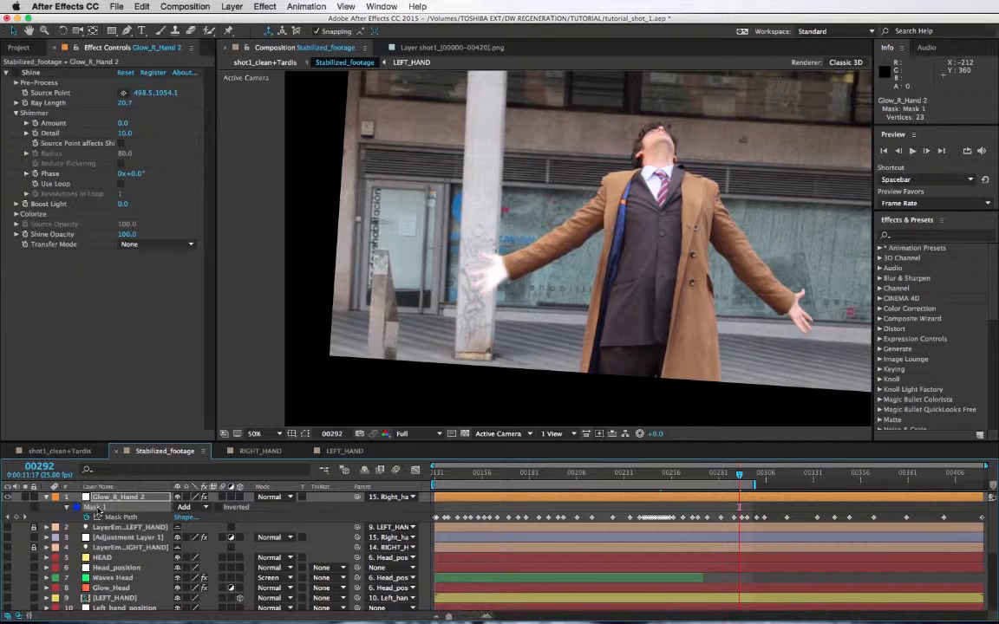
pyautogui.press('Delete')
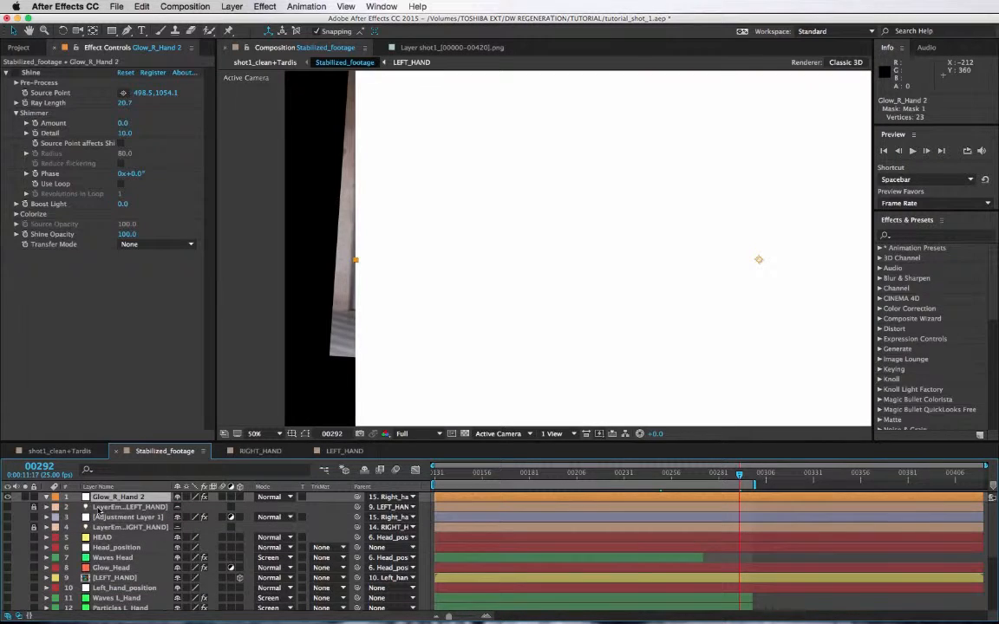
# Step: Enlarge the white solid beyond the composition, setting its width to 3699 px and increasing its height
pyautogui.click(234, 6)
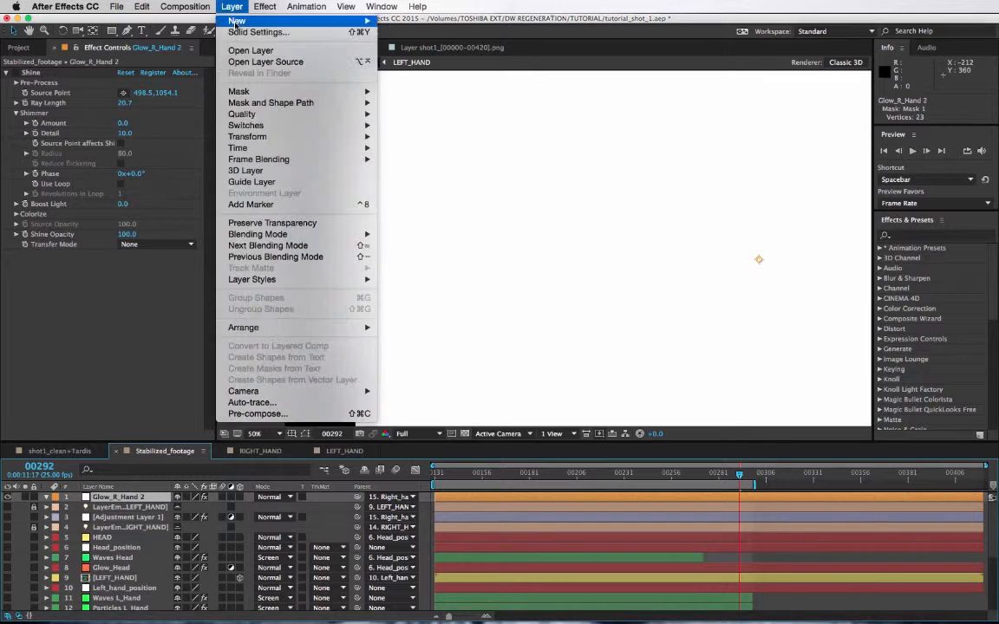
pyautogui.click(243, 30)
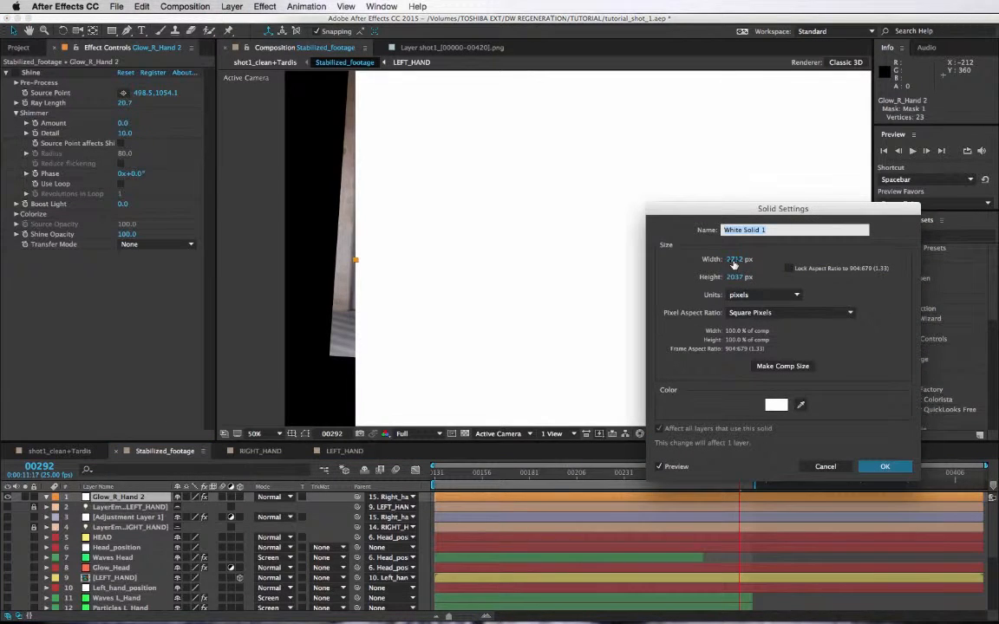
pyautogui.moveTo(733, 260); pyautogui.dragTo(751, 317)
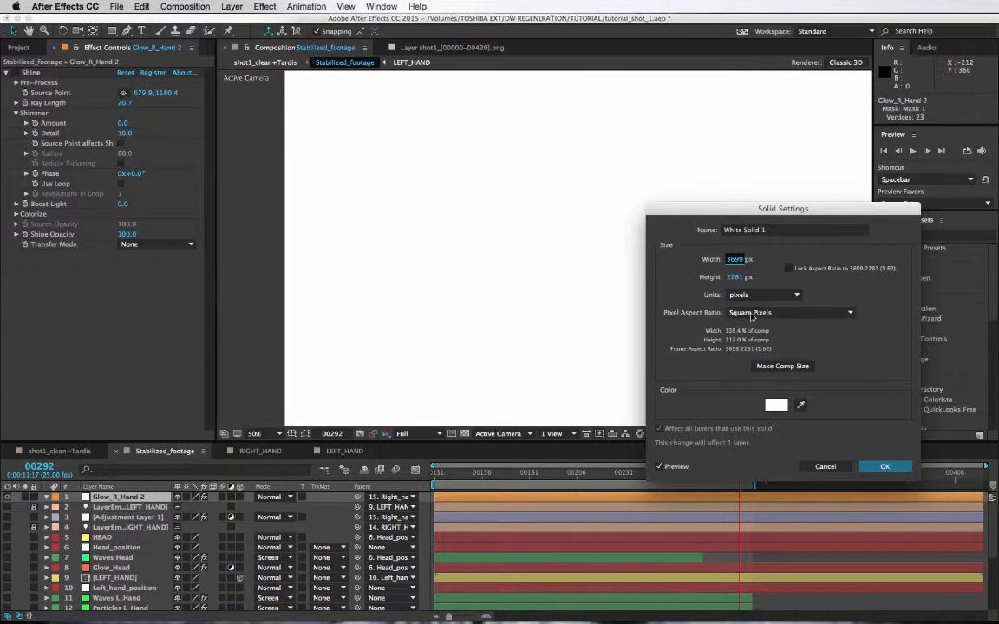
pyautogui.moveTo(733, 277); pyautogui.dragTo(739, 277)
pyautogui.click(882, 467)
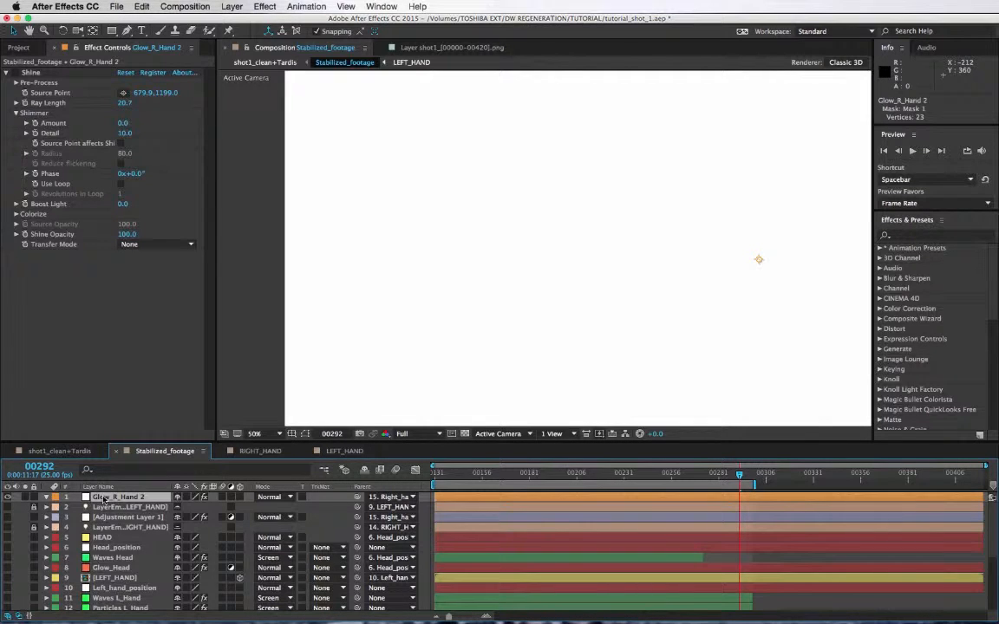
# Step: Restore the animated Mask 1 on the Glow_R_Hand 2 layer, starting from frame 131
pyautogui.moveTo(453, 475); pyautogui.dragTo(209, 502)
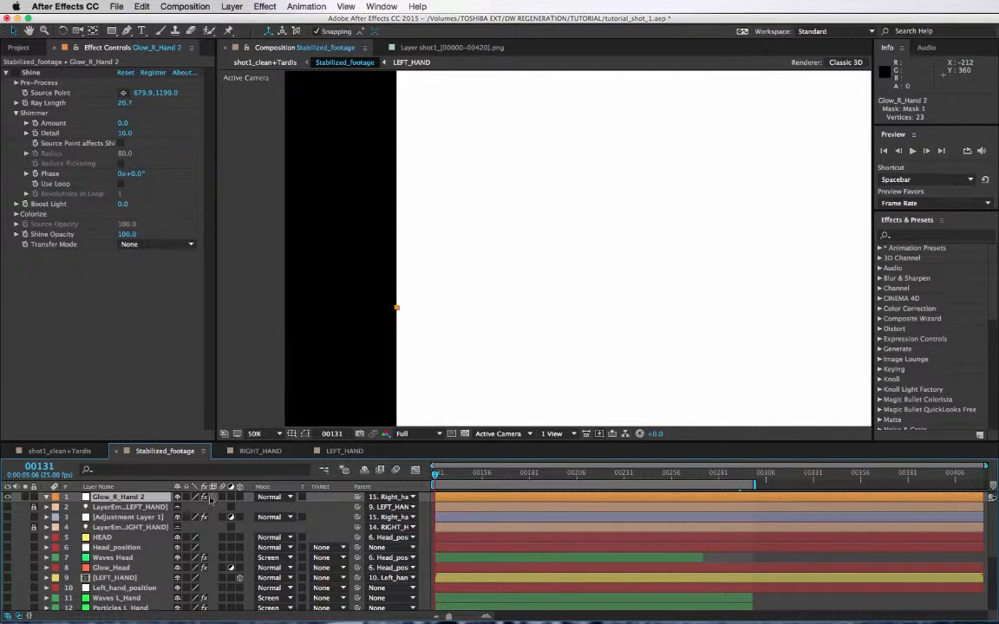
pyautogui.click(149, 501)
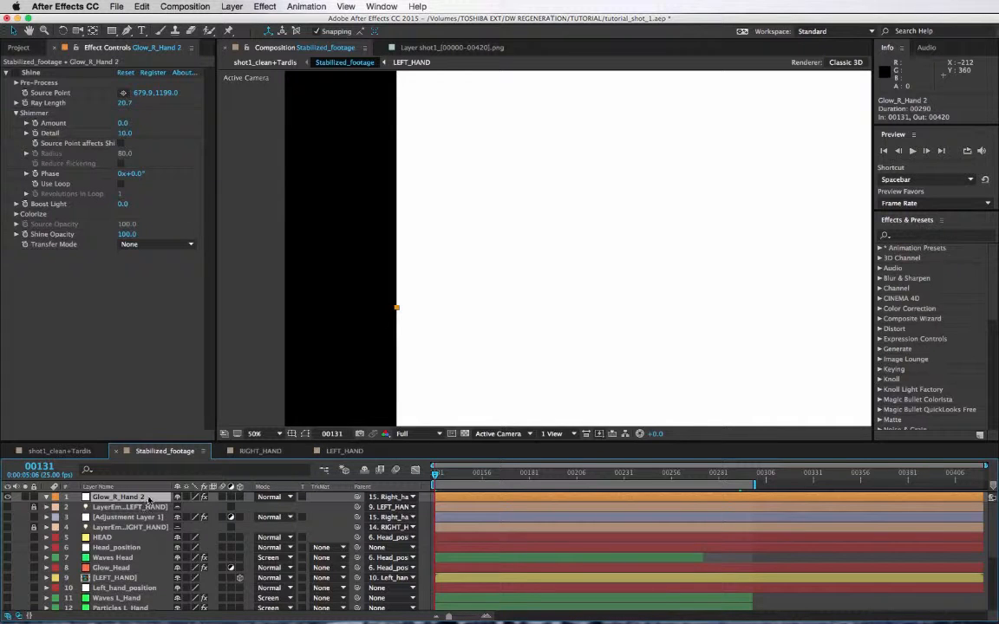
pyautogui.press('m')
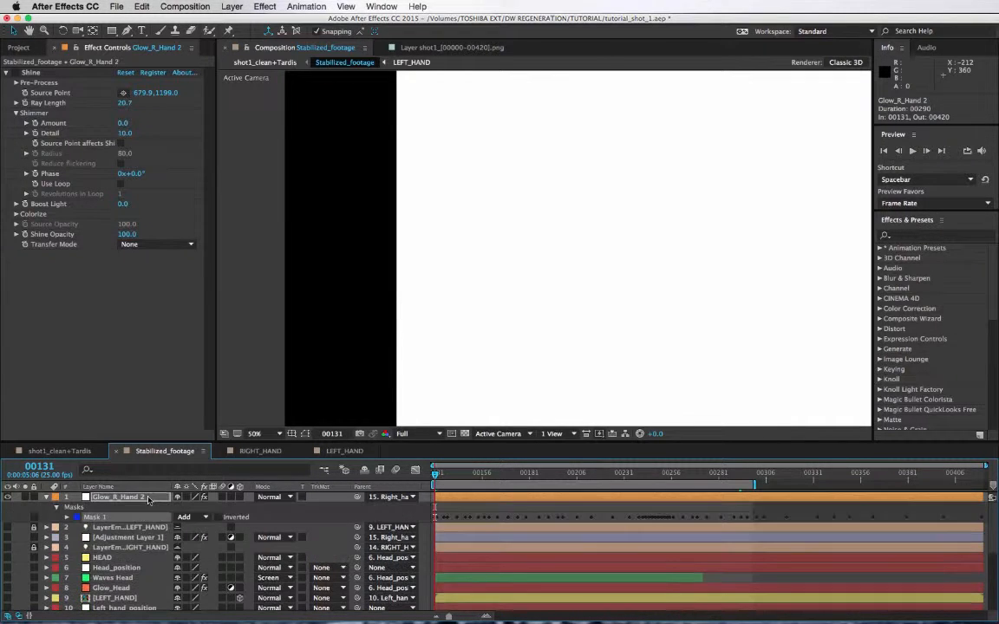
# Step: Re-enable Shine at frame 290 and place its source point on the wrist of the masked hand, at about 991.2, 1189.0
pyautogui.click(736, 482)
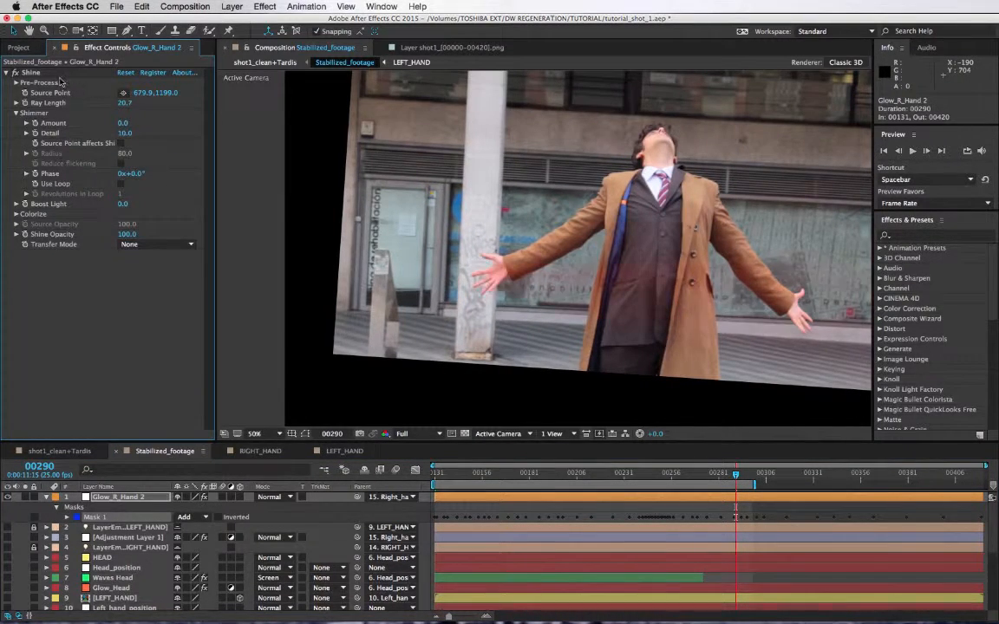
pyautogui.click(123, 93)
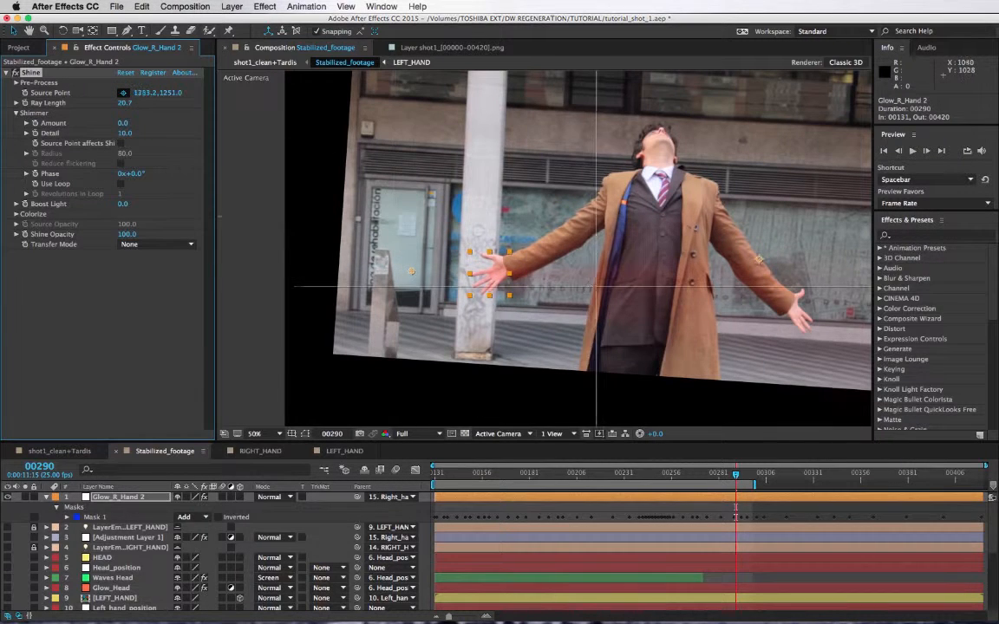
pyautogui.click(505, 271)
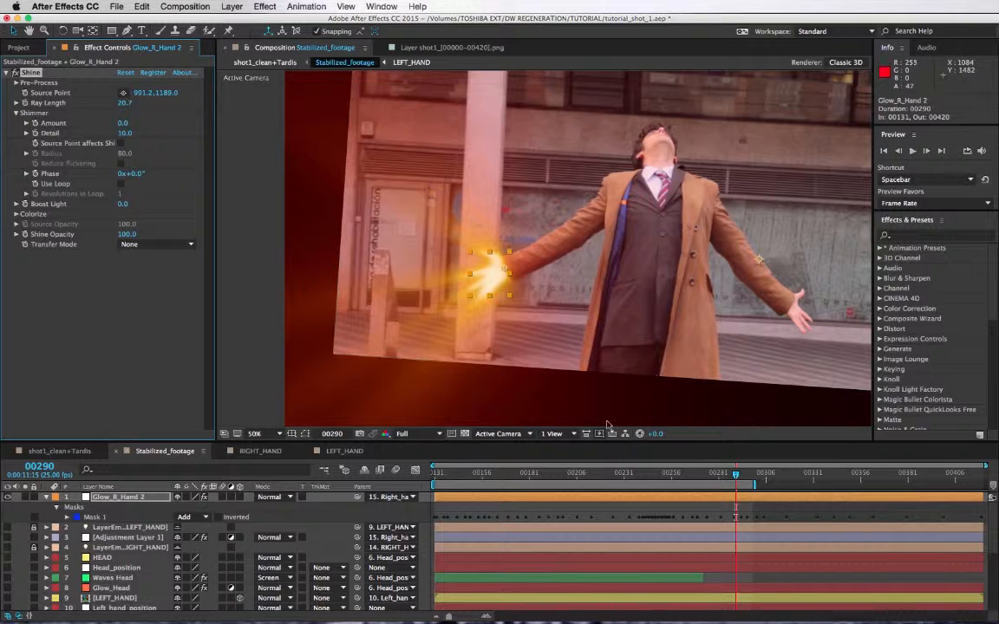
pyautogui.press('/')
pyautogui.moveTo(499, 352); pyautogui.dragTo(606, 333)
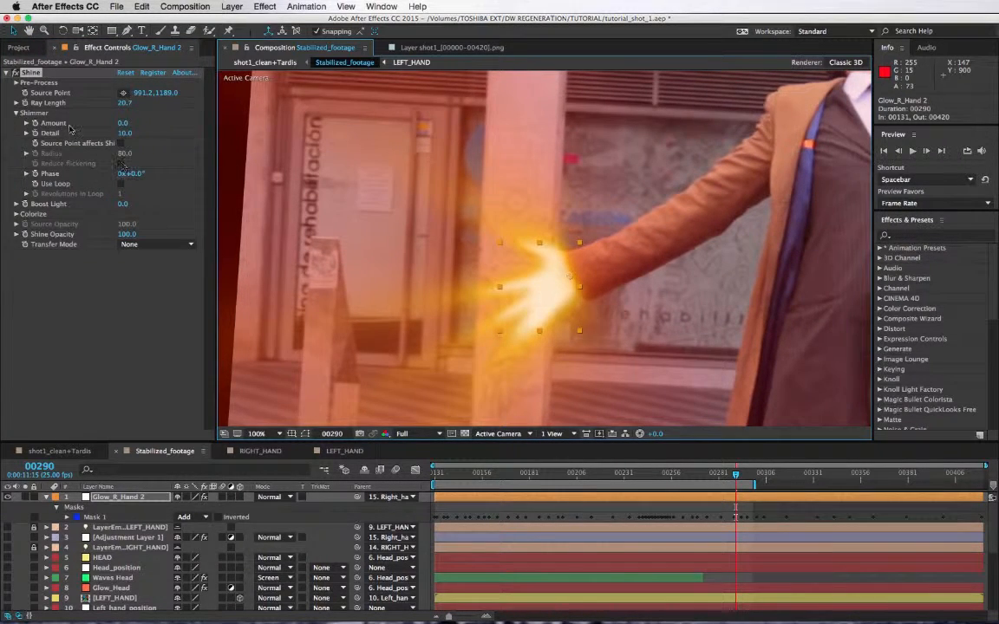
# Step: Recolor Shine's 3-Color Gradient, setting Shadows to orange FFAC00 and Midtones to yellow-orange FFC600
pyautogui.click(15, 215)
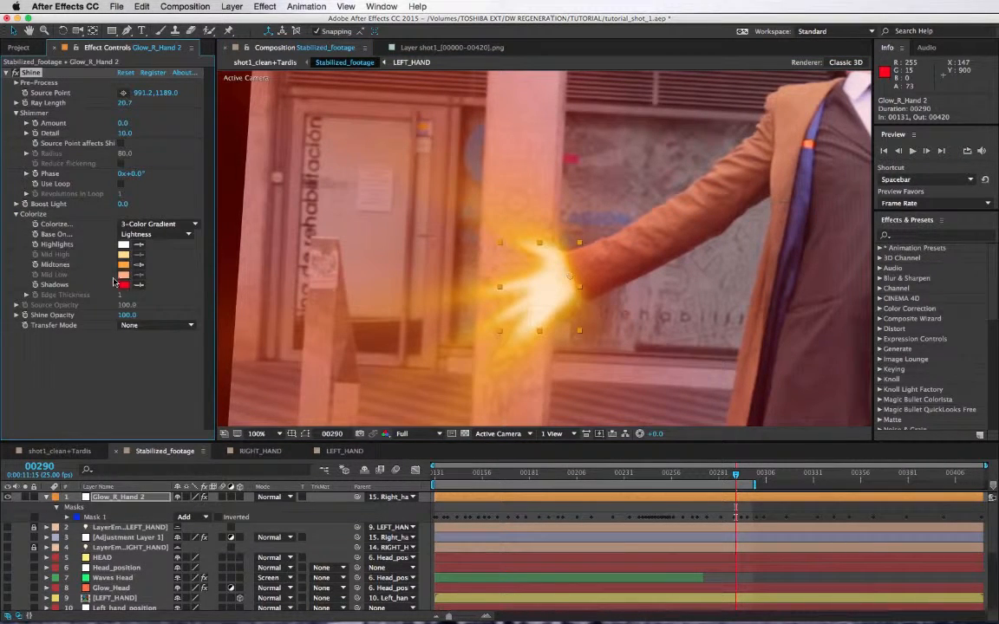
pyautogui.click(124, 287)
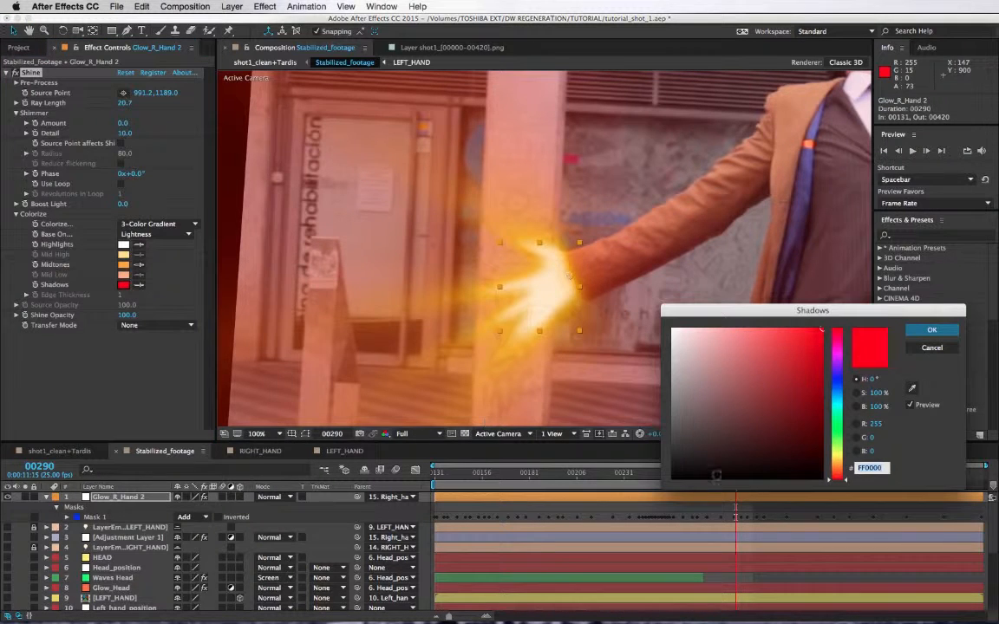
pyautogui.click(840, 465)
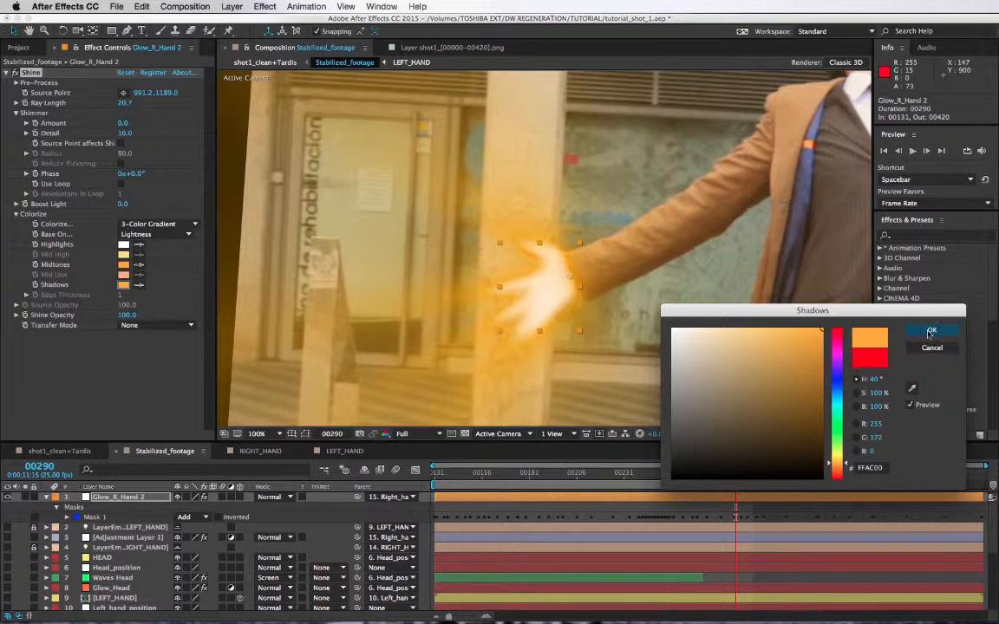
pyautogui.click(931, 331)
pyautogui.click(124, 265)
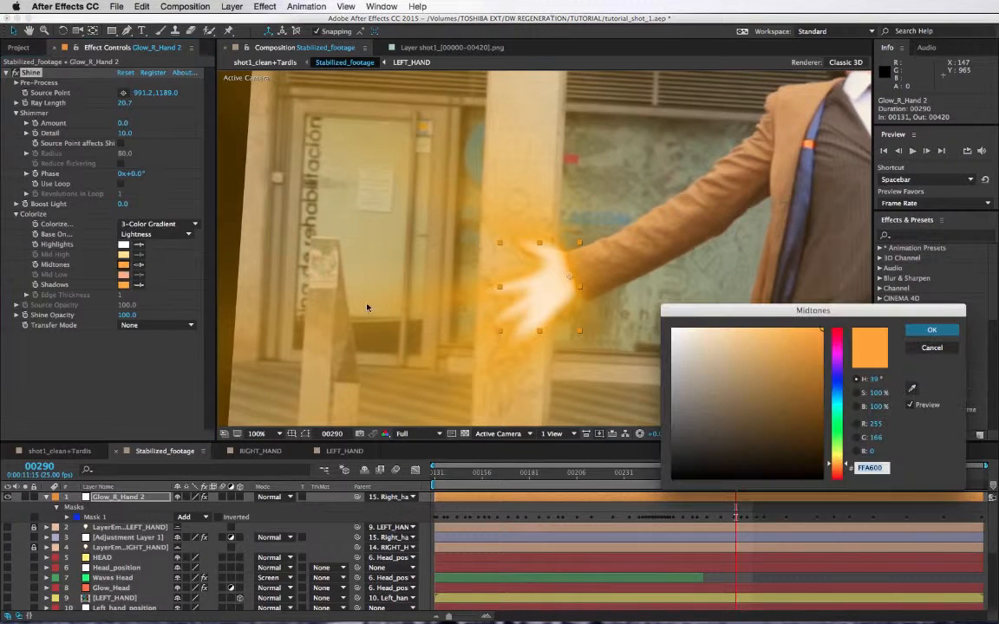
pyautogui.click(838, 458)
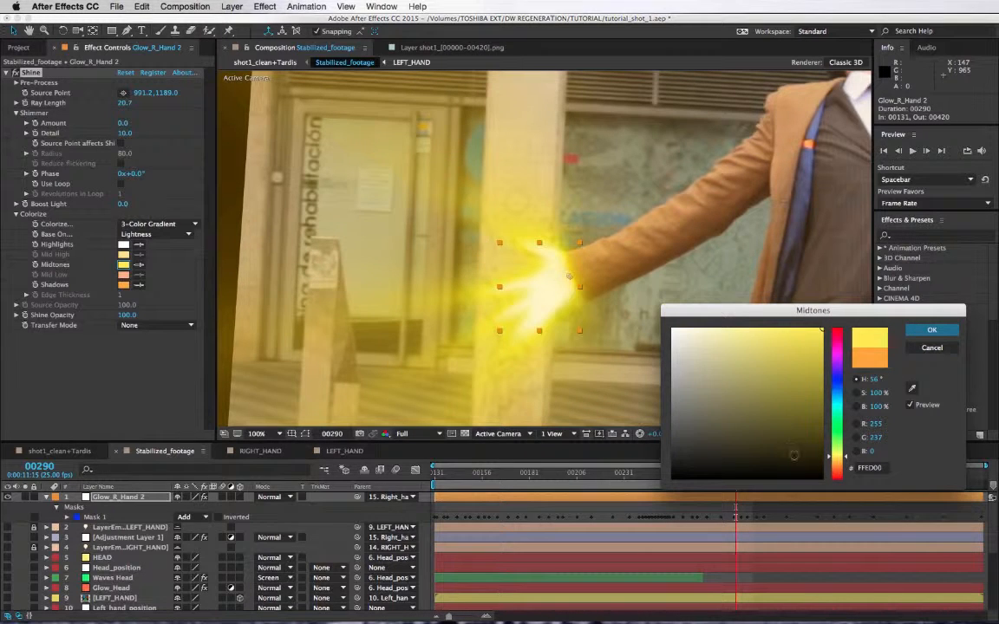
pyautogui.click(931, 331)
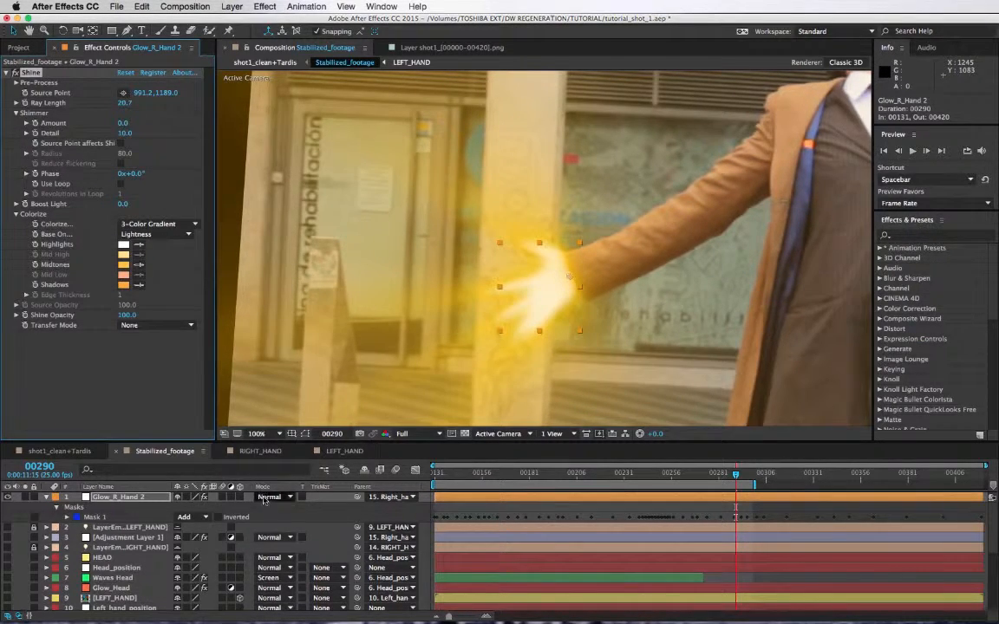
# Step: Try the Screen blending mode on the Glow_R_Hand 2 layer and return it to Normal
pyautogui.click(271, 498)
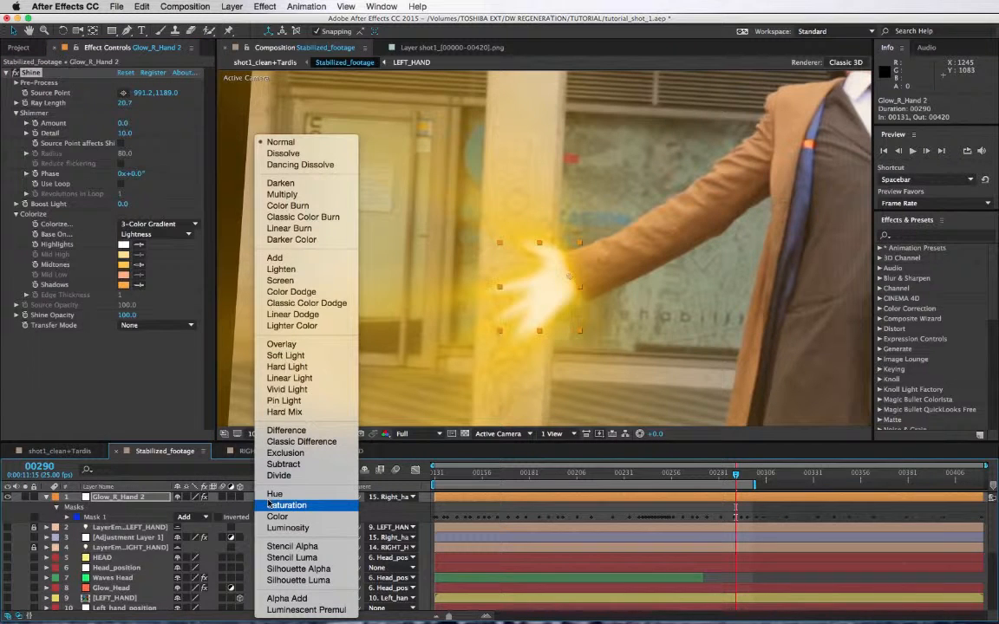
pyautogui.click(297, 281)
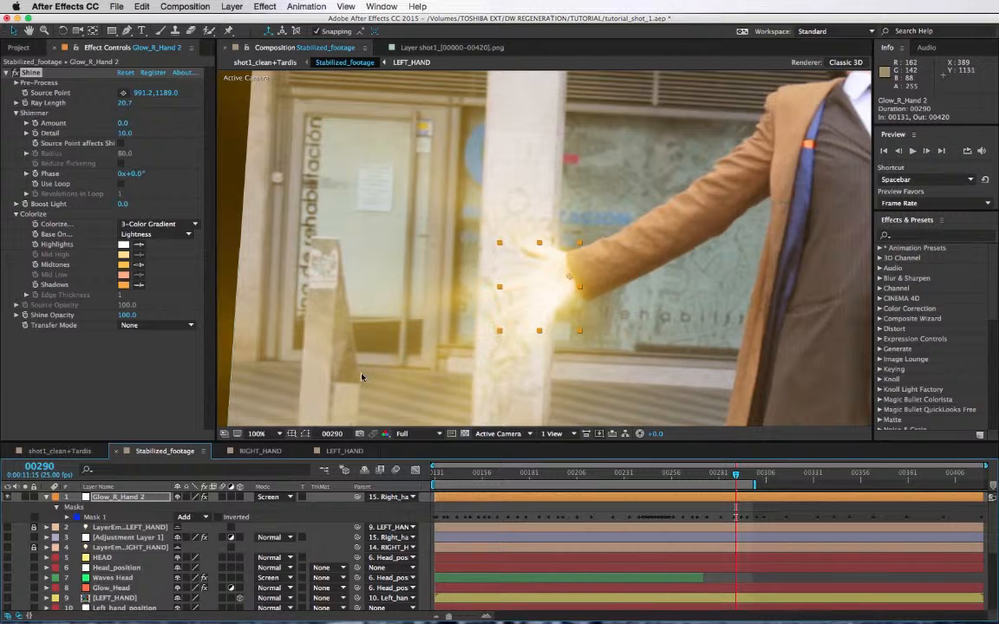
pyautogui.click(270, 499)
pyautogui.click(261, 128)
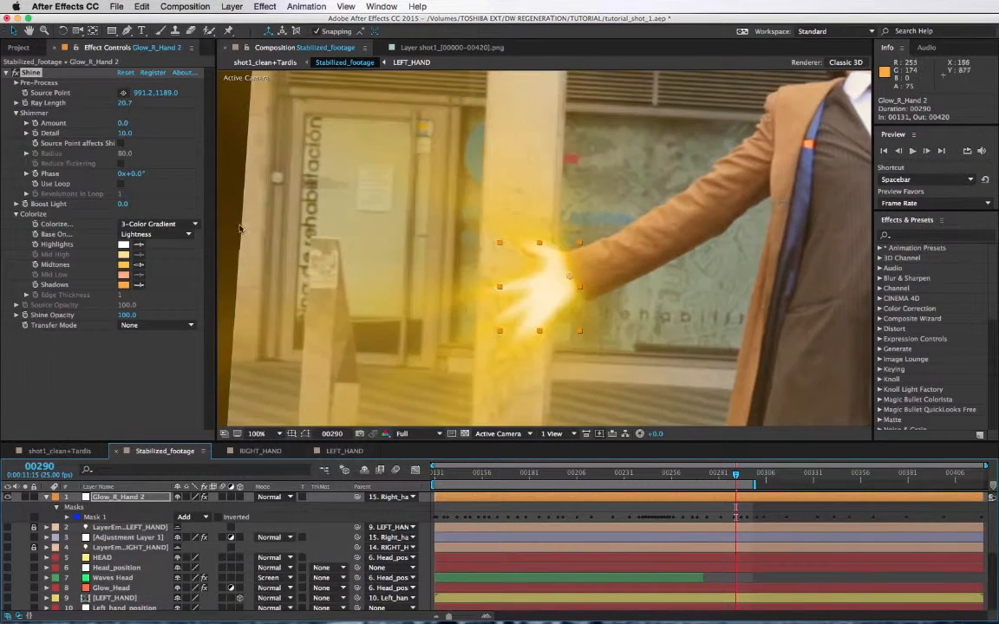
# Step: Reduce Shine's Ray Length to 1.5 to inspect the glow outline around the fingers
pyautogui.press(',')
pyautogui.press(',')
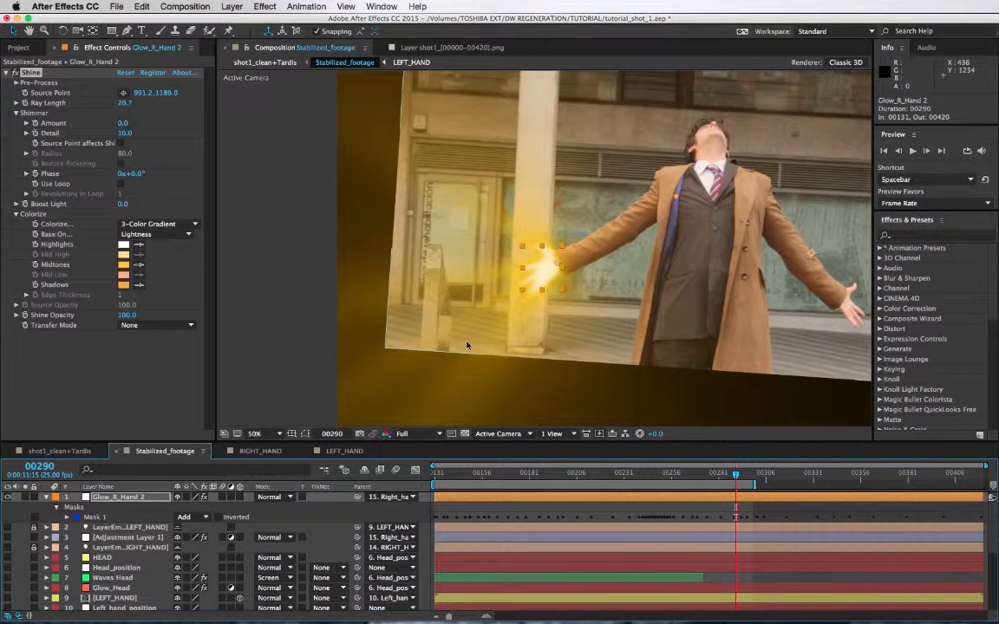
pyautogui.press('.')
pyautogui.press('.')
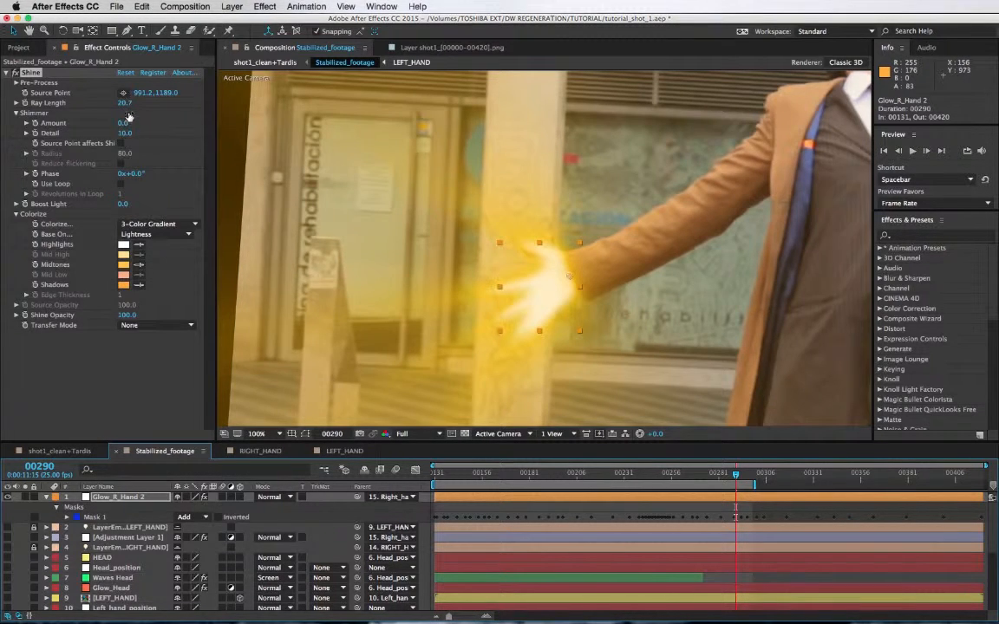
pyautogui.moveTo(128, 115); pyautogui.dragTo(86, 115)
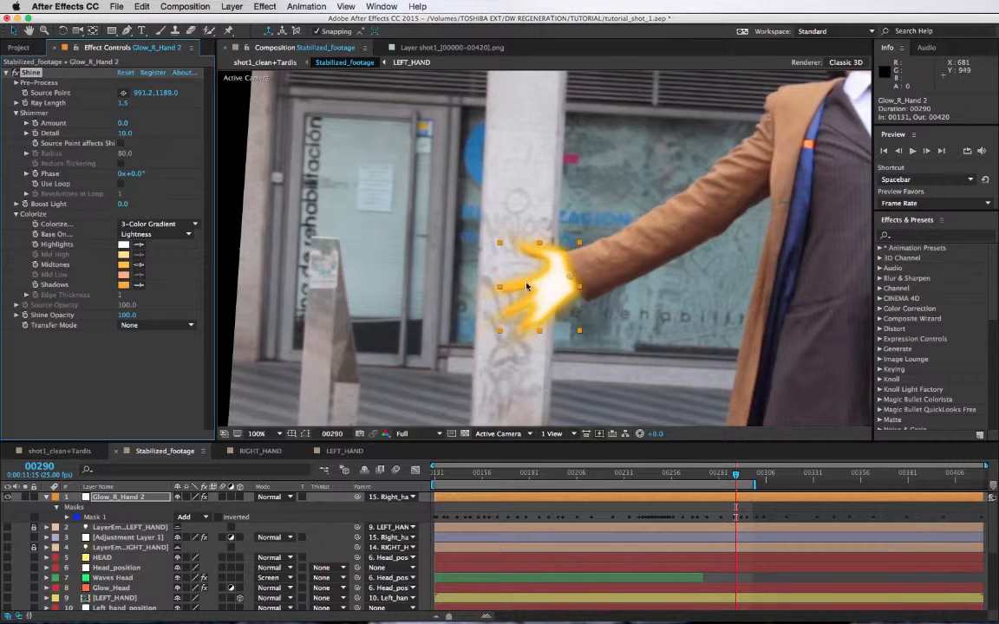
pyautogui.press('.')
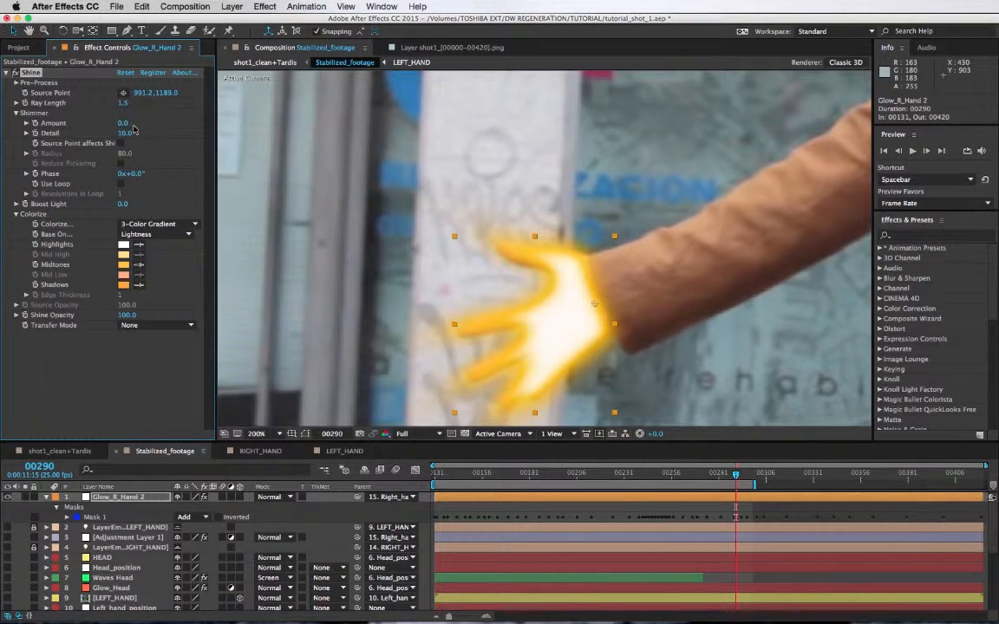
# Step: Set Shine's Midtones color to yellow FFED00
pyautogui.click(123, 265)
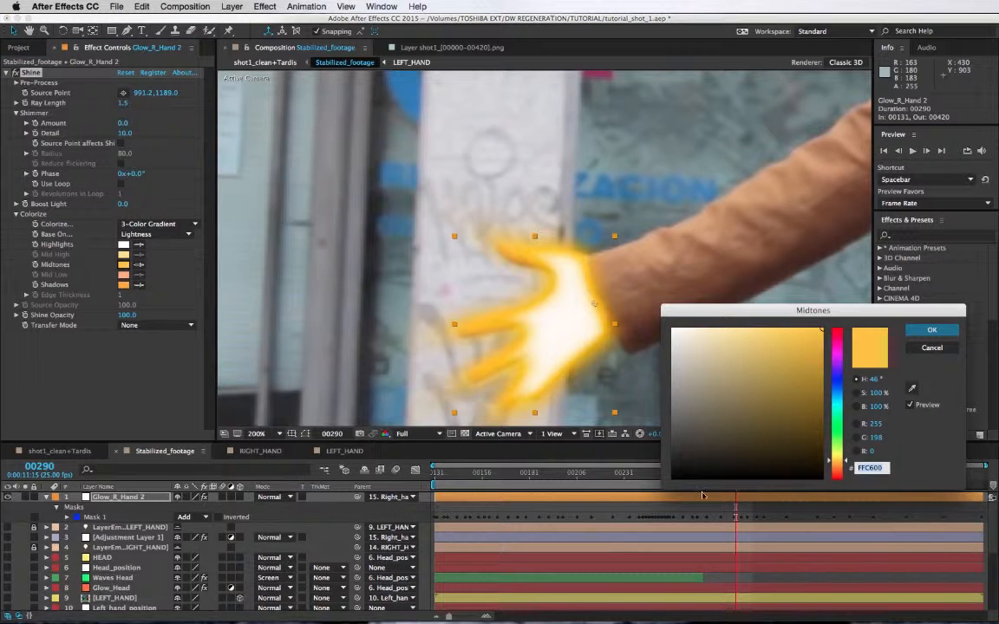
pyautogui.click(838, 457)
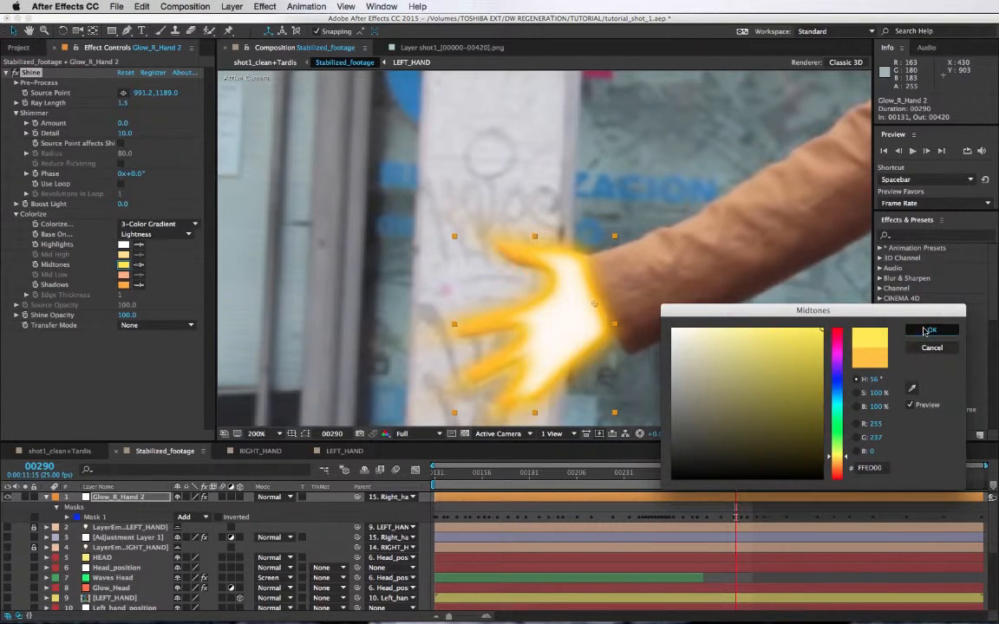
pyautogui.click(932, 330)
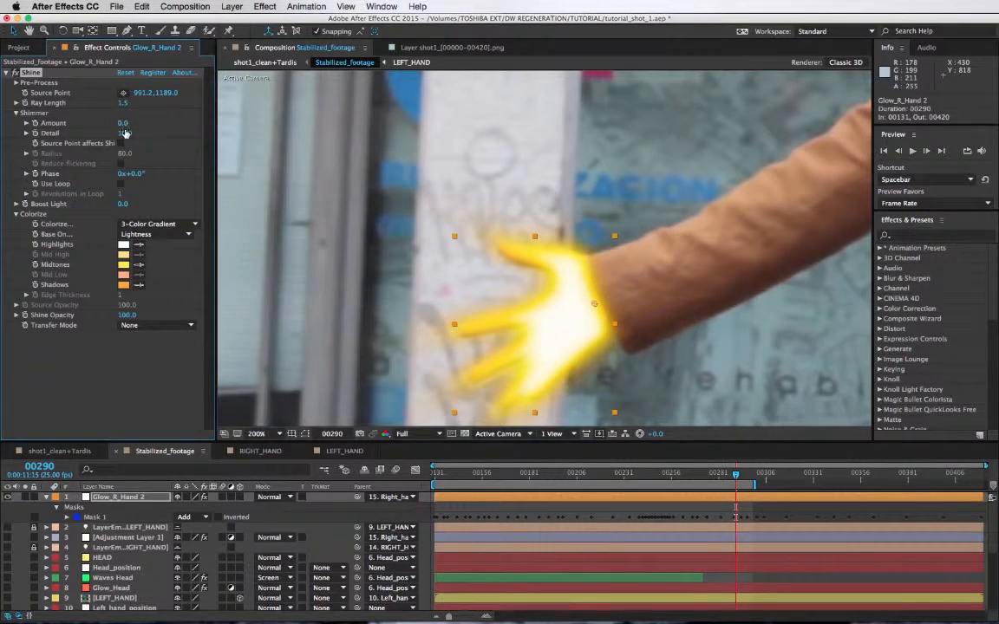
# Step: Collapse the Shimmer settings, then set Shine's Boost Light to 5.0 and Ray Length to 8.8
pyautogui.moveTo(123, 122); pyautogui.dragTo(57, 123)
pyautogui.click(16, 113)
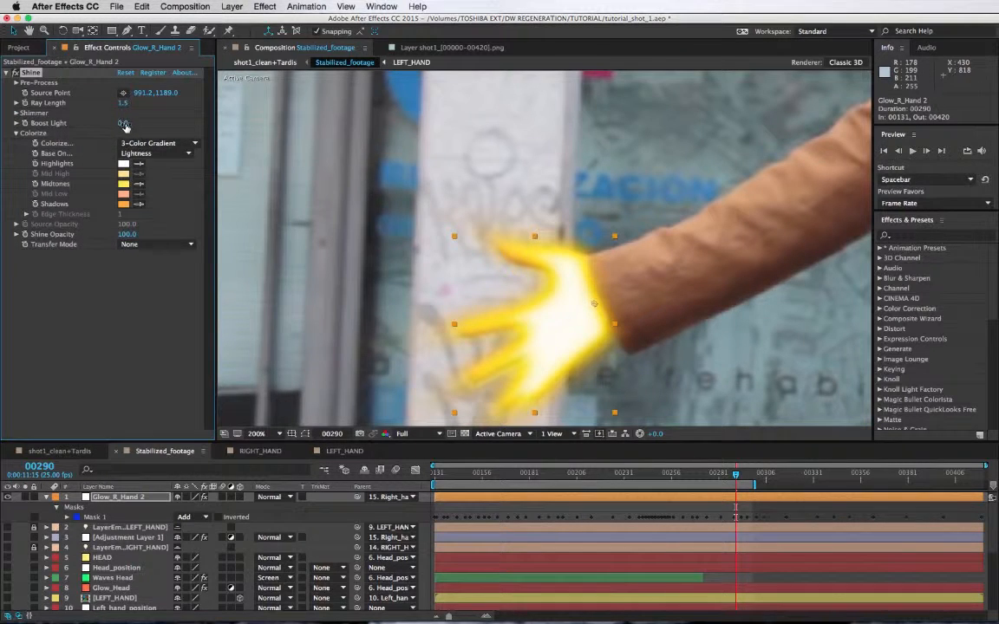
pyautogui.moveTo(123, 122); pyautogui.dragTo(133, 127)
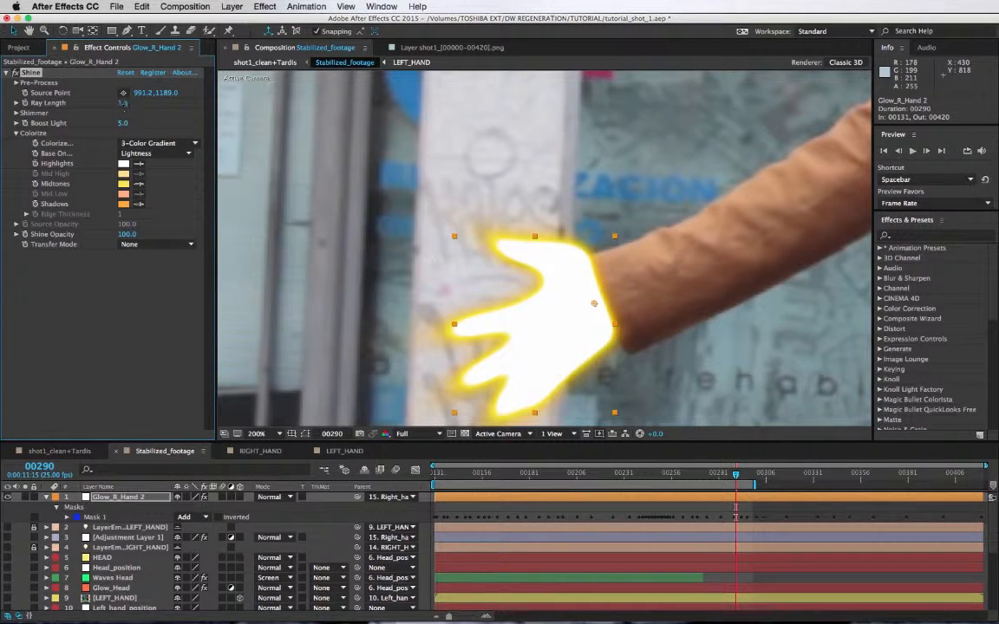
pyautogui.moveTo(130, 103); pyautogui.dragTo(157, 111)
pyautogui.press(',')
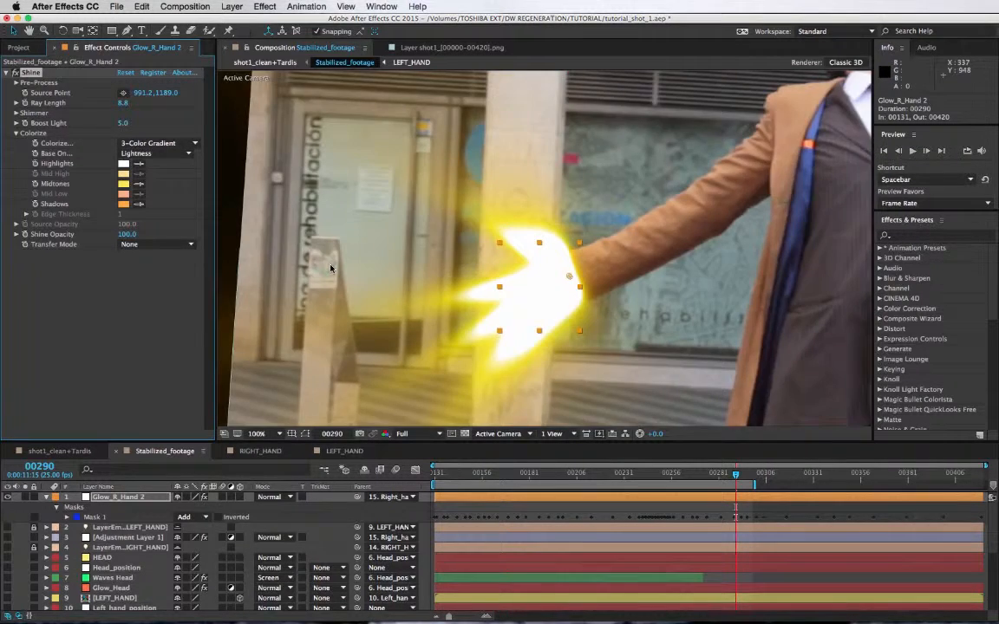
pyautogui.press(',')
# Step: Shift Shine's source point slightly toward the sleeve, to about 999.2, 1186.5, so the rays start at the wrist
pyautogui.press('.')
pyautogui.press('.')
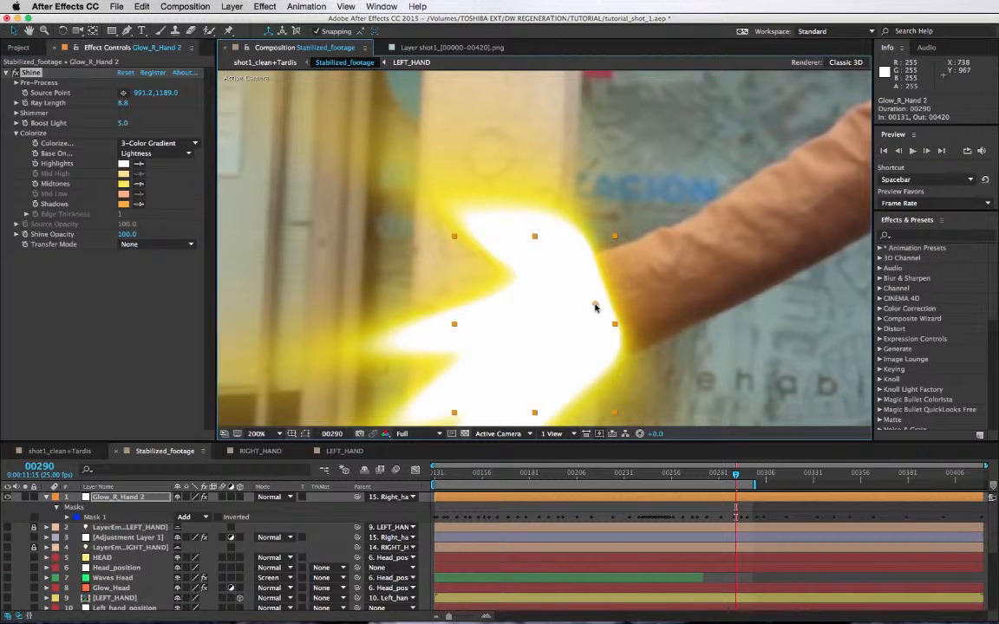
pyautogui.moveTo(595, 307); pyautogui.dragTo(603, 303)
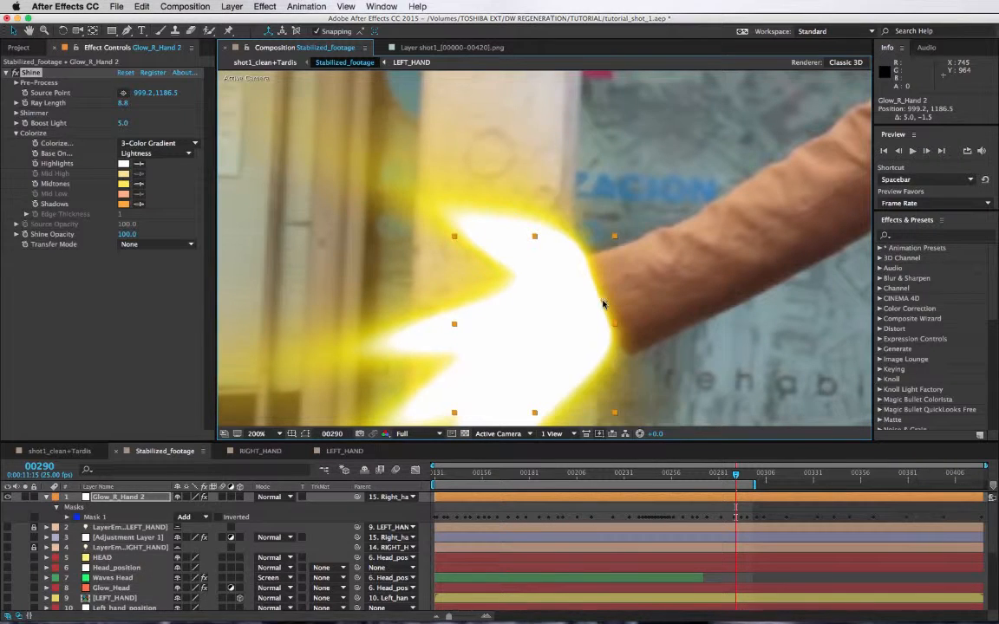
pyautogui.press(',')
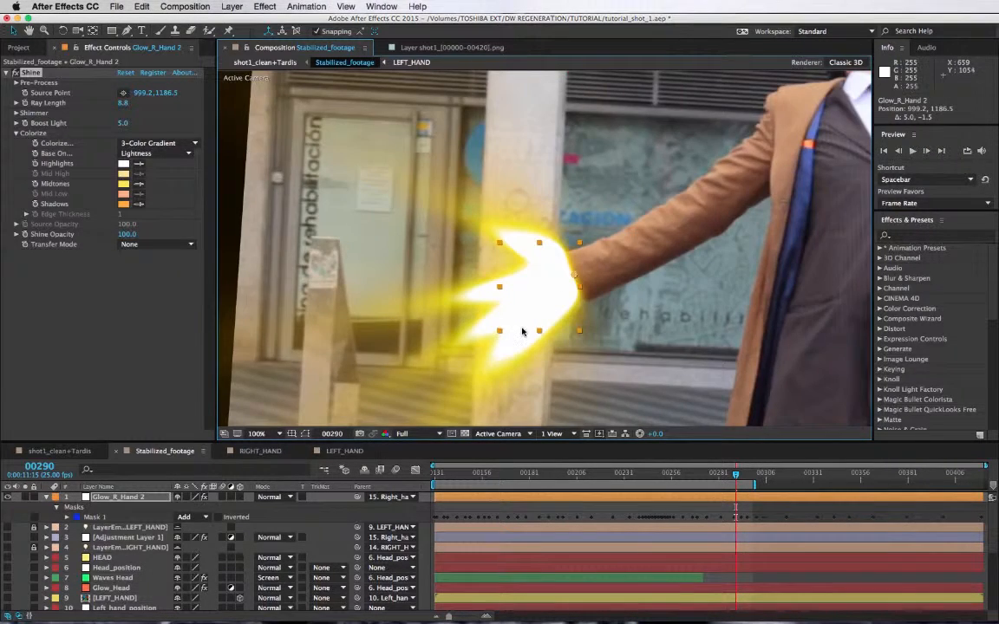
pyautogui.press('.')
pyautogui.press(',')
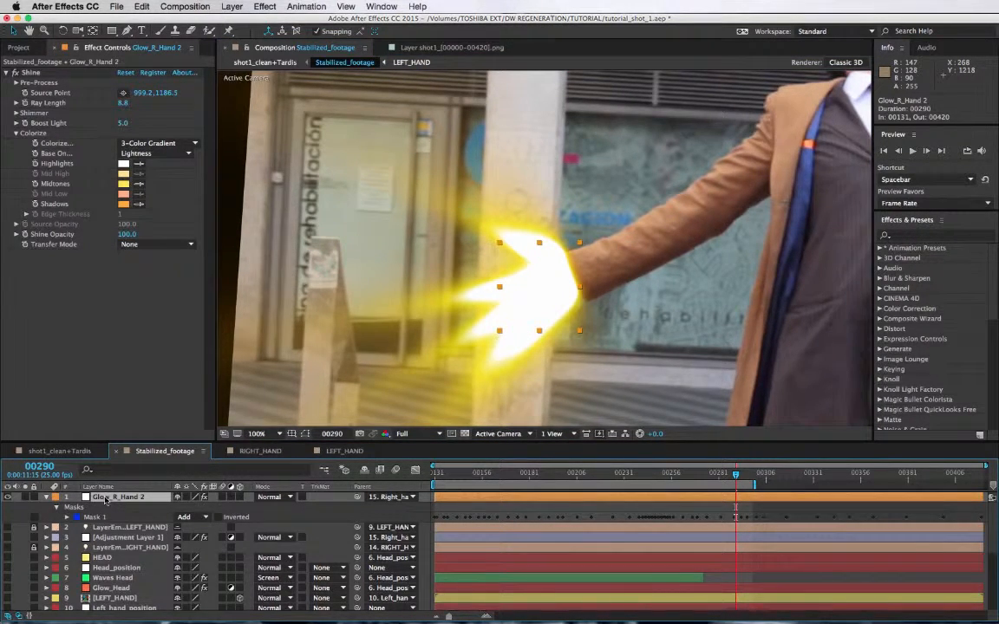
# Step: Rename the Glow_R_Hand 2 layer to little_blast
pyautogui.press('Return')
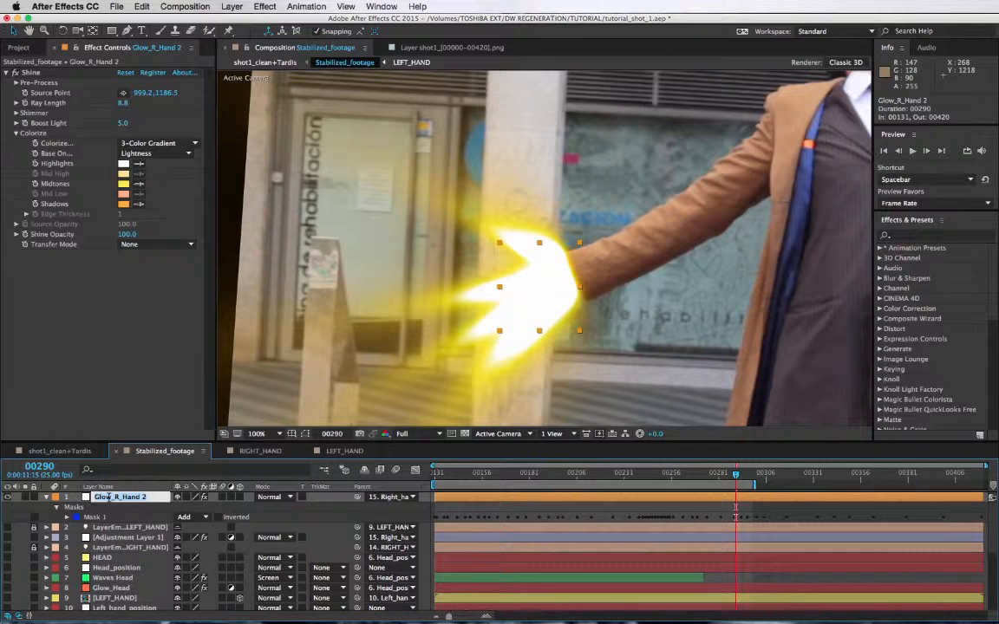
pyautogui.write('little_blast')
pyautogui.press('Return')
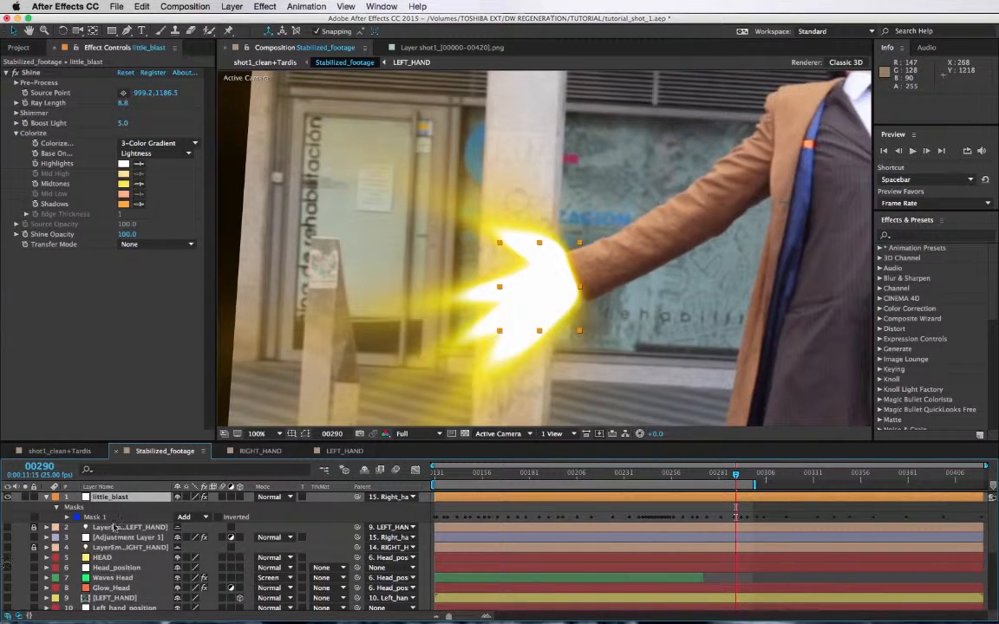
pyautogui.click(130, 501)
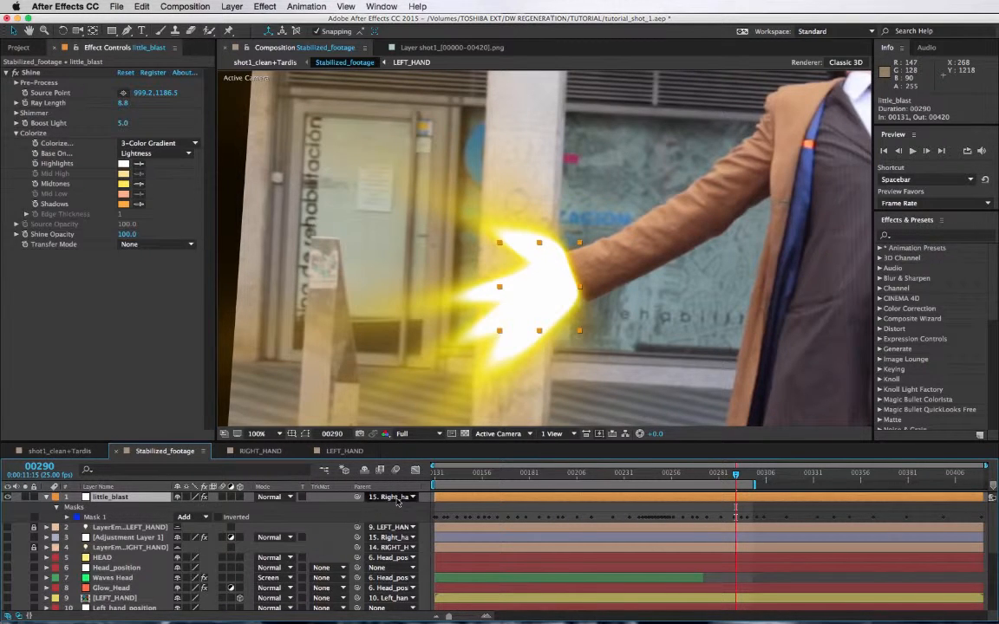
pyautogui.scroll(-5, 174, 537)
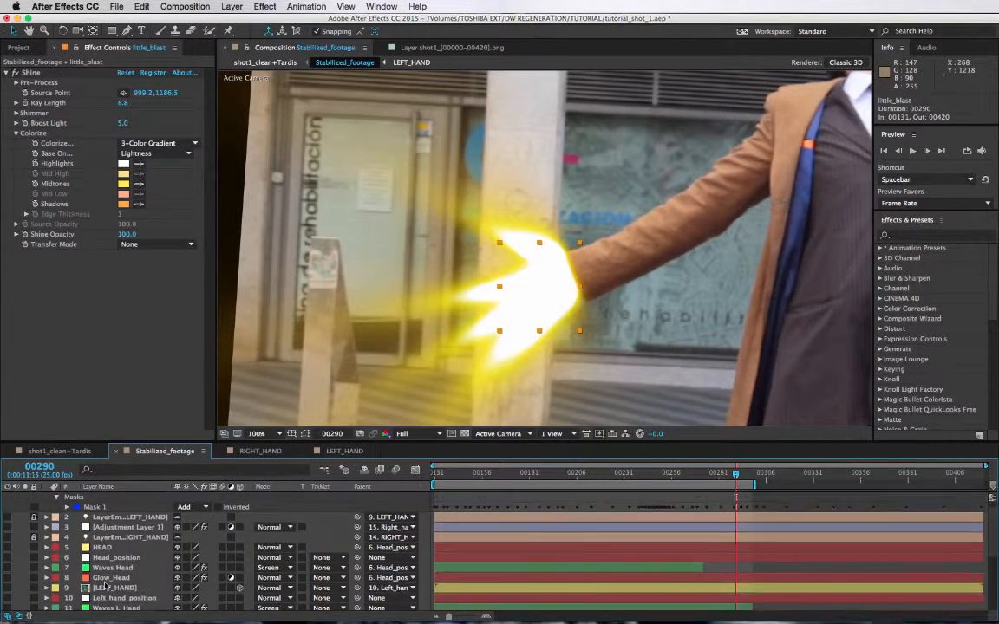
pyautogui.scroll(3, 105, 587)
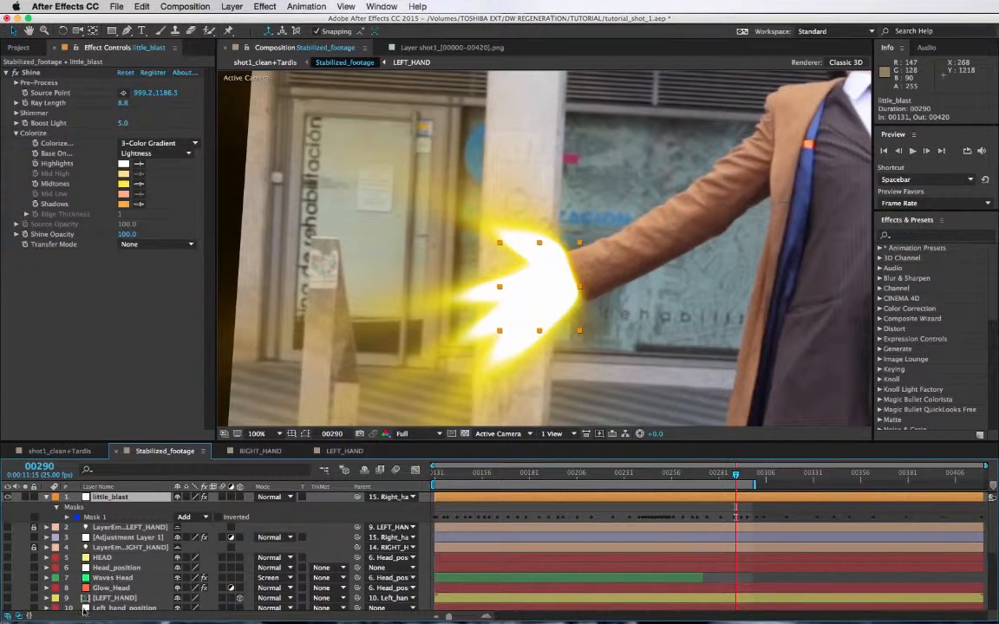
# Step: Check the Right_hand_position parent layer of little_blast and examine the blast's rays at frame 420
pyautogui.scroll(-6, 87, 533)
pyautogui.scroll(8, 130, 564)
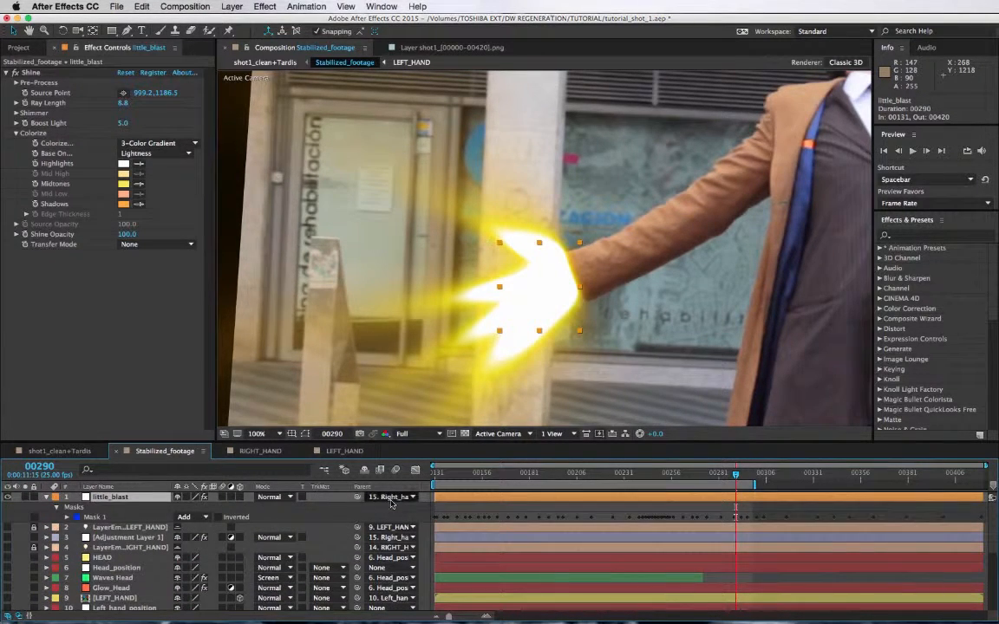
pyautogui.scroll(-1, 98, 586)
pyautogui.scroll(-2, 98, 586)
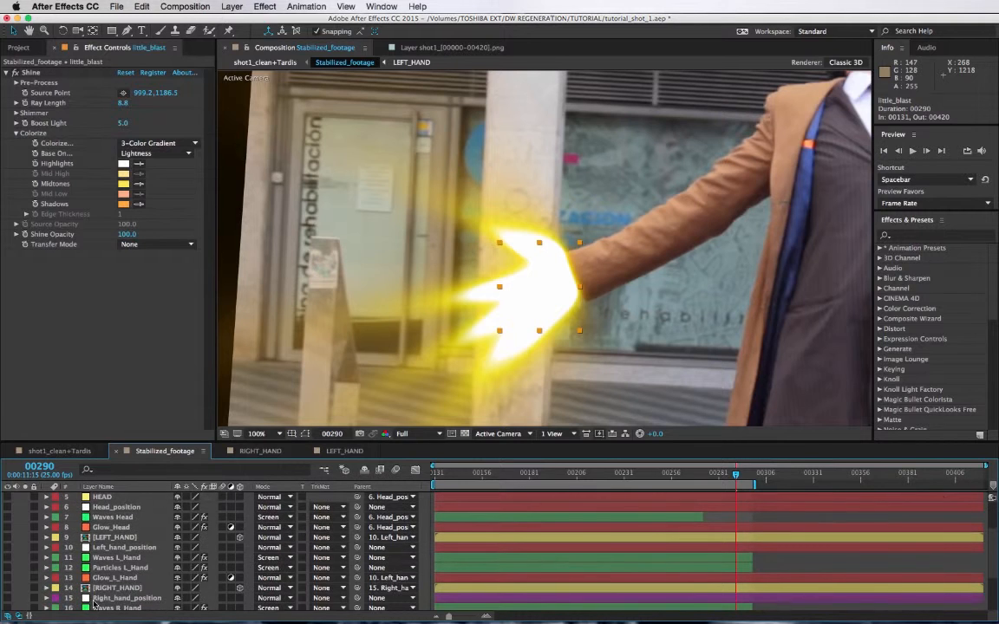
pyautogui.click(109, 598)
pyautogui.scroll(3, 117, 538)
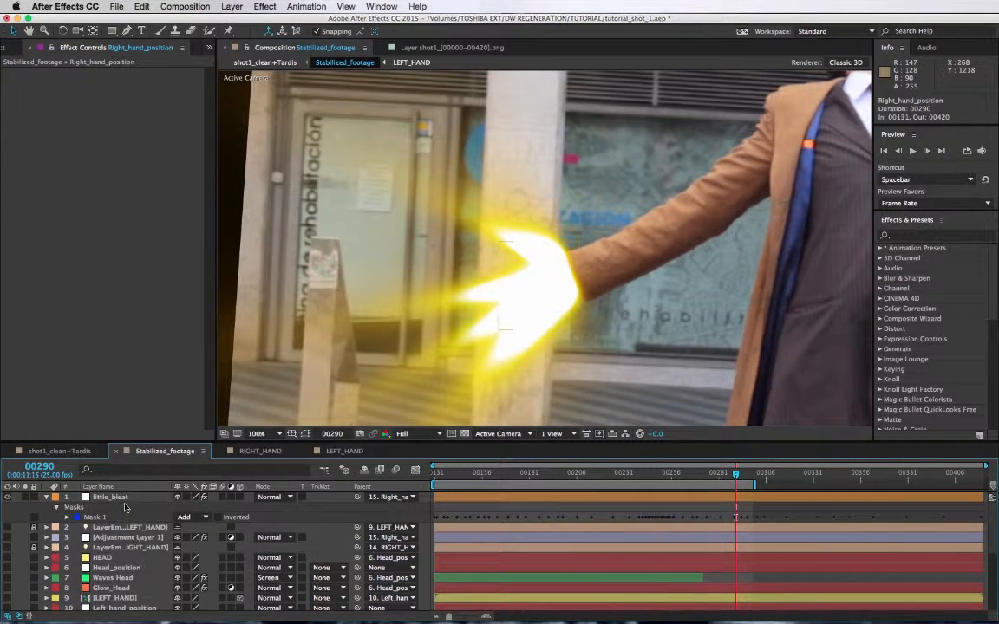
pyautogui.click(110, 497)
pyautogui.press('space')
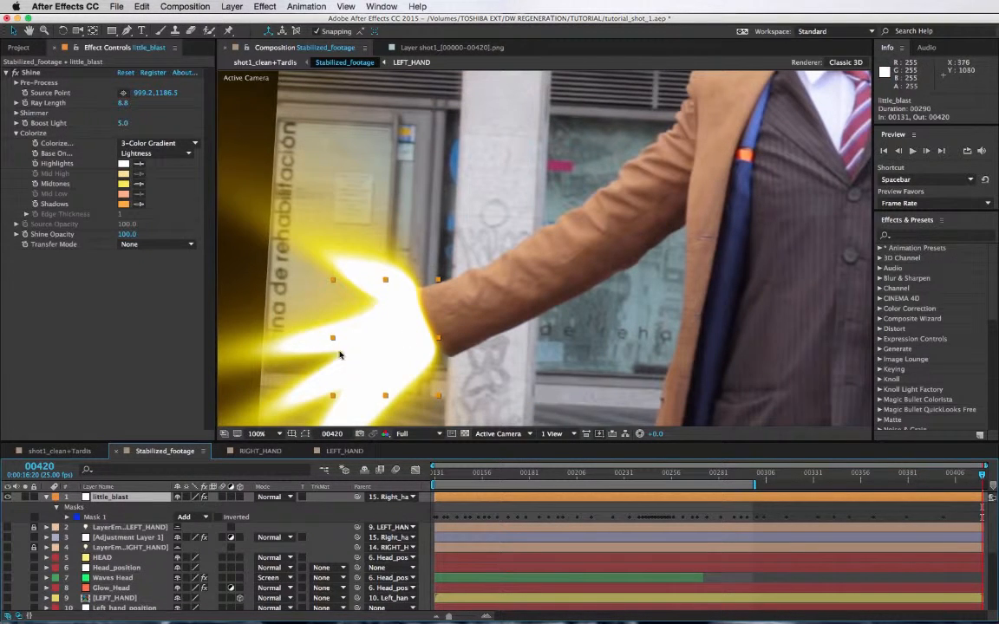
pyautogui.click(124, 93)
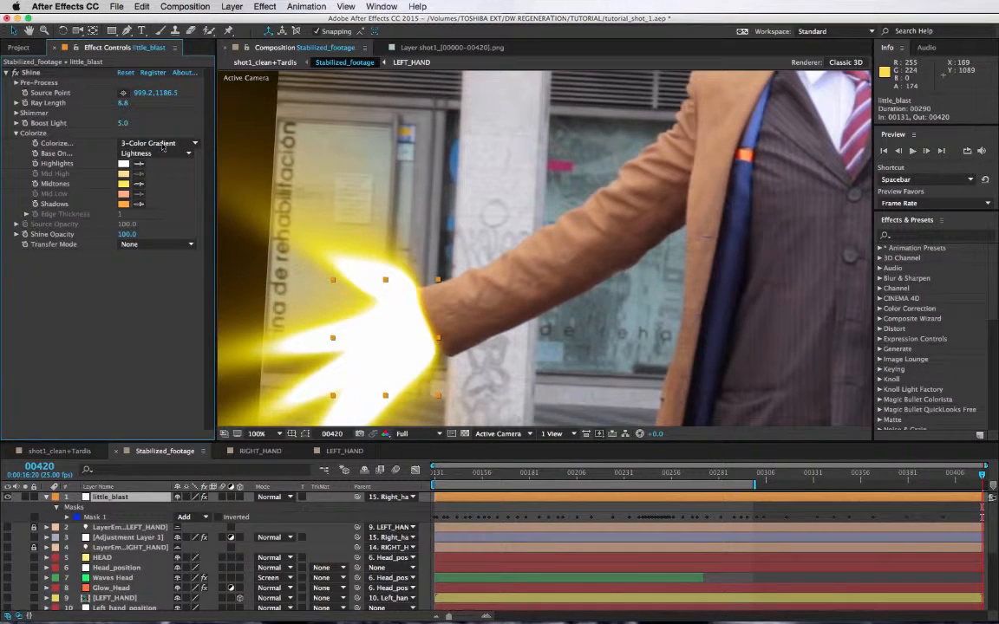
# Step: Hide little_blast to find the frame where the hand opens, and trim the layer's start to frame 249
pyautogui.click(654, 477)
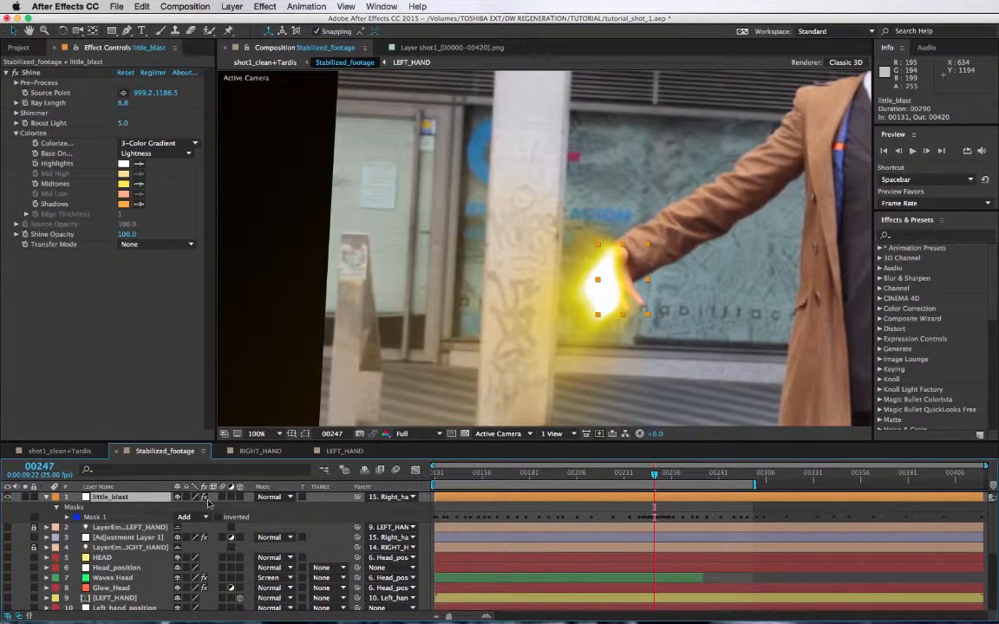
pyautogui.click(10, 498)
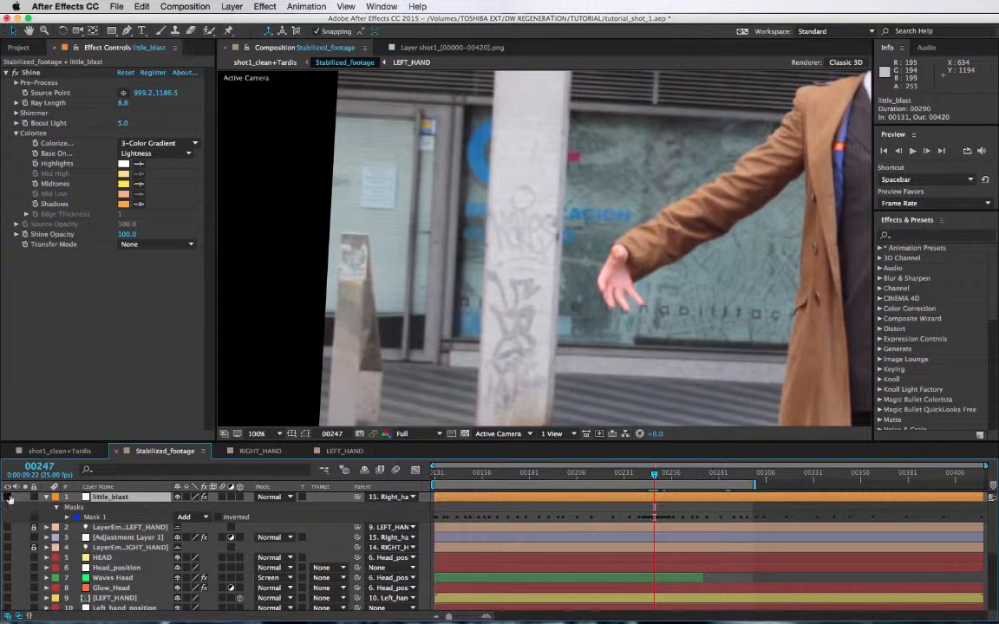
pyautogui.moveTo(654, 475); pyautogui.dragTo(661, 477)
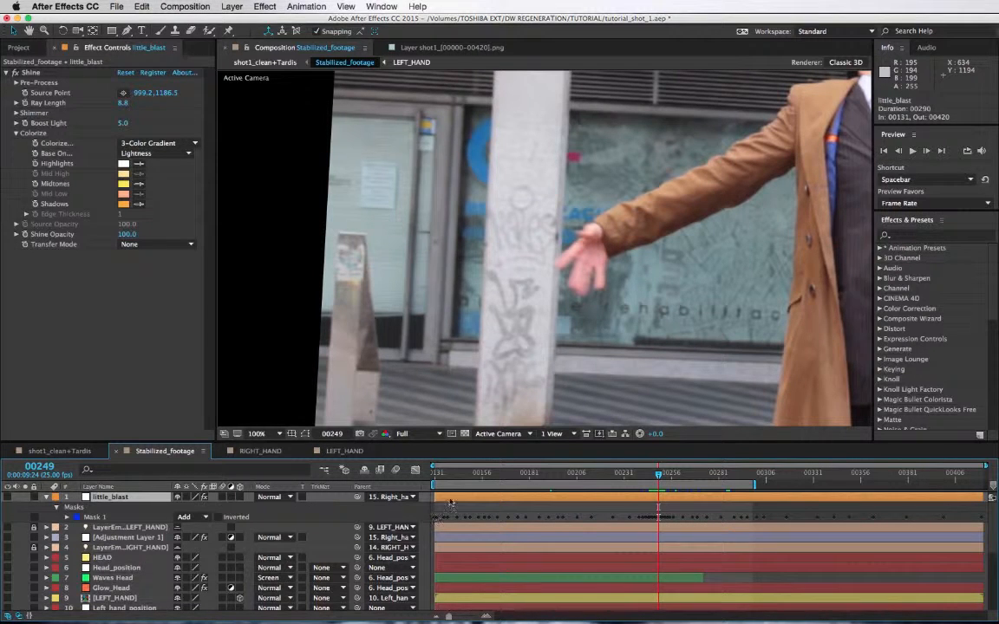
pyautogui.moveTo(435, 497); pyautogui.dragTo(646, 497)
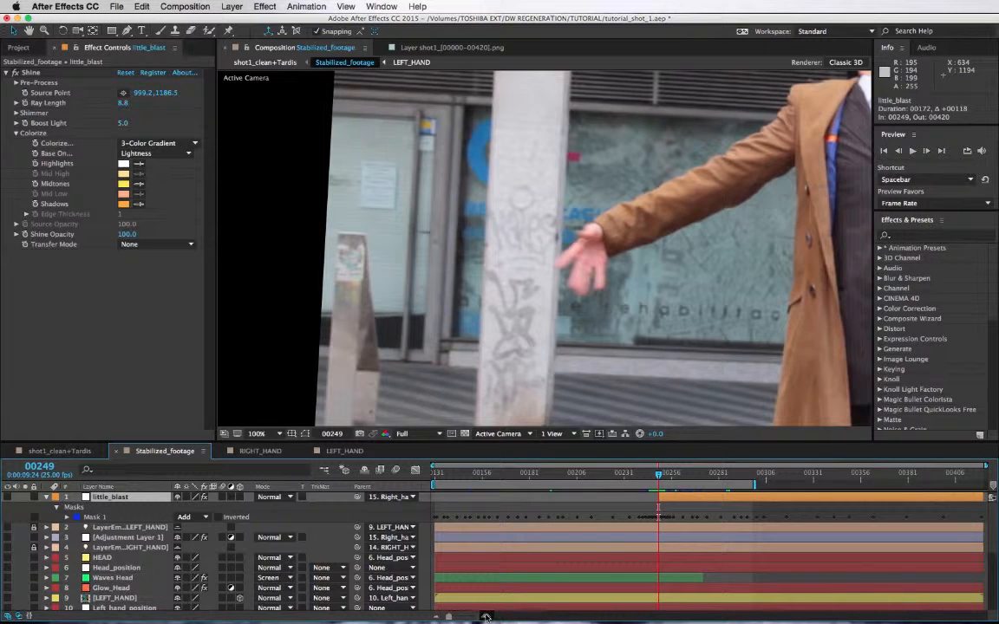
# Step: Show little_blast again and keyframe Shine's Source Point from about 983.2, 1179.5 at frame 249 to 999.2, 1186.5 at frame 250
pyautogui.click(486, 617)
pyautogui.click(486, 616)
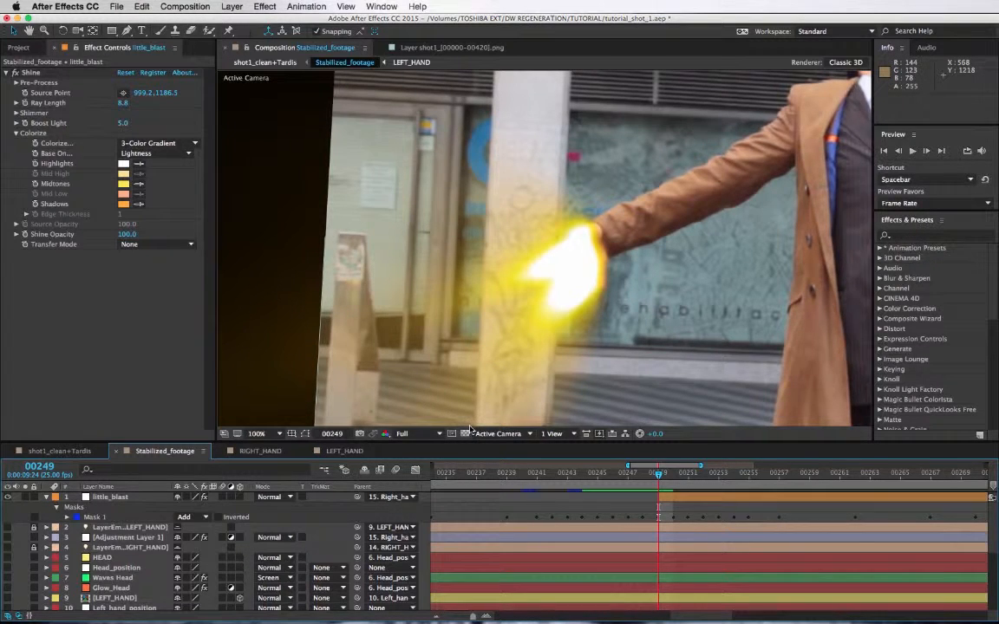
pyautogui.press('pagedown')
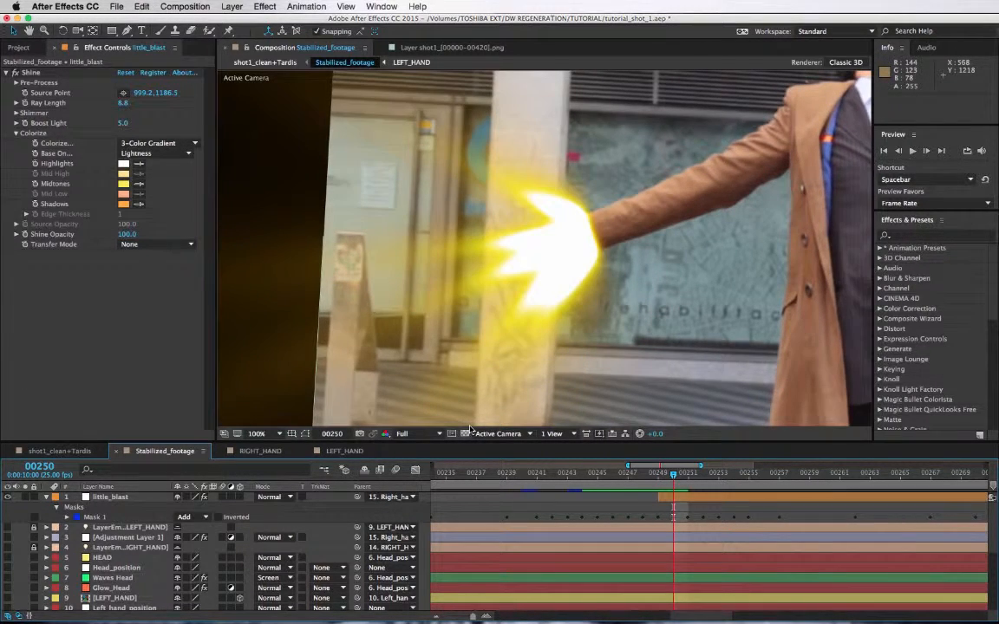
pyautogui.click(26, 92)
pyautogui.press('pageup')
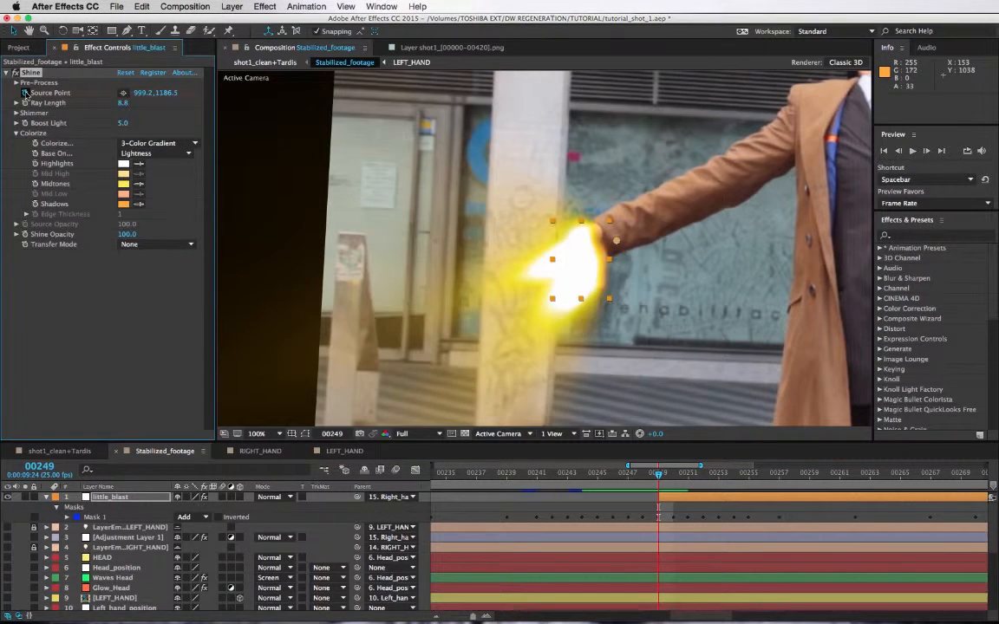
pyautogui.moveTo(616, 240); pyautogui.dragTo(610, 243)
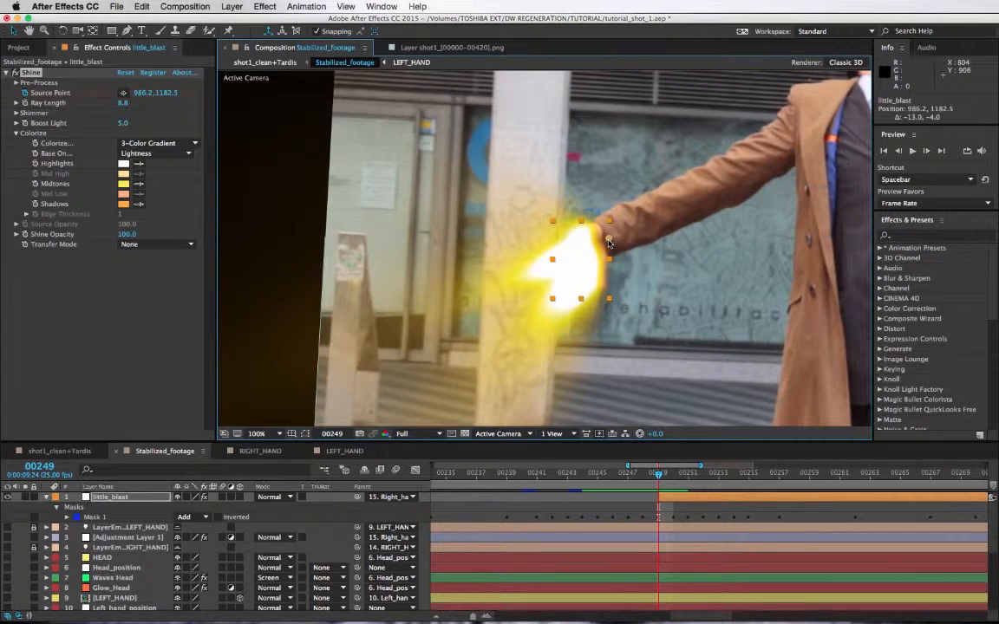
pyautogui.moveTo(609, 244); pyautogui.dragTo(606, 240)
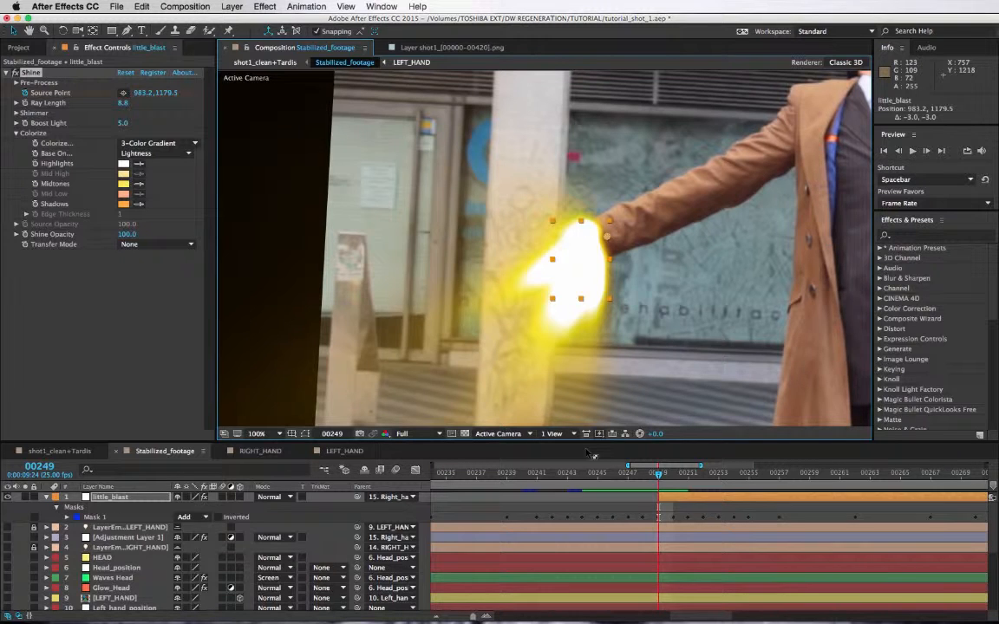
# Step: Add keyframes at frame 254 for Shine's Ray Length at 8.8 and Boost Light at 5.0
pyautogui.press('pagedown')
pyautogui.press('pagedown')
pyautogui.press('pagedown')
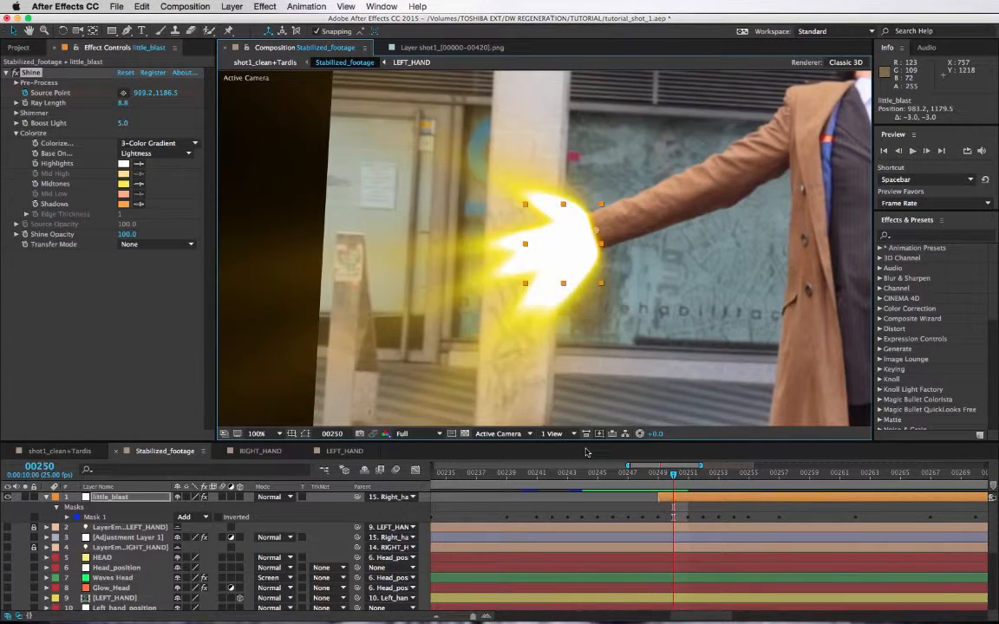
pyautogui.press('pagedown')
pyautogui.press('pagedown')
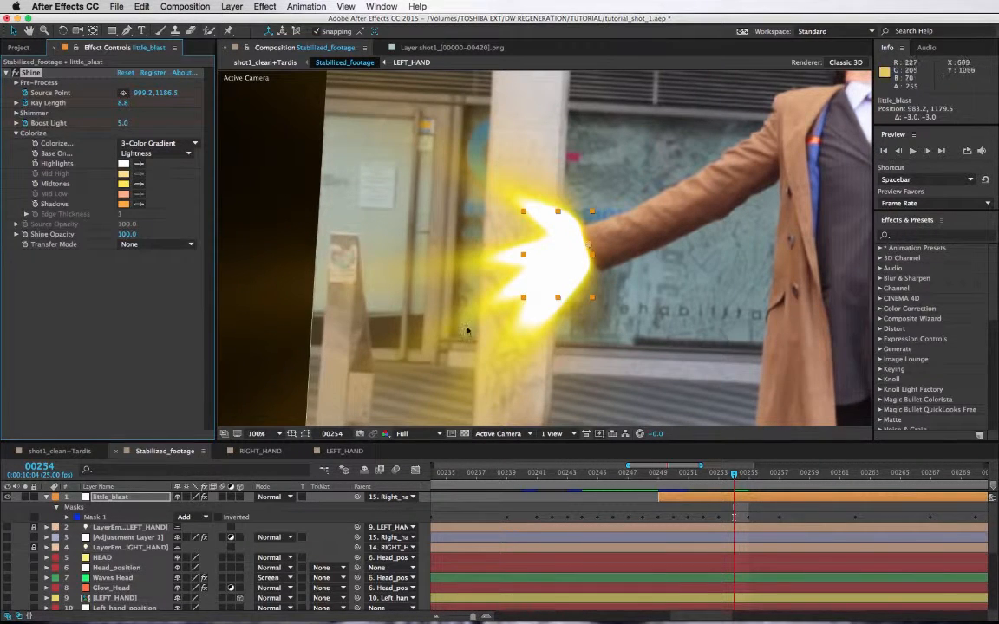
# Step: At frame 249, set Shine's Ray Length to 5.0 and Boost Light to 2.0
pyautogui.click(658, 475)
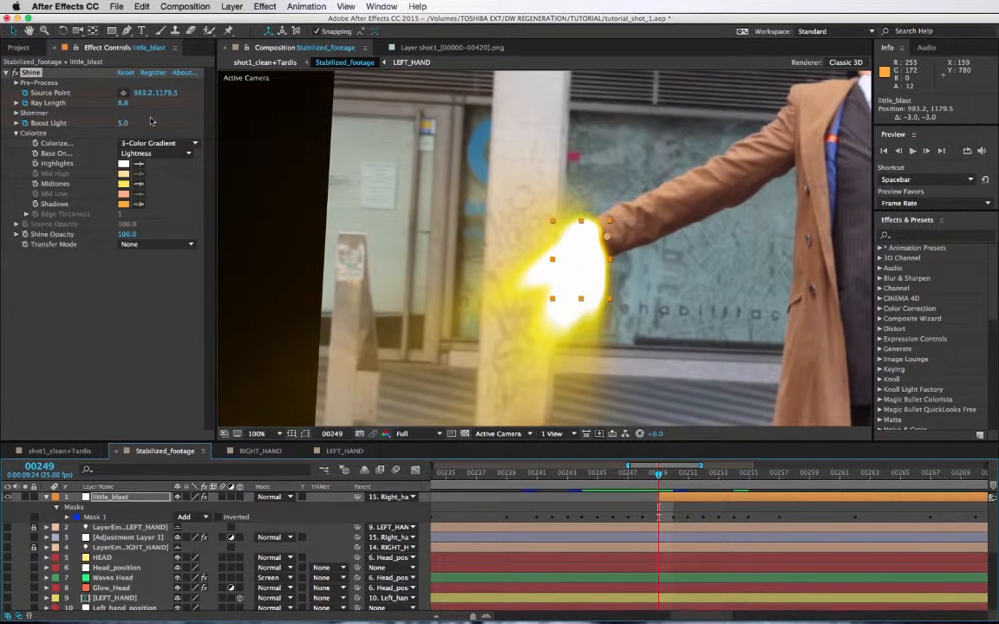
pyautogui.click(124, 106)
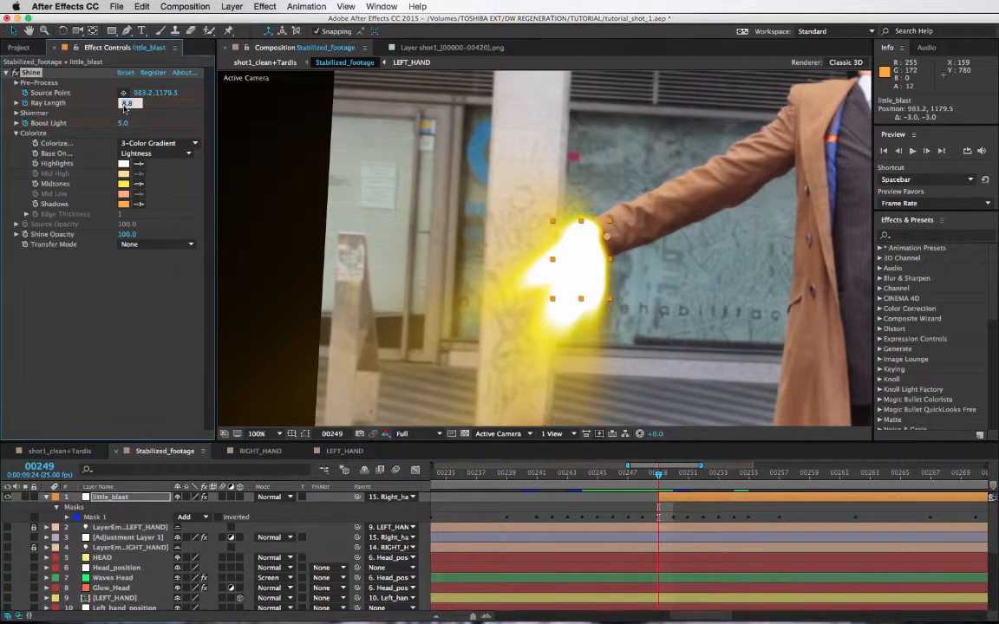
pyautogui.write('5')
pyautogui.press('Tab')
pyautogui.write('2')
pyautogui.click(178, 278)
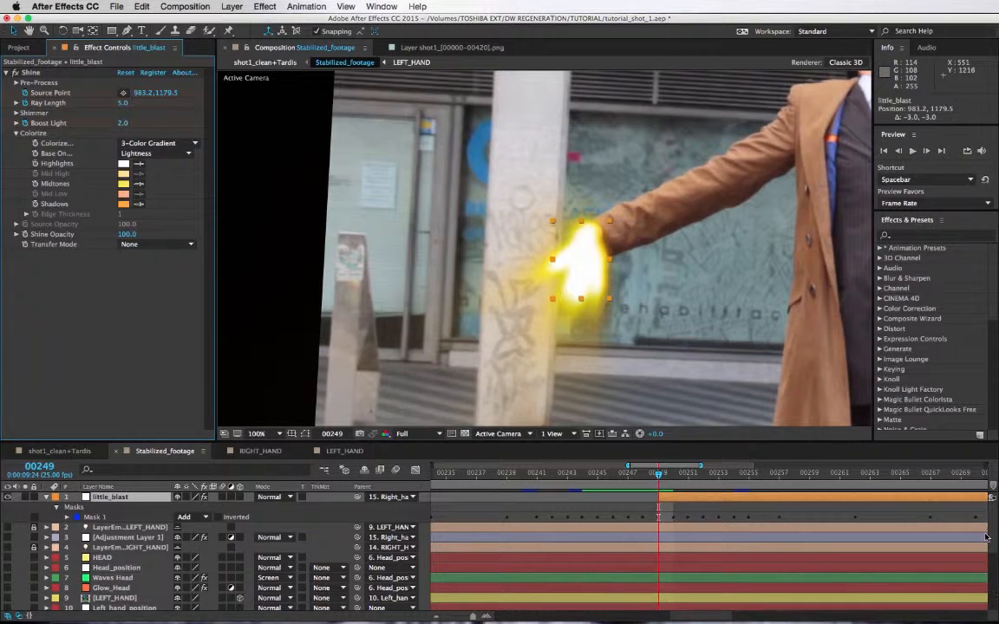
# Step: Make the Waves R_Hand, Particles R_Hand and Glow_R_Hand layers visible, and collapse the Particles R_Hand properties
pyautogui.scroll(-3, 993, 598)
pyautogui.press('u')
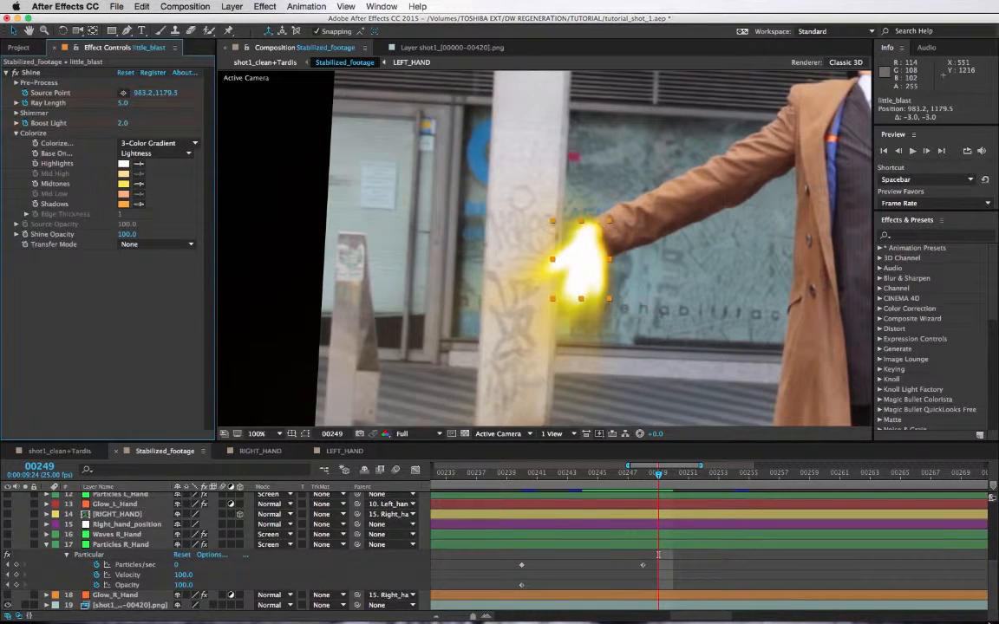
pyautogui.click(47, 545)
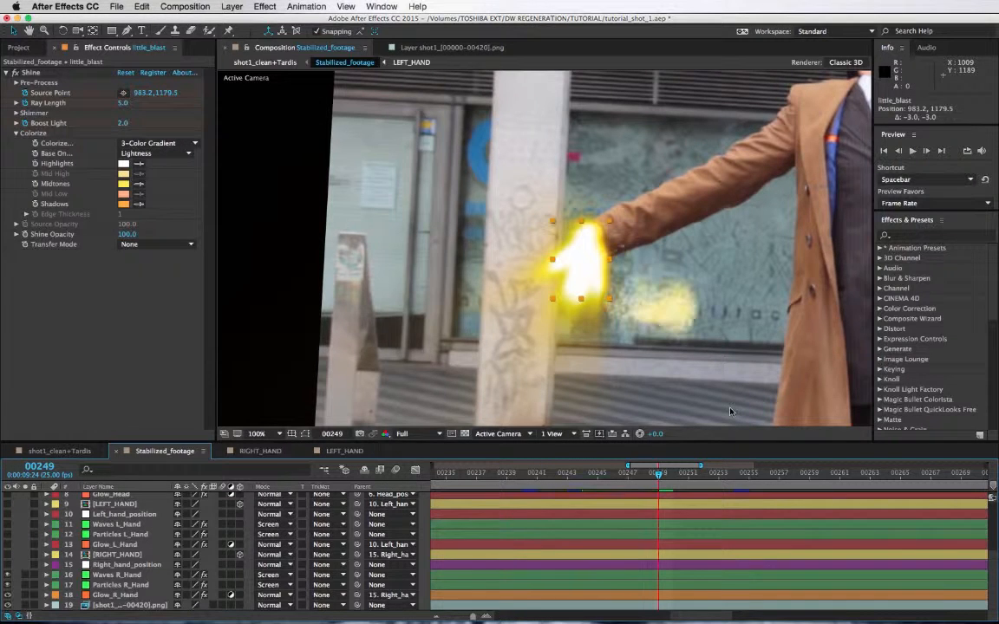
pyautogui.scroll(5, 622, 523)
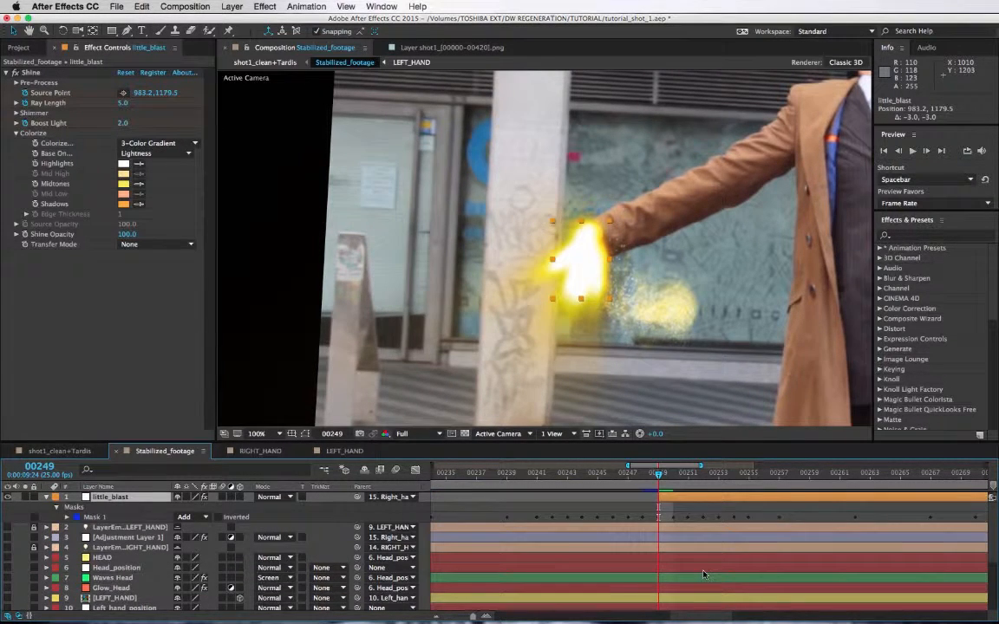
# Step: Examine the blast's first appearance frame by frame between frames 247 and 250, together with the hand glow and particles
pyautogui.press('pageup')
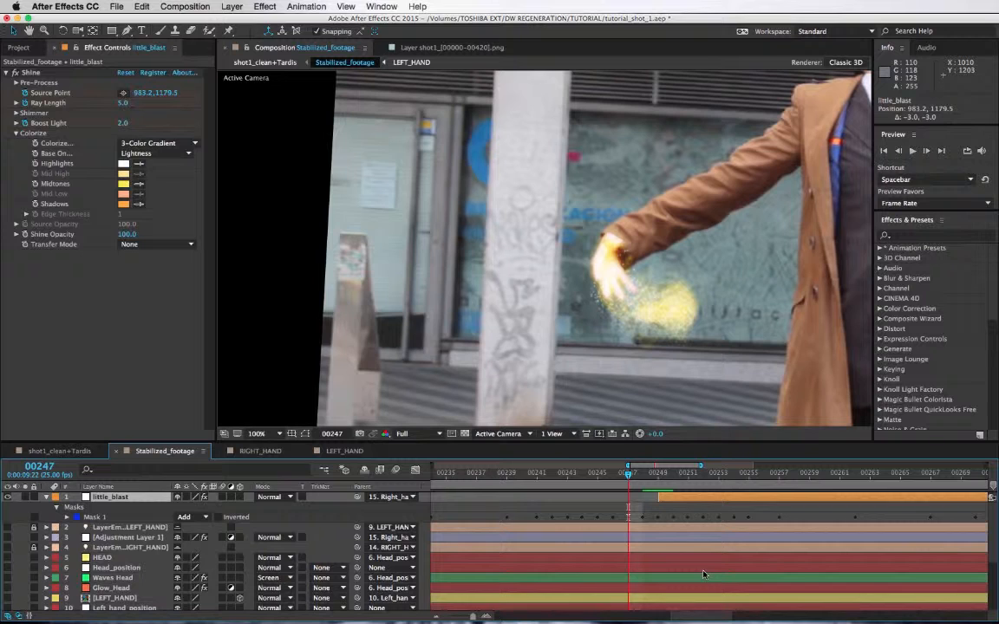
pyautogui.press('pagedown')
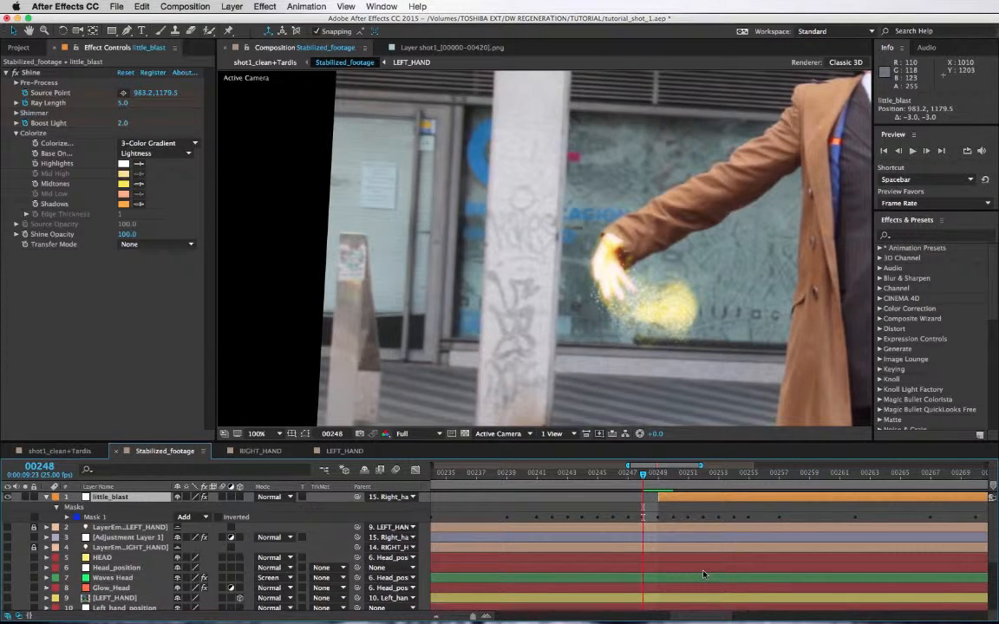
pyautogui.press('pagedown')
pyautogui.press('pageup')
pyautogui.press('pagedown')
pyautogui.press('pagedown')
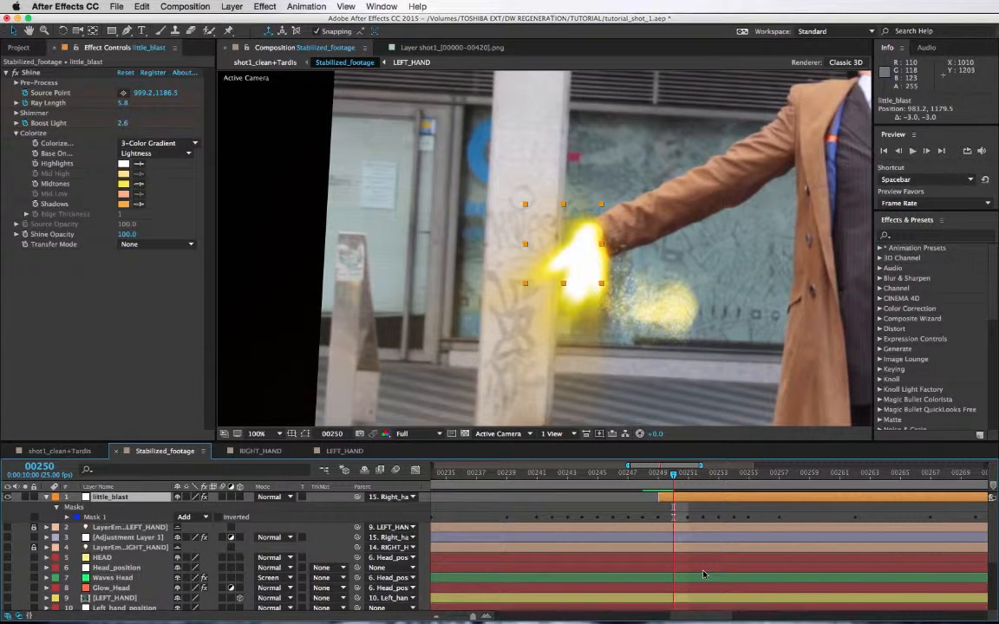
pyautogui.press('pageup')
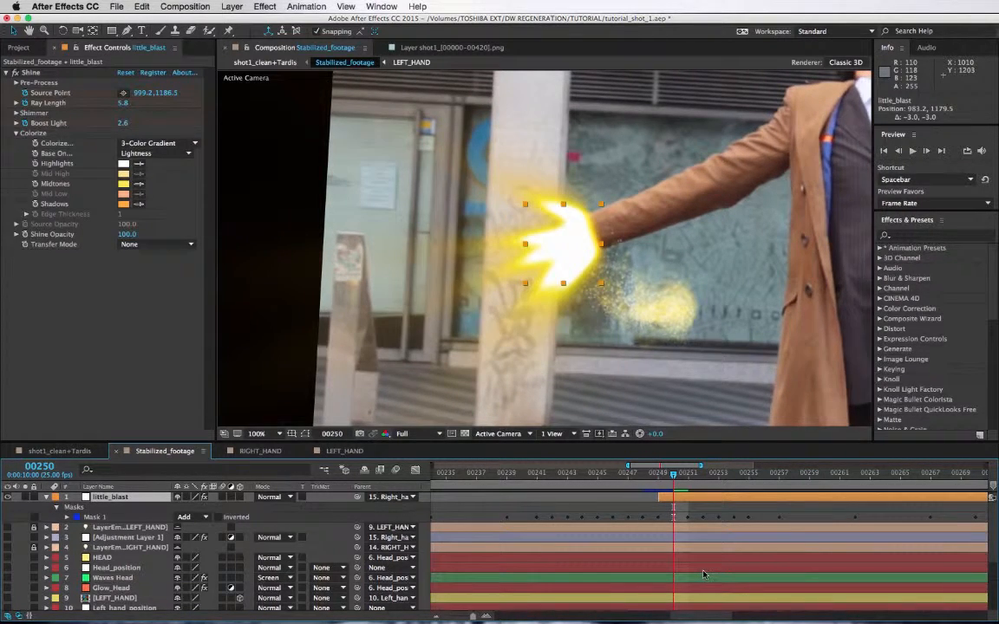
pyautogui.press('space')
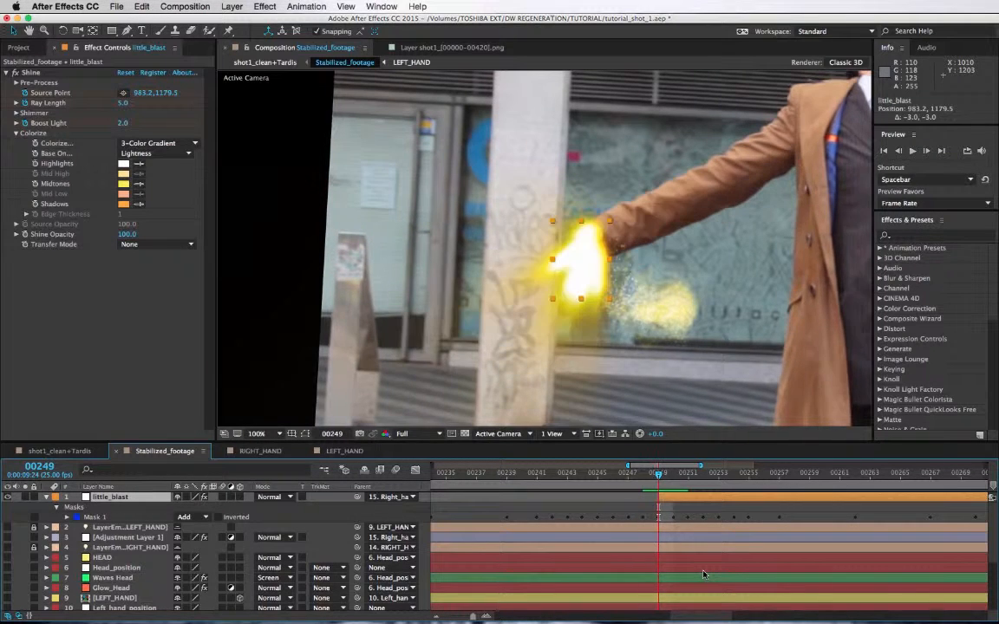
pyautogui.press('space')
pyautogui.press('space')
pyautogui.press('space')
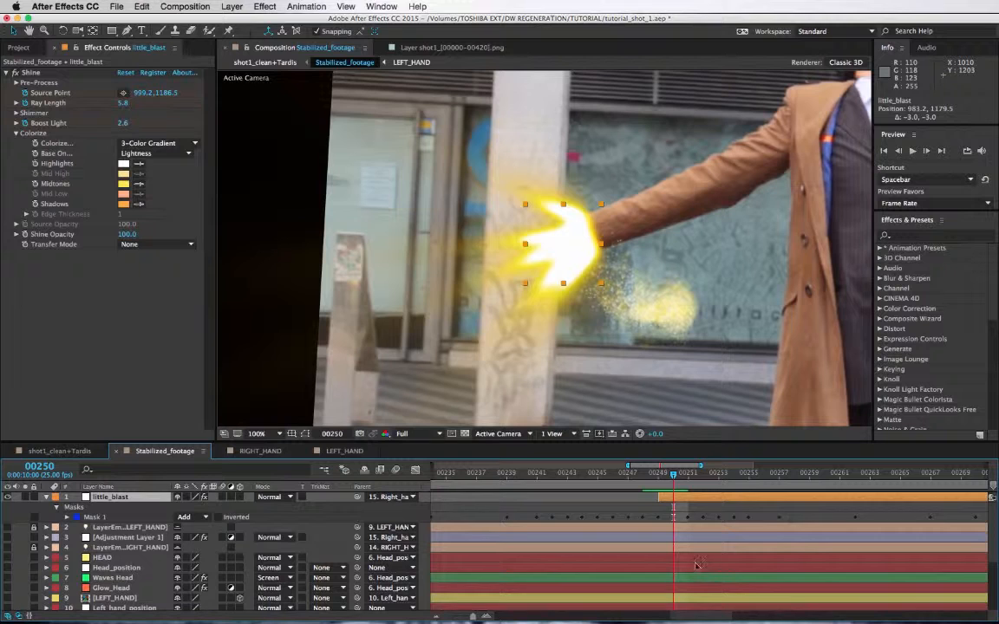
# Step: Reveal little_blast's keyframes and move the later Ray Length and Boost Light keyframes to frame 252
pyautogui.press('u')
pyautogui.moveTo(710, 534); pyautogui.dragTo(698, 562)
pyautogui.press('pageup')
pyautogui.press('pageup')
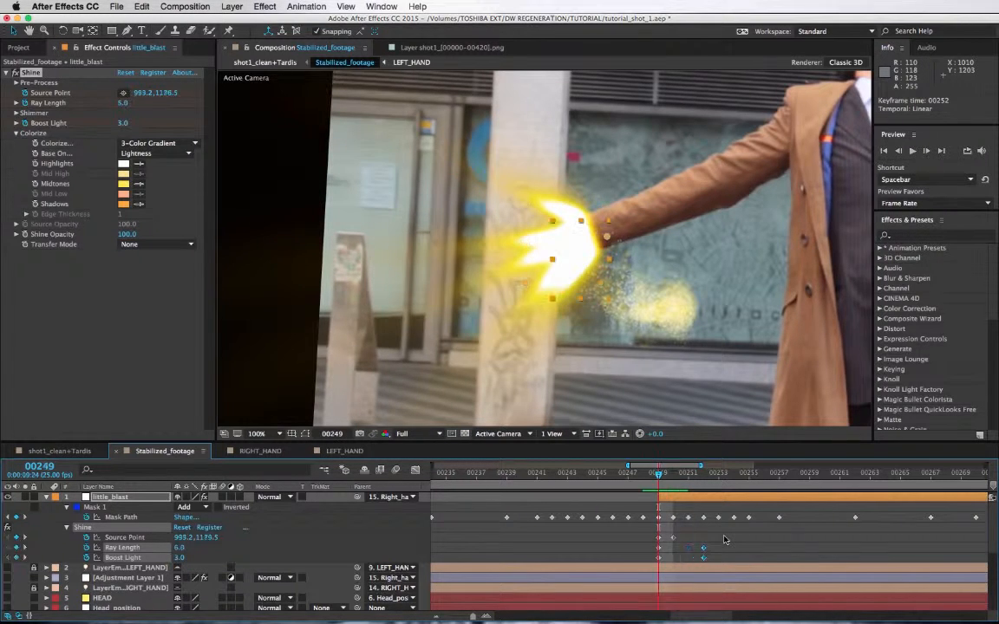
# Step: Compare frames 248 to 250 to judge how quickly the blast grows from the hand
pyautogui.press('pagedown')
pyautogui.press('pagedown')
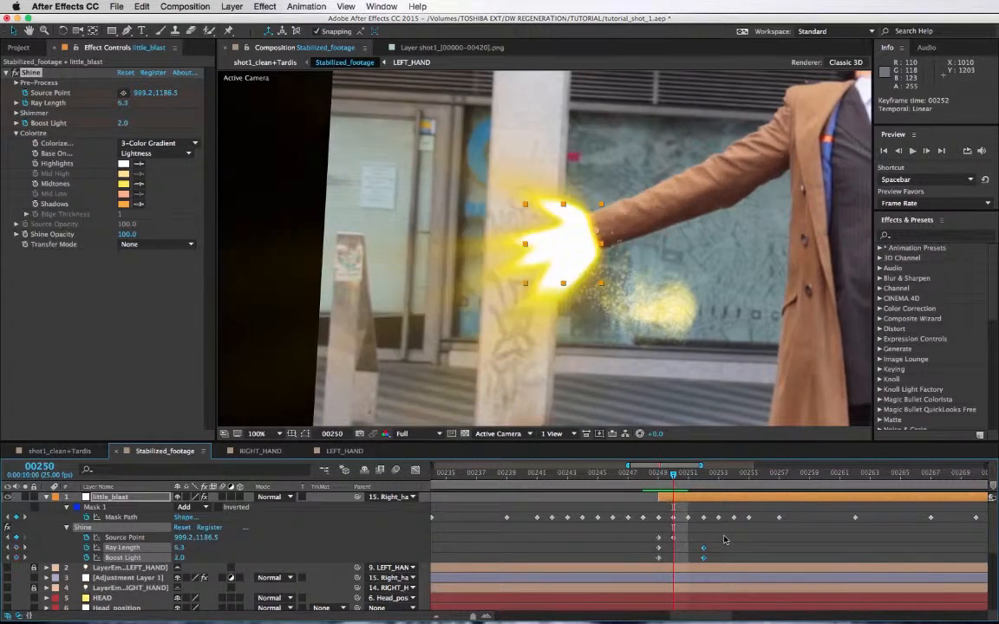
pyautogui.press('pageup')
pyautogui.press('pageup')
pyautogui.press('pagedown')
pyautogui.press('pageup')
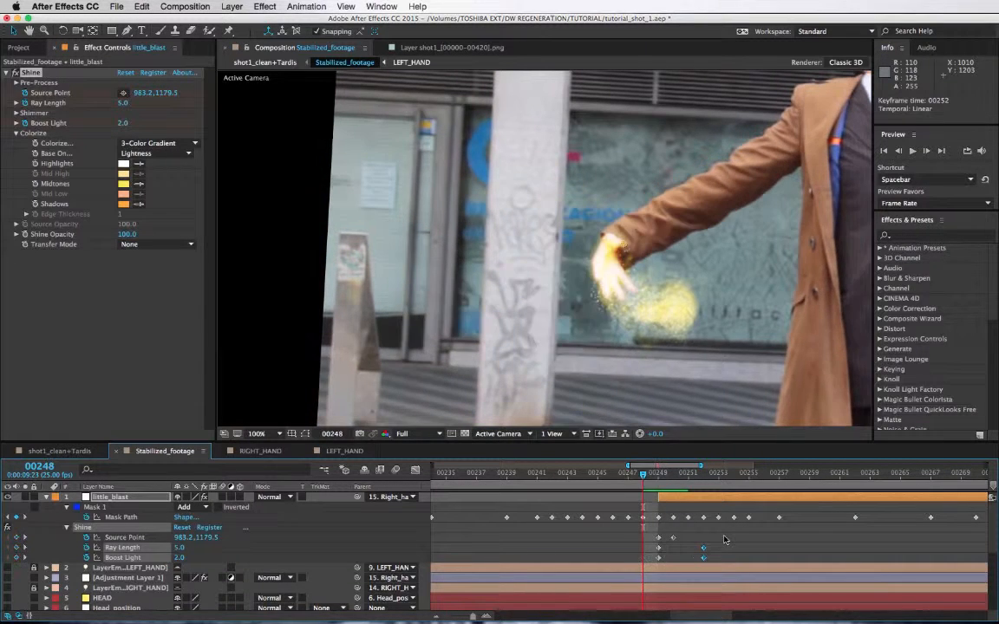
pyautogui.press('pagedown')
pyautogui.press('pageup')
pyautogui.press('pagedown')
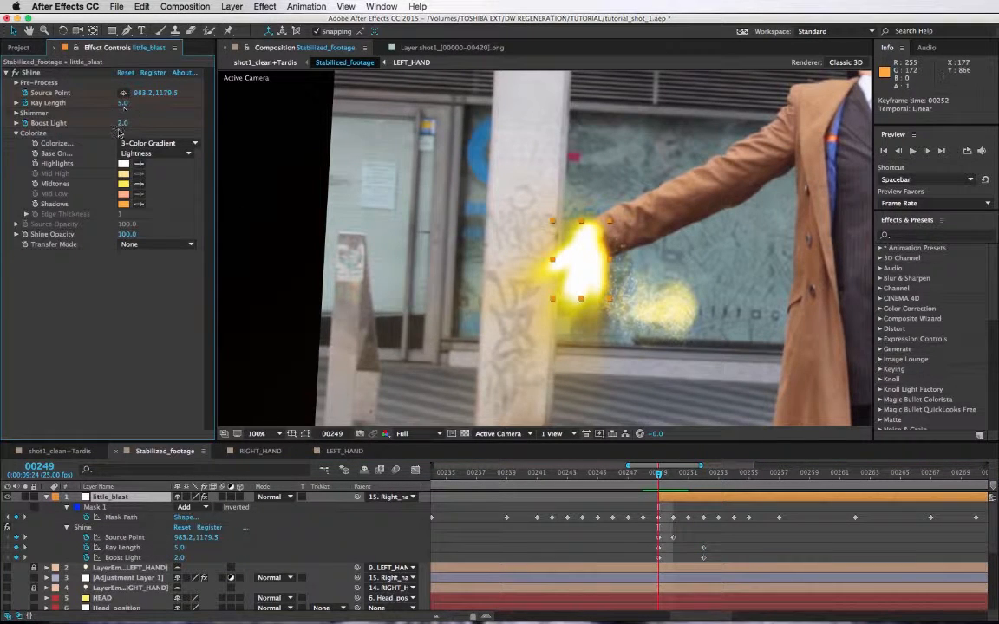
# Step: Set Shine's Boost Light to 1.0 at frame 249 and check the neighbouring frames
pyautogui.click(122, 124)
pyautogui.write('1')
pyautogui.press('Return')
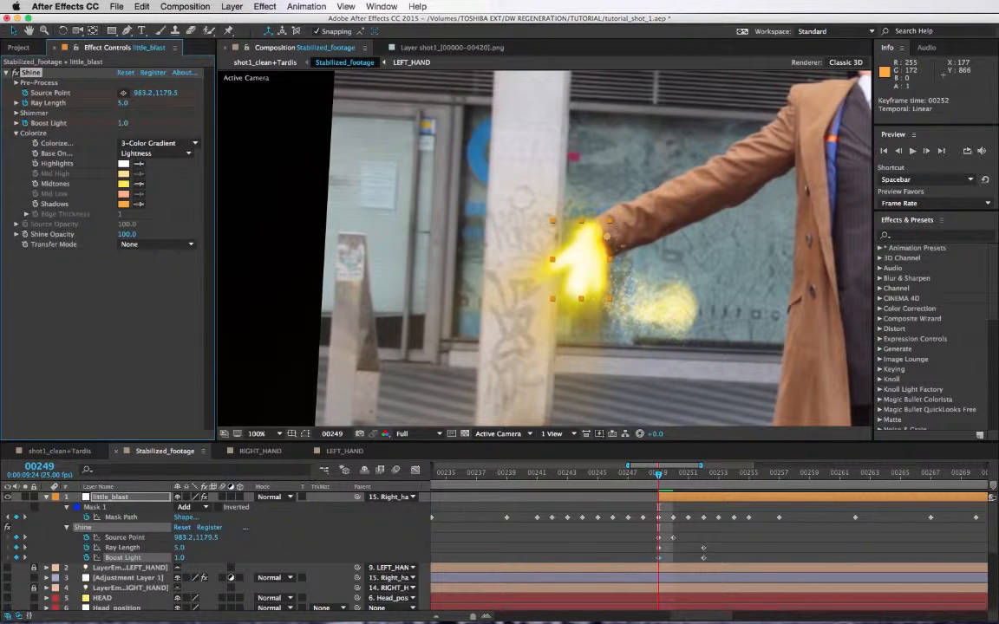
pyautogui.press('pagedown')
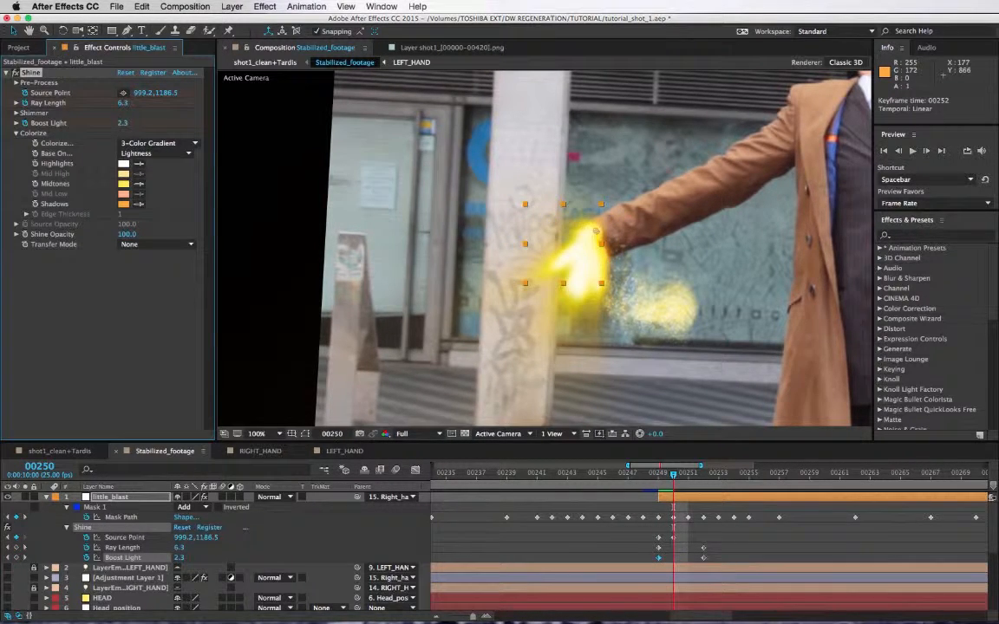
pyautogui.press('pageup')
pyautogui.press('pageup')
pyautogui.press('pagedown')
pyautogui.press('pagedown')
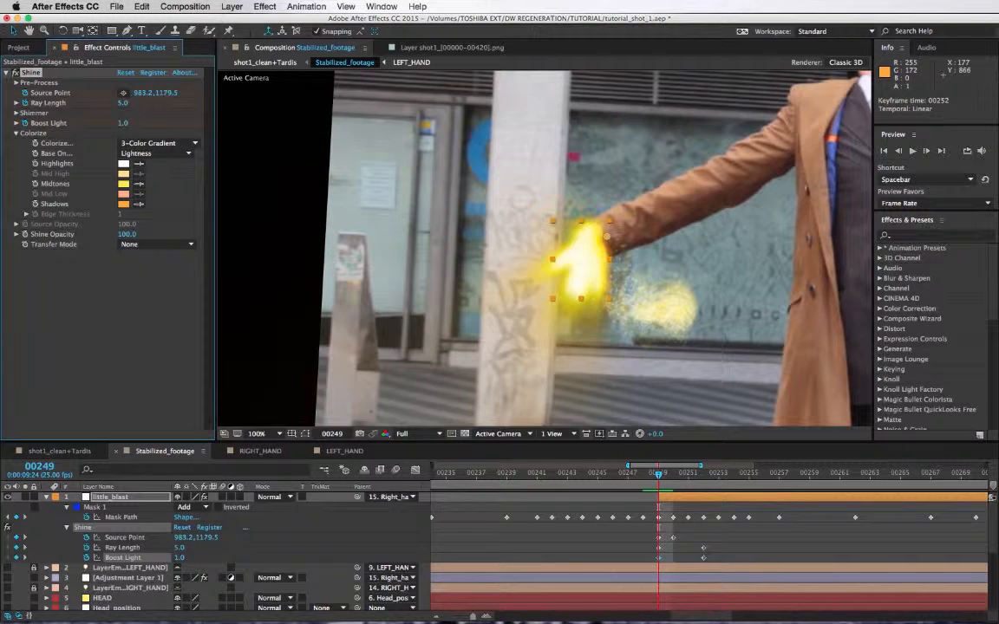
# Step: Keyframe Shine's Source Point on little_blast to 997.2, 1186.5 at frame 369 and 994.2, 1185.5 at frame 420
pyautogui.press('pagedown')
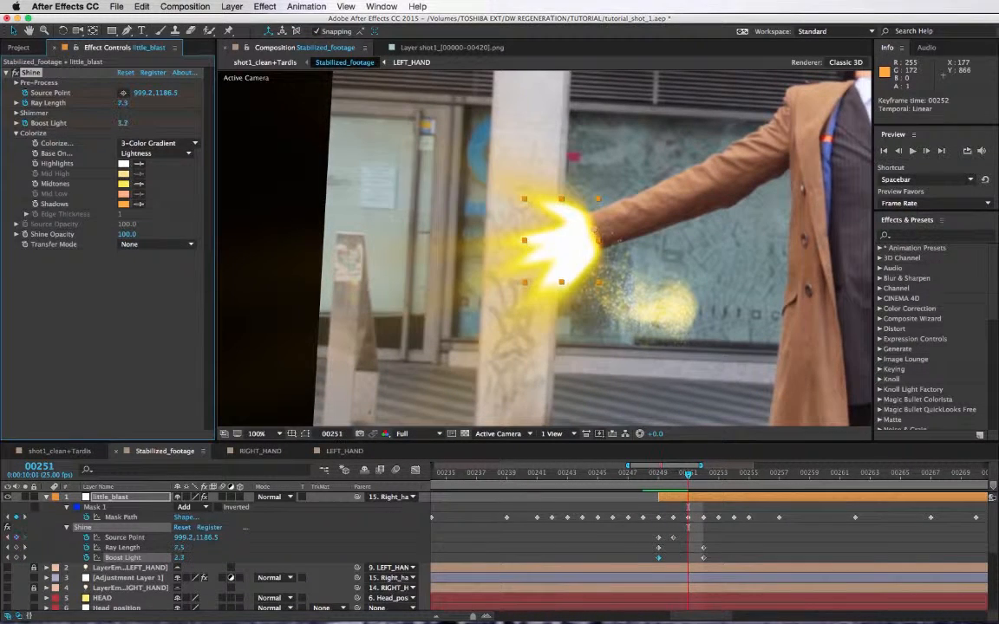
pyautogui.press('pagedown')
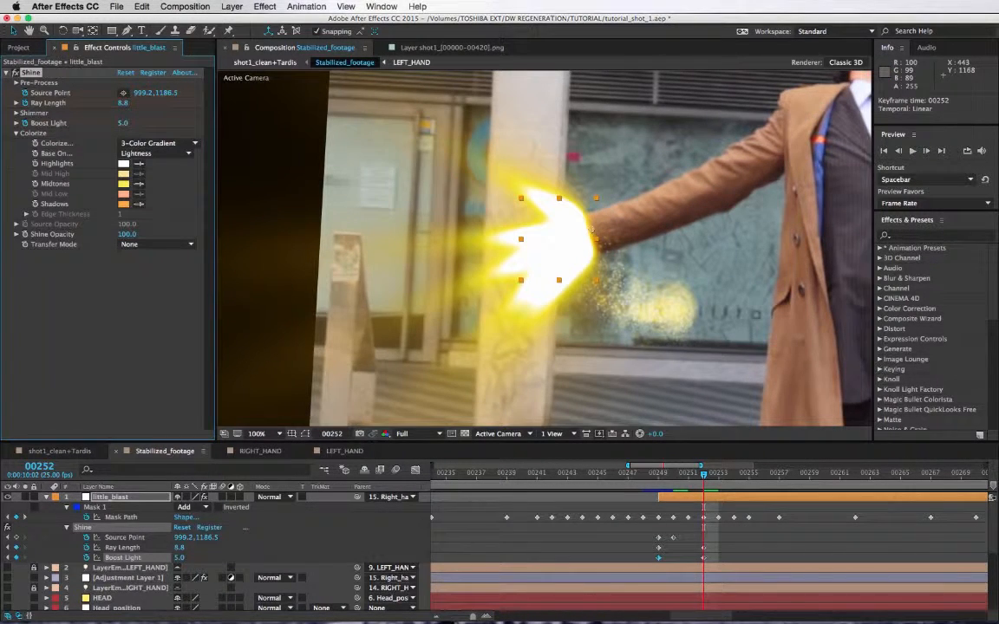
pyautogui.moveTo(473, 617); pyautogui.dragTo(438, 618)
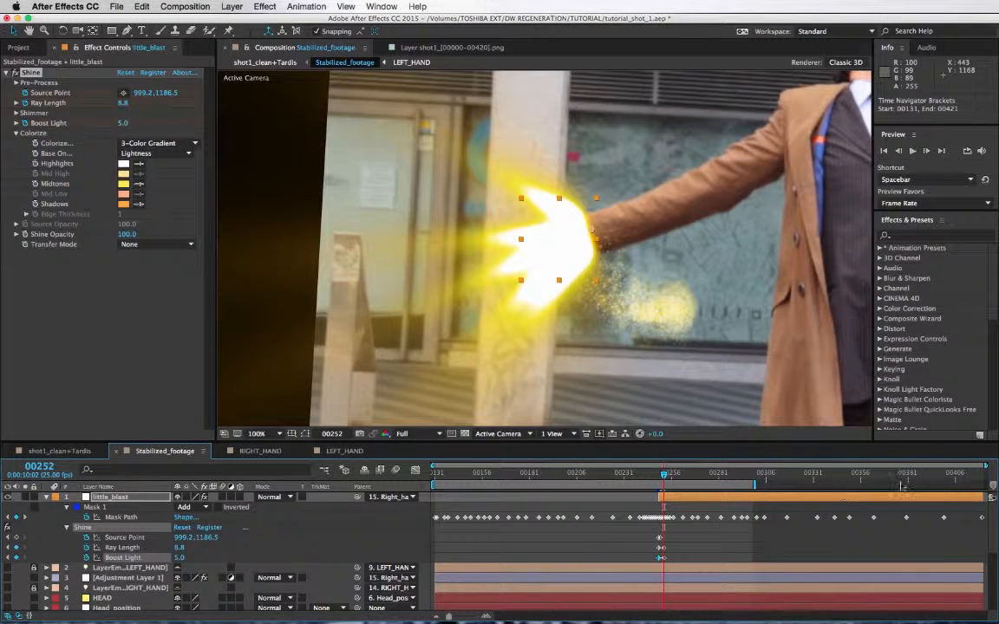
pyautogui.click(891, 474)
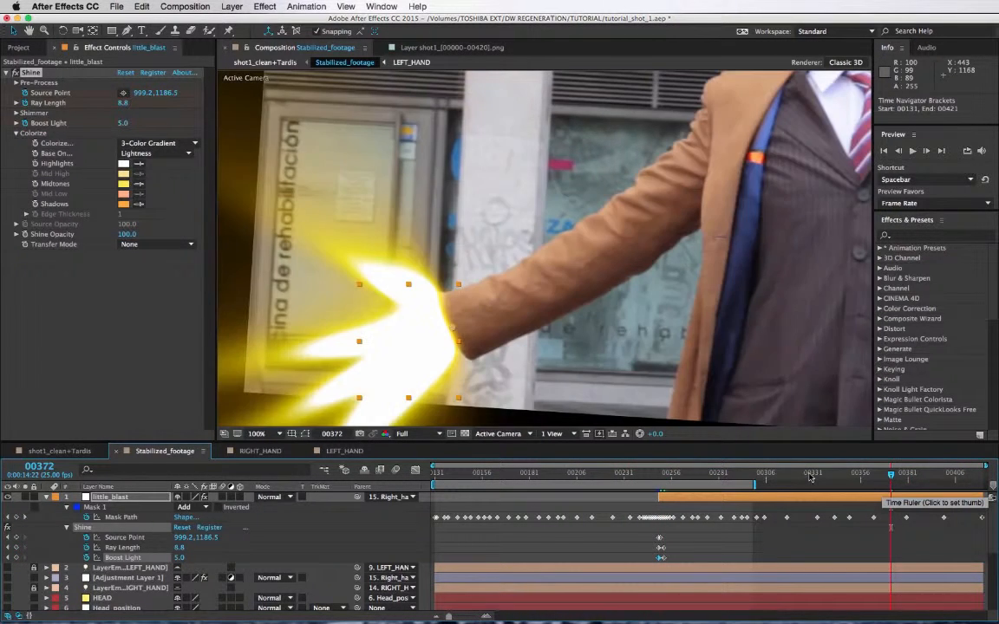
pyautogui.click(813, 476)
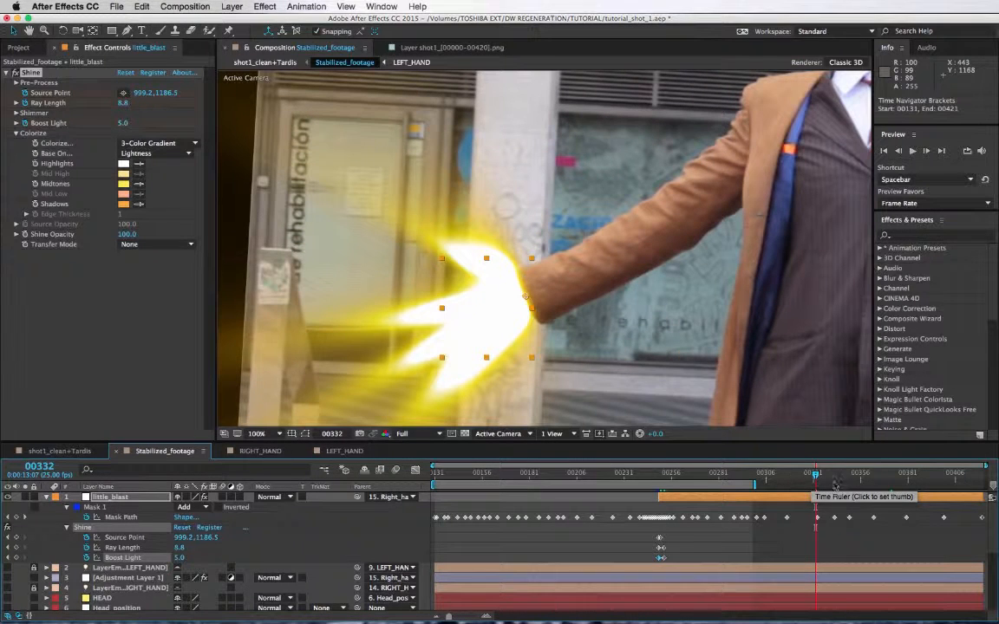
pyautogui.click(884, 476)
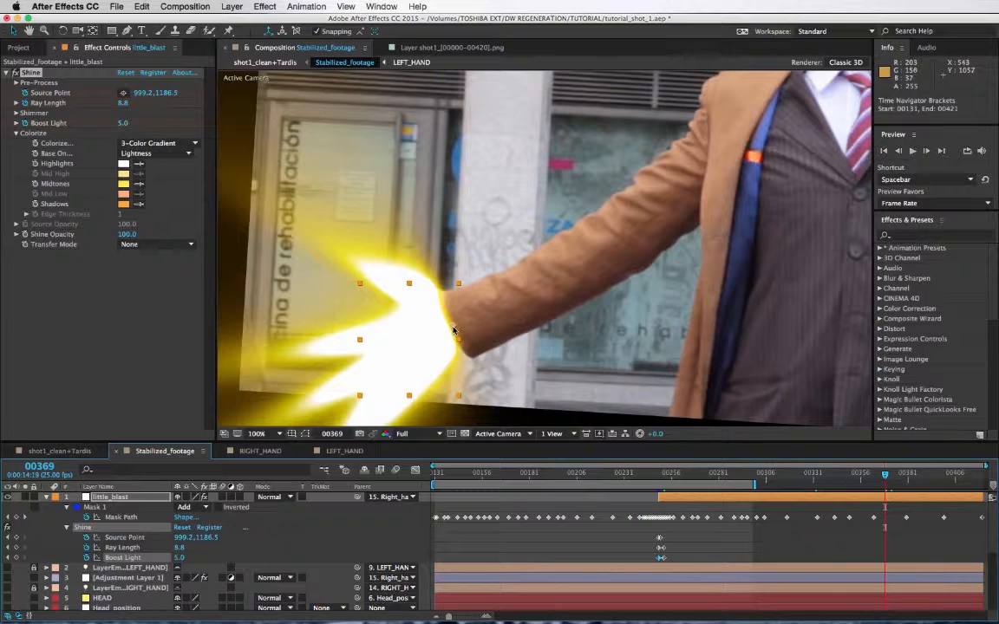
pyautogui.moveTo(451, 332); pyautogui.dragTo(450, 332)
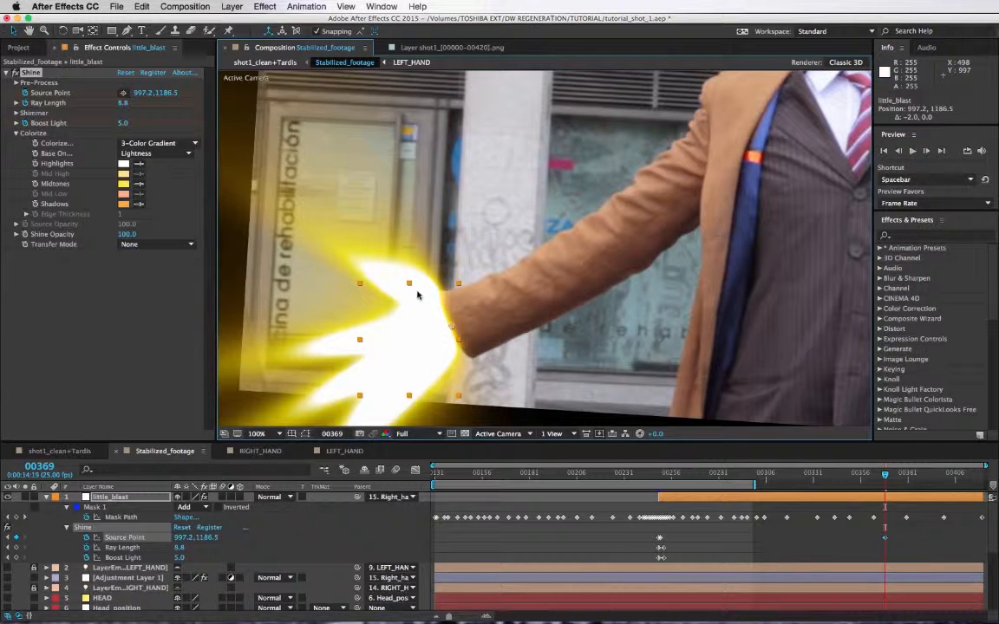
pyautogui.click(989, 474)
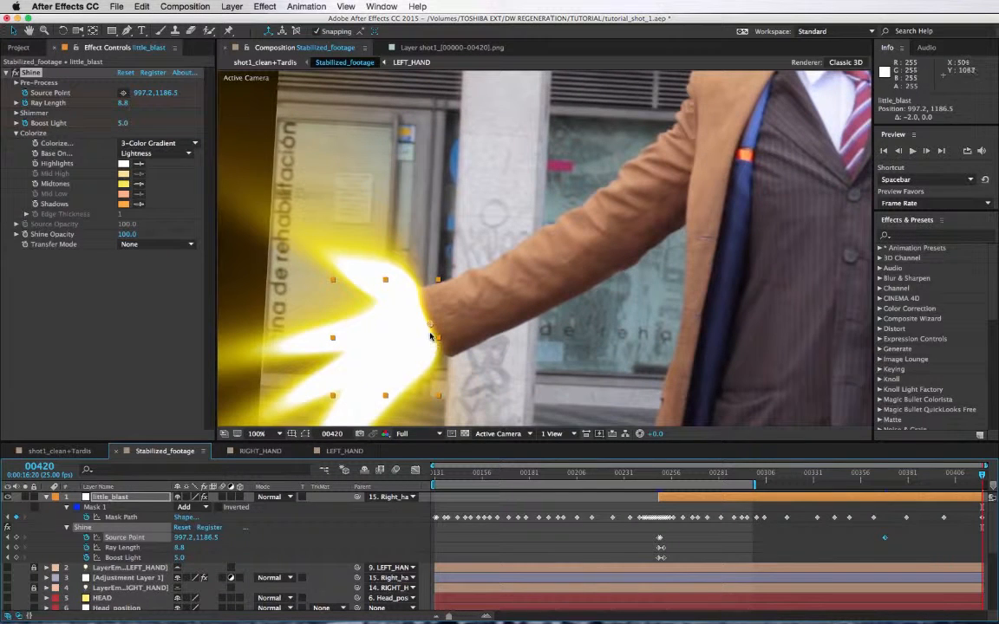
pyautogui.moveTo(431, 335); pyautogui.dragTo(431, 328)
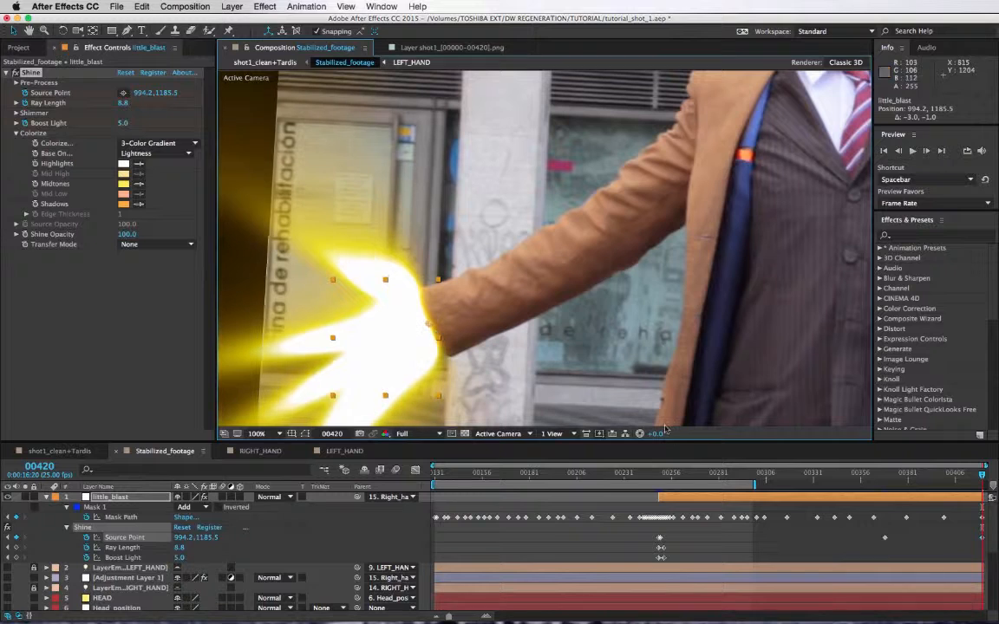
# Step: Set little_blast's blending mode to Screen and check the blast at frames 342, 394 and 281
pyautogui.press(',')
pyautogui.press(',')
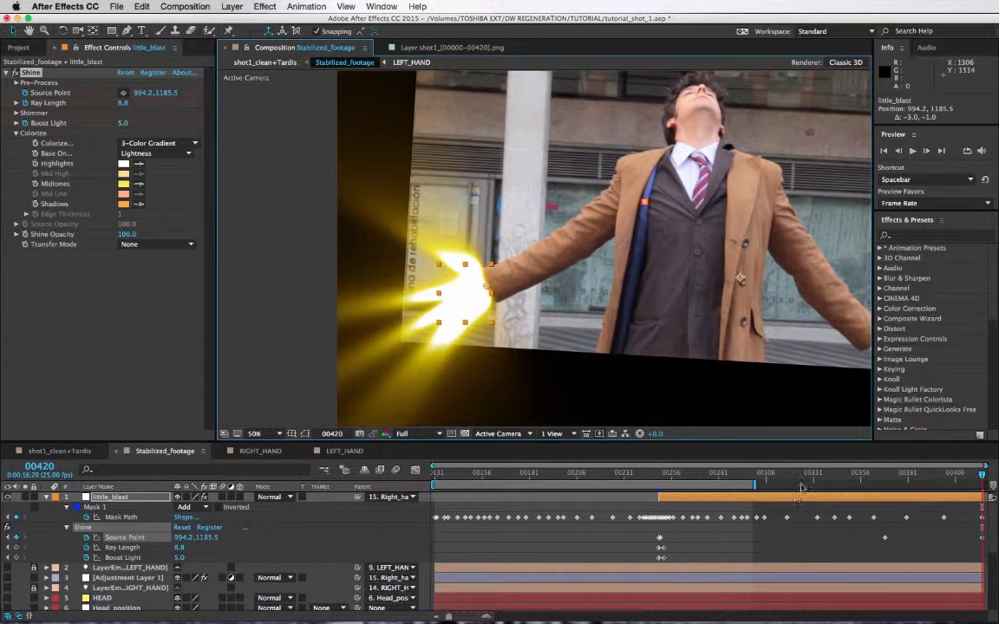
pyautogui.click(802, 488)
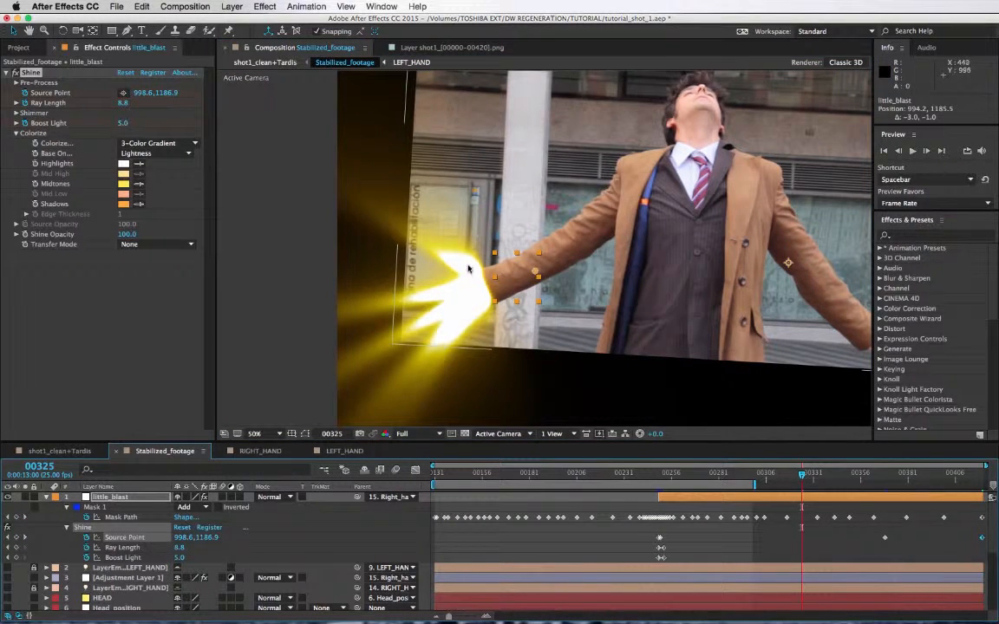
pyautogui.click(270, 577)
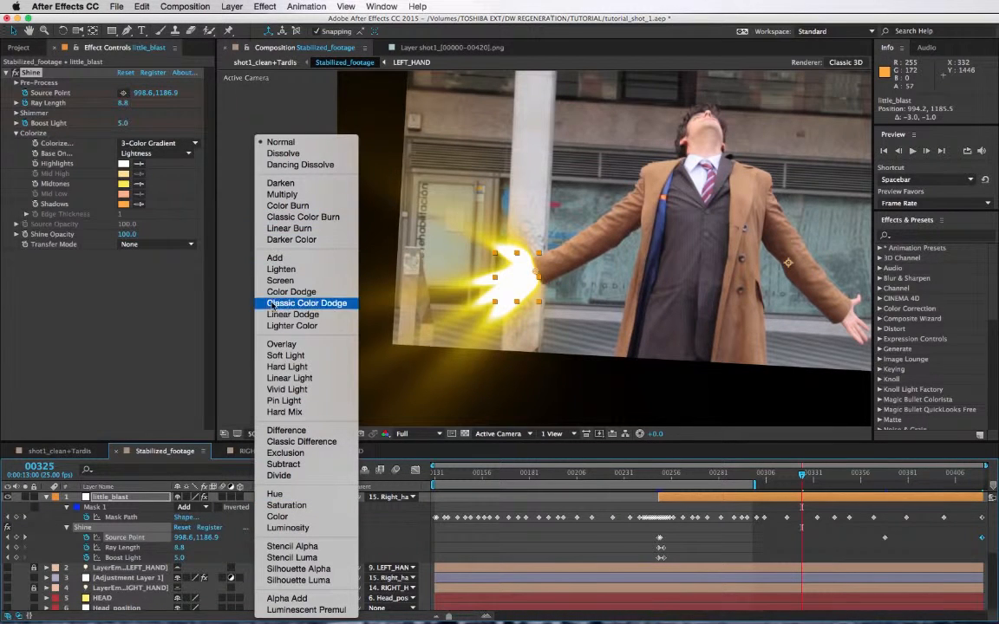
pyautogui.click(280, 280)
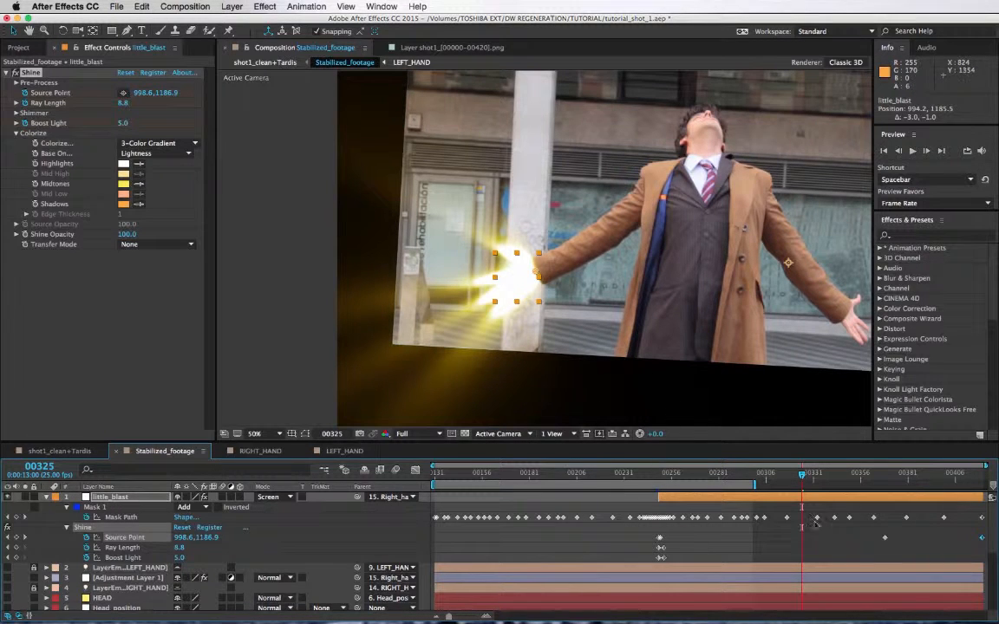
pyautogui.click(835, 478)
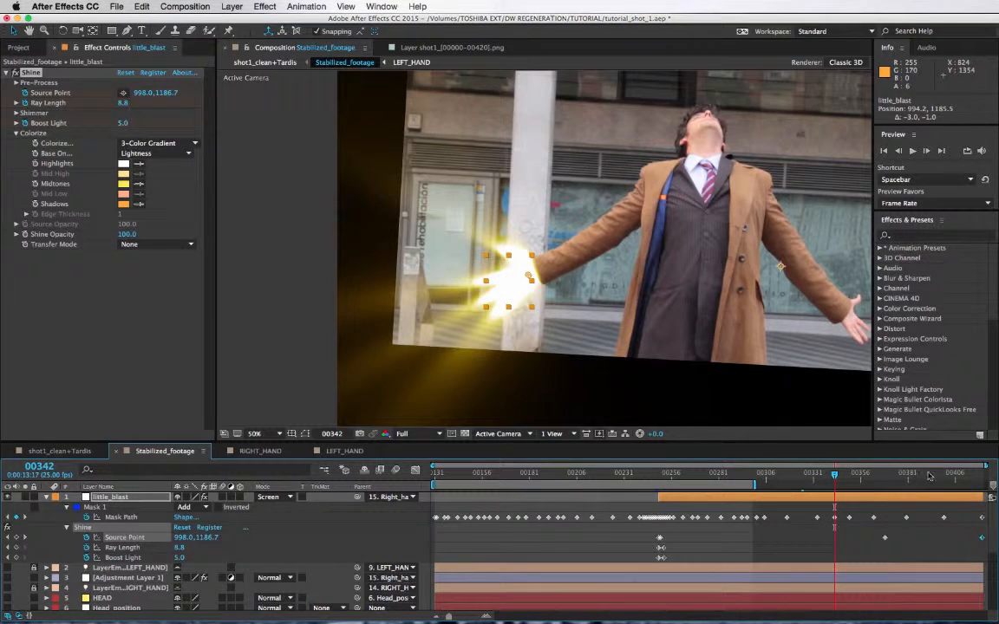
pyautogui.click(931, 475)
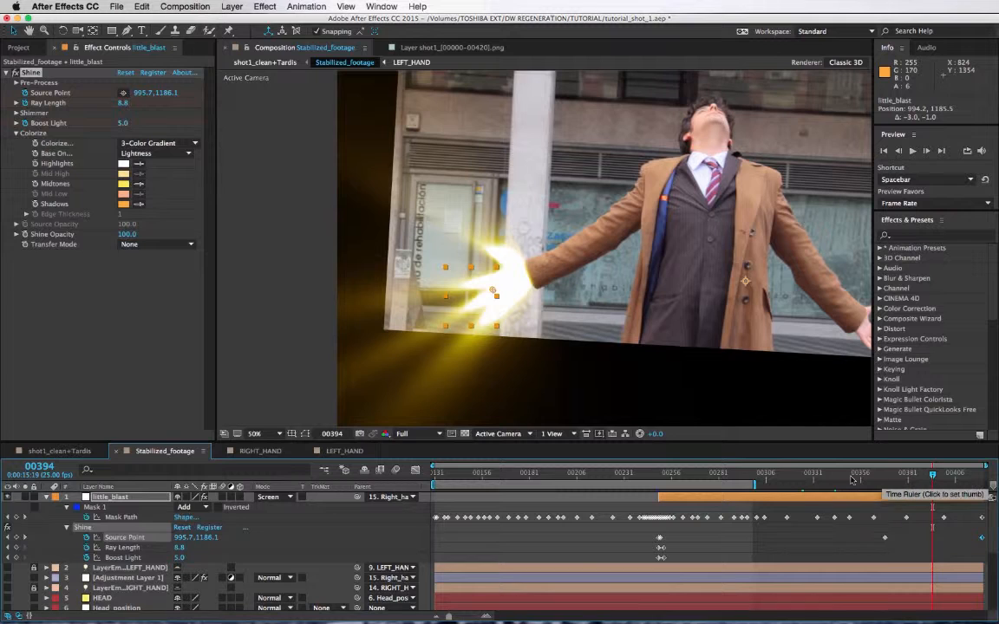
pyautogui.click(719, 475)
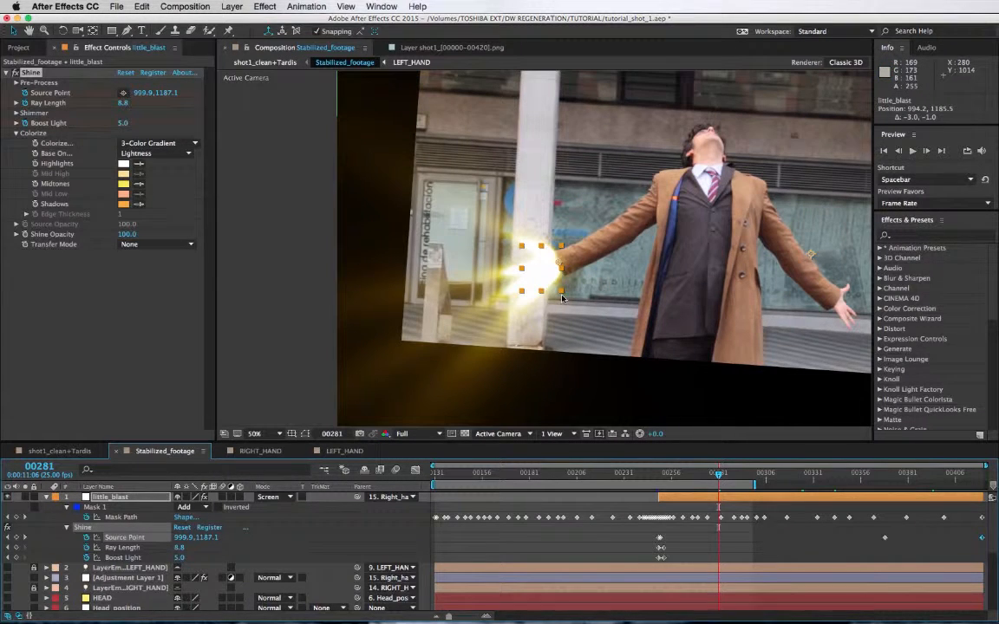
# Step: Apply Turbulent Displace to little_blast with Size 20 and Amount 20
pyautogui.press('.')
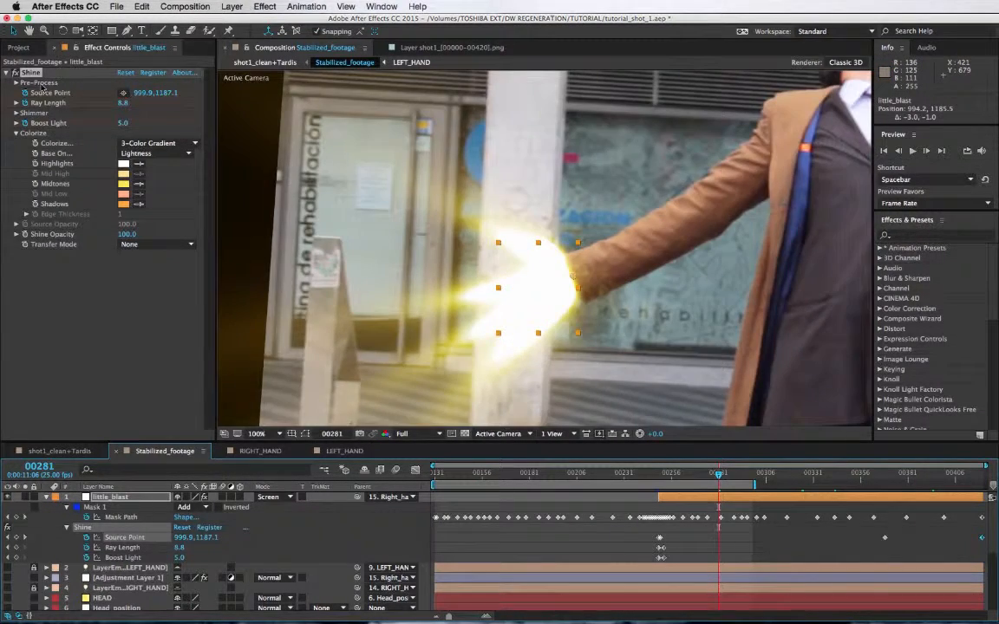
pyautogui.click(262, 7)
pyautogui.moveTo(286, 140)
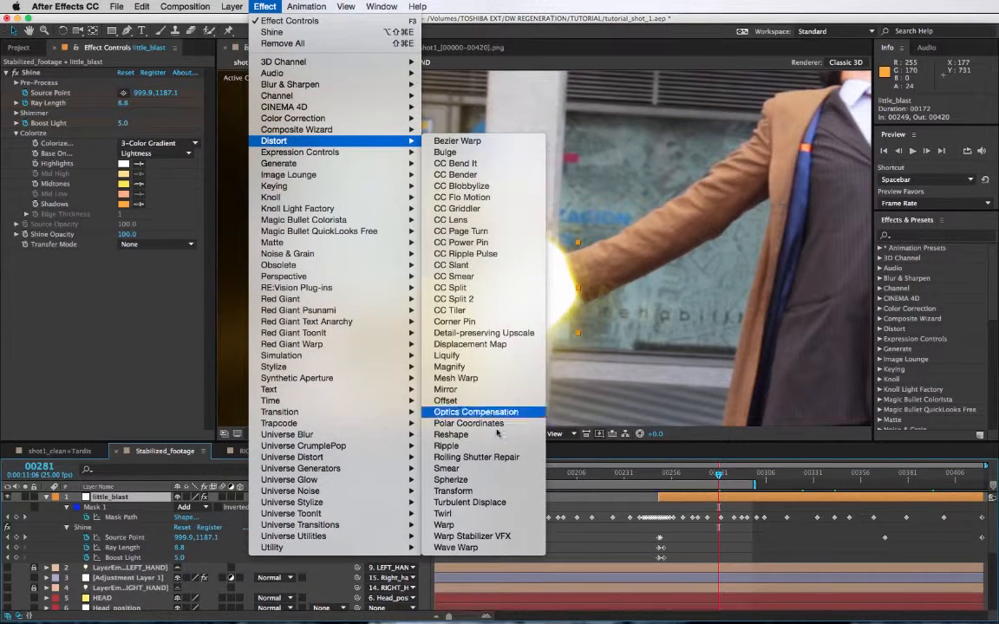
pyautogui.click(469, 503)
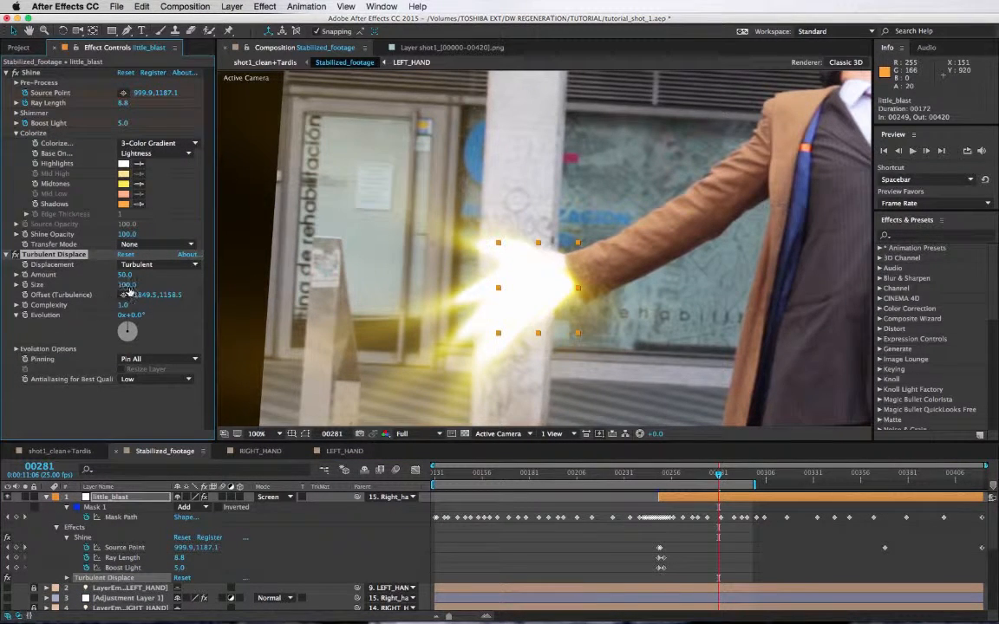
pyautogui.moveTo(113, 286); pyautogui.dragTo(101, 288)
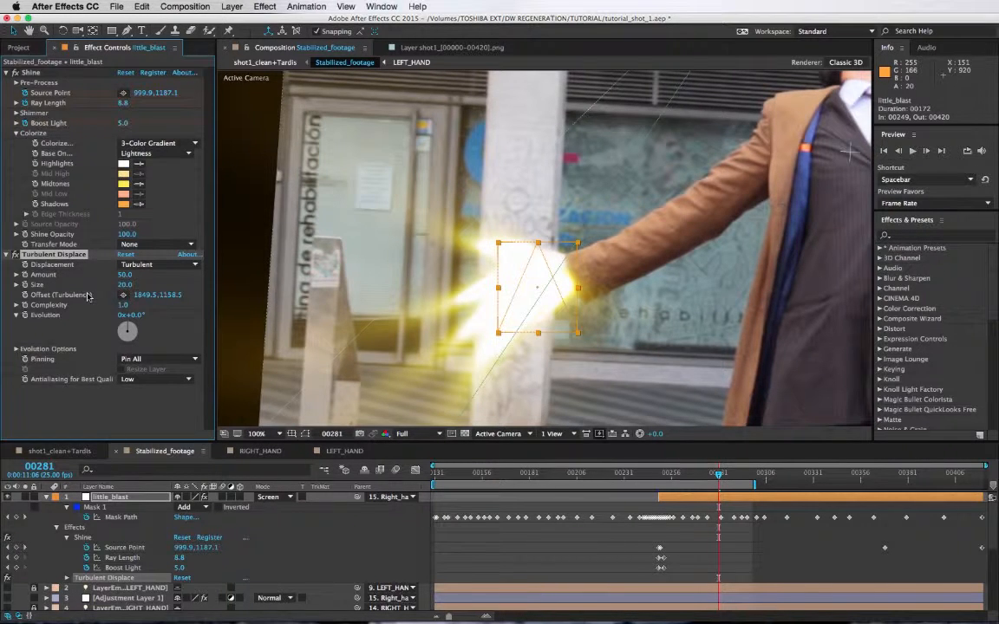
pyautogui.moveTo(125, 274); pyautogui.dragTo(106, 284)
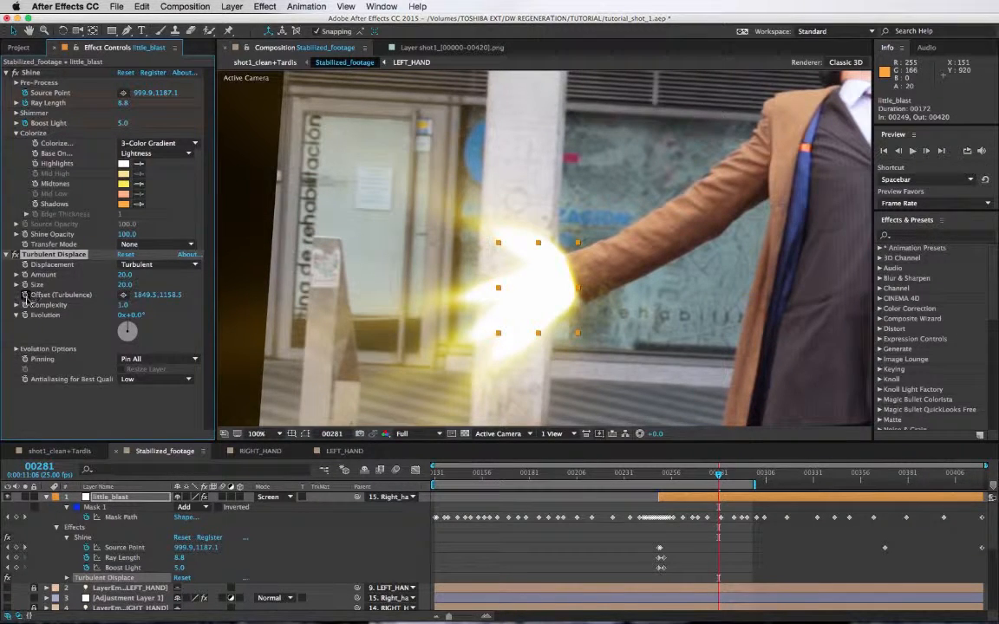
# Step: Link Turbulent Displace's Offset (Turbulence) to Shine's Source Point with an expression
pyautogui.rightClick(25, 296)
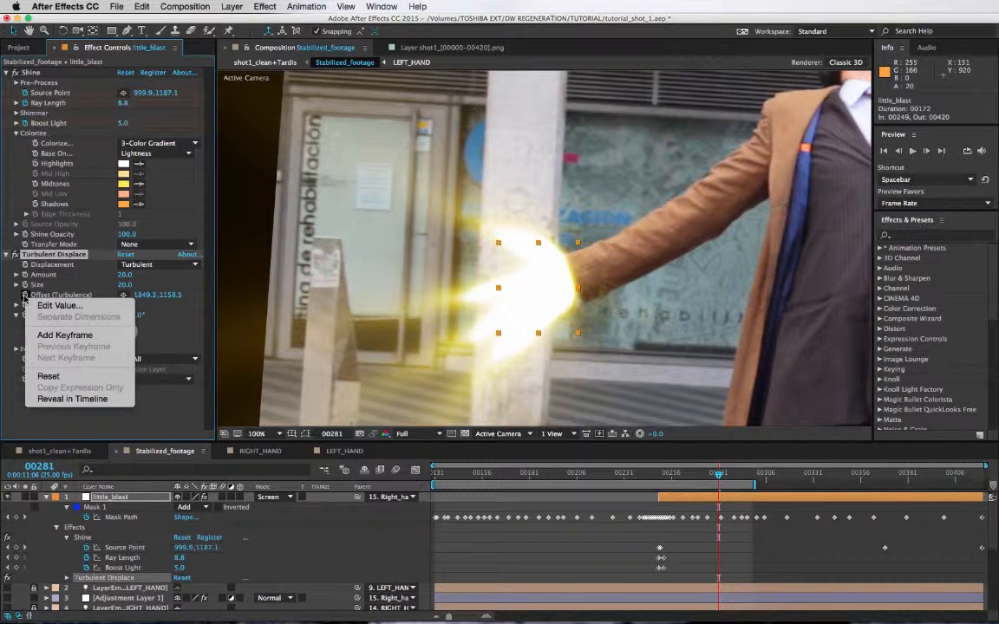
pyautogui.press('Escape')
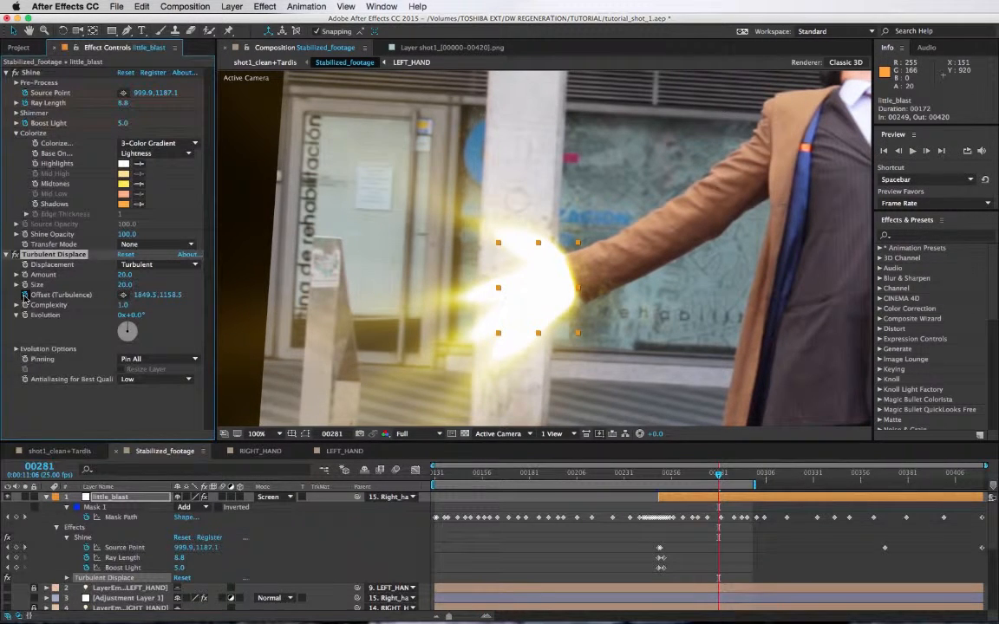
pyautogui.keyDown('alt'); pyautogui.click(24, 295); pyautogui.keyUp('alt')
pyautogui.moveTo(207, 605); pyautogui.dragTo(38, 91)
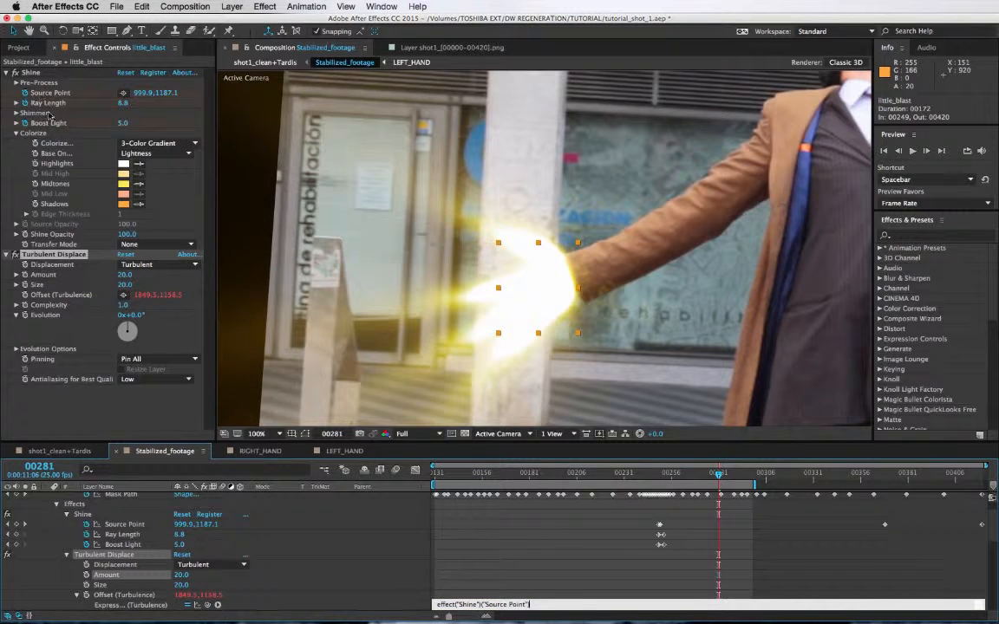
pyautogui.click(110, 409)
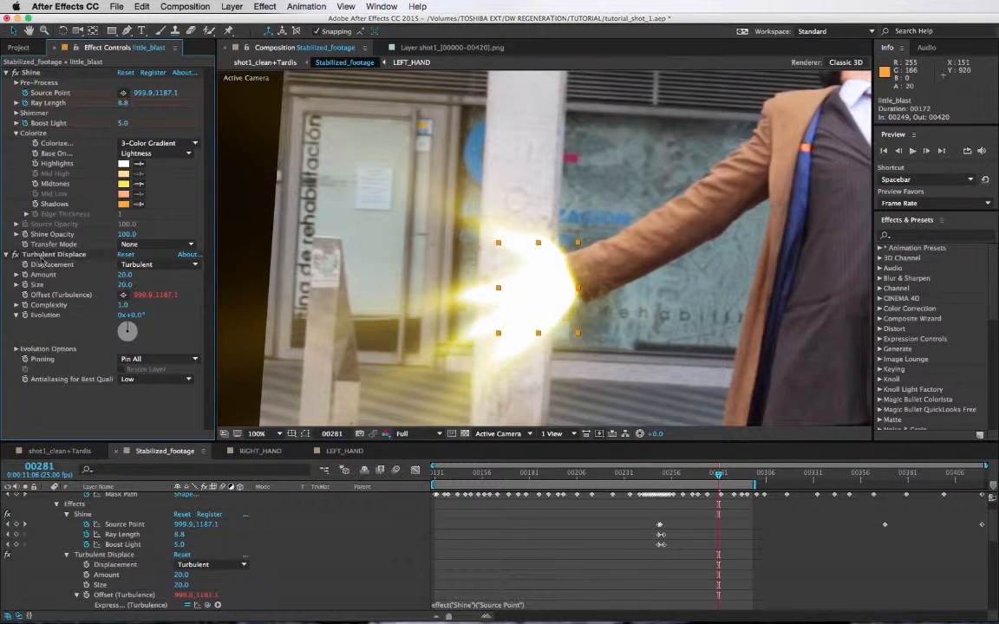
# Step: Animate Turbulent Displace's Evolution with the expression time*500
pyautogui.click(48, 254)
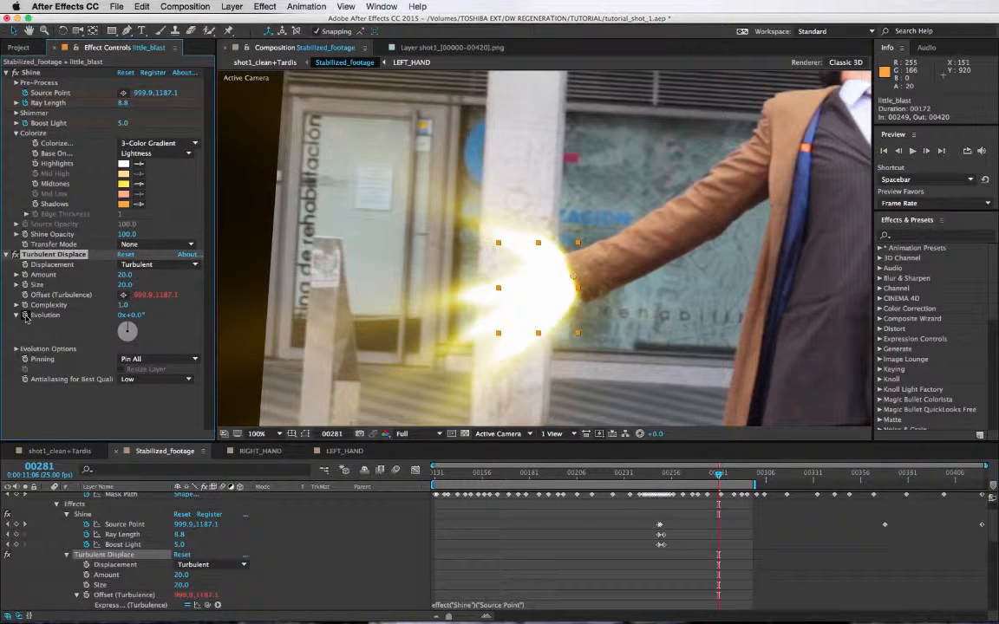
pyautogui.keyDown('alt'); pyautogui.click(26, 316); pyautogui.keyUp('alt')
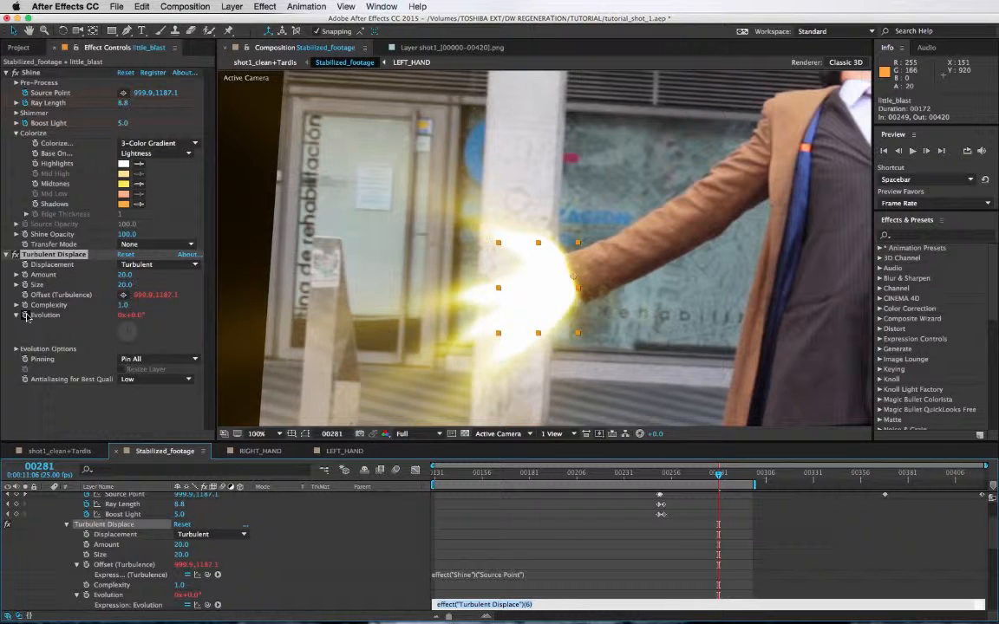
pyautogui.write('ef')
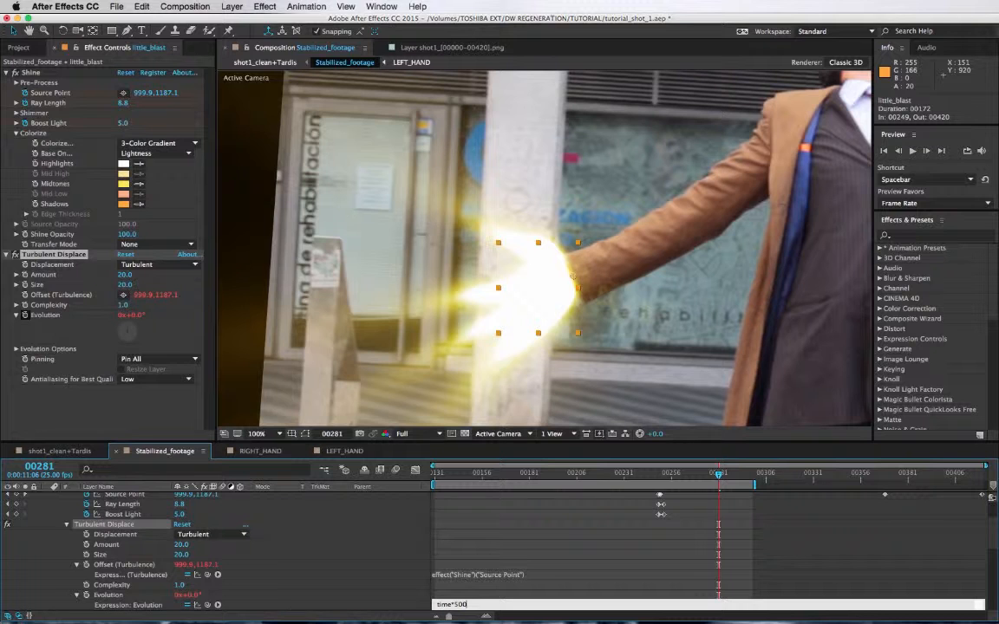
pyautogui.click(274, 563)
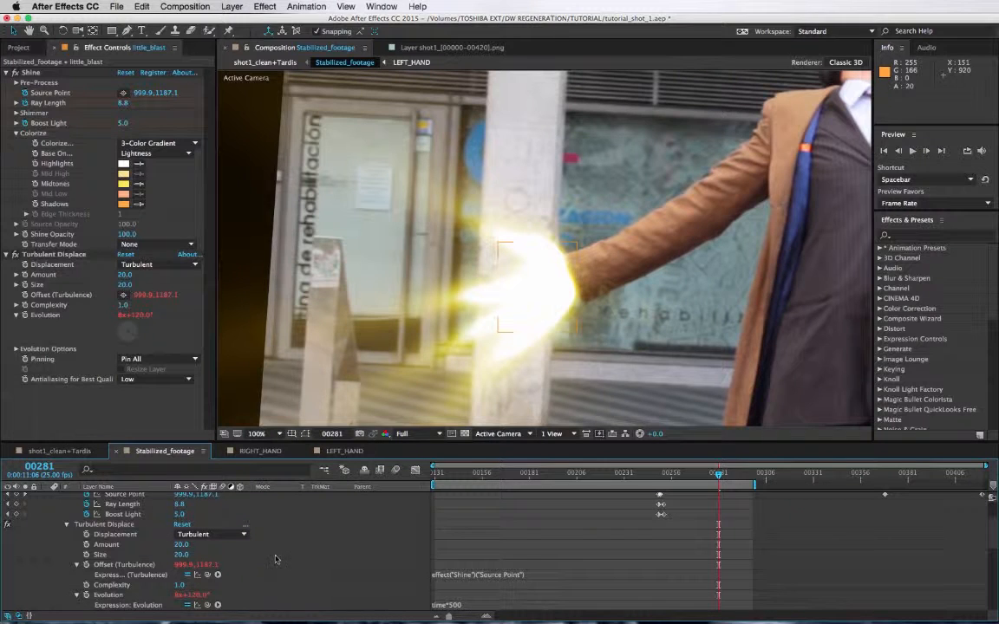
# Step: Preview the turbulent blast at Half resolution with the work area starting at frame 272
pyautogui.click(703, 474)
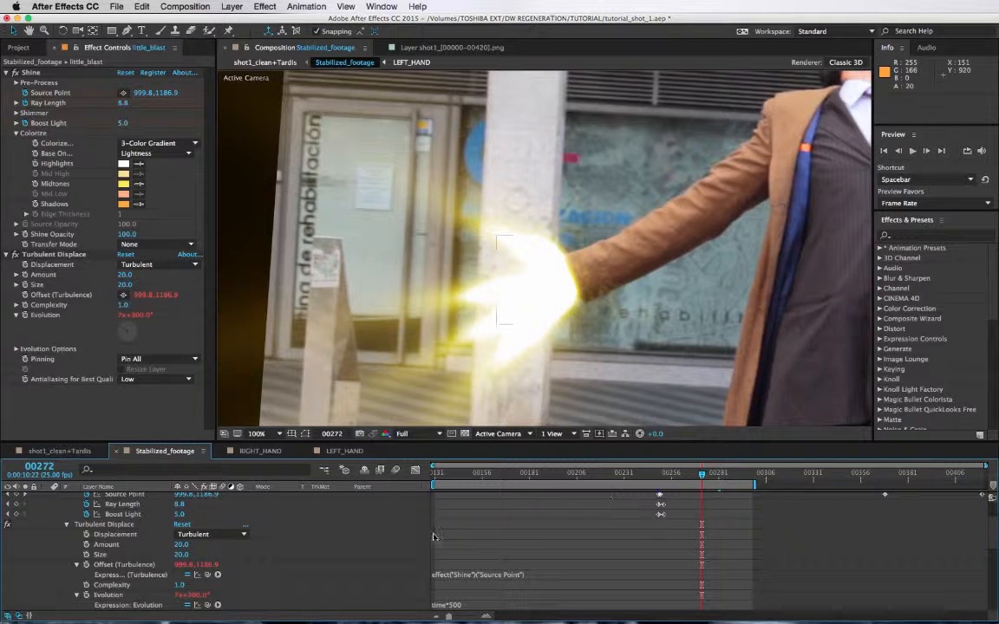
pyautogui.press('u')
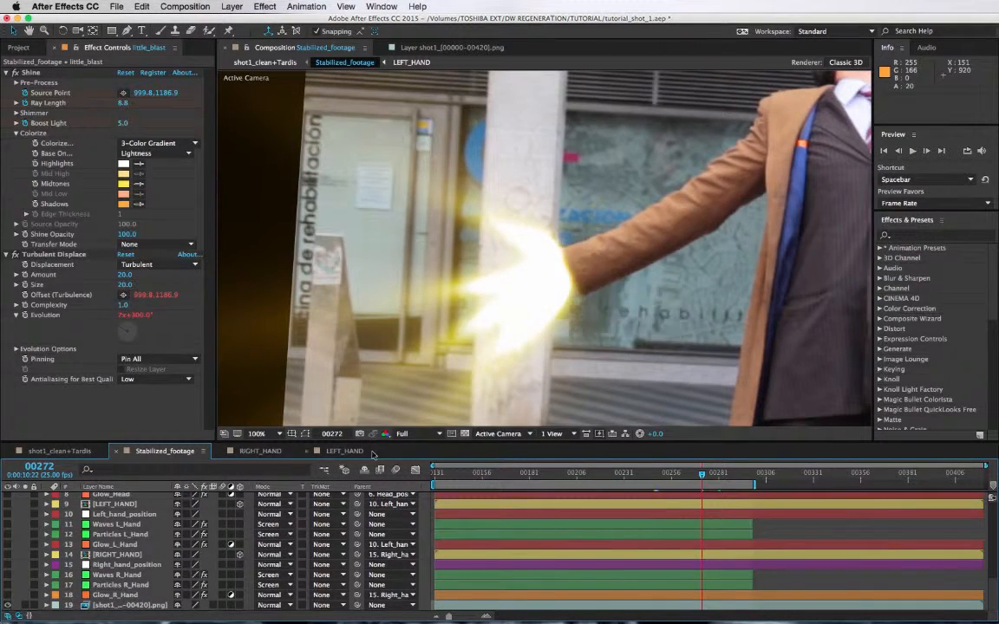
pyautogui.click(403, 434)
pyautogui.click(409, 416)
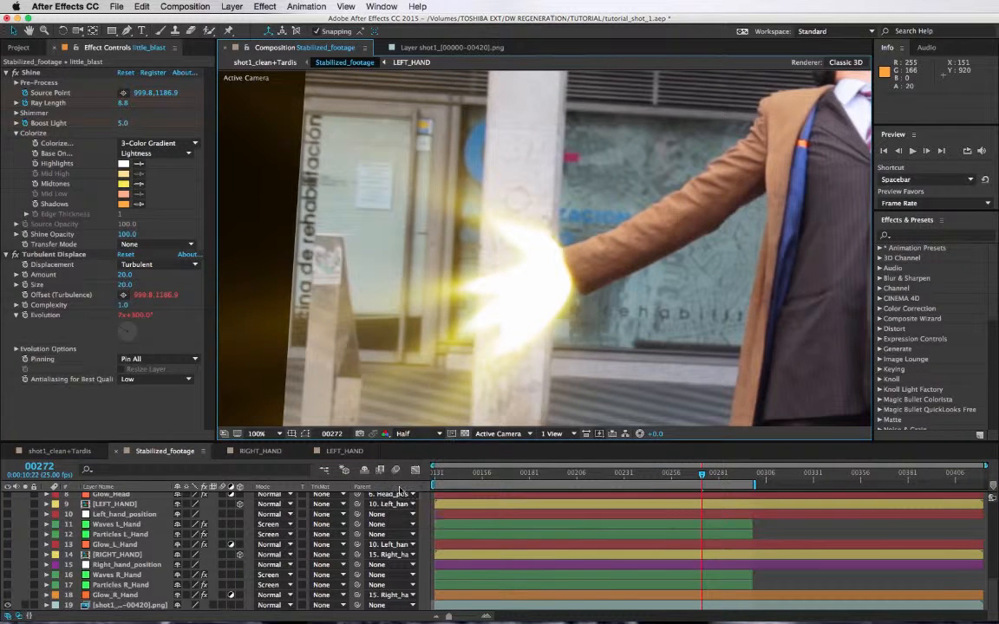
pyautogui.scroll(5, 853, 562)
pyautogui.press('u')
pyautogui.press('u')
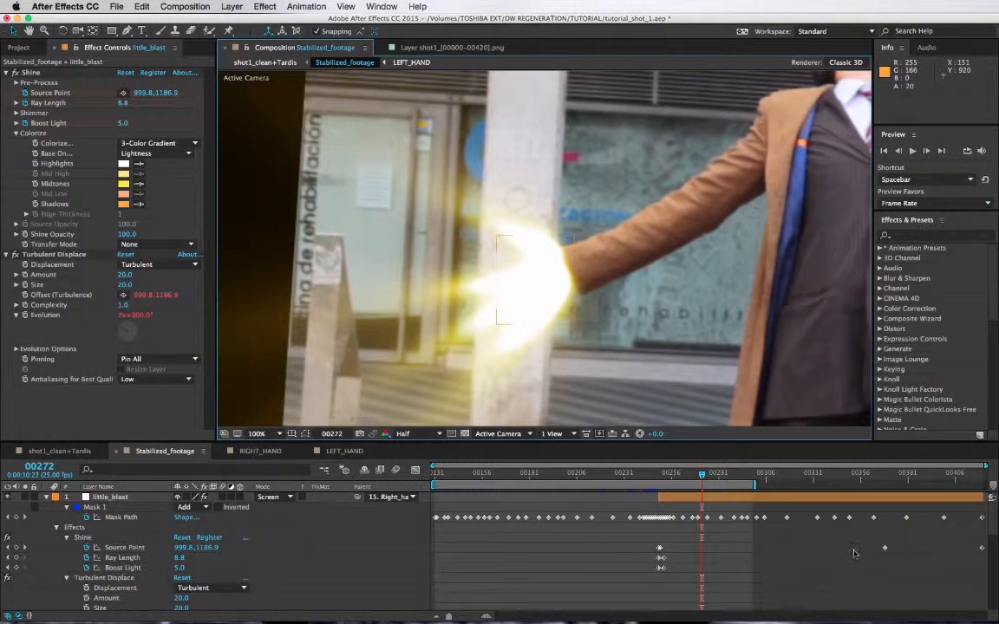
pyautogui.click(720, 494)
pyautogui.press('b')
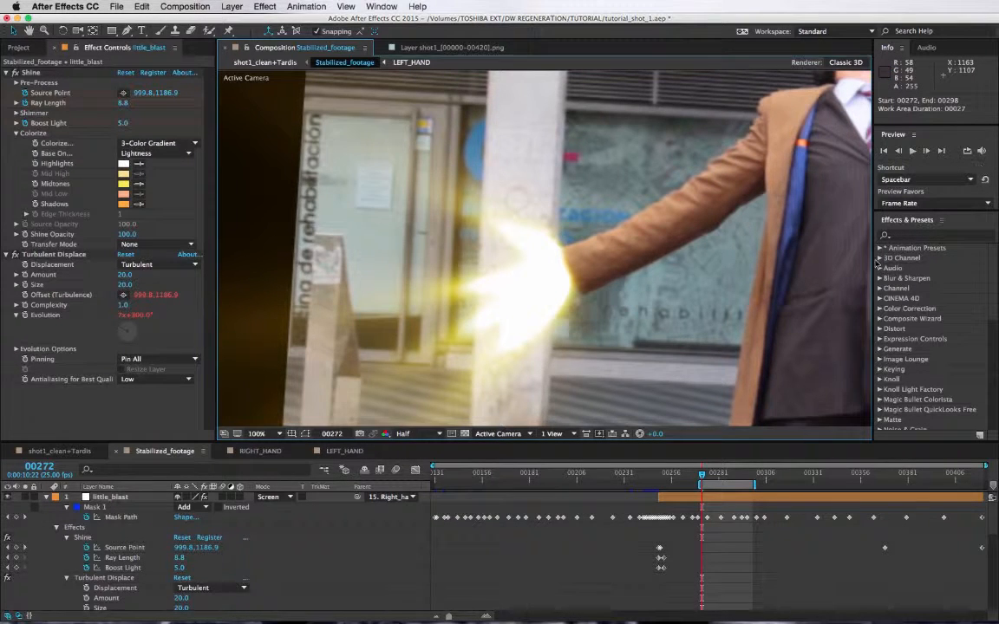
pyautogui.press('space')
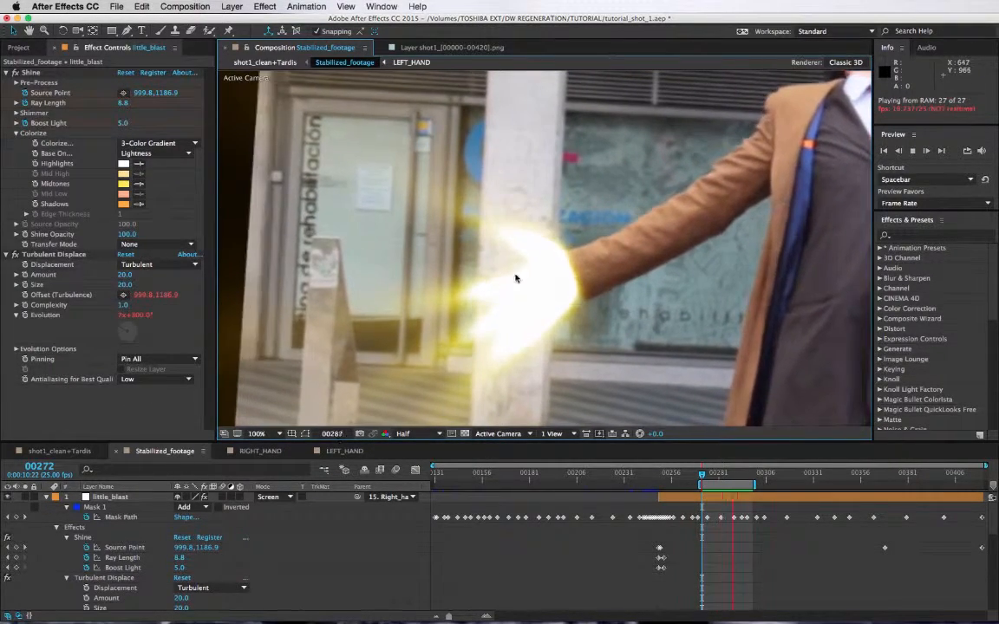
# Step: Set the Size of Turbulent Displace on little_blast to 30
pyautogui.click(125, 284)
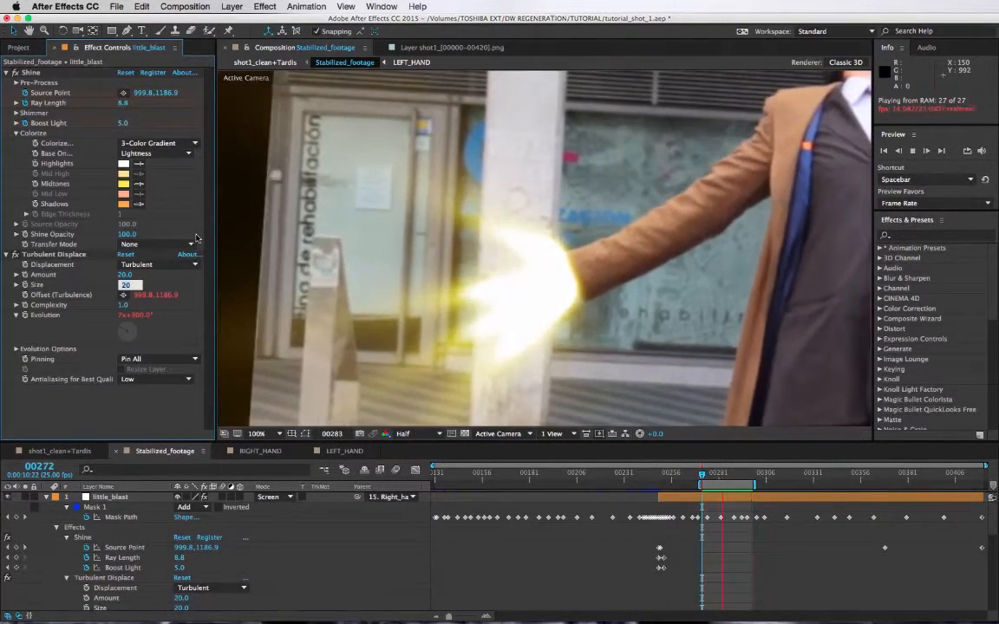
pyautogui.write('30')
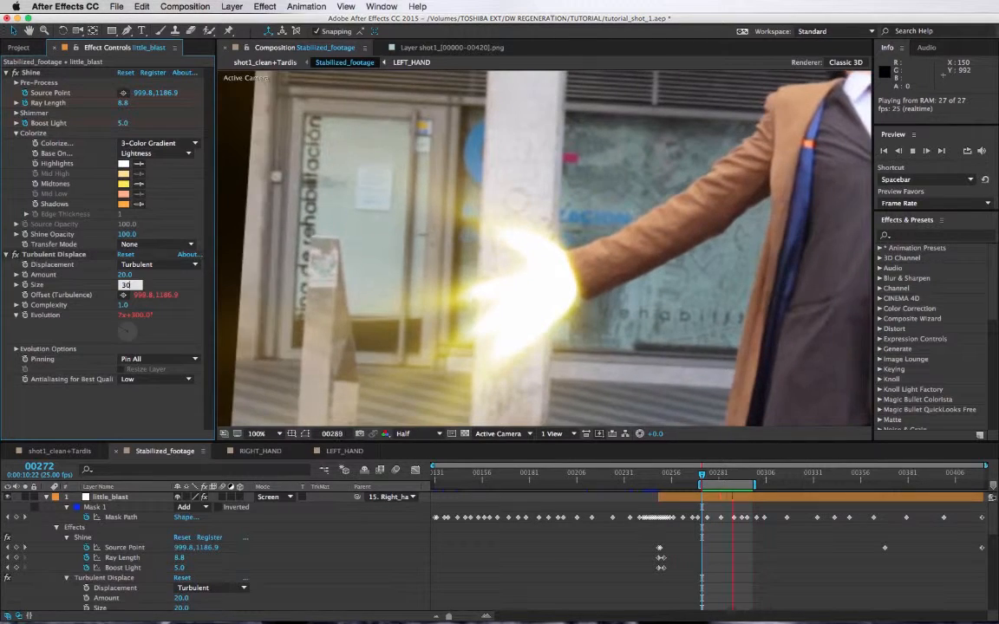
pyautogui.press('Return')
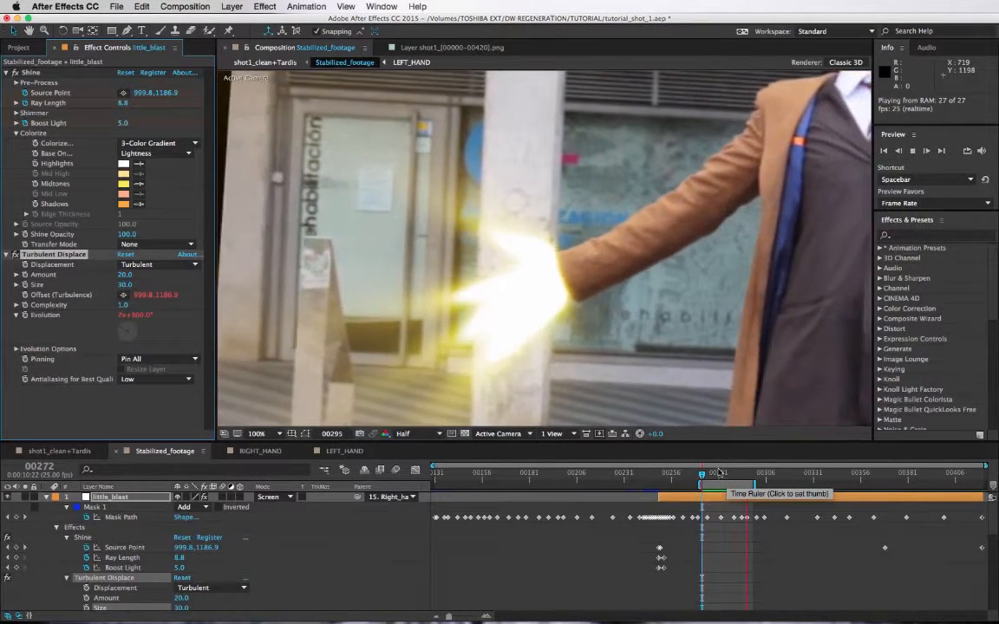
# Step: Duplicate the little_blast layer at frame 285 and turn off Shine and Turbulent Displace on the copy
pyautogui.click(726, 473)
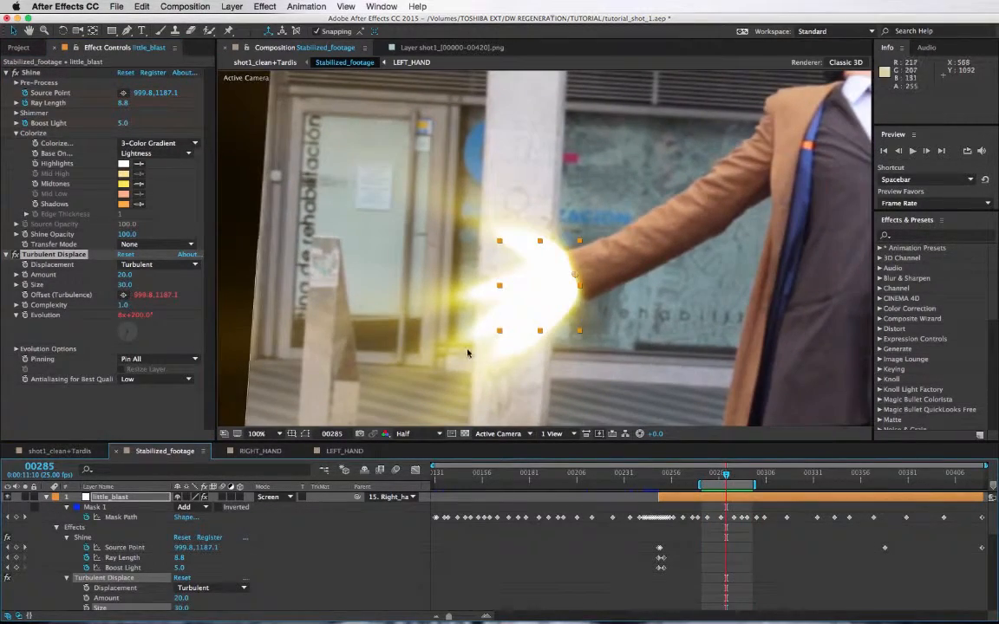
pyautogui.click(47, 497)
pyautogui.click(123, 499)
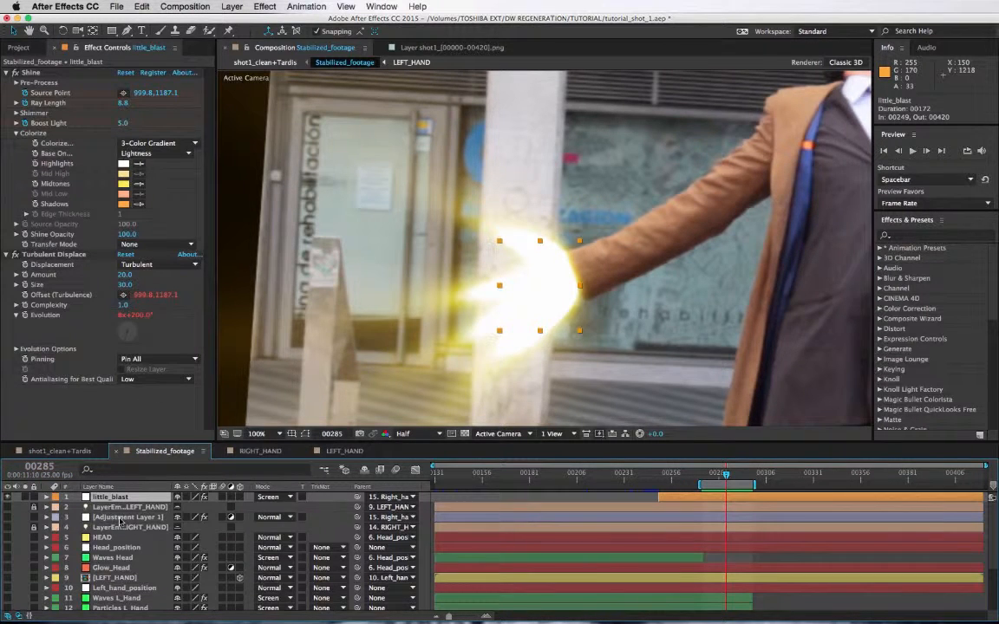
pyautogui.press('super+d')
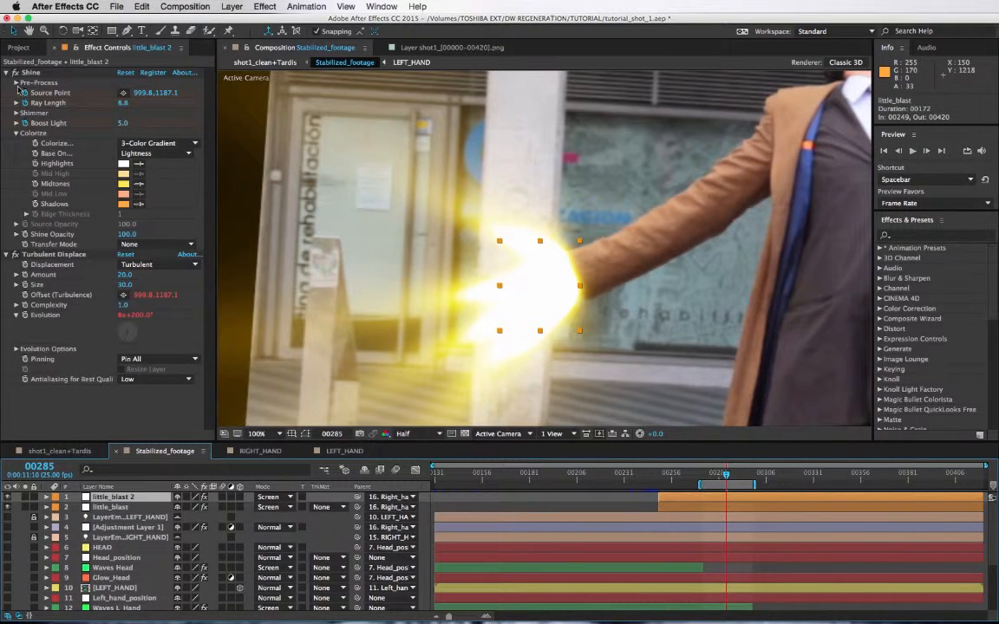
pyautogui.click(15, 255)
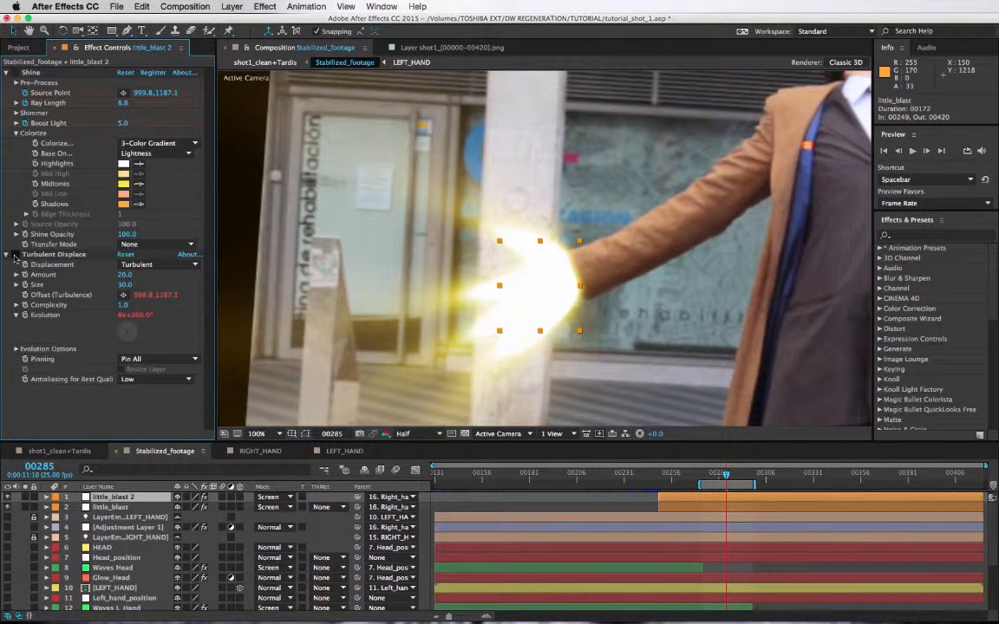
# Step: Hide the original little_blast layer and rename its duplicate Big Blast
pyautogui.click(109, 508)
pyautogui.click(8, 507)
pyautogui.click(113, 498)
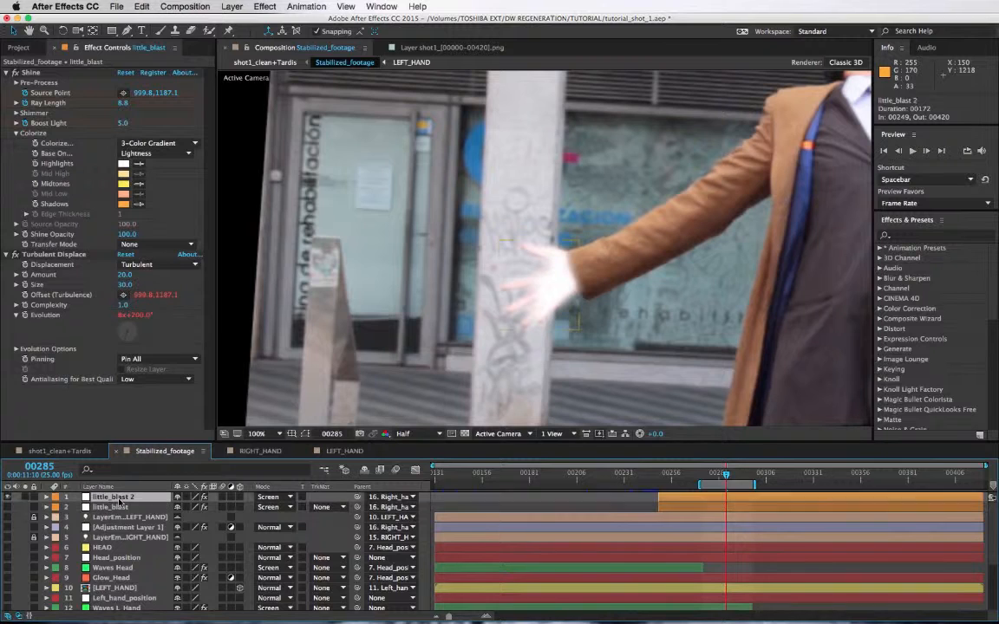
pyautogui.press('Return')
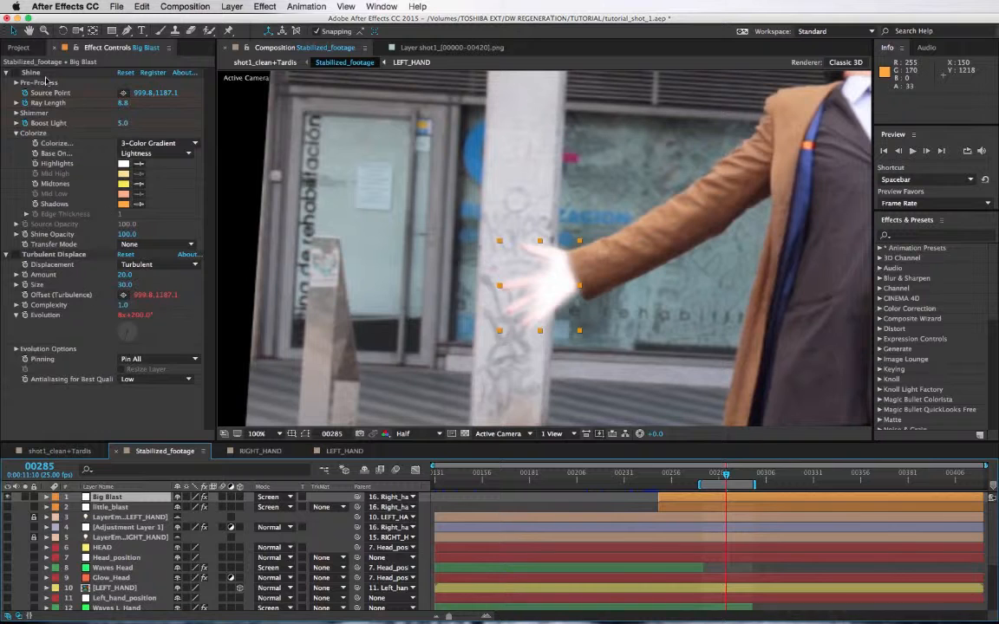
# Step: Collapse the Shine settings and apply the Fractal Noise effect to Big Blast
pyautogui.click(6, 73)
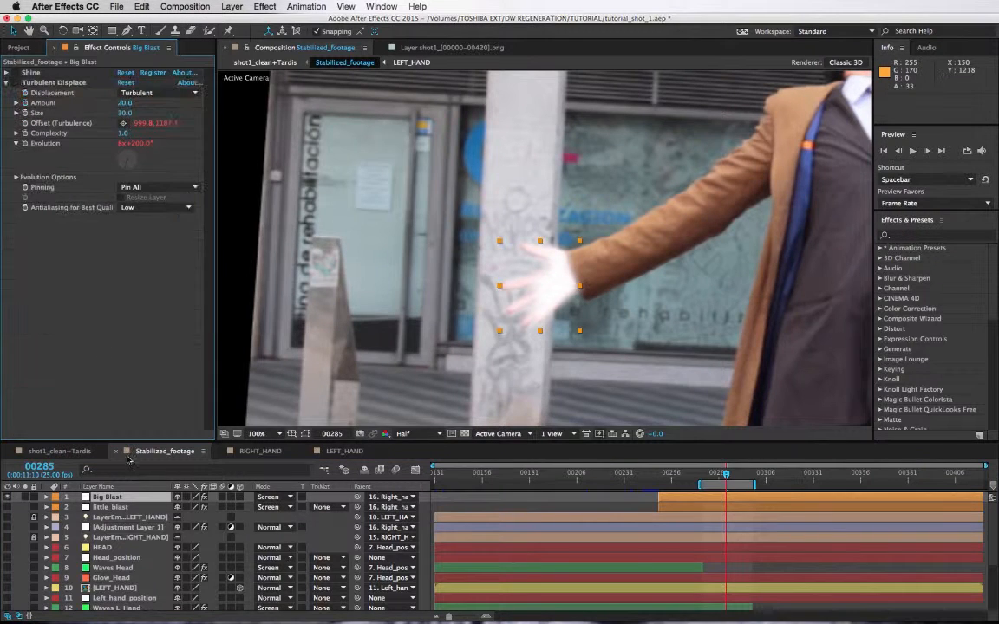
pyautogui.click(229, 6)
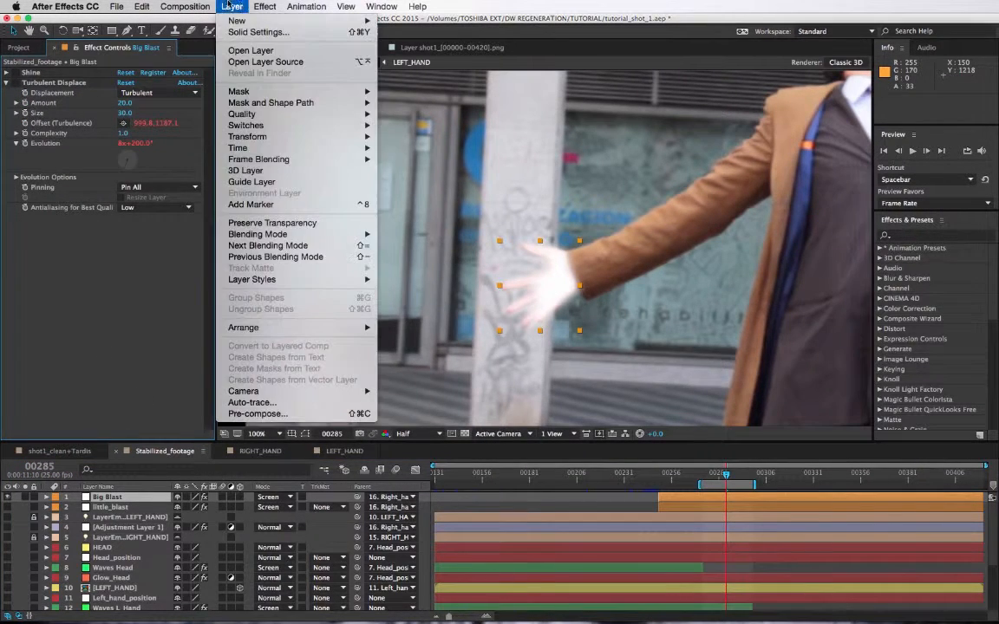
pyautogui.moveTo(265, 6)
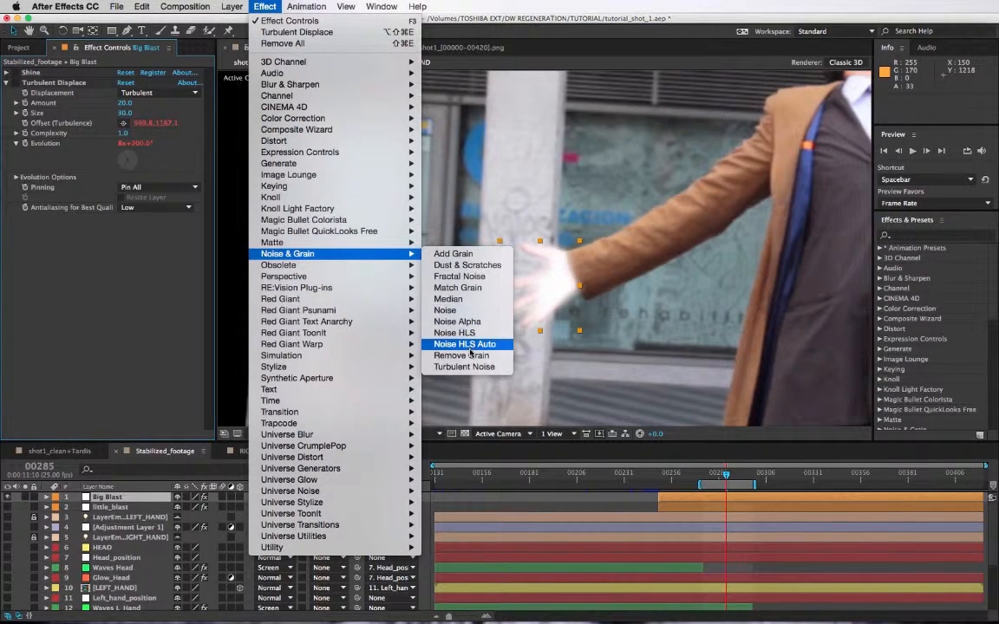
pyautogui.click(473, 284)
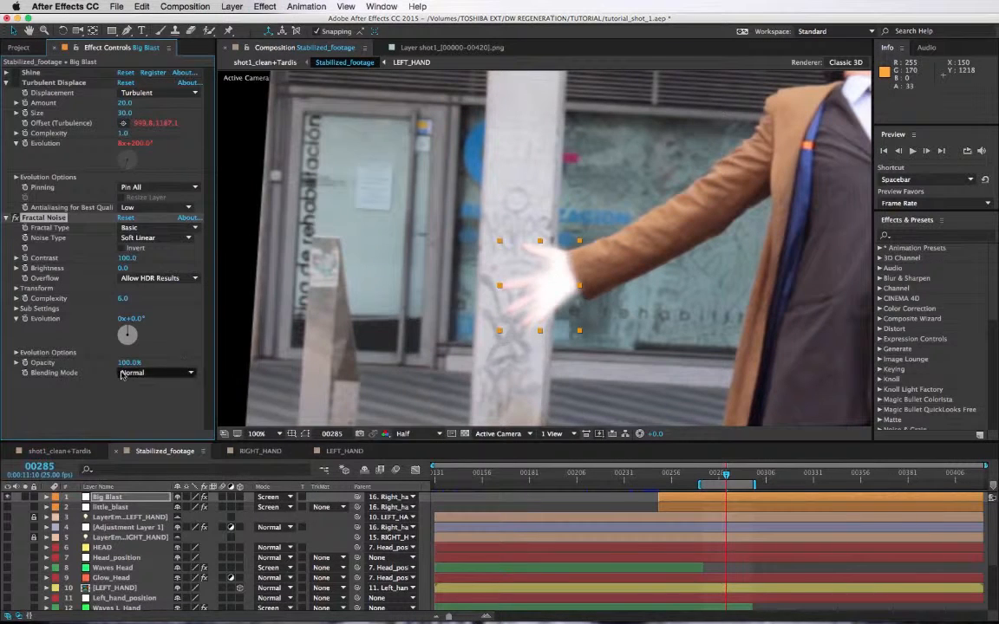
# Step: Create a new composition with the HDTV 1080 25 preset, 1920 x 1080 px, and a duration of 290 frames
pyautogui.click(17, 46)
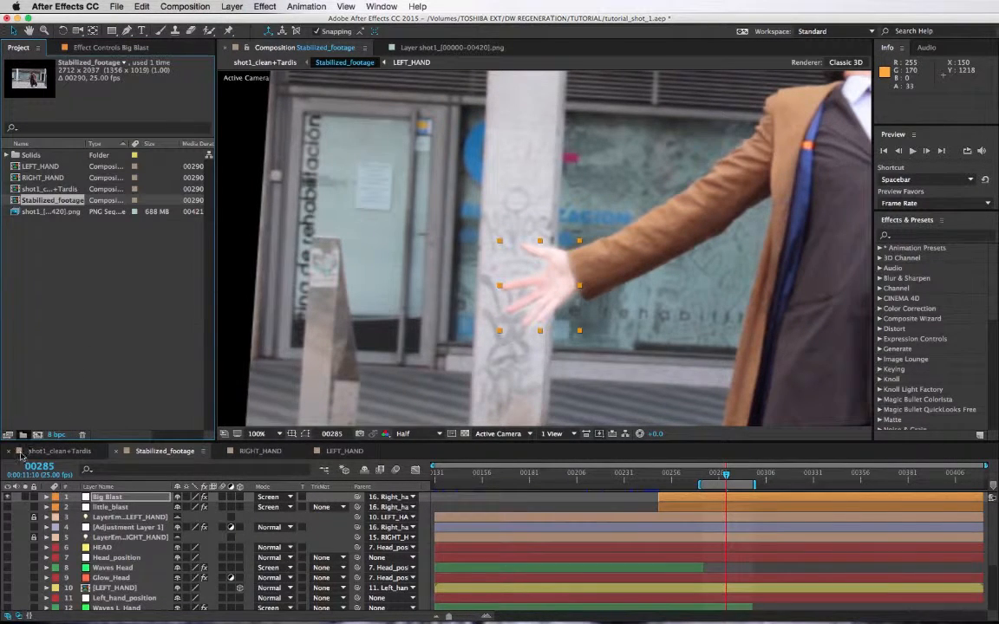
pyautogui.click(39, 434)
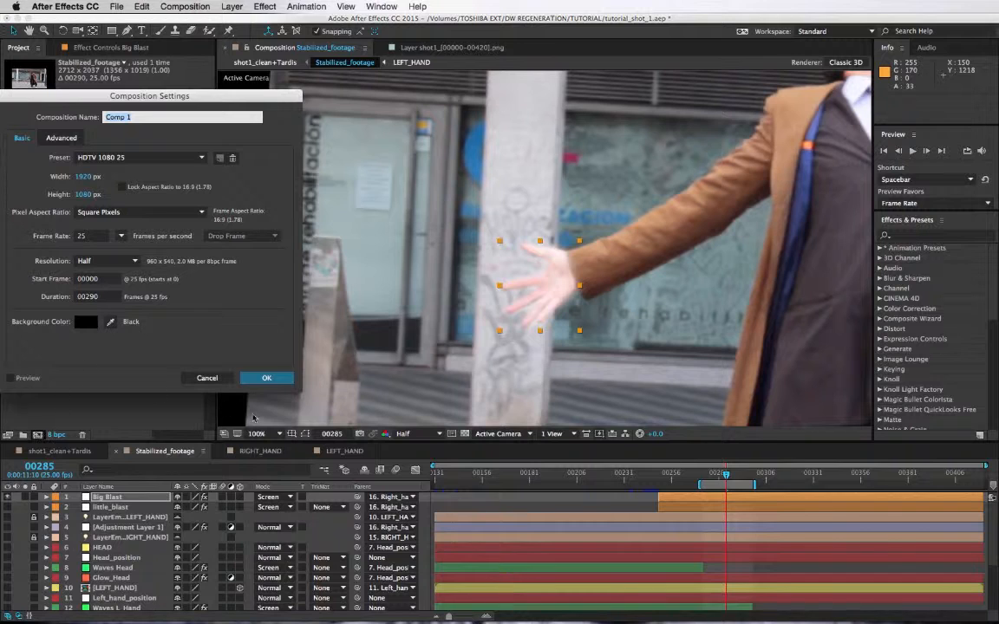
pyautogui.click(267, 379)
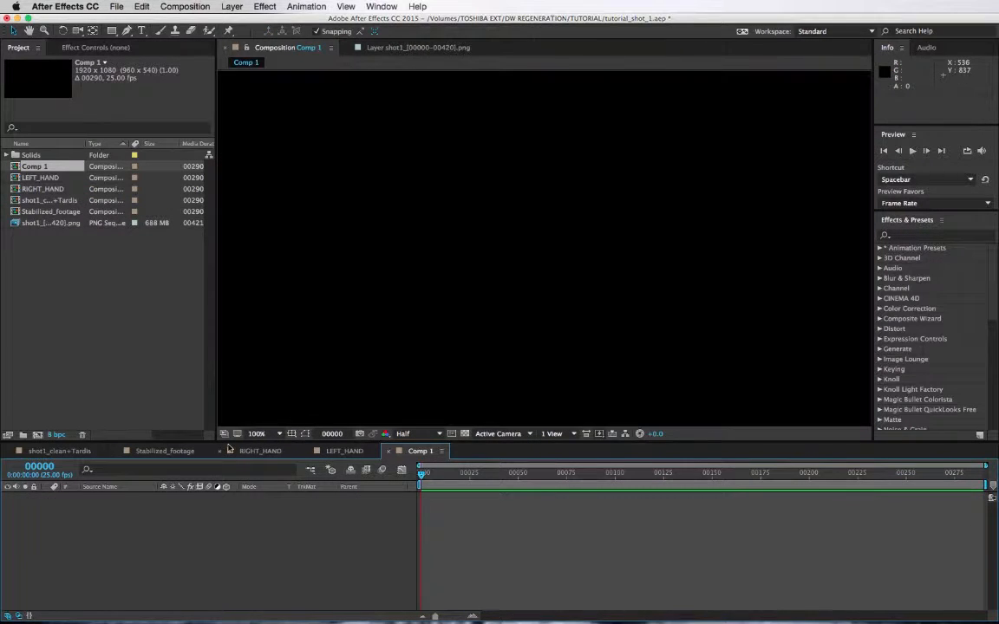
pyautogui.click(232, 6)
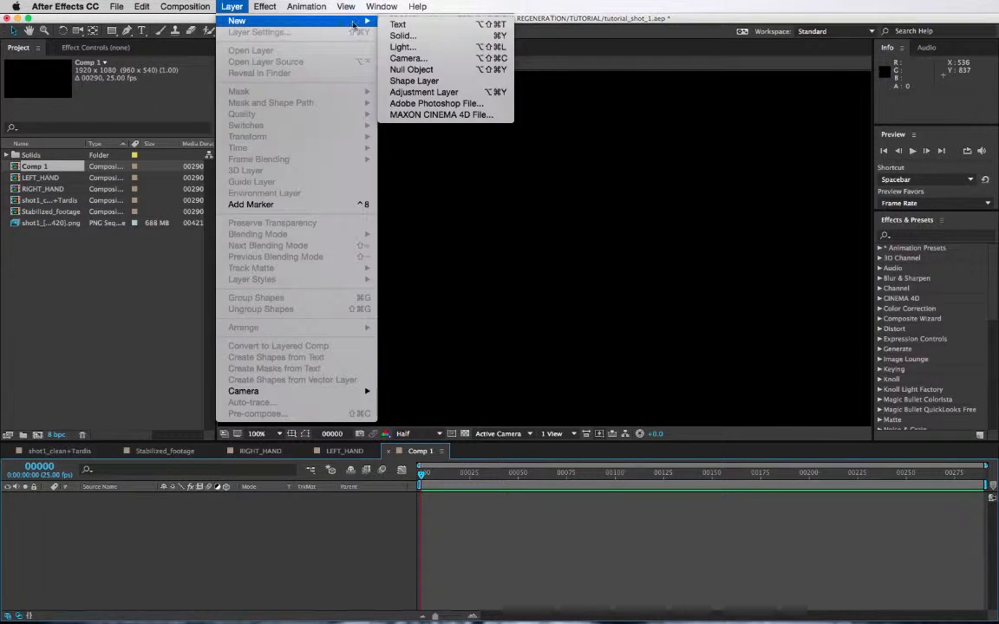
pyautogui.moveTo(184, 6)
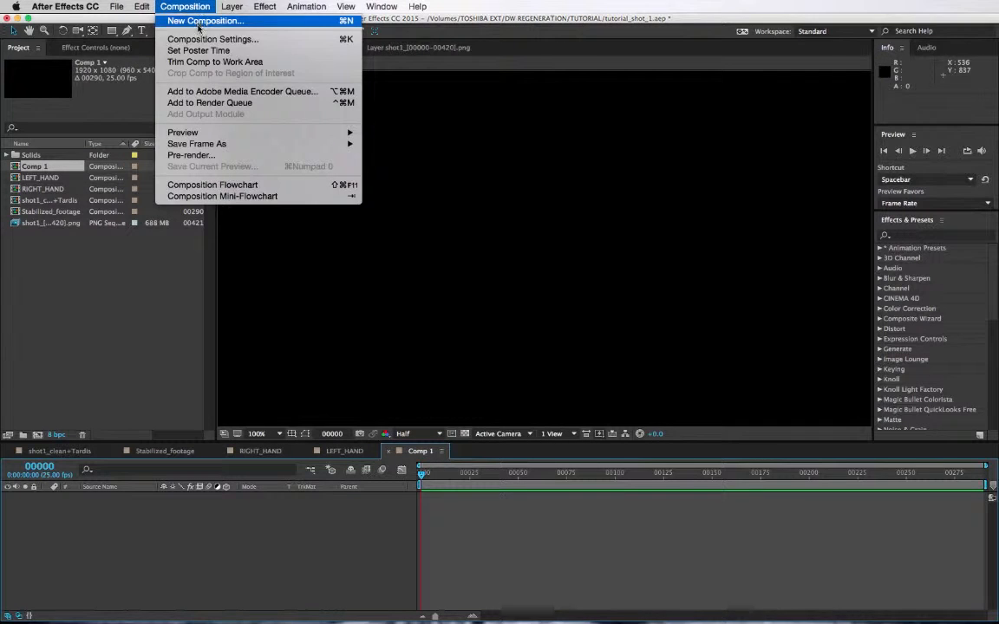
pyautogui.click(200, 40)
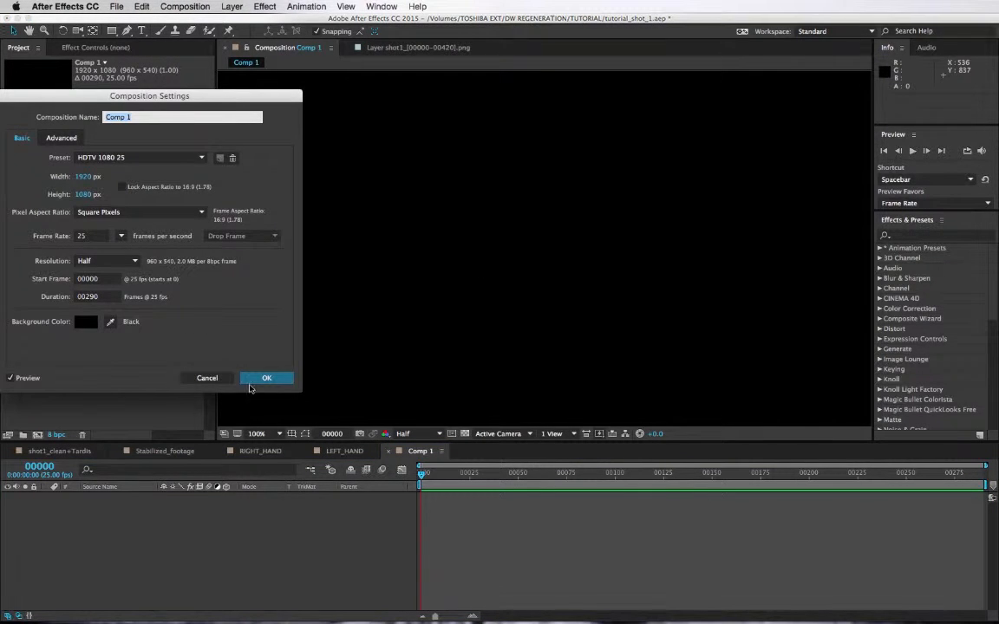
pyautogui.click(217, 378)
# Step: Add a pure red (FF0000) solid layer of 1920 x 1080 px to the new composition
pyautogui.click(231, 6)
pyautogui.moveTo(251, 20)
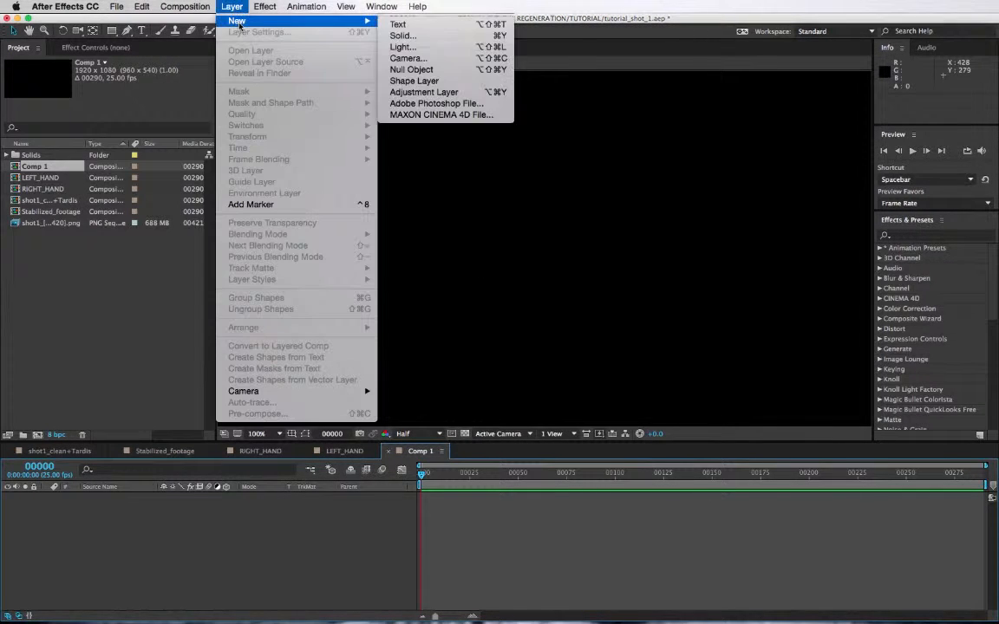
pyautogui.click(452, 39)
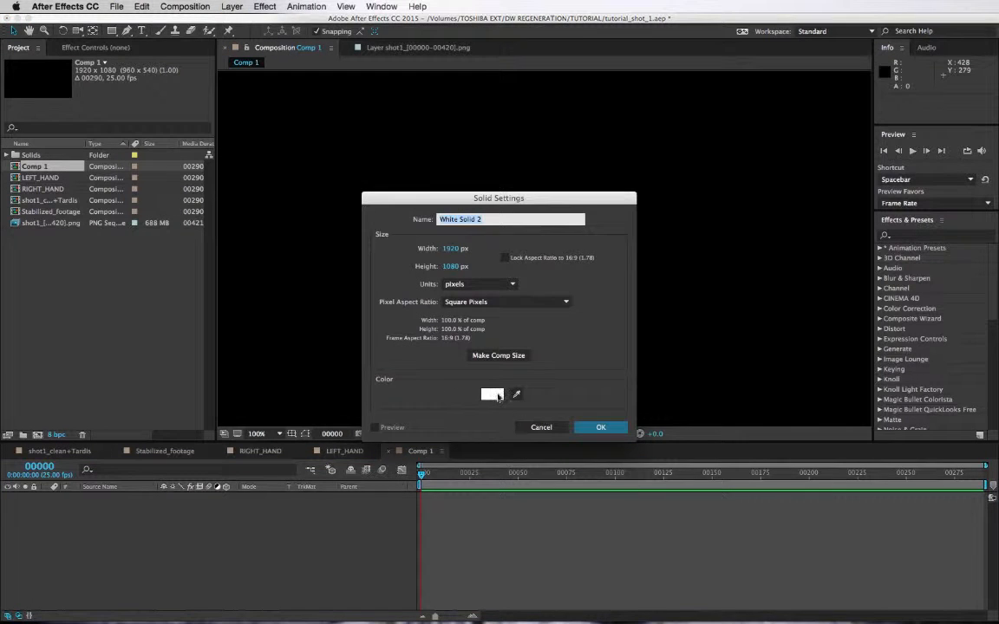
pyautogui.click(492, 394)
pyautogui.moveTo(807, 338); pyautogui.dragTo(850, 325)
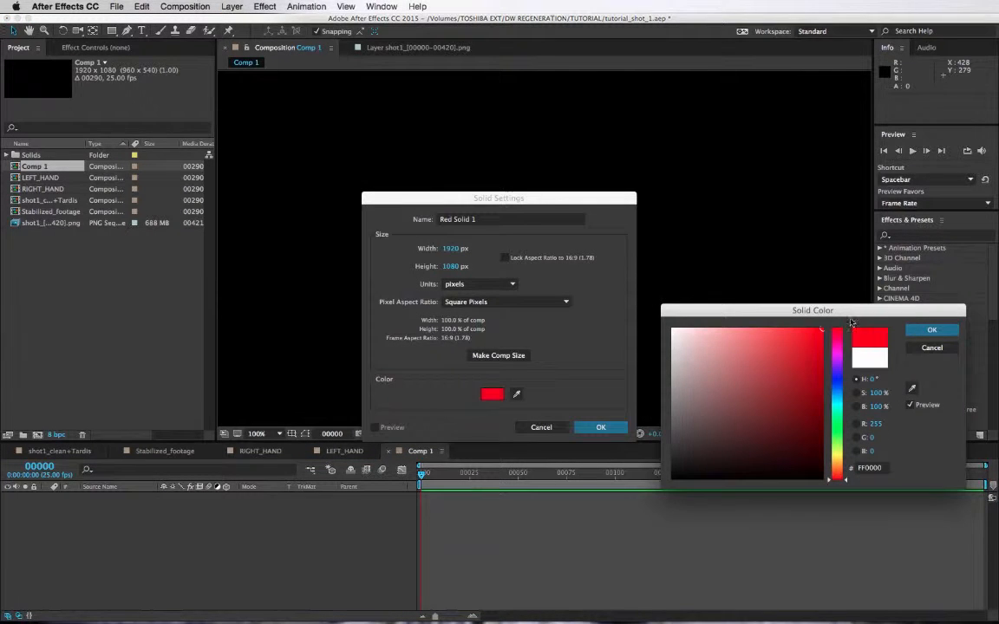
pyautogui.click(913, 333)
pyautogui.click(620, 428)
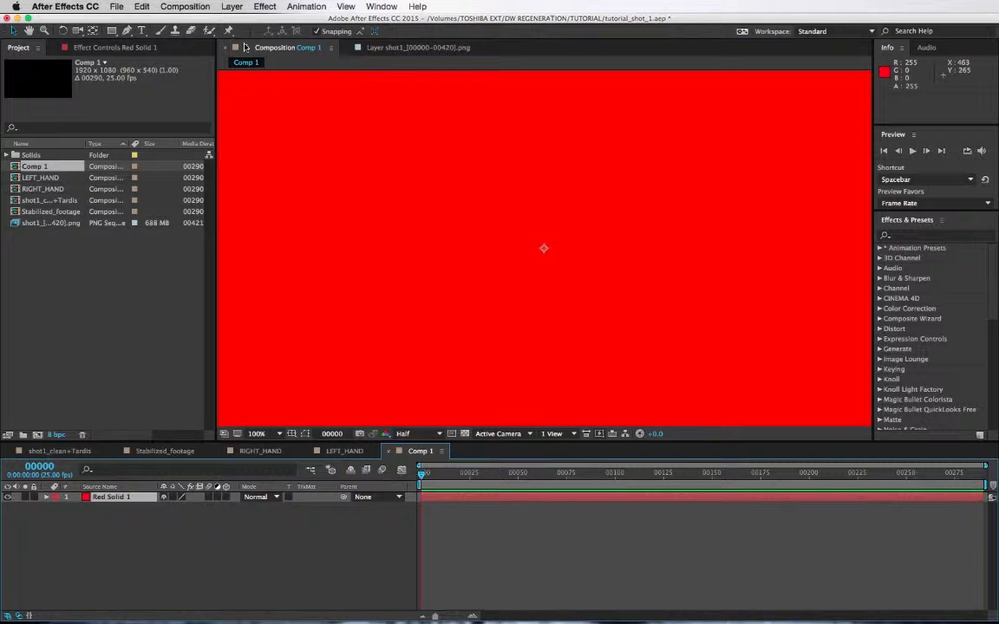
# Step: Apply the Fractal Noise effect to the red solid
pyautogui.click(264, 6)
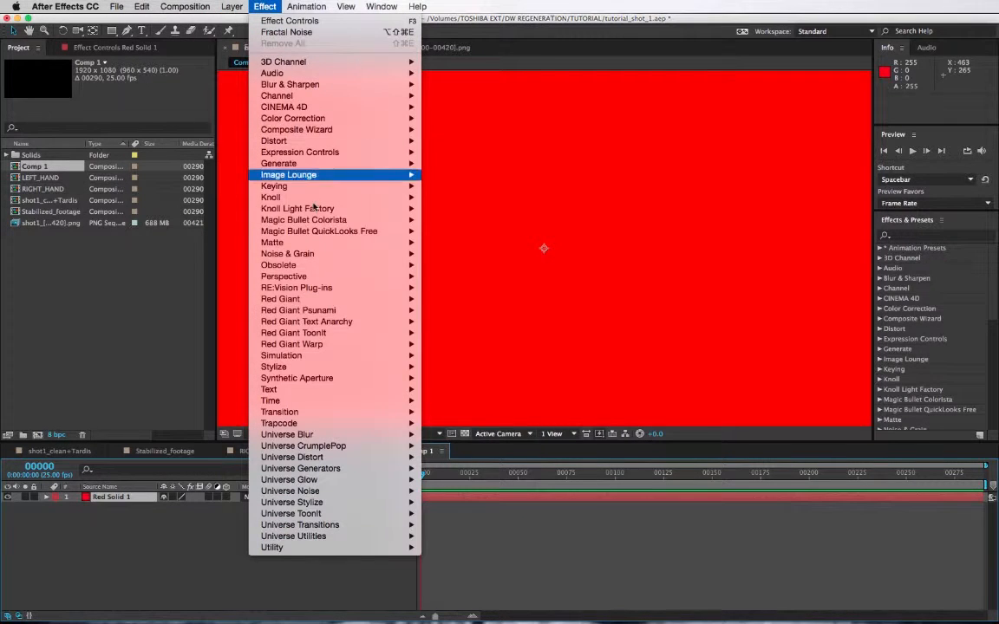
pyautogui.moveTo(313, 253)
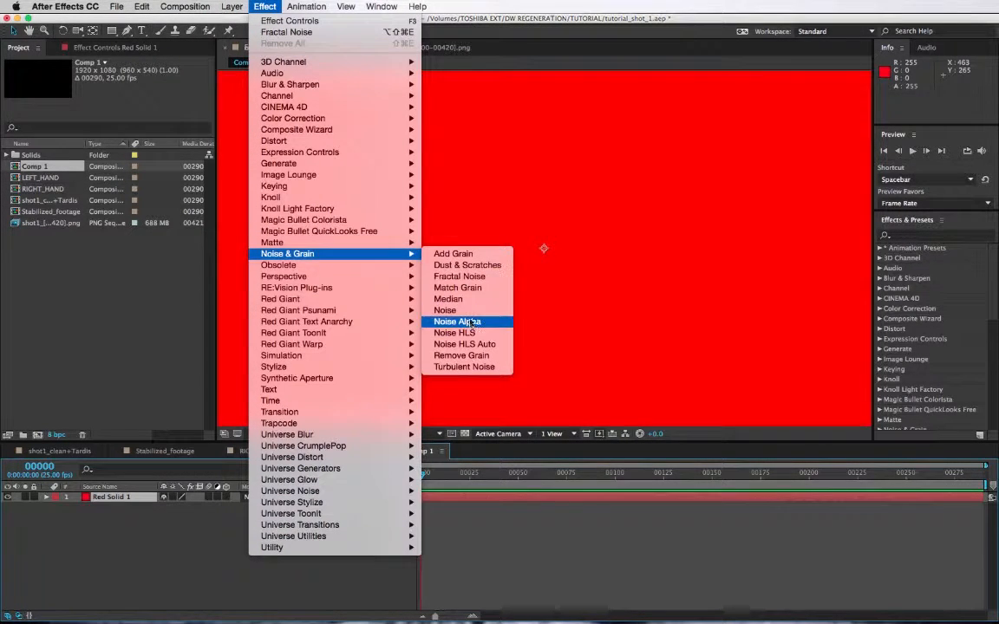
pyautogui.click(434, 276)
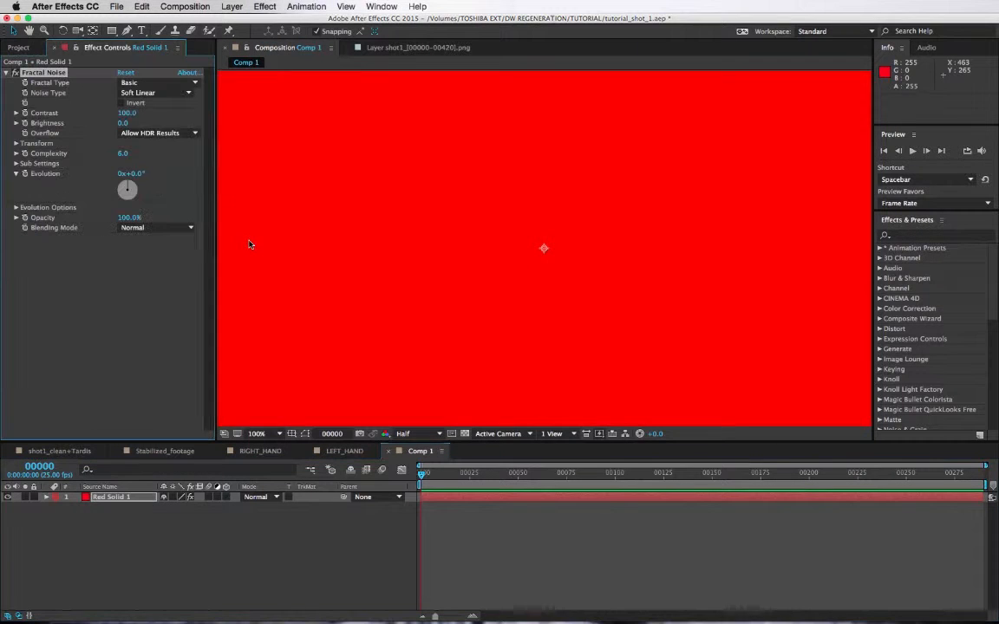
# Step: Apply Trapcode Shine to the red solid and move its Source Point to about 925, 514
pyautogui.click(261, 6)
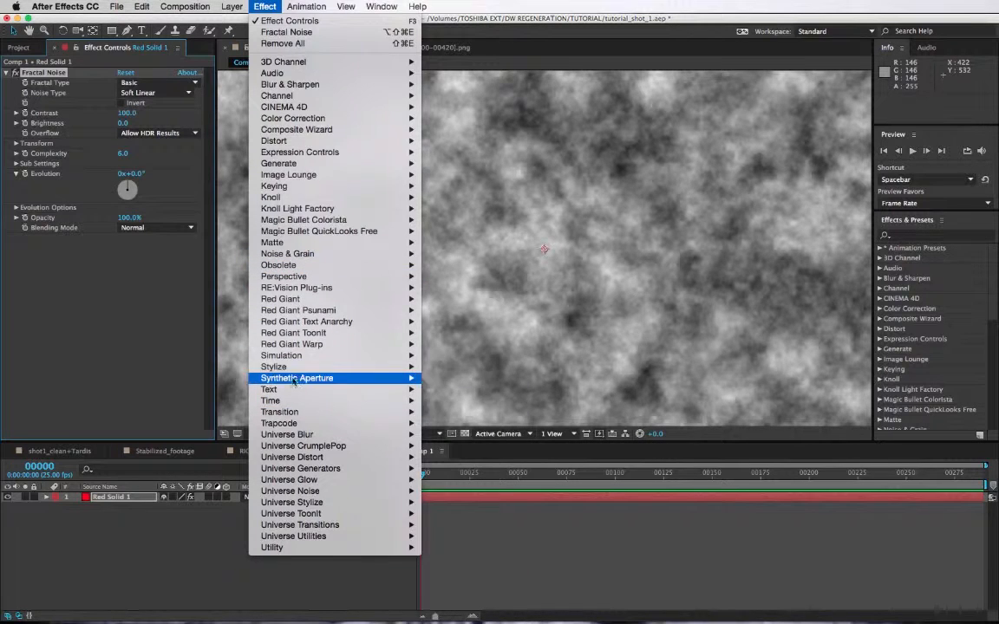
pyautogui.moveTo(312, 429)
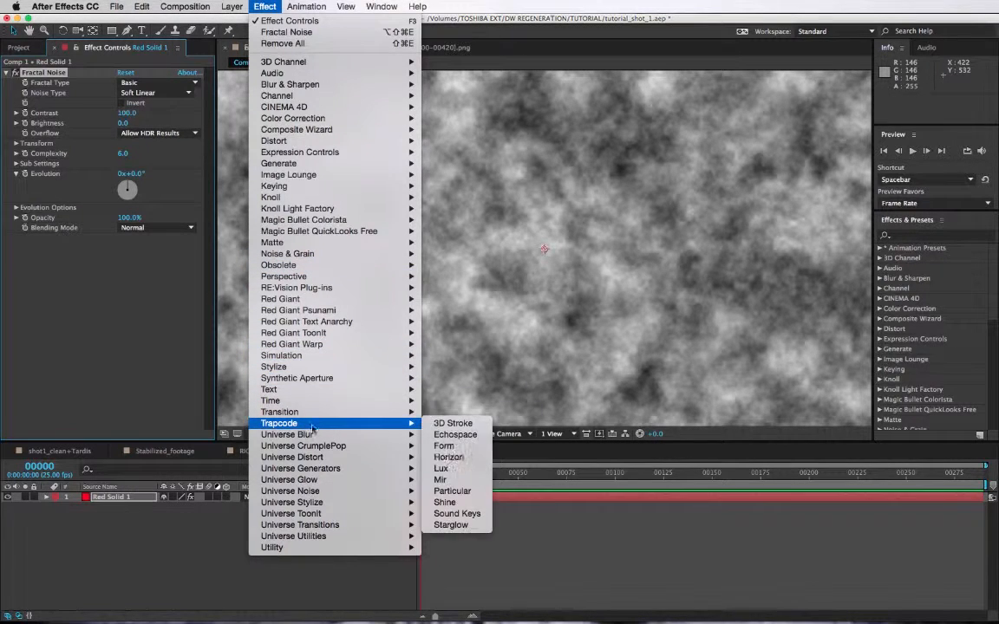
pyautogui.click(444, 502)
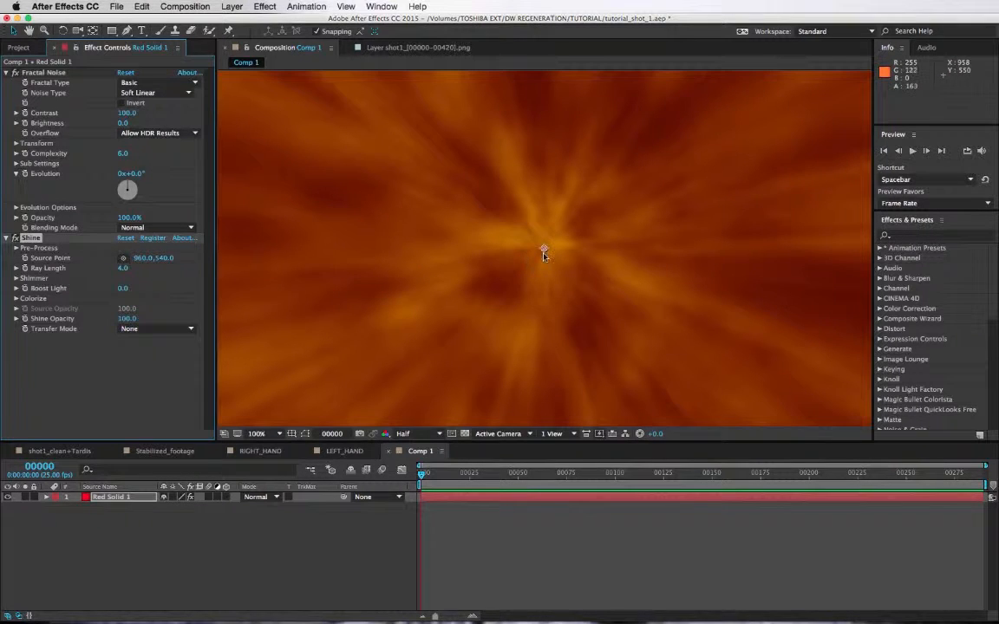
pyautogui.moveTo(544, 250); pyautogui.dragTo(526, 235)
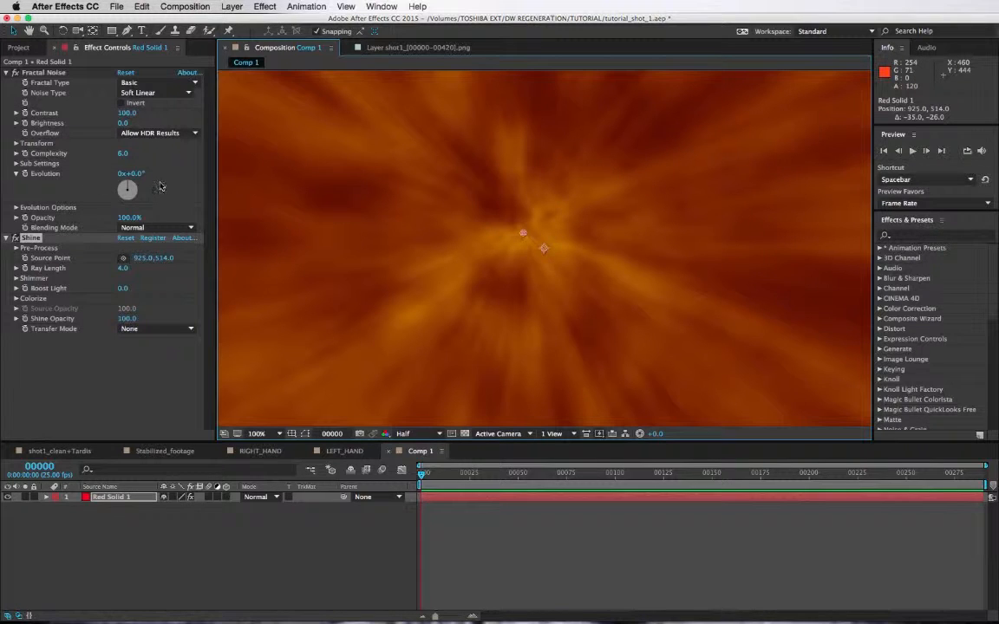
# Step: Set the Fractal Noise Evolution to about 226° and turn on the transparency grid
pyautogui.moveTo(138, 176); pyautogui.dragTo(280, 322)
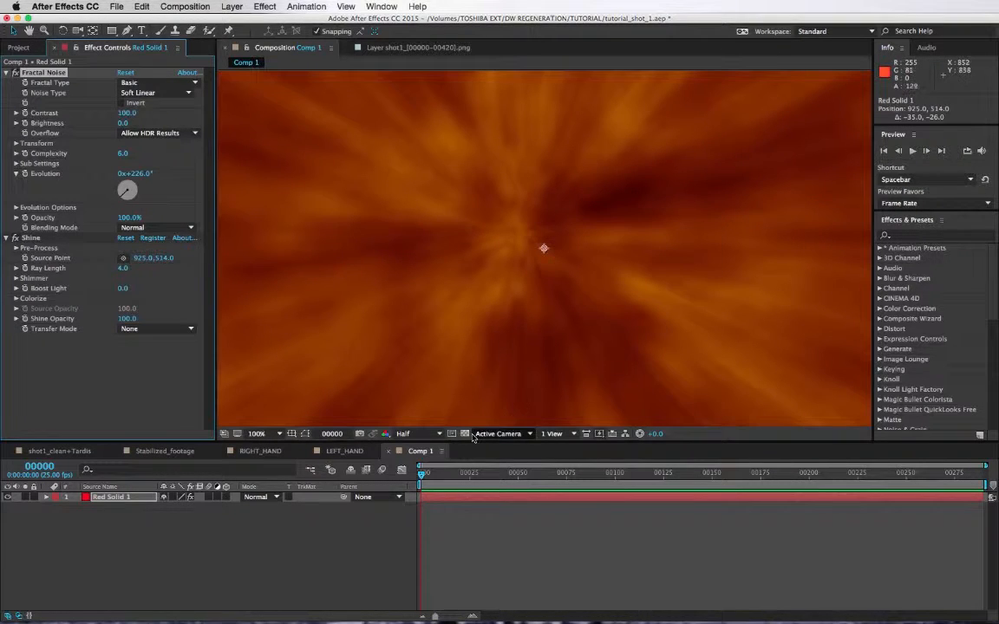
pyautogui.click(464, 433)
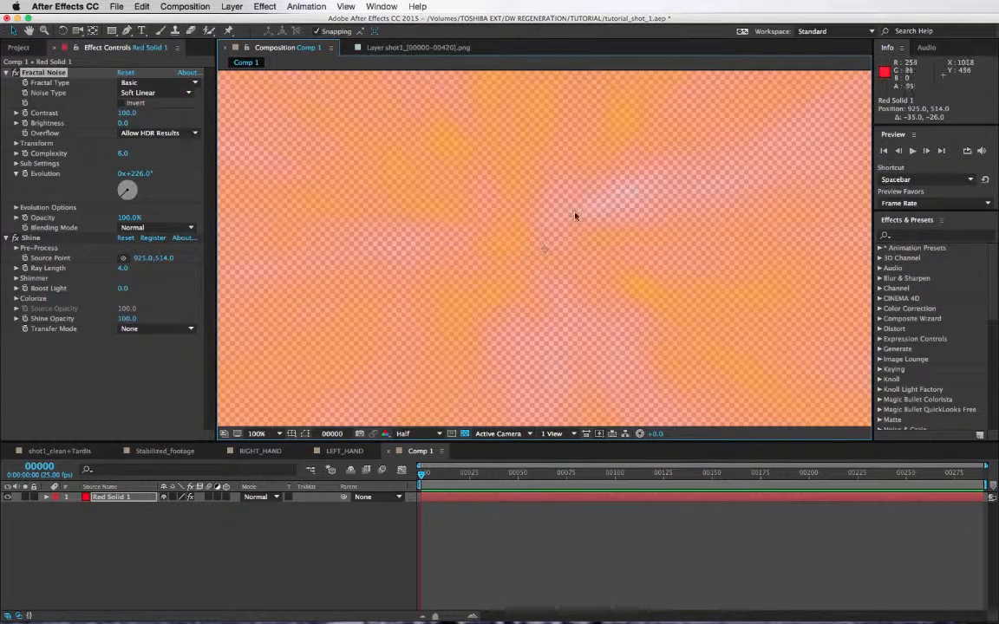
# Step: Adjust the Fractal Noise on the red solid to a Brightness of 44 and a Contrast of about 108
pyautogui.click(126, 114)
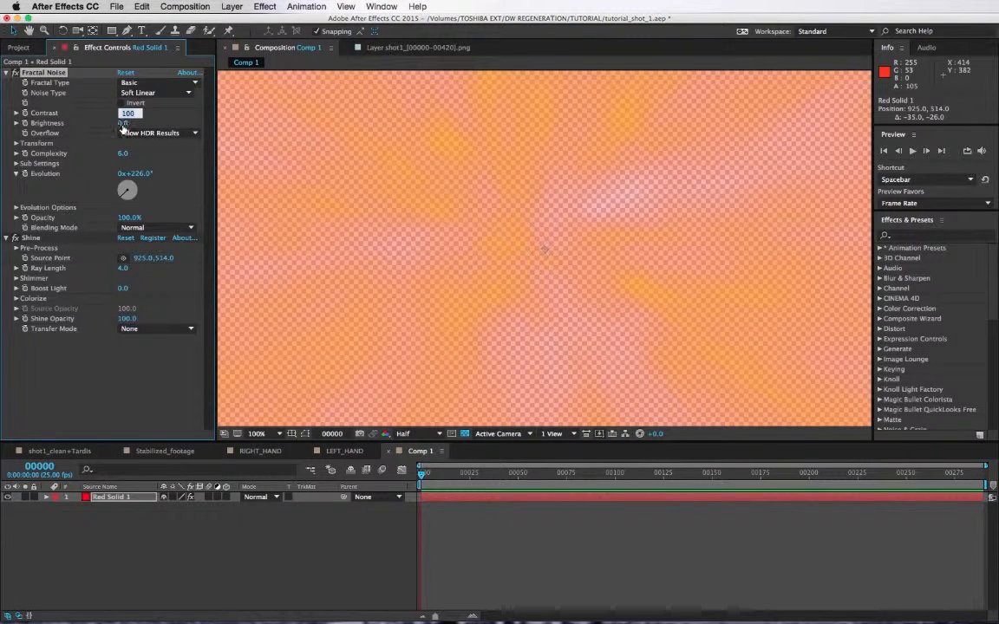
pyautogui.moveTo(122, 123)
pyautogui.mouseDown()
pyautogui.moveTo(225, 122)
pyautogui.moveTo(134, 117)
pyautogui.mouseUp()
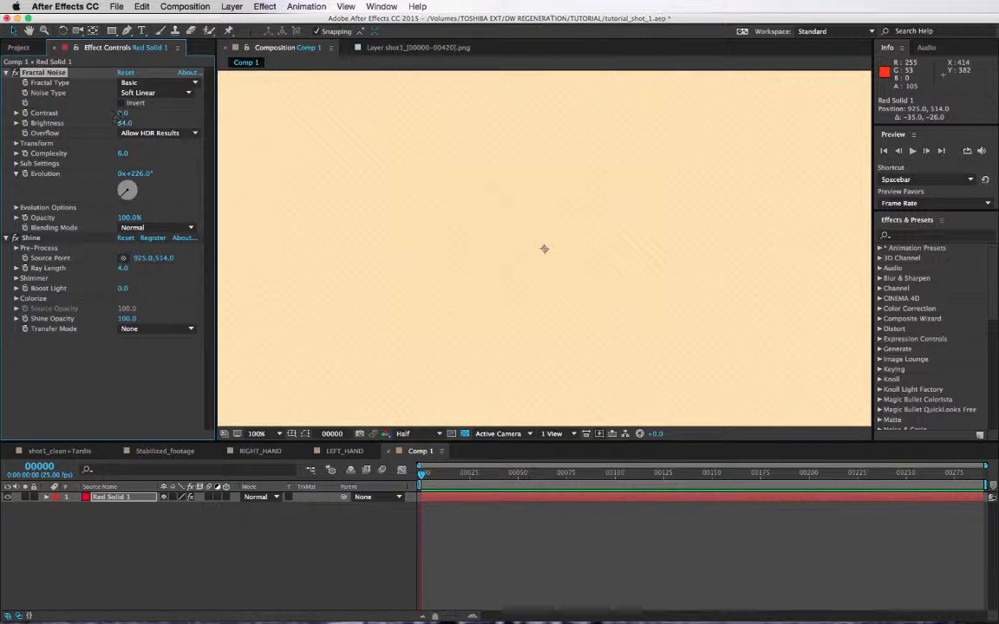
pyautogui.moveTo(123, 113); pyautogui.dragTo(157, 113)
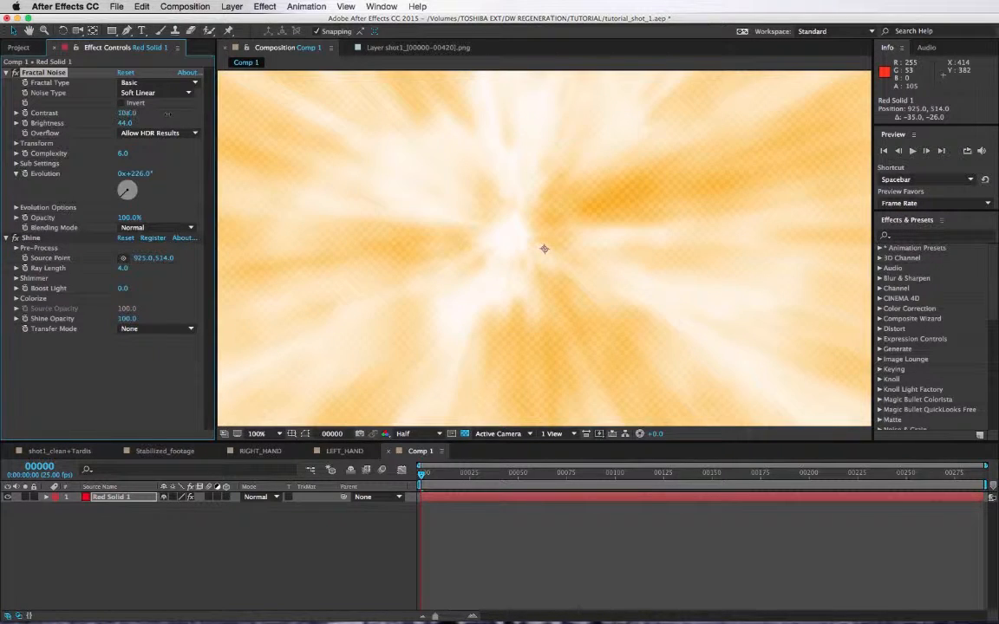
# Step: Set the Fractal Noise Contrast on the red solid to 156 and change its Evolution
pyautogui.moveTo(218, 113); pyautogui.dragTo(312, 160)
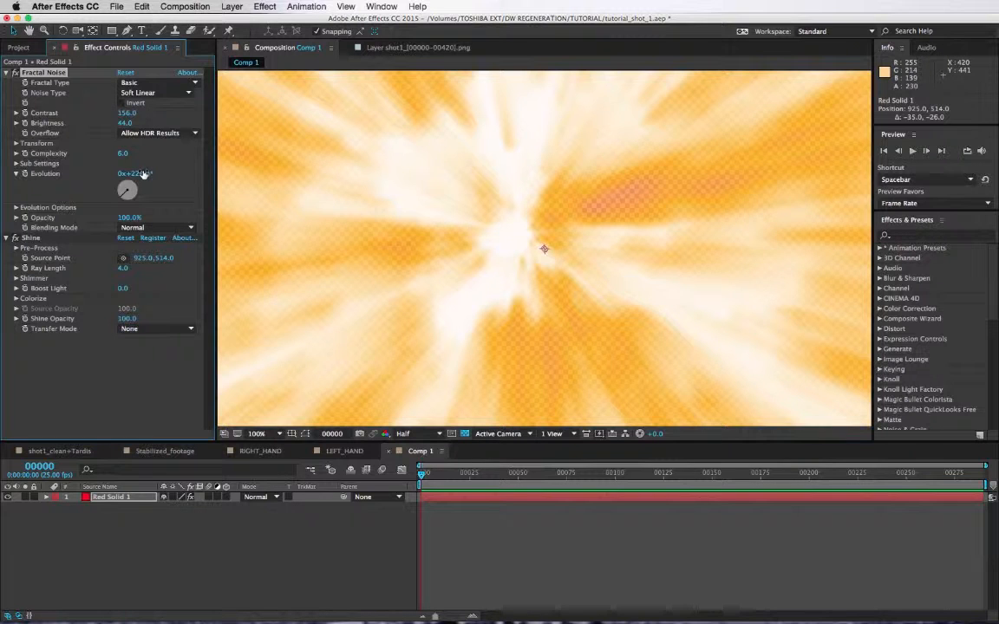
pyautogui.moveTo(146, 174); pyautogui.dragTo(147, 436)
# Step: Delete the test composition Comp 1 from the project
pyautogui.click(19, 47)
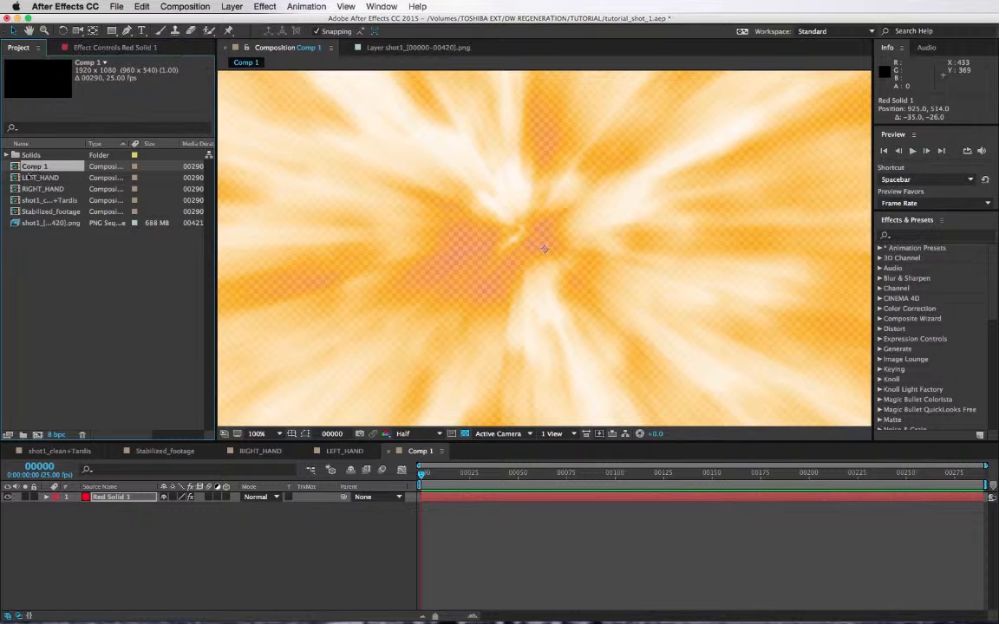
pyautogui.click(81, 436)
pyautogui.click(581, 340)
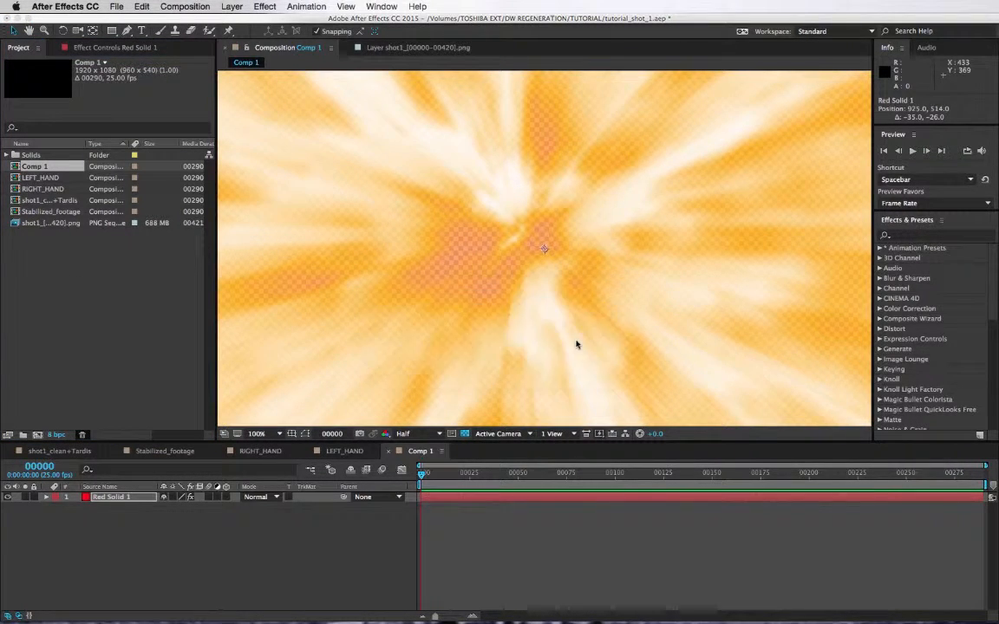
# Step: In the Stabilized_footage composition, move Big Blast's Fractal Noise effect above Shine in the effect order
pyautogui.click(164, 451)
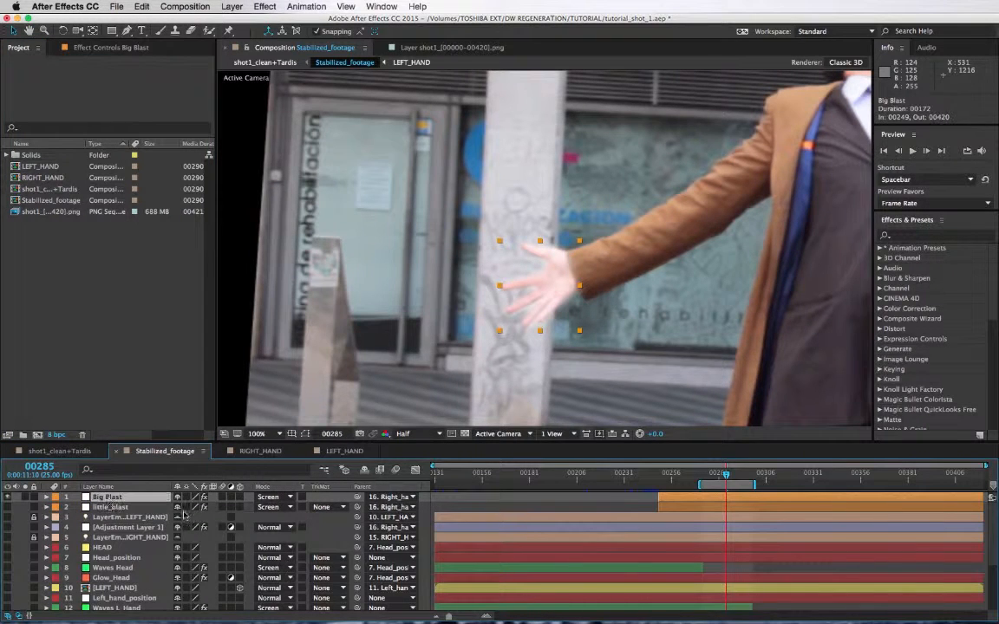
pyautogui.click(106, 47)
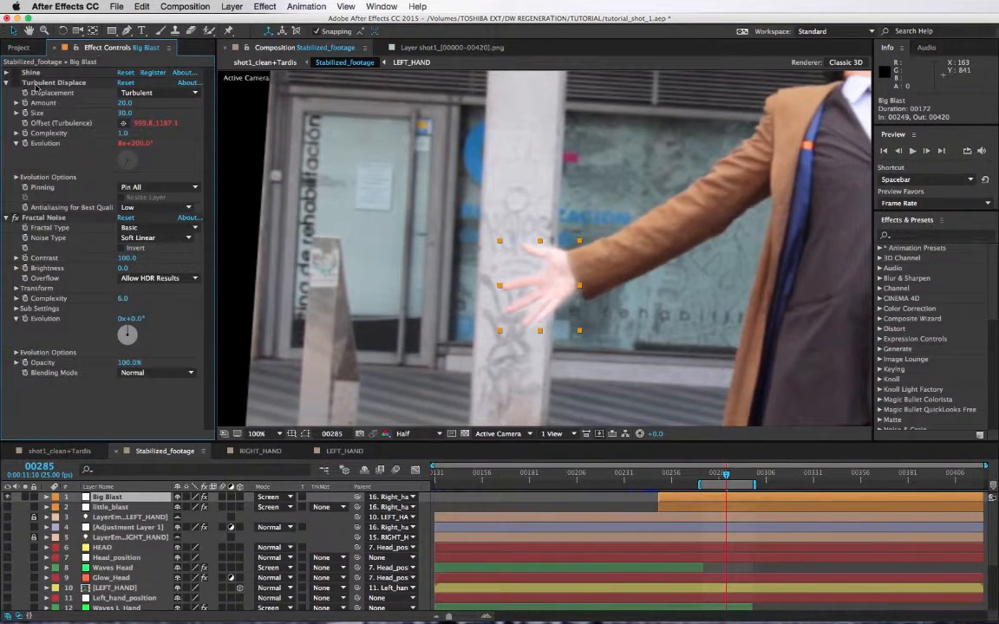
pyautogui.doubleClick(39, 220)
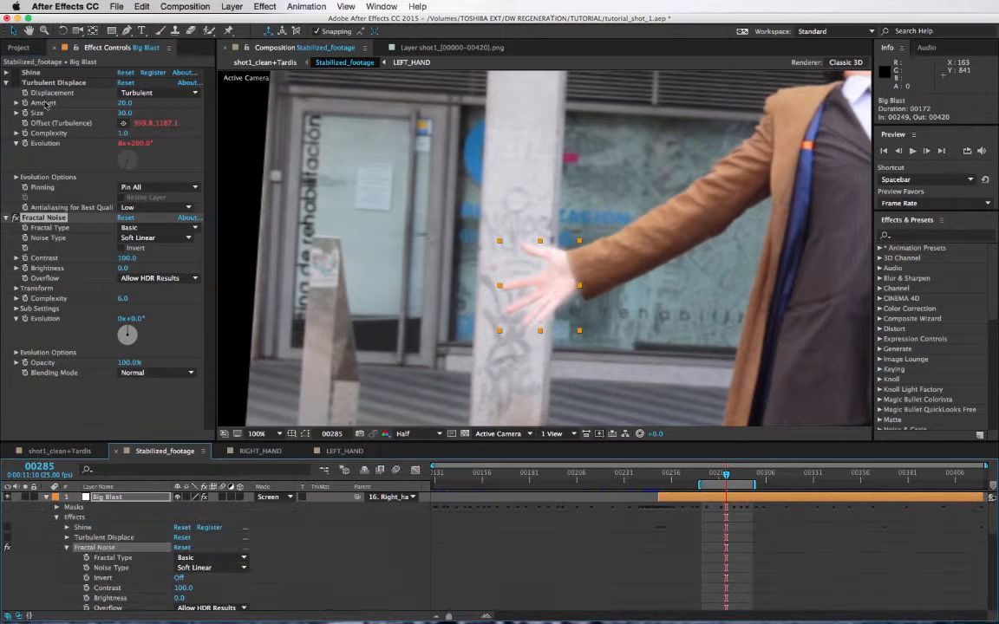
pyautogui.moveTo(42, 220); pyautogui.dragTo(42, 74)
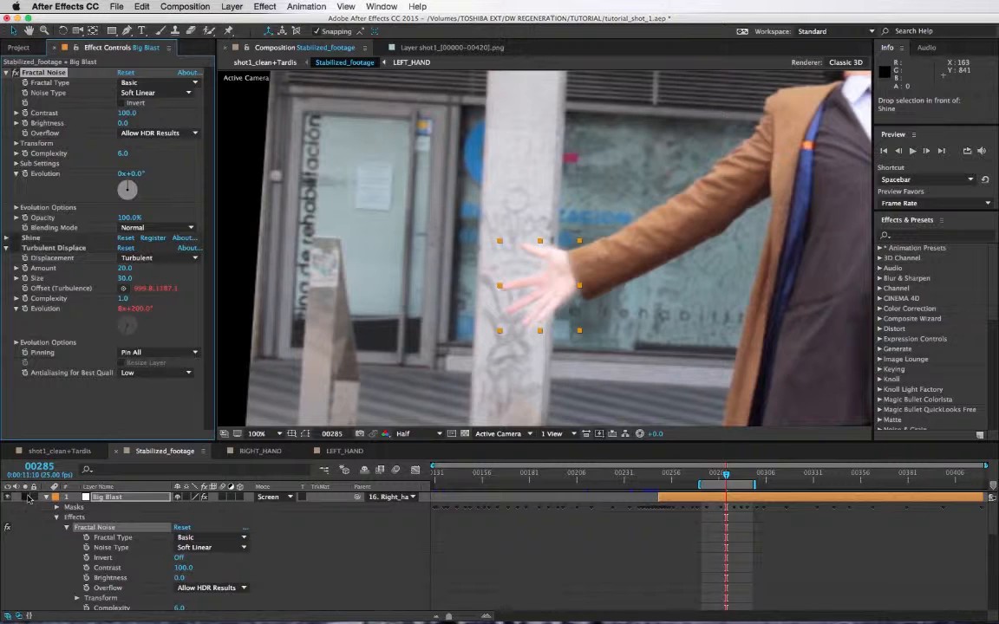
# Step: Solo the Big Blast layer and set its Fractal Noise type to Dynamic Twist
pyautogui.click(25, 498)
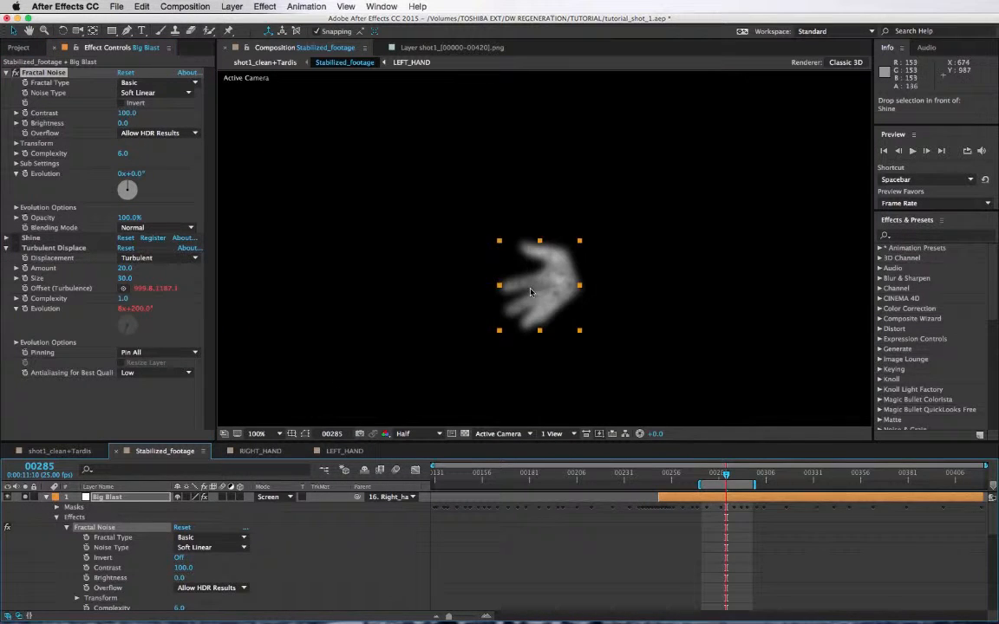
pyautogui.scroll(2, 531, 292)
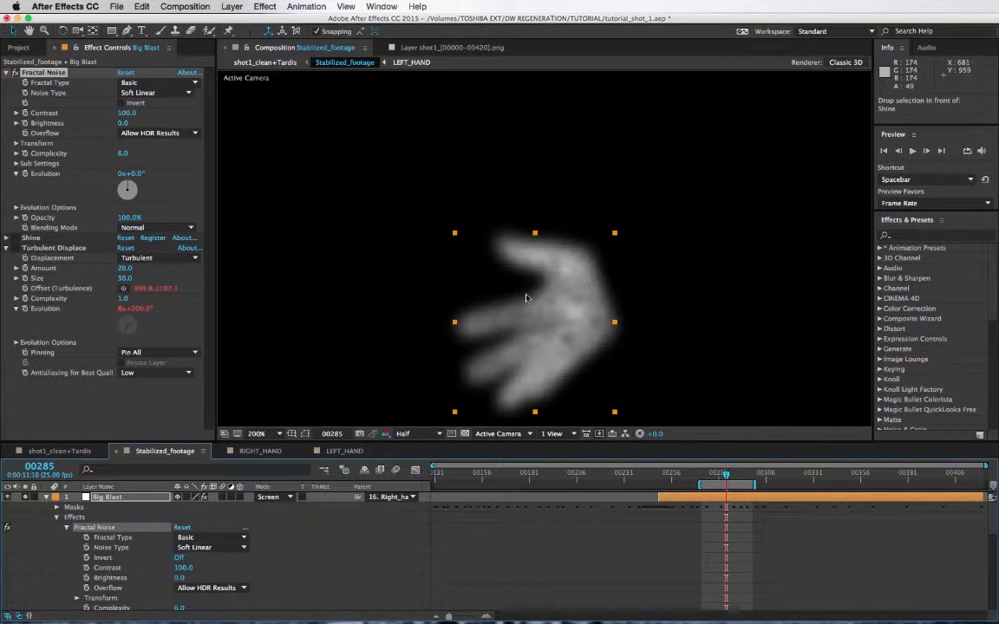
pyautogui.click(128, 83)
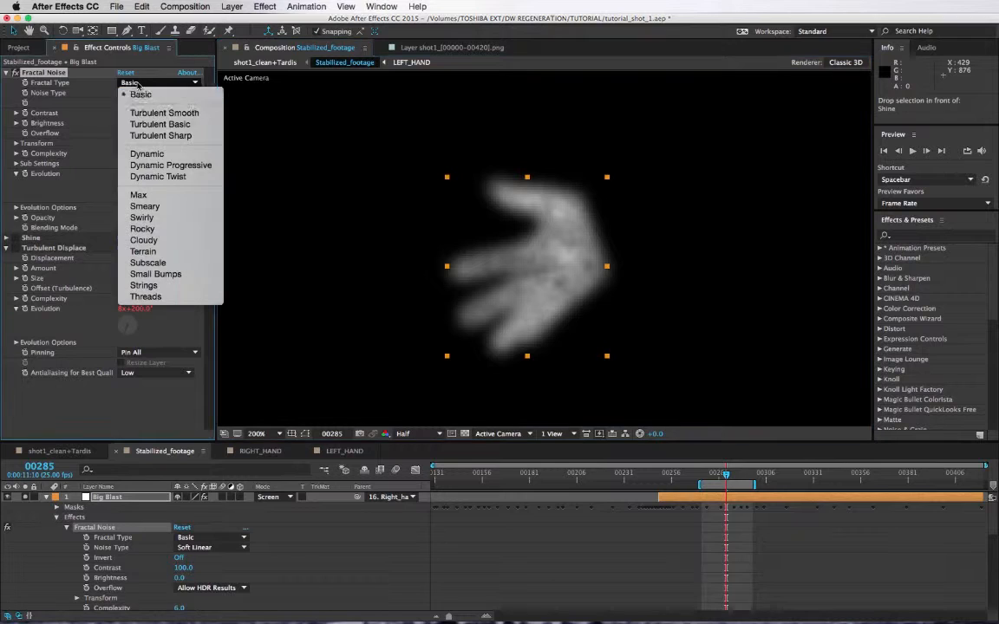
pyautogui.click(145, 178)
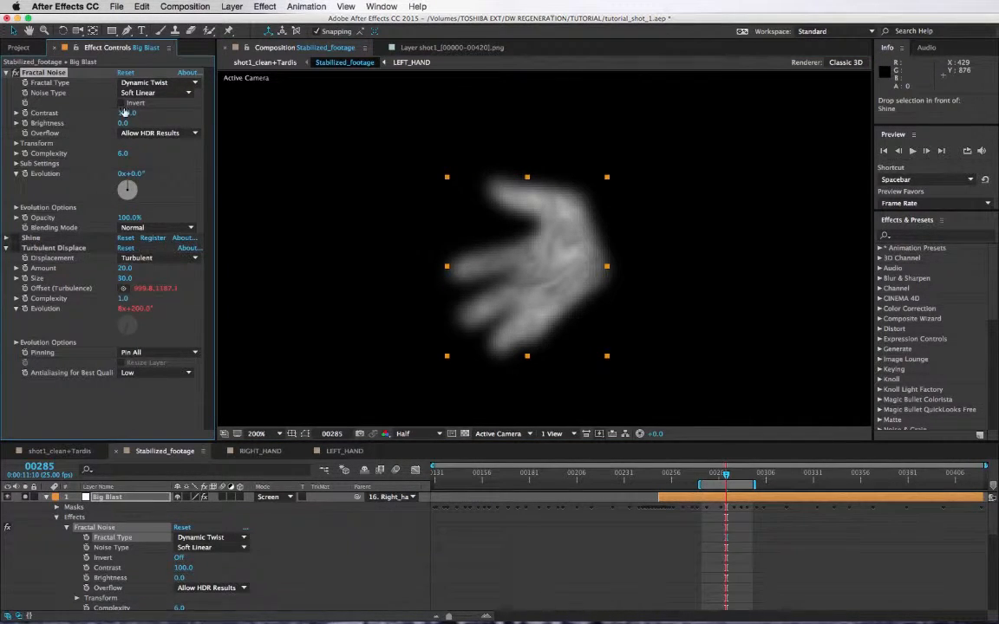
# Step: Set Big Blast's Fractal Noise to a Contrast of 707, a Brightness of 13 and an Evolution of about 75°
pyautogui.moveTo(125, 123)
pyautogui.mouseDown()
pyautogui.moveTo(157, 122)
pyautogui.moveTo(135, 123)
pyautogui.mouseUp()
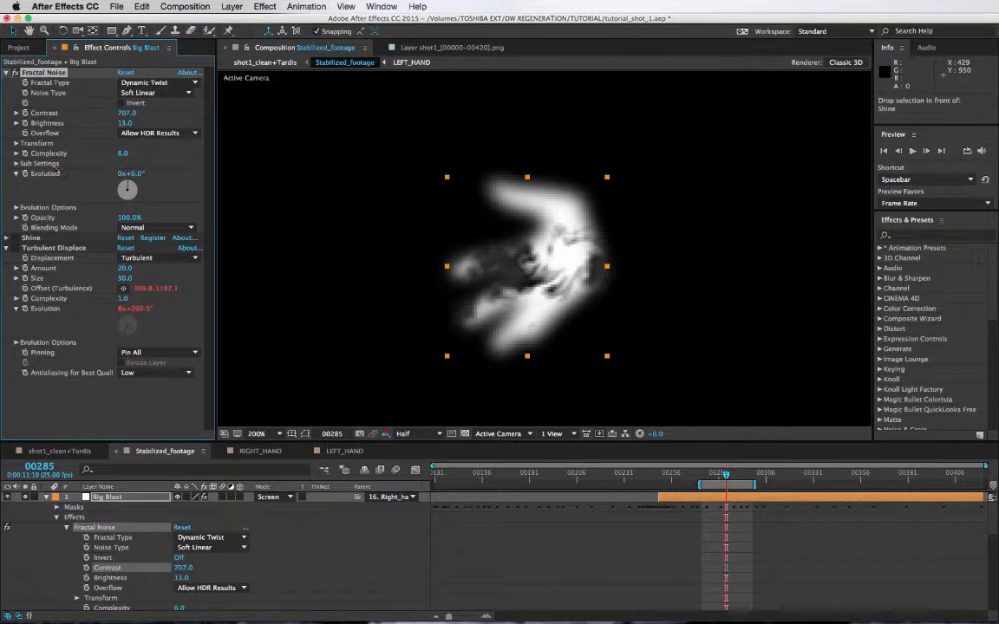
pyautogui.moveTo(130, 173); pyautogui.dragTo(104, 174)
pyautogui.moveTo(192, 316); pyautogui.dragTo(191, 455)
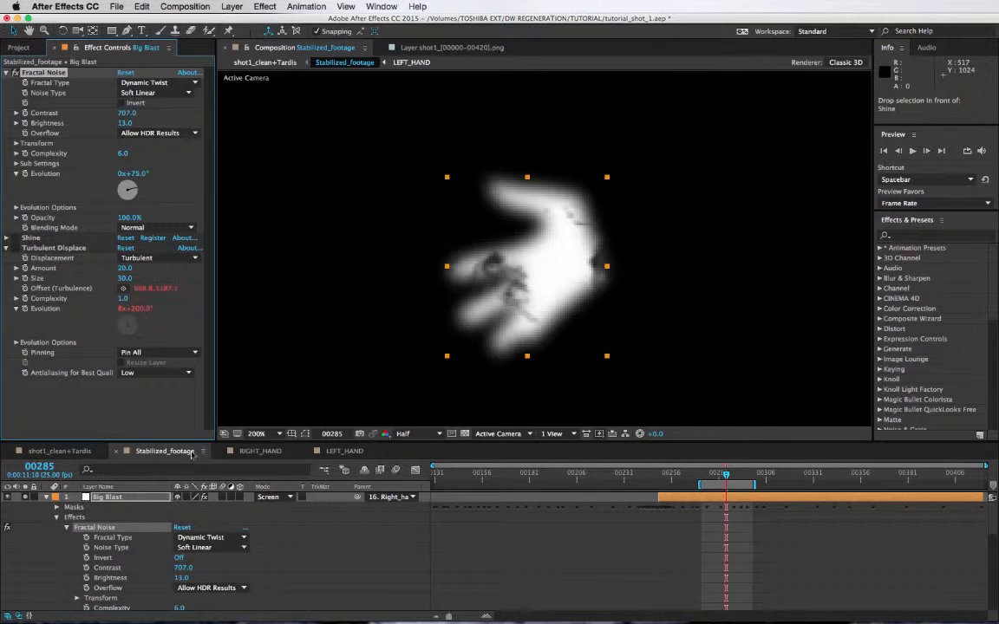
# Step: Show the mask outline of the Big Blast layer around the hand and turn off the layer's solo
pyautogui.click(121, 500)
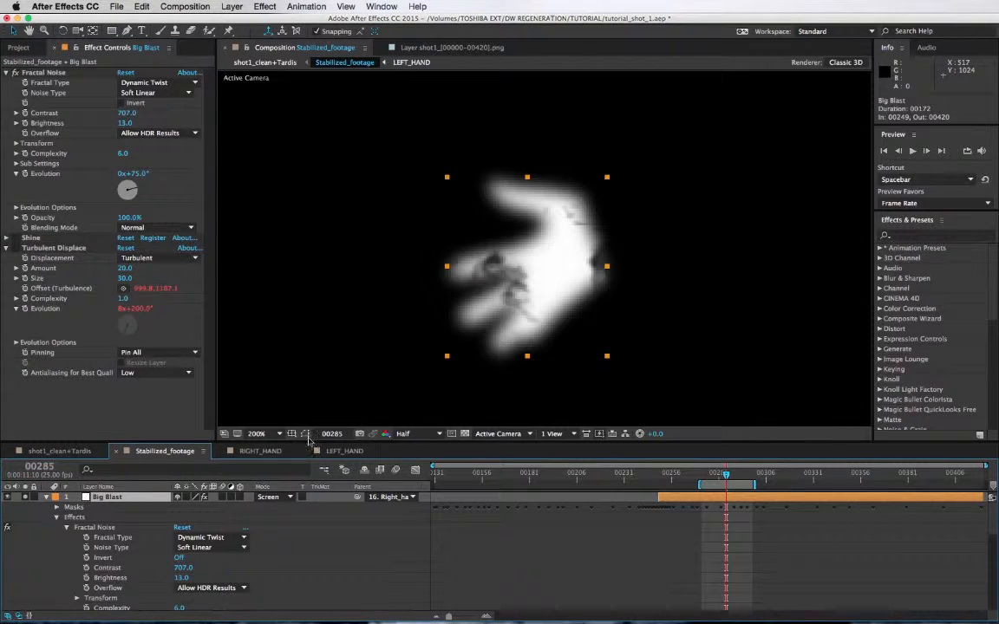
pyautogui.click(306, 434)
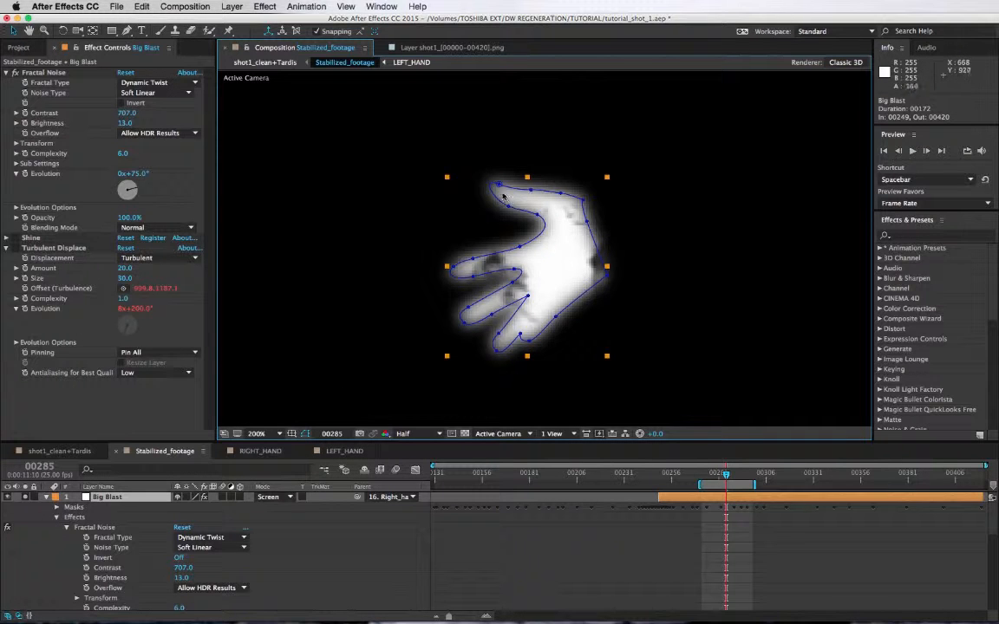
pyautogui.click(500, 187)
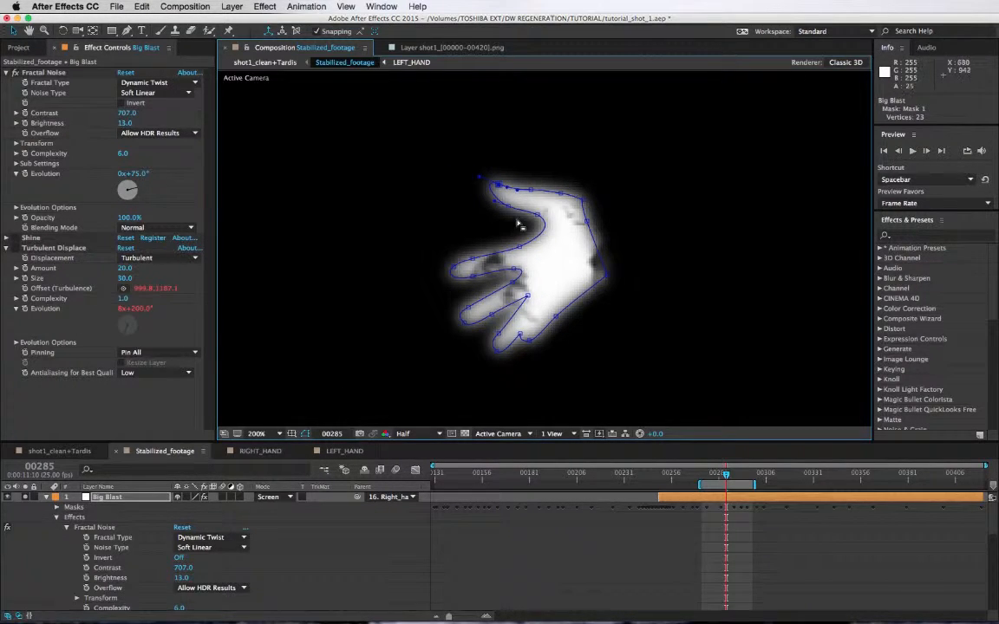
pyautogui.click(24, 498)
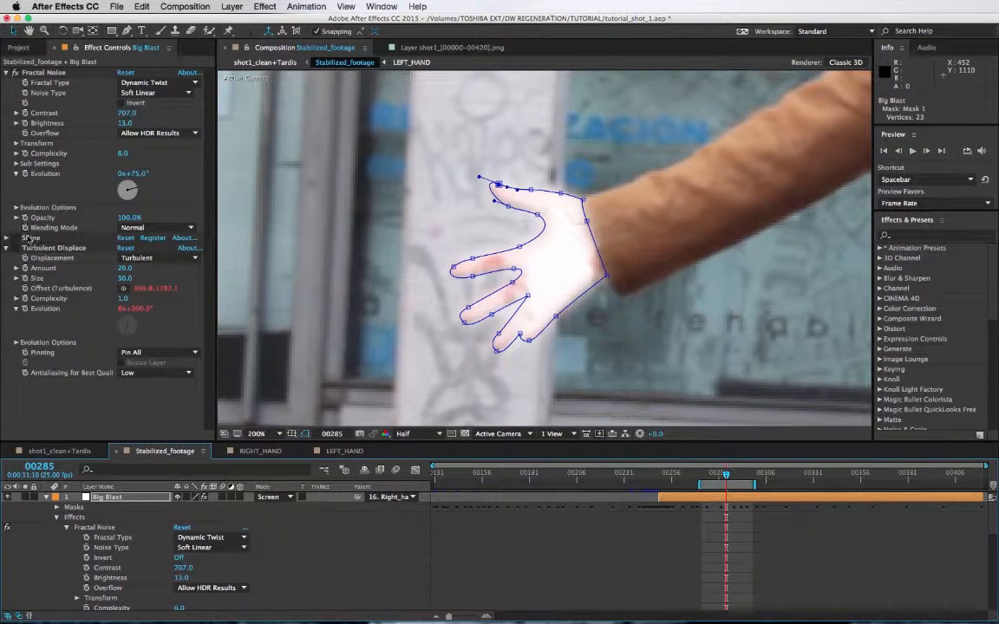
# Step: Enable Shine and Turbulent Displace on Big Blast and set Shine's Boost Light to about 124.5
pyautogui.click(16, 237)
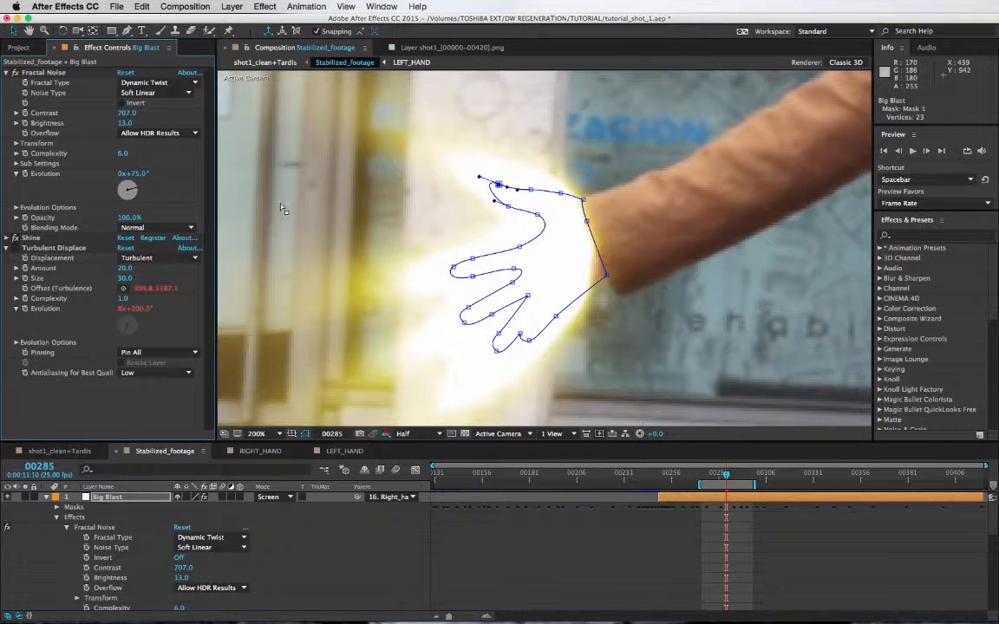
pyautogui.click(15, 248)
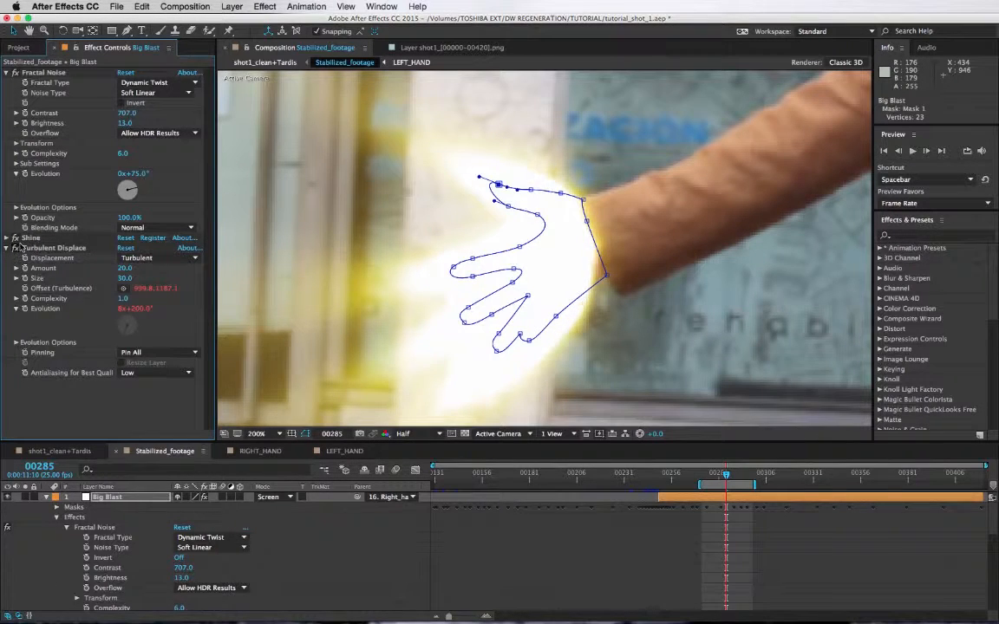
pyautogui.click(7, 238)
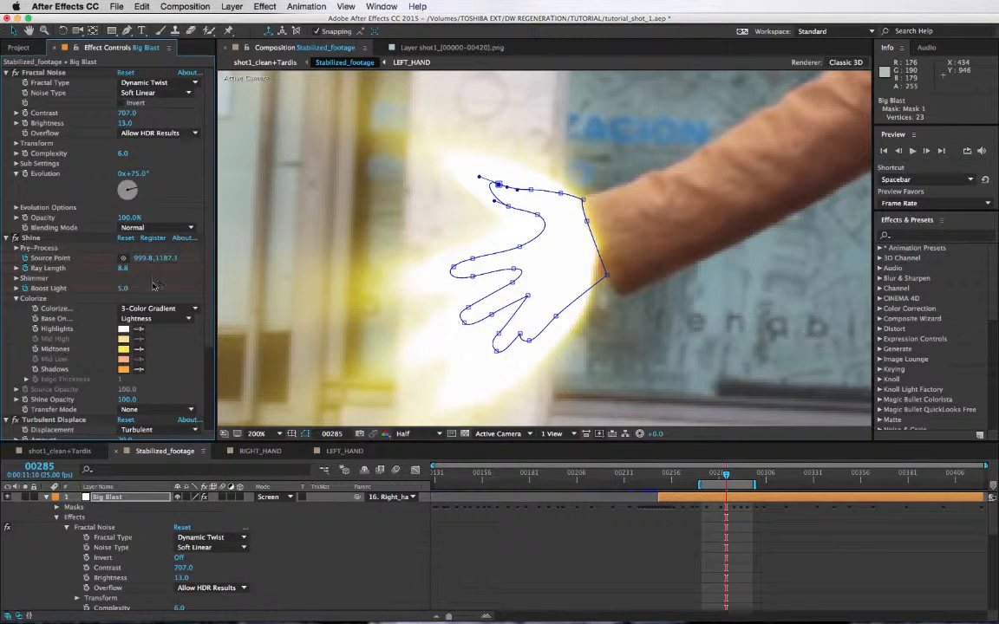
pyautogui.moveTo(122, 288); pyautogui.dragTo(425, 260)
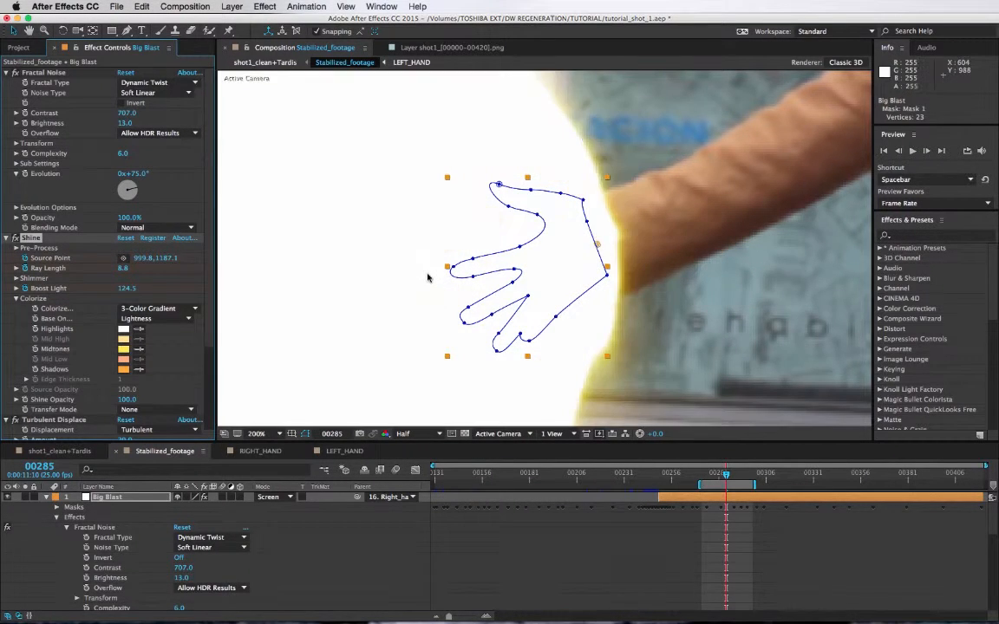
# Step: Examine the shape of the Shine rays bursting from the hand across the whole frame and up close
pyautogui.press(',')
pyautogui.press(',')
pyautogui.press(',')
pyautogui.press(',')
pyautogui.press(',')
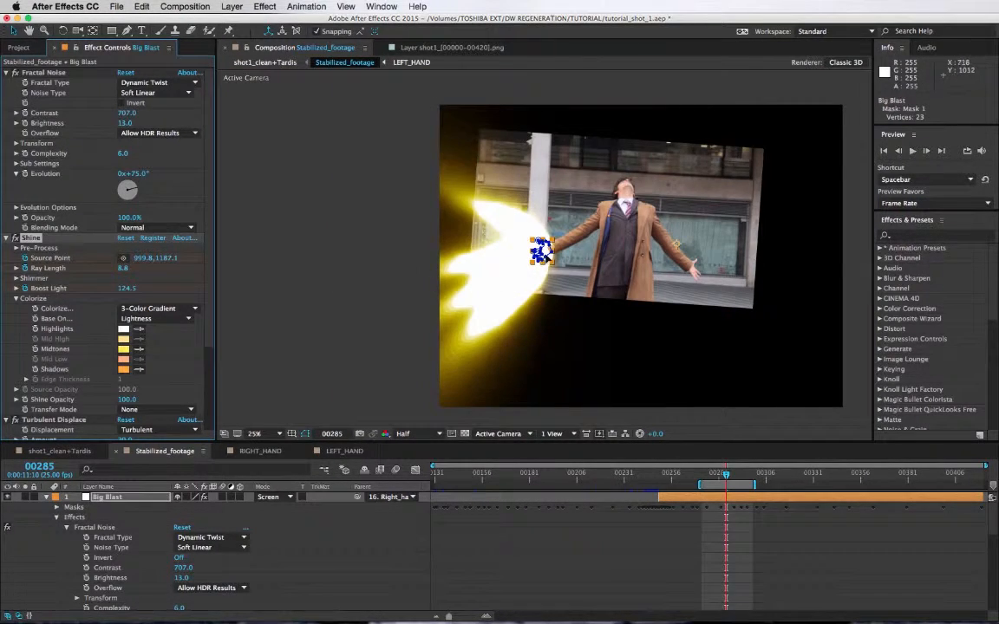
pyautogui.scroll(2, 543, 253)
pyautogui.moveTo(585, 290); pyautogui.dragTo(676, 304)
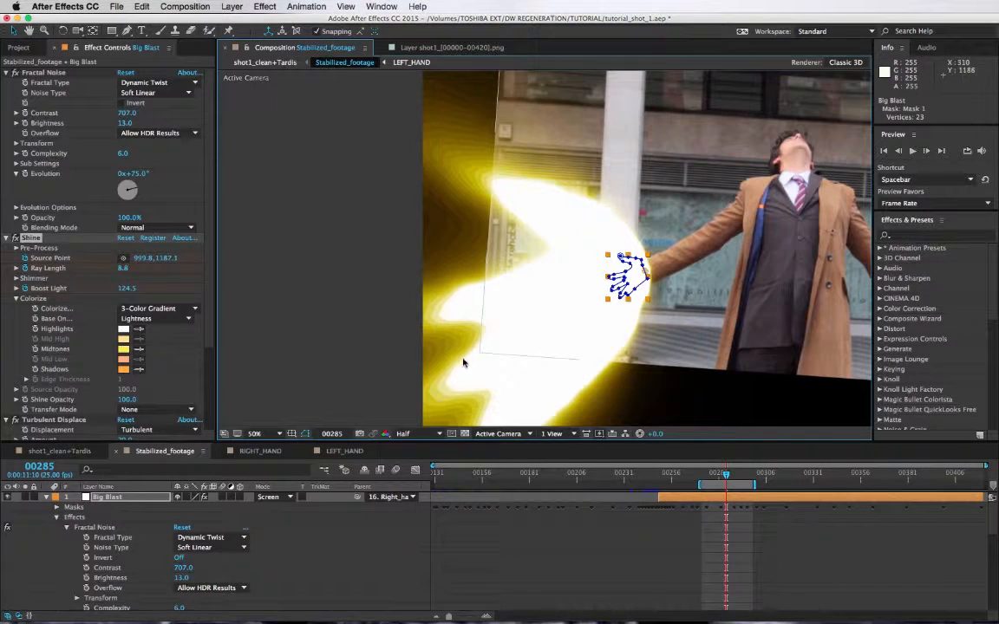
pyautogui.press('.')
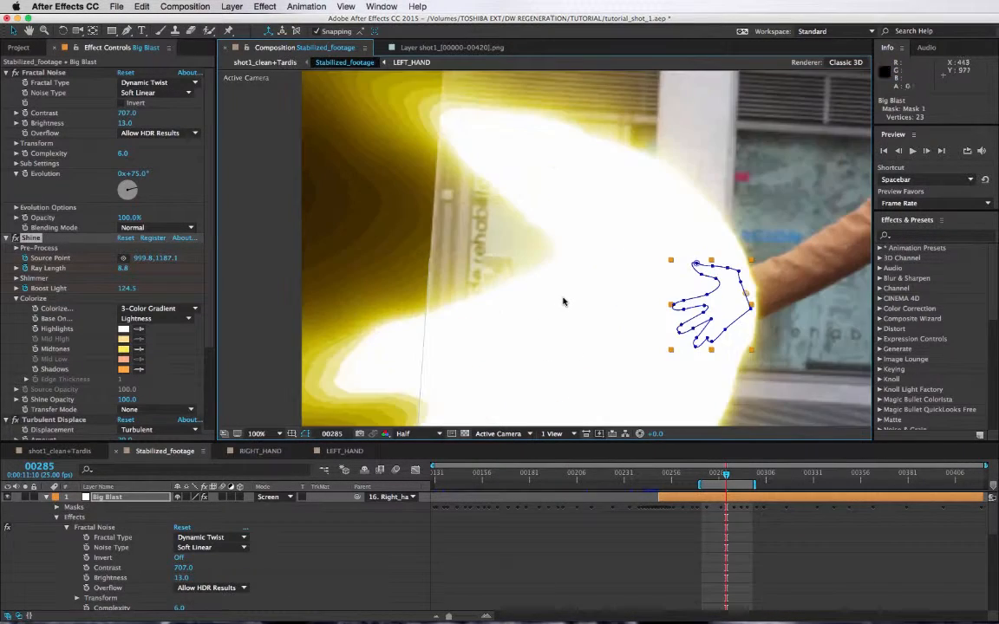
# Step: Turn off Shine on Big Blast and delete the thumb's vertices from the hand mask
pyautogui.click(15, 238)
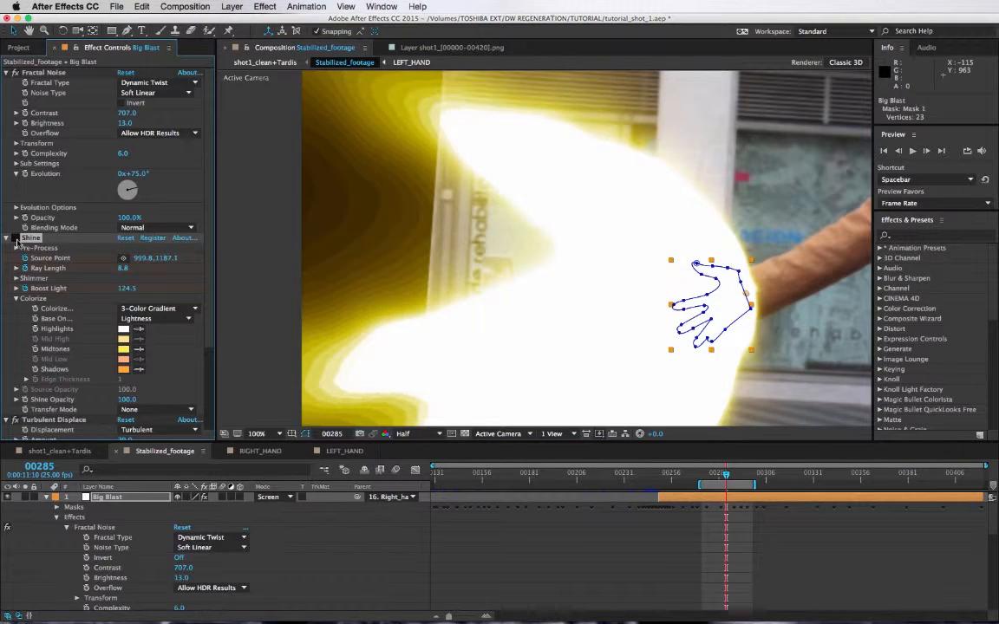
pyautogui.press('.')
pyautogui.moveTo(772, 298); pyautogui.dragTo(392, 224)
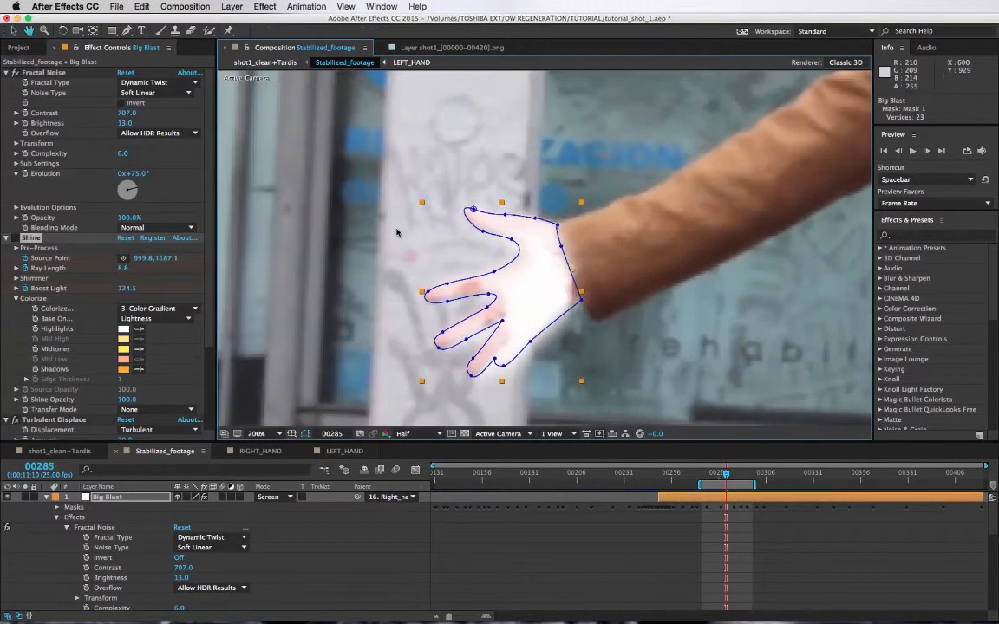
pyautogui.click(472, 210)
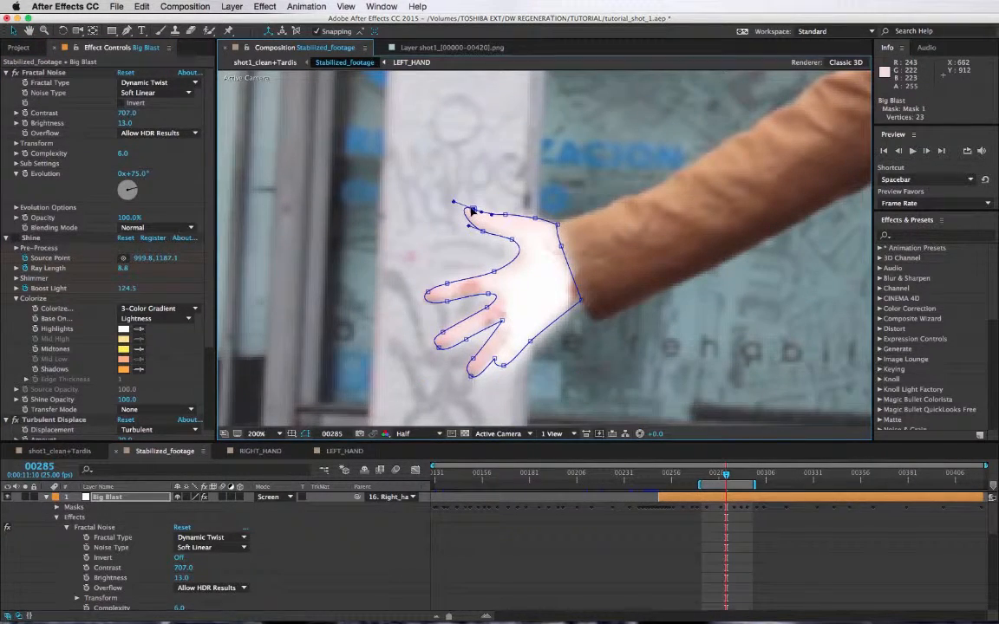
pyautogui.press('Delete')
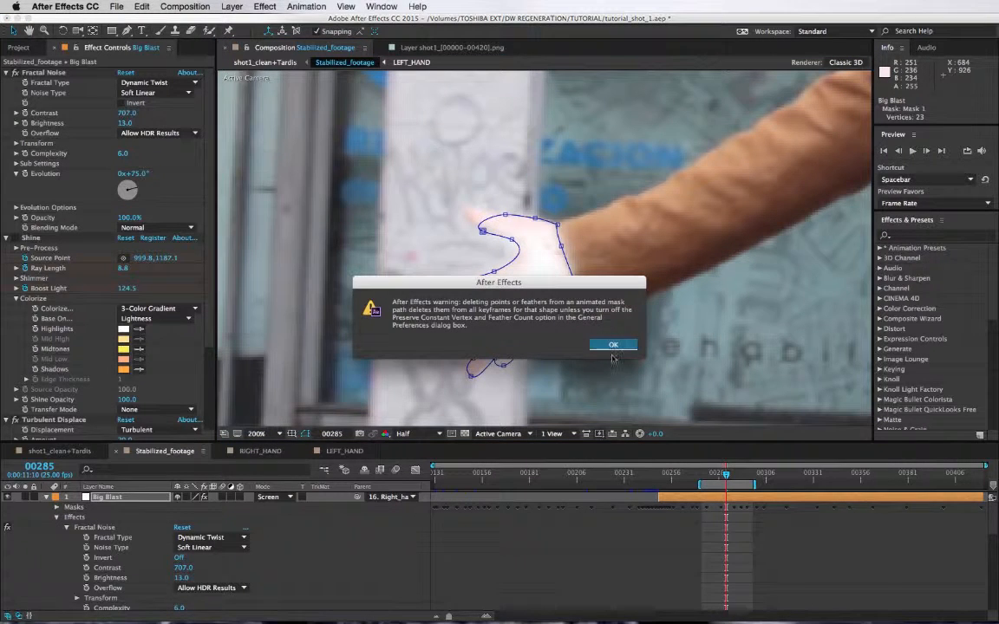
pyautogui.click(552, 314)
pyautogui.moveTo(482, 231)
pyautogui.mouseDown()
pyautogui.moveTo(438, 197)
pyautogui.moveTo(451, 213)
pyautogui.moveTo(490, 215)
pyautogui.mouseUp()
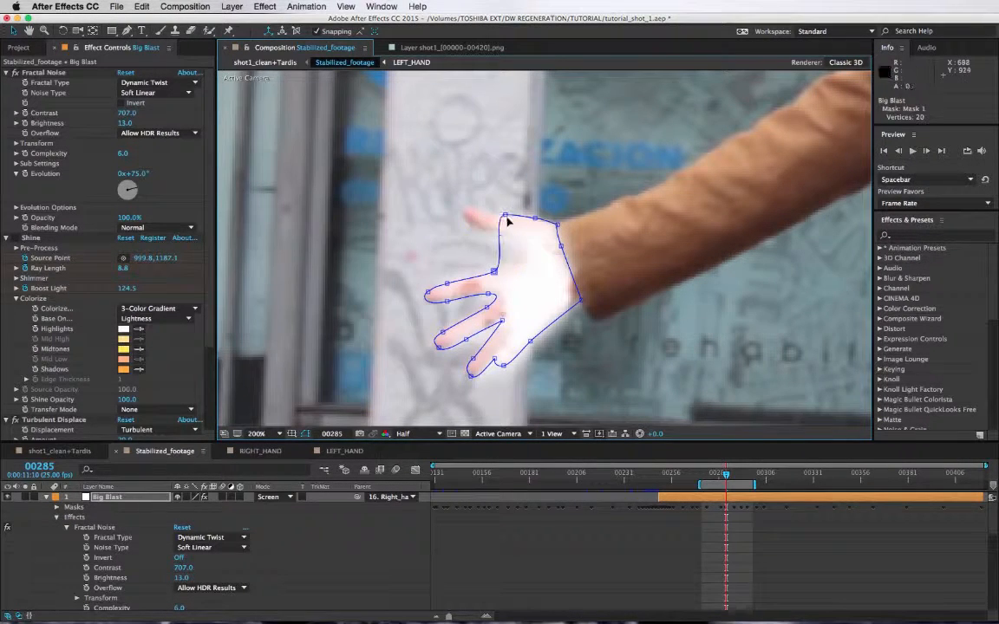
pyautogui.keyDown('super'); pyautogui.click(505, 214); pyautogui.keyUp('super')
pyautogui.keyDown('super'); pyautogui.click(491, 215); pyautogui.keyUp('super')
pyautogui.keyDown('super'); pyautogui.click(517, 215); pyautogui.keyUp('super')
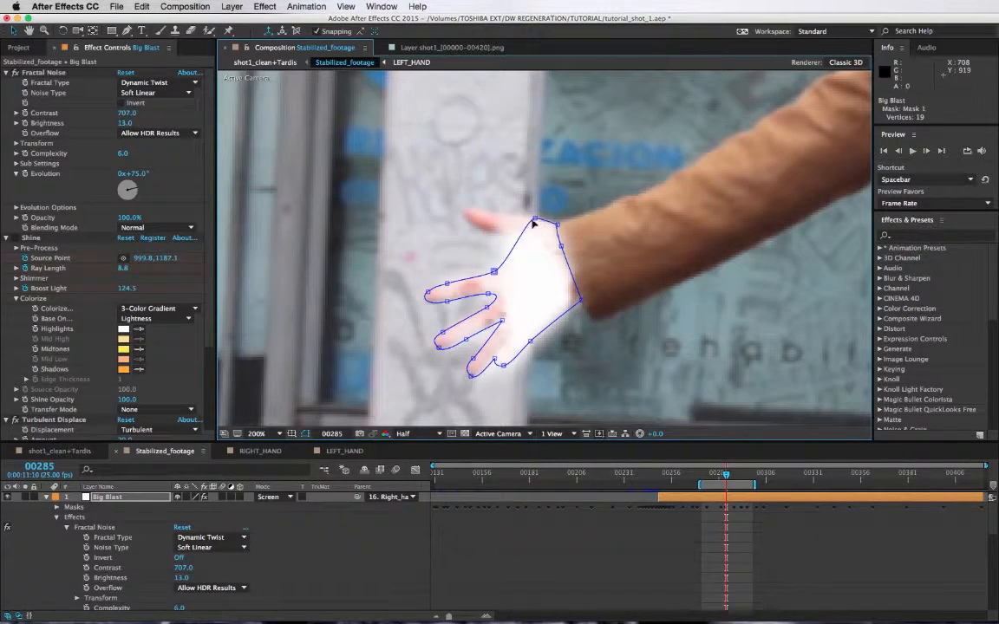
# Step: Delete the mask vertices between the fingers to simplify Mask 1 into a 10-vertex outline around the palm and fingers
pyautogui.keyDown('super'); pyautogui.click(494, 271); pyautogui.keyUp('super')
pyautogui.keyDown('super'); pyautogui.click(491, 299); pyautogui.keyUp('super')
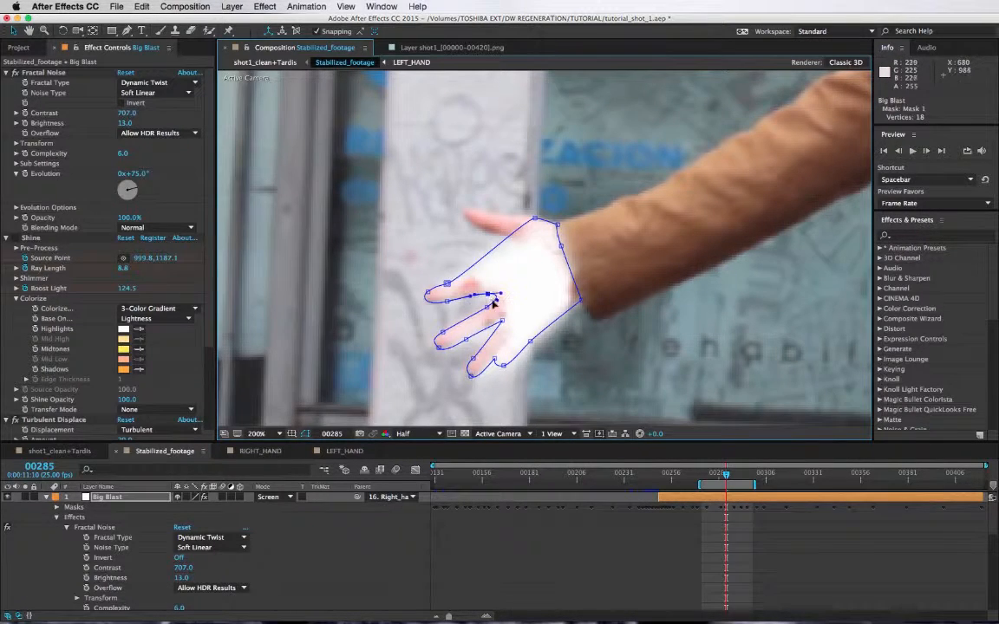
pyautogui.keyDown('super'); pyautogui.click(451, 303); pyautogui.keyUp('super')
pyautogui.keyDown('super'); pyautogui.click(451, 304); pyautogui.keyUp('super')
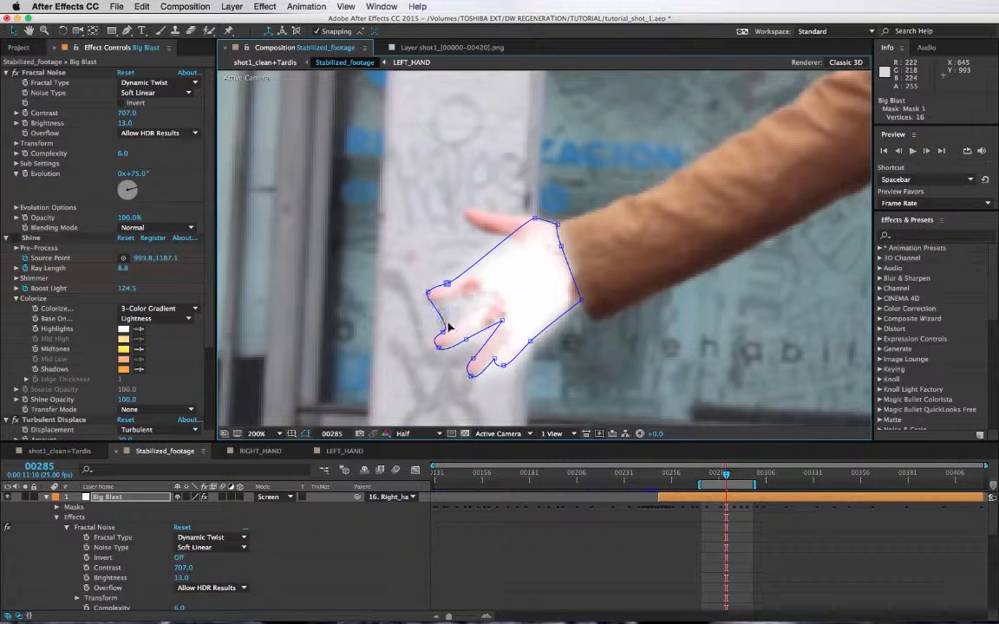
pyautogui.keyDown('super'); pyautogui.click(443, 332); pyautogui.keyUp('super')
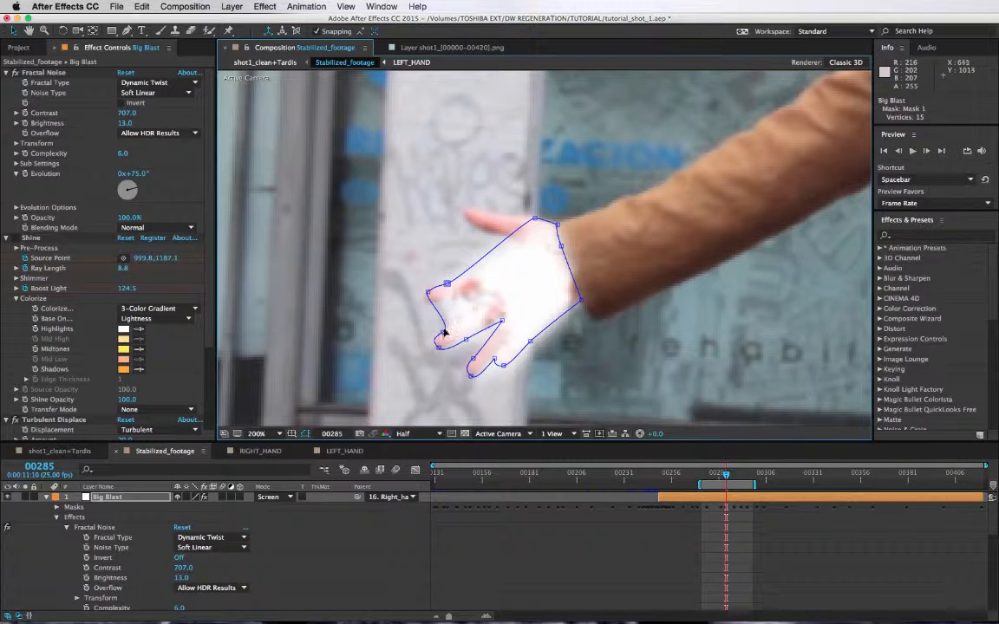
pyautogui.keyDown('super'); pyautogui.click(502, 323); pyautogui.keyUp('super')
pyautogui.keyDown('super'); pyautogui.click(473, 358); pyautogui.keyUp('super')
pyautogui.keyDown('super'); pyautogui.click(471, 364); pyautogui.keyUp('super')
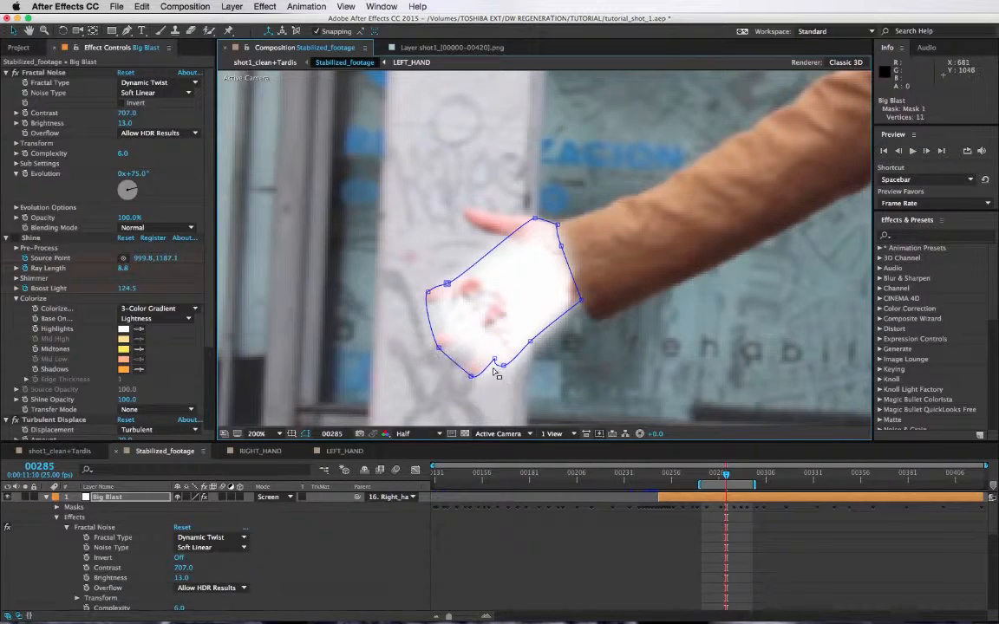
pyautogui.keyDown('super'); pyautogui.click(496, 358); pyautogui.keyUp('super')
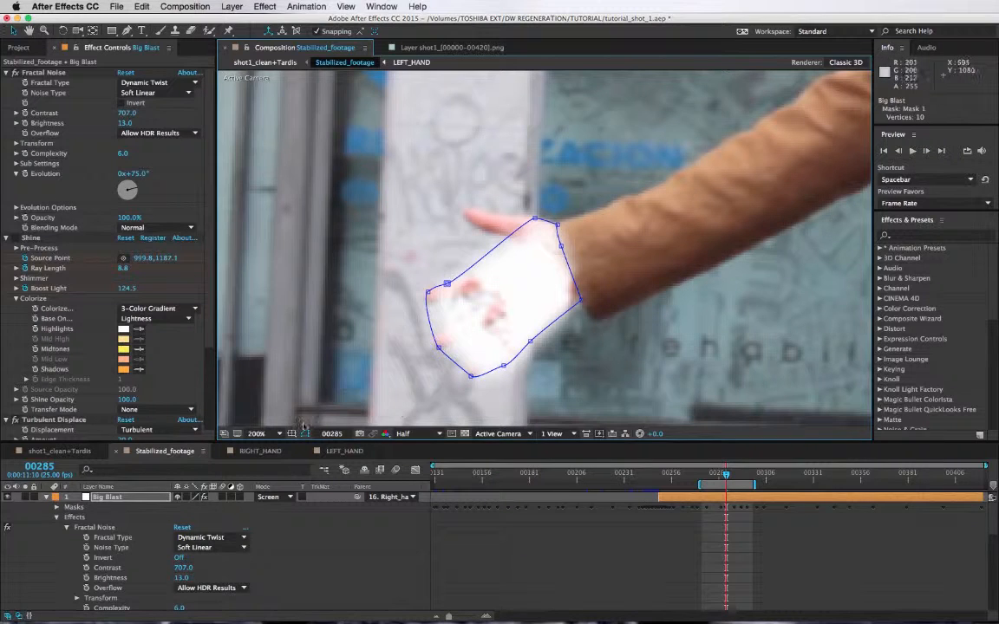
# Step: With Big Blast soloed, set Fractal Noise's Brightness to -10 and drive its Evolution with the expression time*600
pyautogui.click(25, 497)
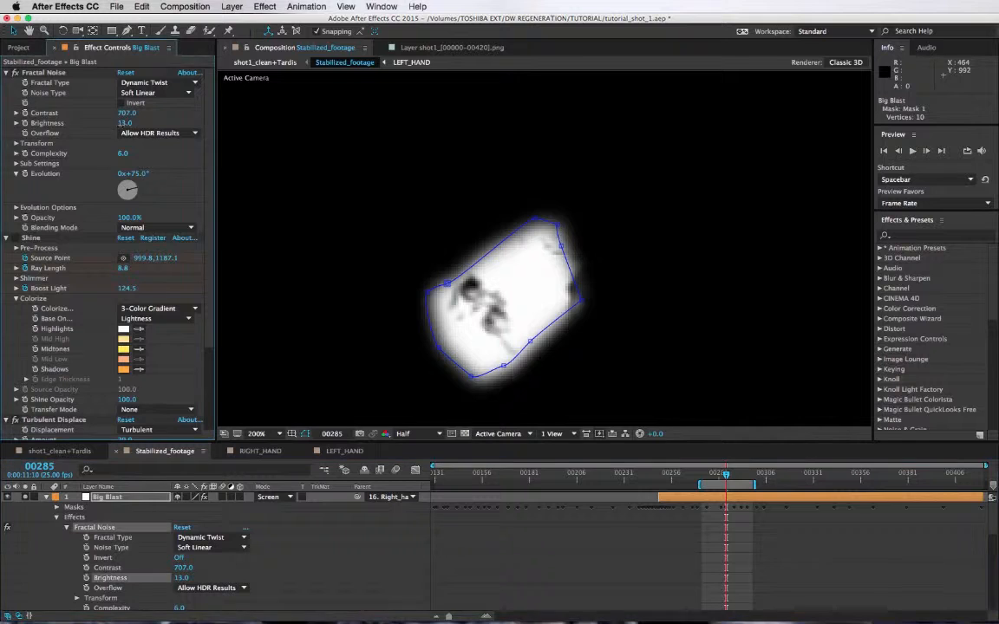
pyautogui.moveTo(123, 123); pyautogui.dragTo(115, 127)
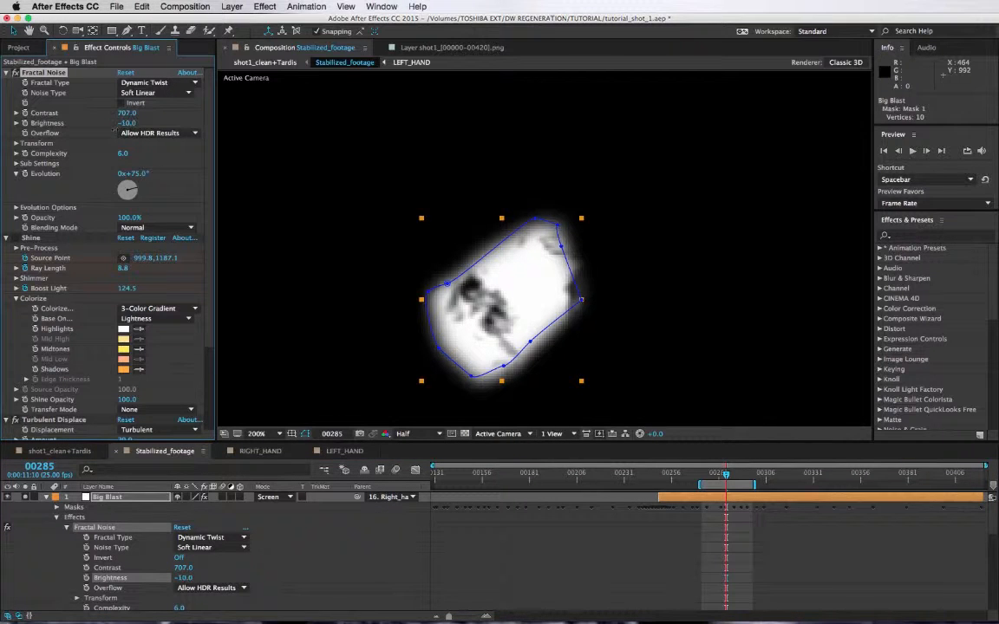
pyautogui.keyDown('alt'); pyautogui.click(26, 174); pyautogui.keyUp('alt')
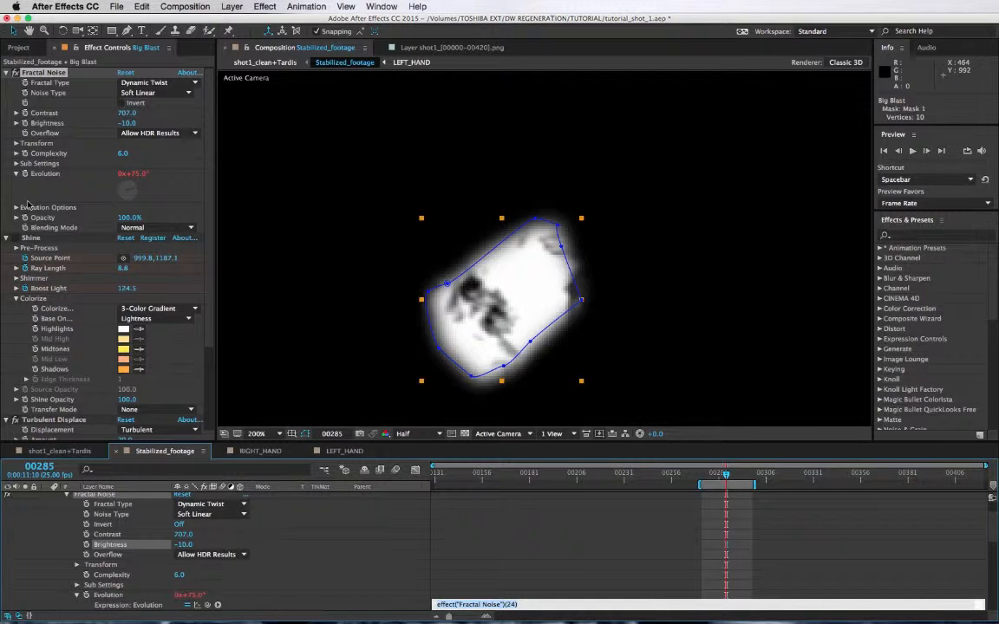
pyautogui.write('time*600')
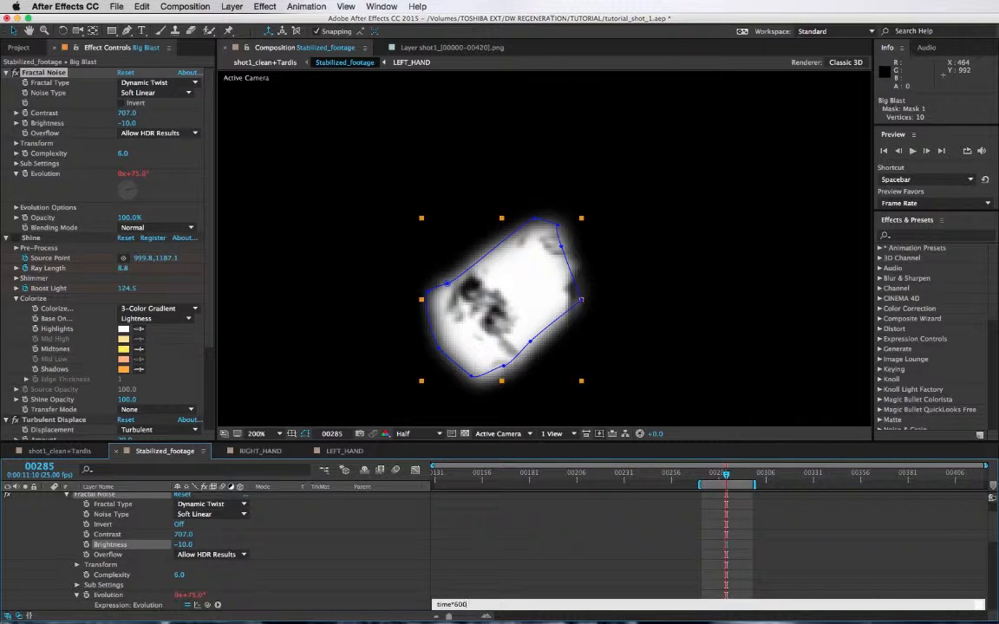
pyautogui.click(272, 485)
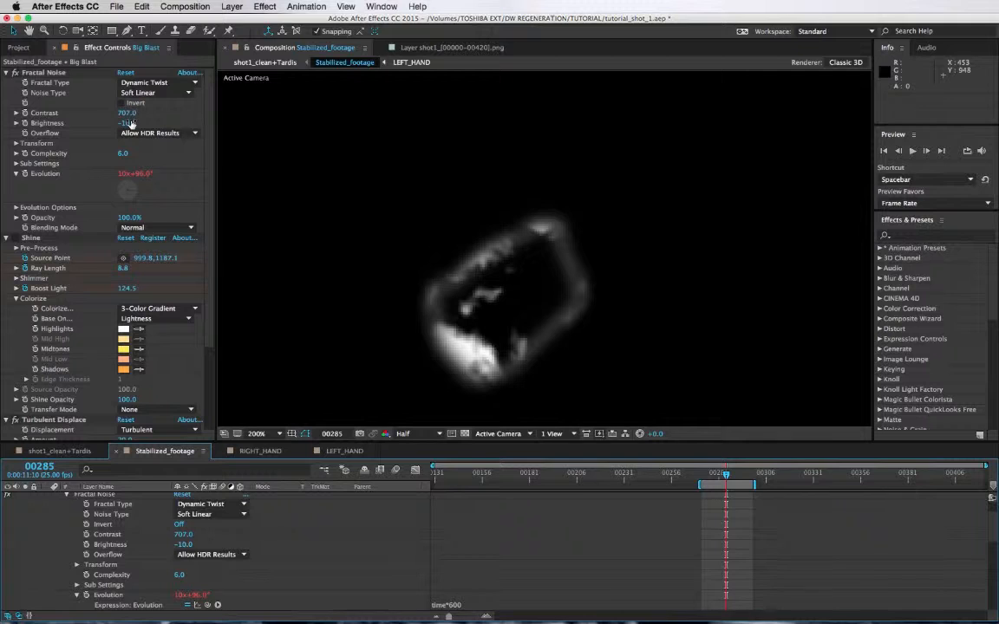
# Step: Set Fractal Noise's Brightness to -3 and its Transform Scale to 25 for finer noise inside the hand mask
pyautogui.moveTo(128, 124); pyautogui.dragTo(138, 124)
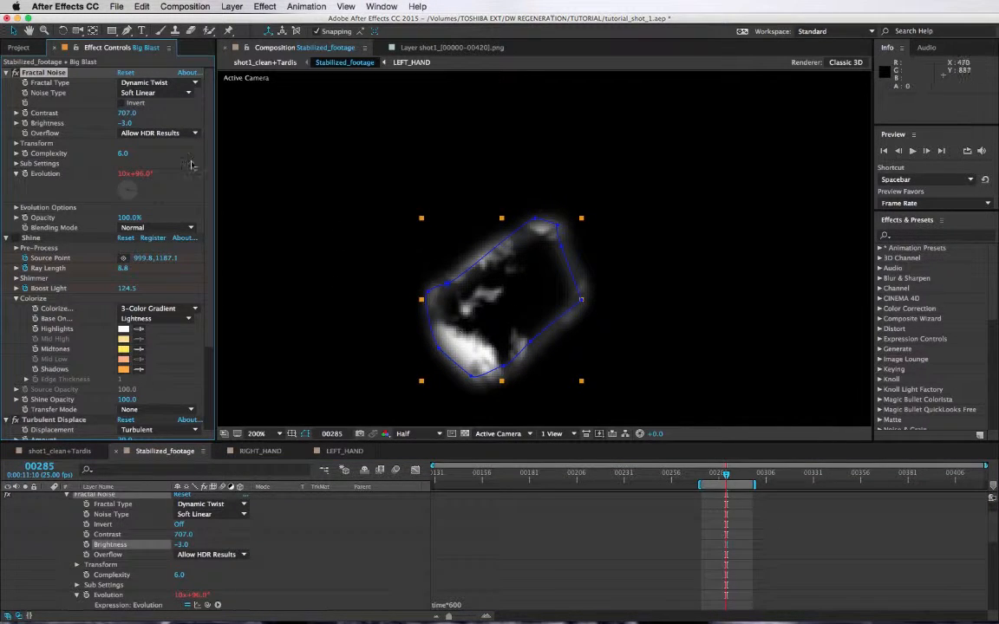
pyautogui.click(16, 144)
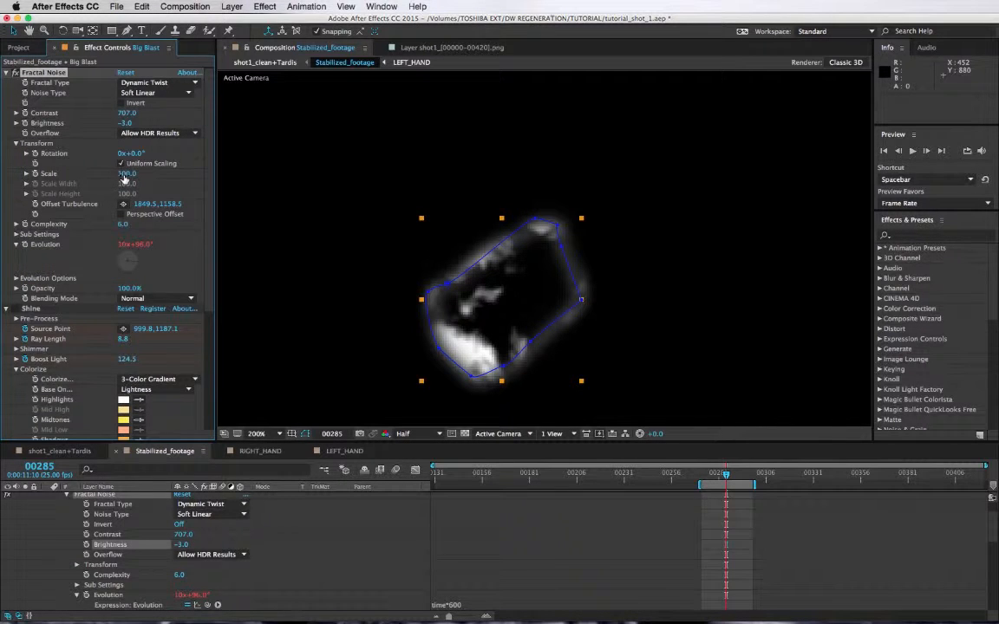
pyautogui.moveTo(127, 176); pyautogui.dragTo(86, 183)
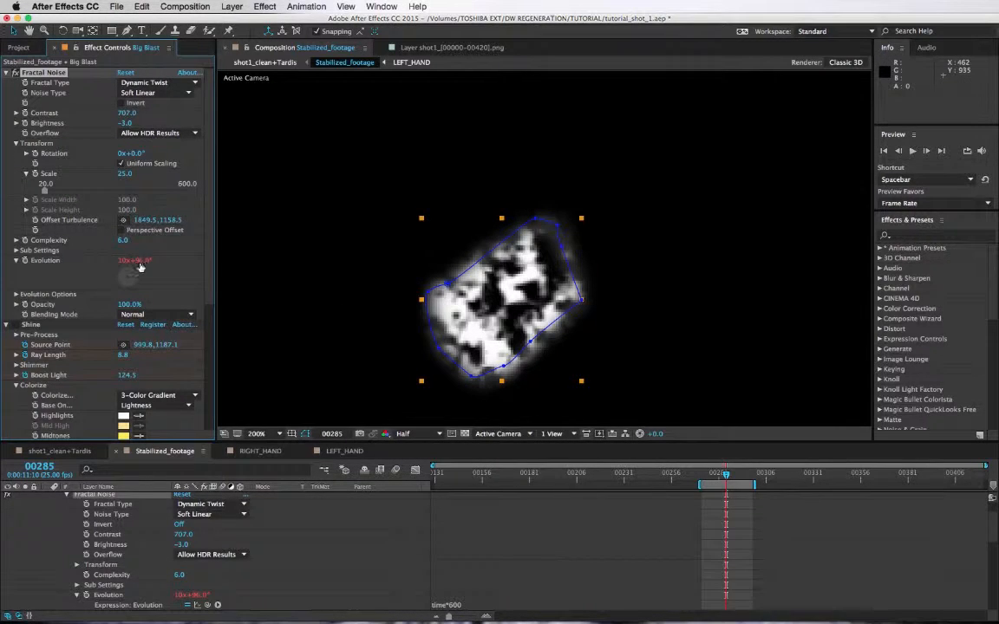
# Step: Try an Evolution of 1x+28° with the expression disabled, and re-enable the time*600 expression
pyautogui.moveTo(141, 263); pyautogui.dragTo(149, 261)
pyautogui.moveTo(247, 262); pyautogui.dragTo(149, 265)
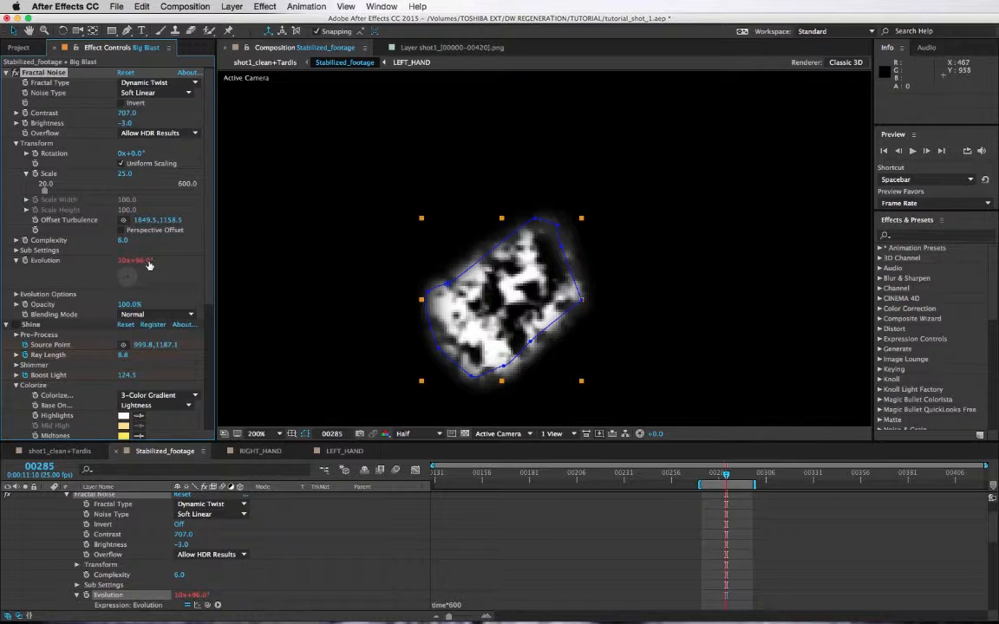
pyautogui.click(186, 605)
pyautogui.moveTo(126, 261)
pyautogui.mouseDown()
pyautogui.moveTo(167, 261)
pyautogui.moveTo(90, 260)
pyautogui.moveTo(132, 260)
pyautogui.mouseUp()
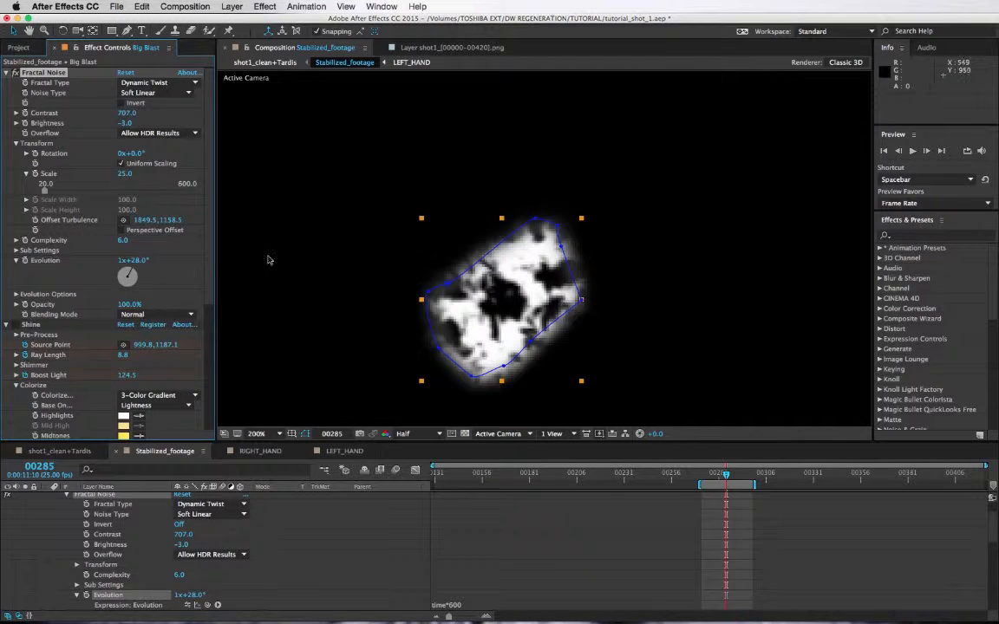
pyautogui.click(186, 606)
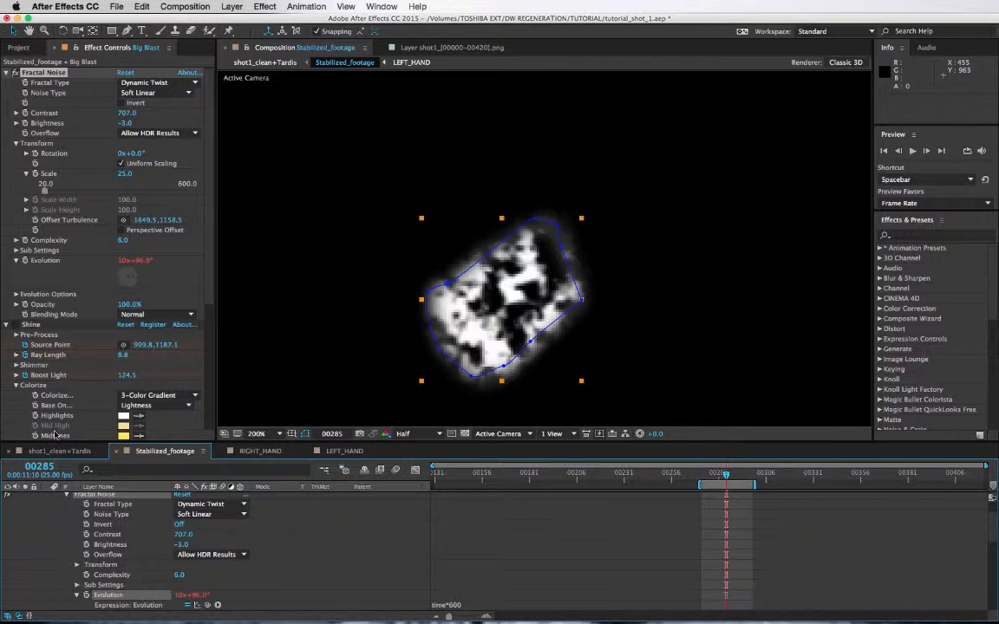
# Step: Unsolo Big Blast and turn its Shine effect back on over the footage
pyautogui.scroll(2, 30, 518)
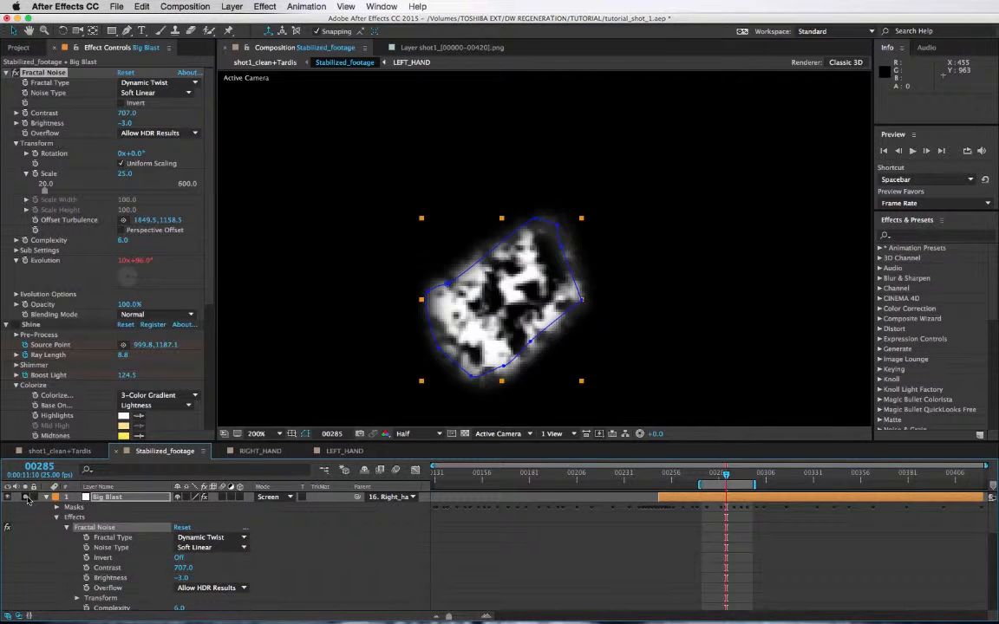
pyautogui.click(26, 498)
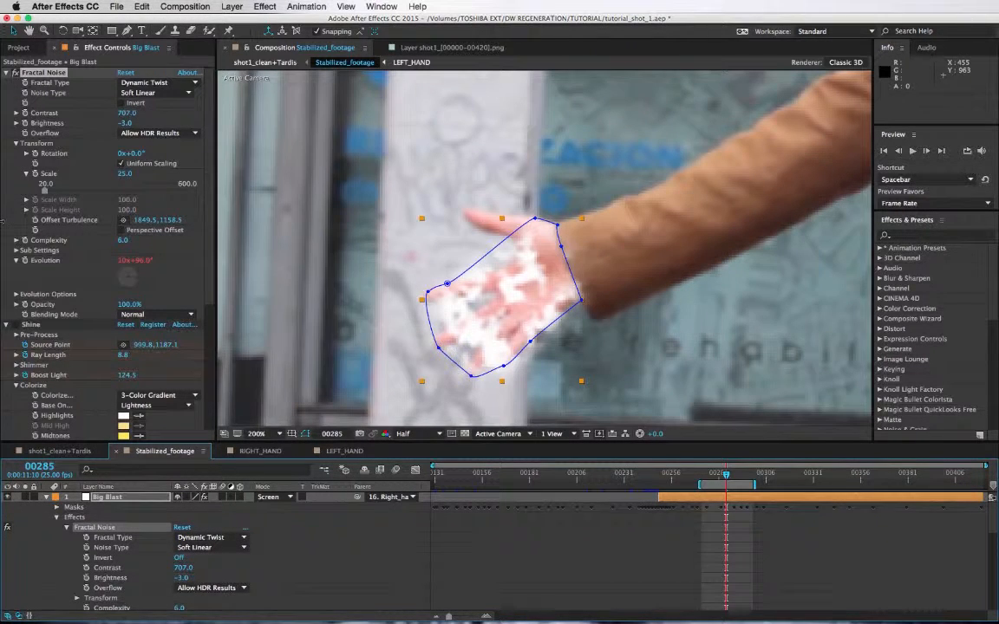
pyautogui.click(13, 326)
pyautogui.scroll(-4, 425, 312)
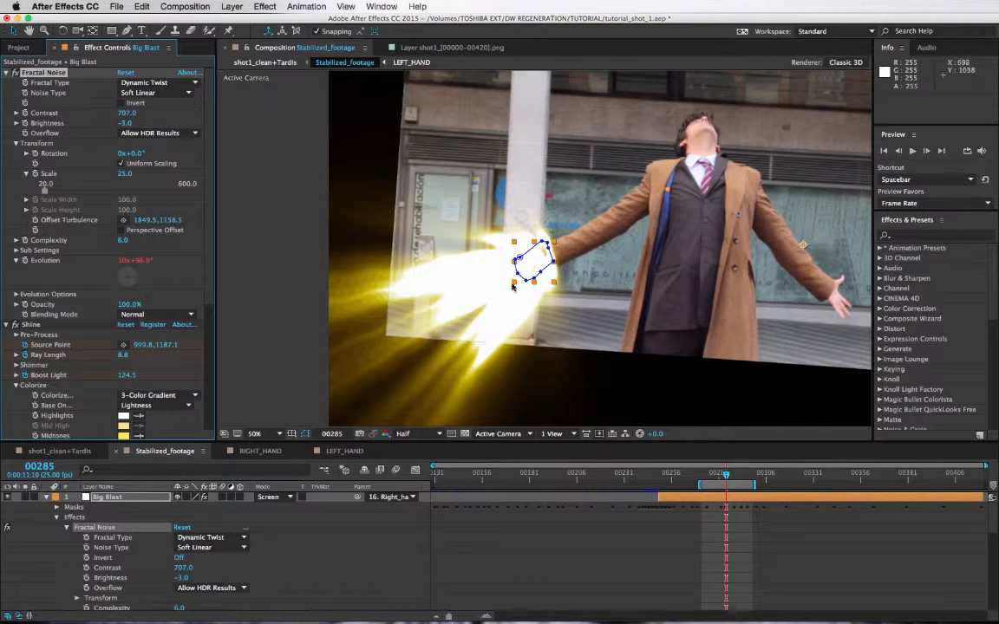
pyautogui.scroll(2, 521, 302)
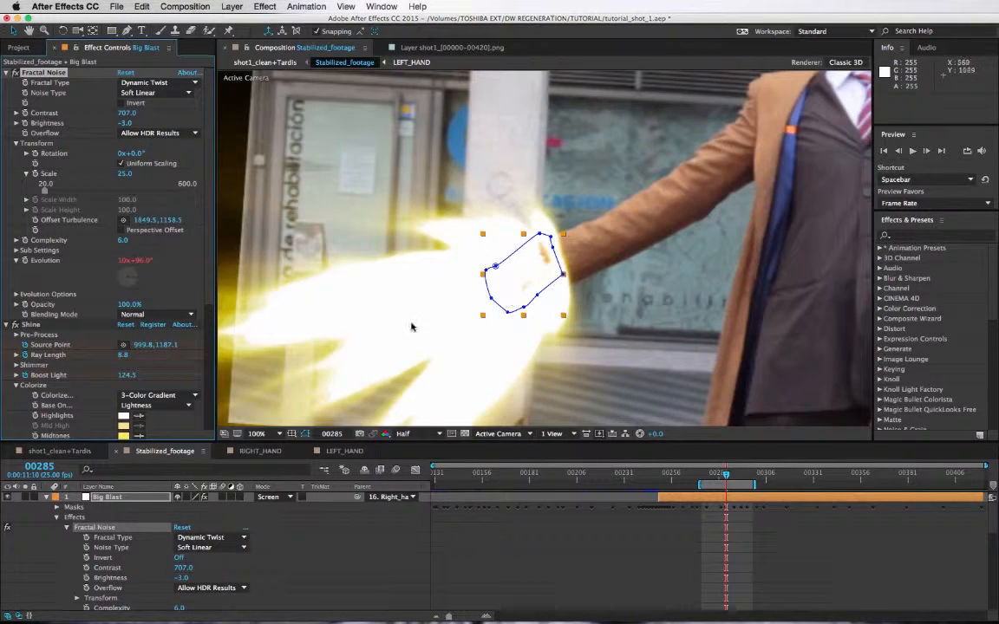
# Step: Show Big Blast's animated properties and delete the last two Source Point keyframes of Shine
pyautogui.click(123, 500)
pyautogui.press('u')
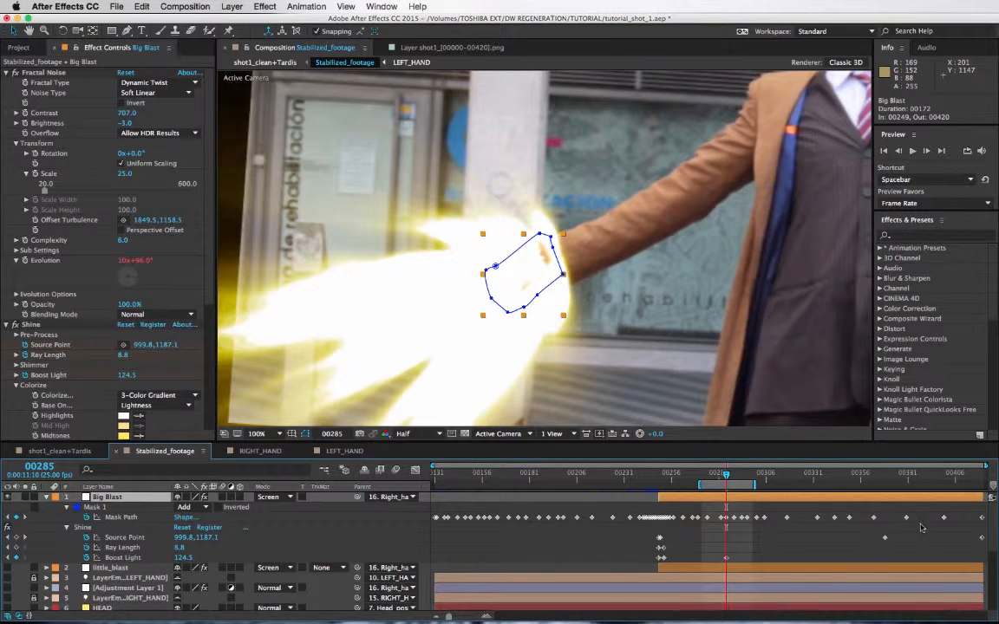
pyautogui.moveTo(873, 534); pyautogui.dragTo(992, 545)
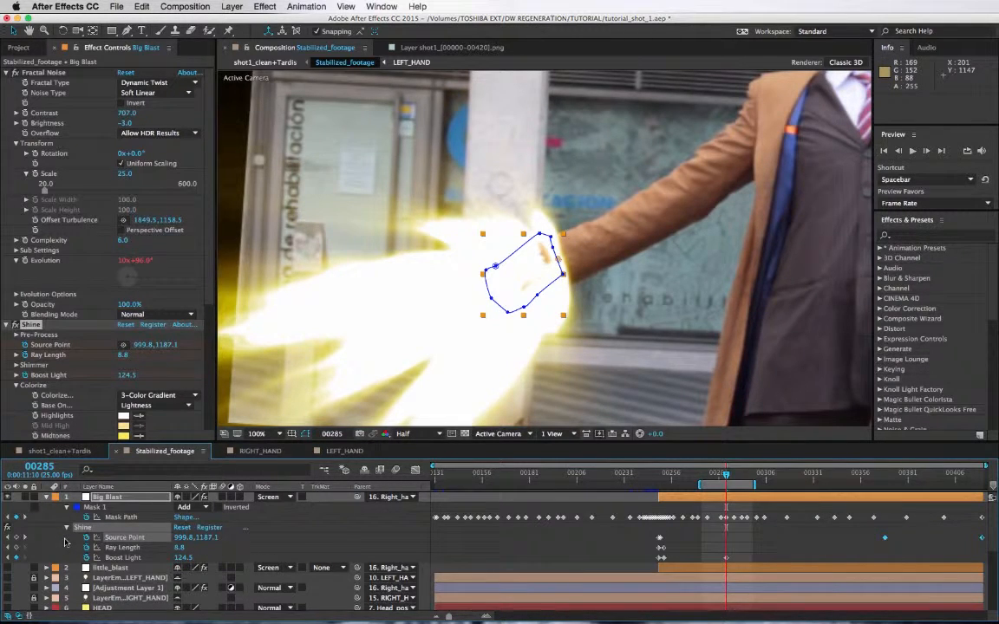
pyautogui.press('Delete')
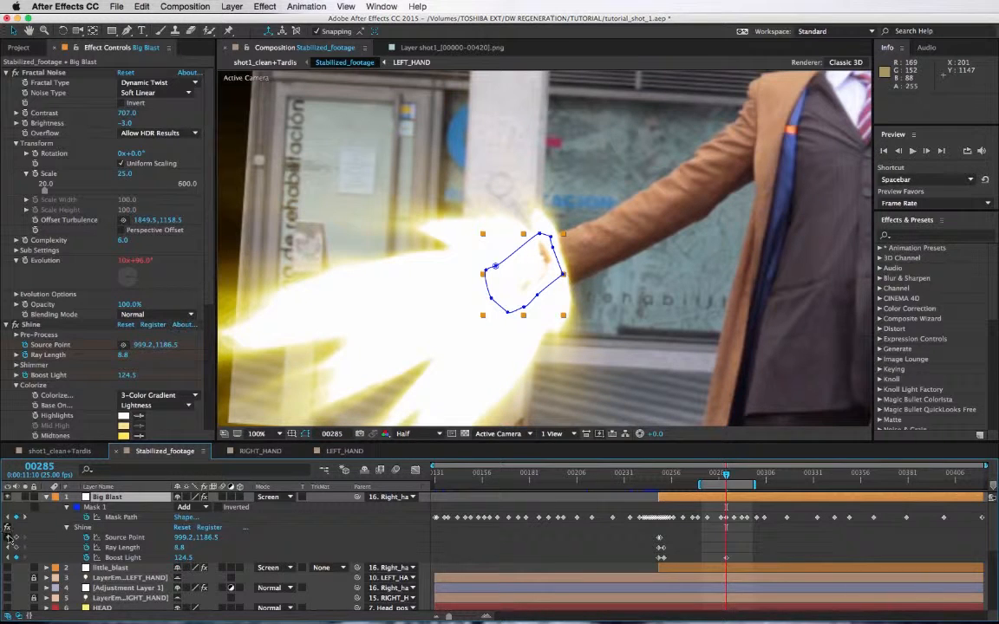
# Step: Move Shine's Source Point onto the forearm, keyframing 1056, 1162.1 at frame 250 and 1072, 1152.1 at frame 296
pyautogui.click(8, 537)
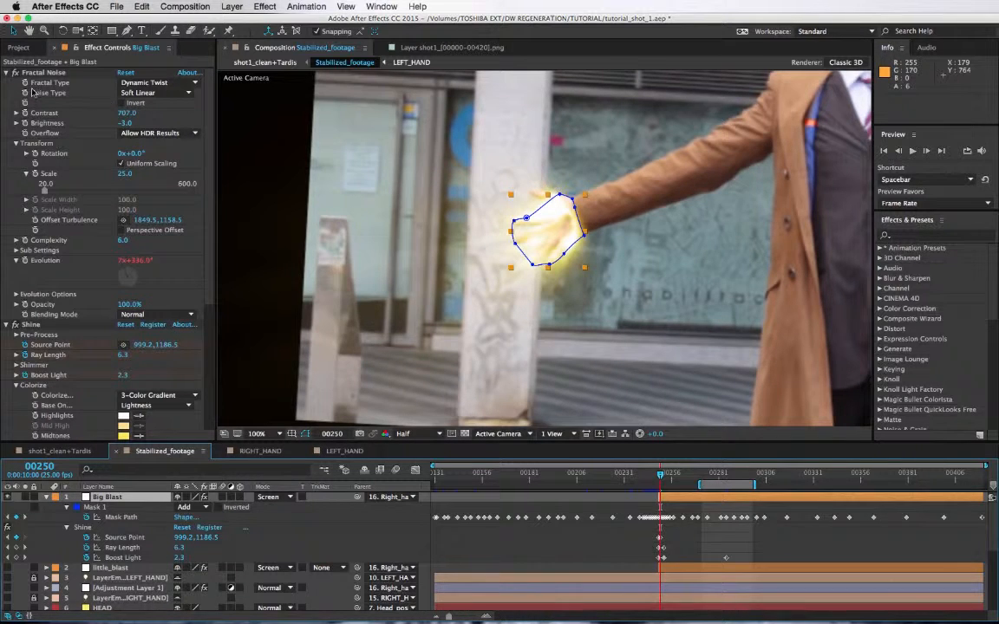
pyautogui.click(6, 73)
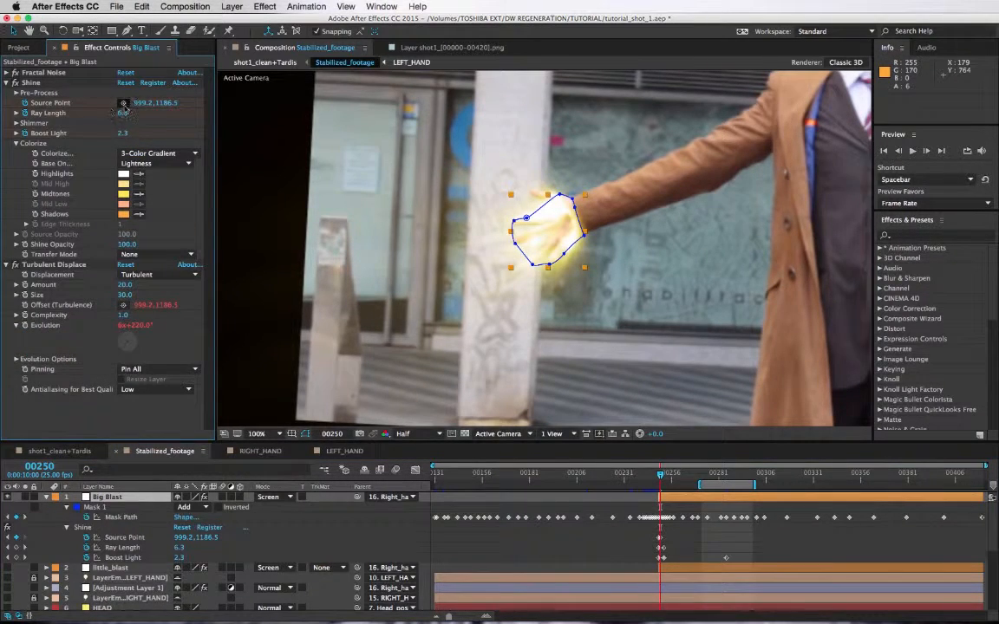
pyautogui.click(123, 102)
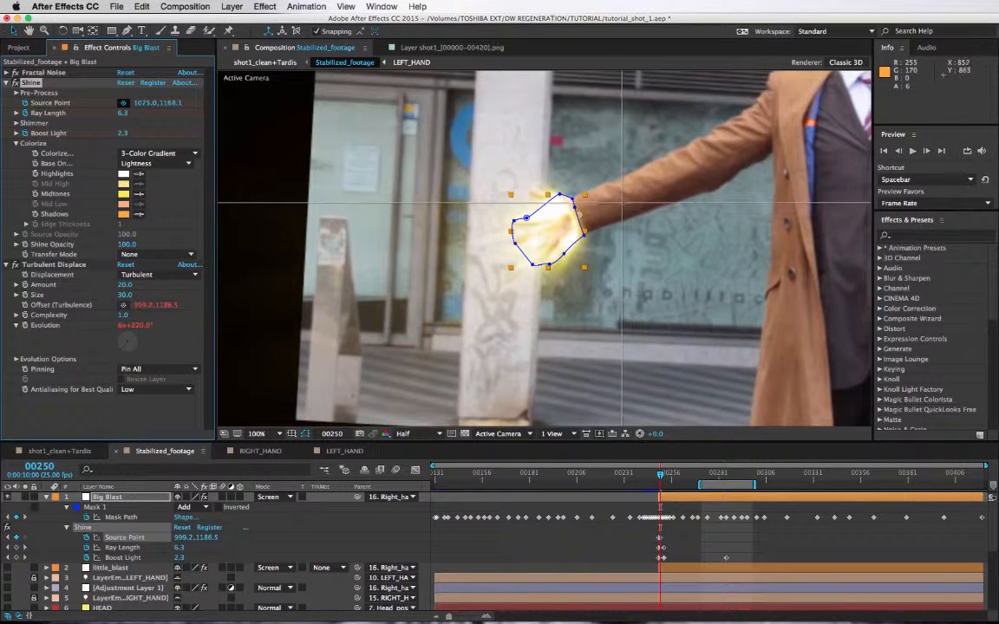
pyautogui.click(624, 202)
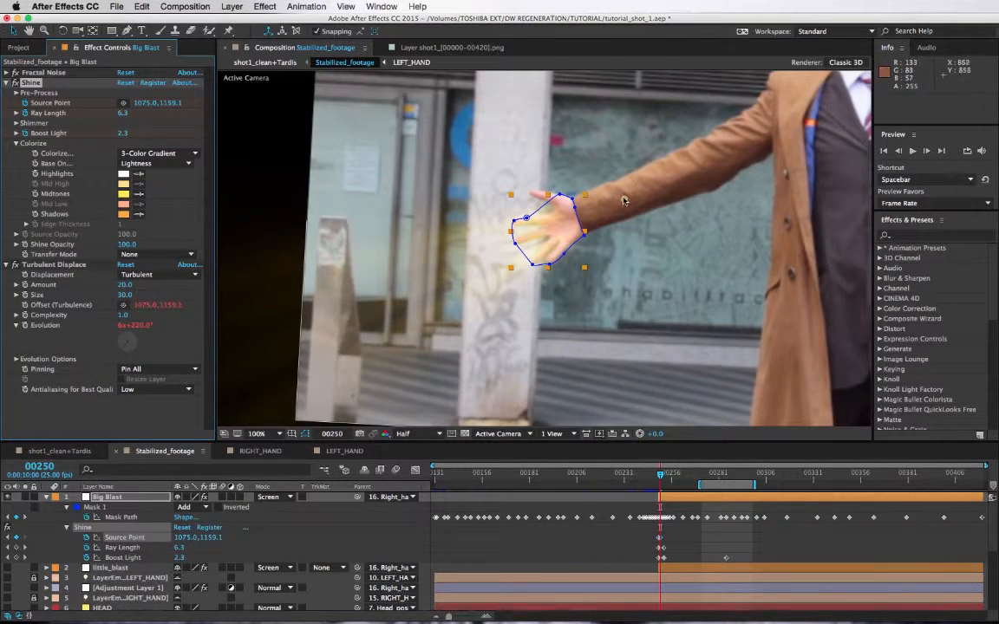
pyautogui.moveTo(624, 201); pyautogui.dragTo(614, 205)
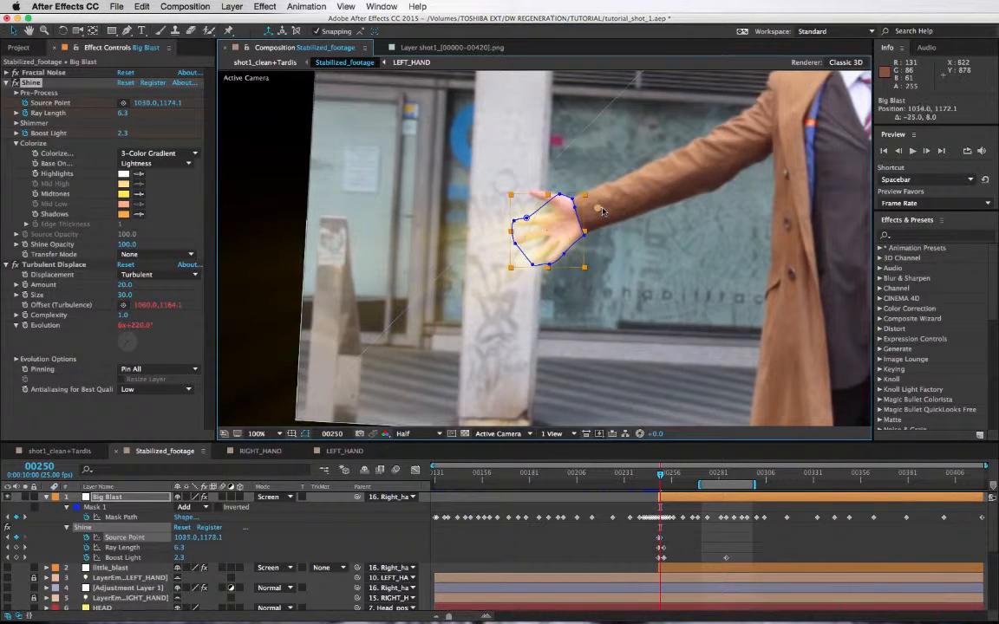
pyautogui.moveTo(617, 205)
pyautogui.mouseDown()
pyautogui.moveTo(601, 208)
pyautogui.moveTo(617, 201)
pyautogui.mouseUp()
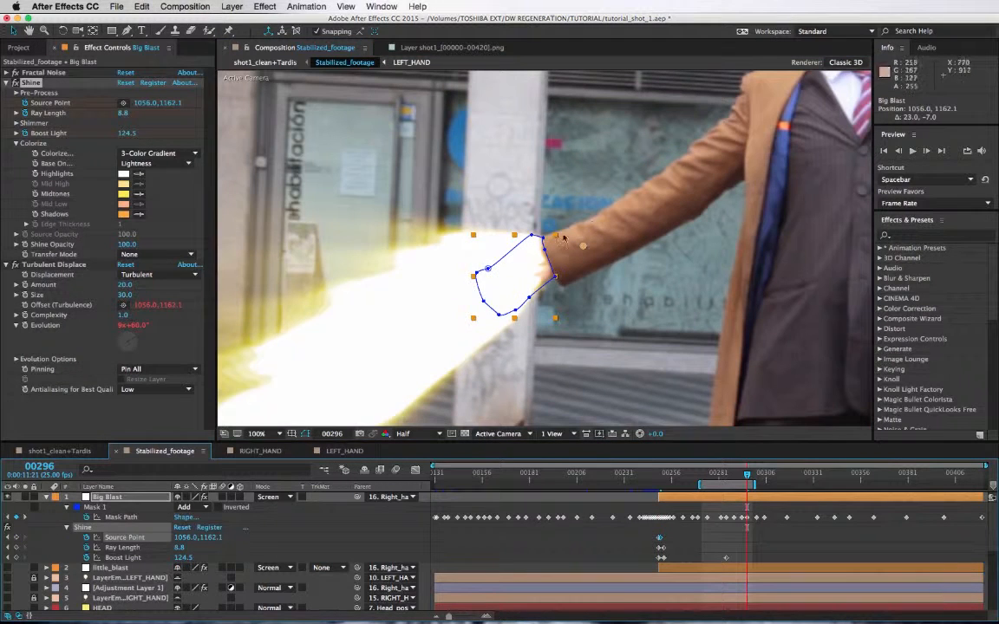
pyautogui.moveTo(556, 275); pyautogui.dragTo(658, 171)
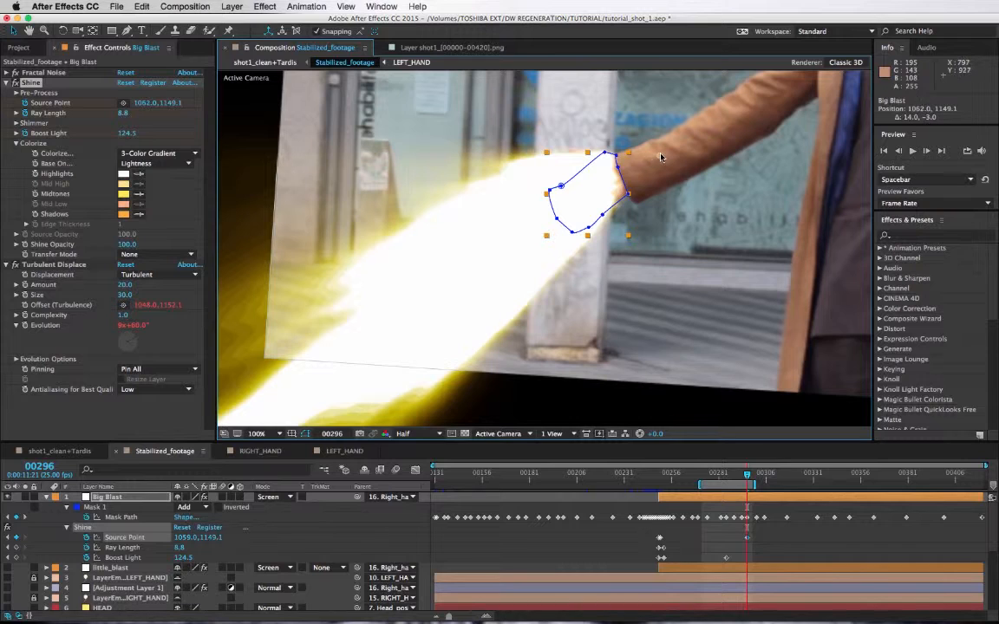
pyautogui.moveTo(661, 157); pyautogui.dragTo(666, 160)
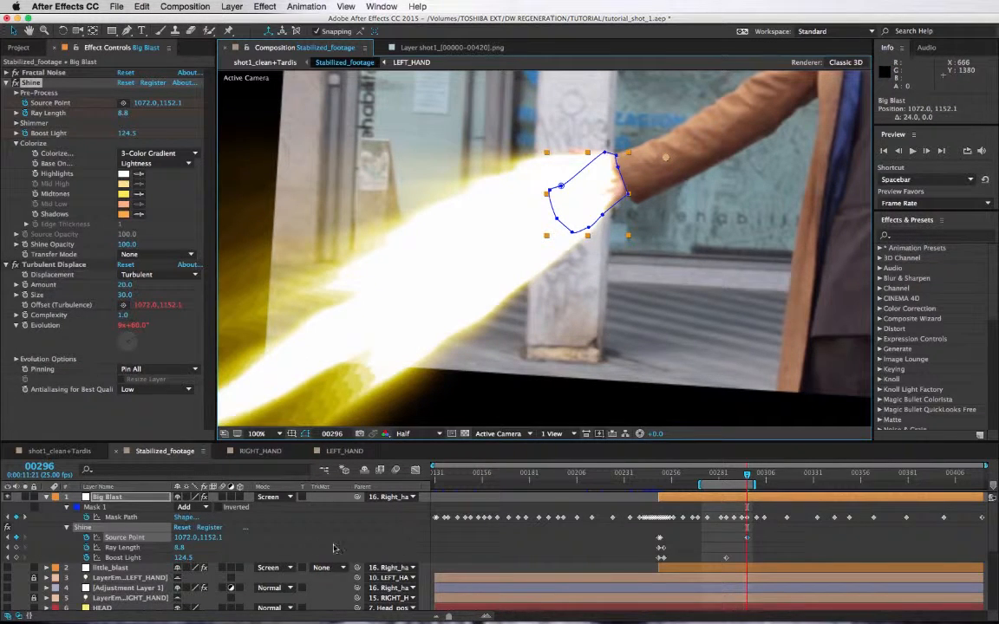
# Step: Move Shine's last Boost Light keyframe back to frame 252 and set its value to 152.3
pyautogui.click(661, 483)
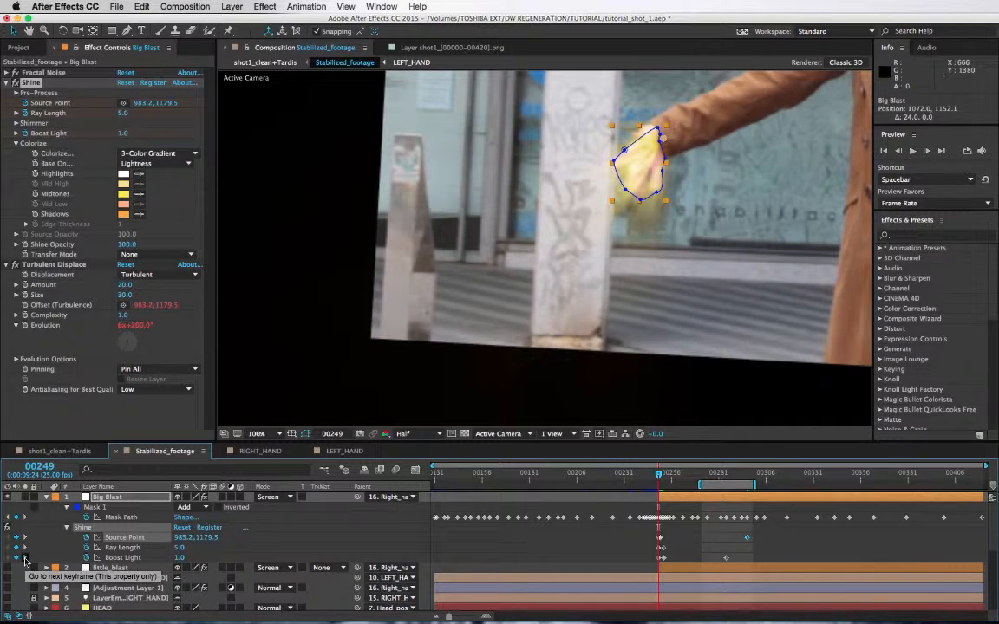
pyautogui.click(25, 560)
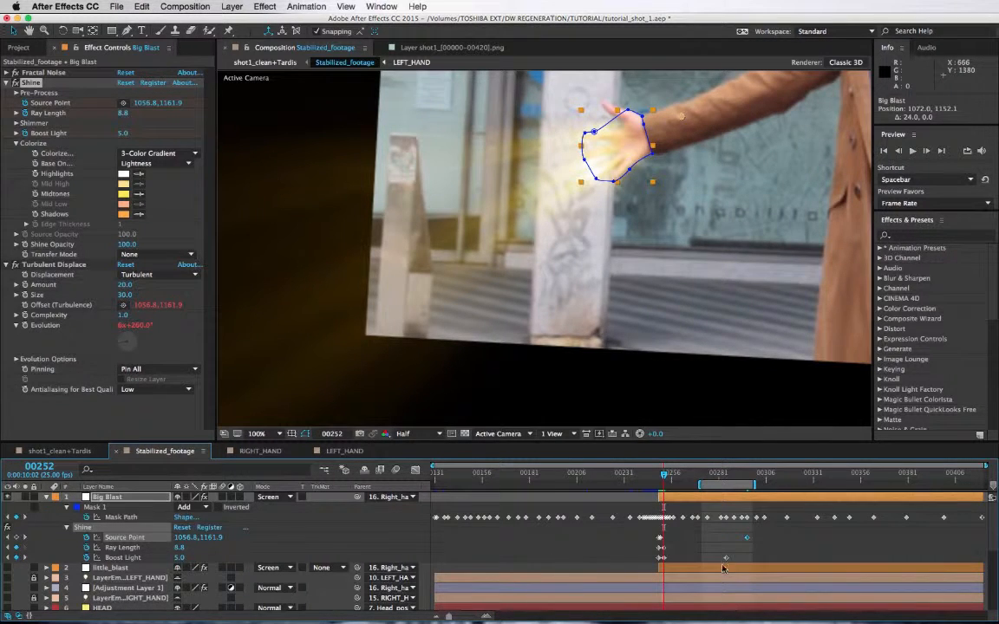
pyautogui.moveTo(725, 558); pyautogui.dragTo(670, 558)
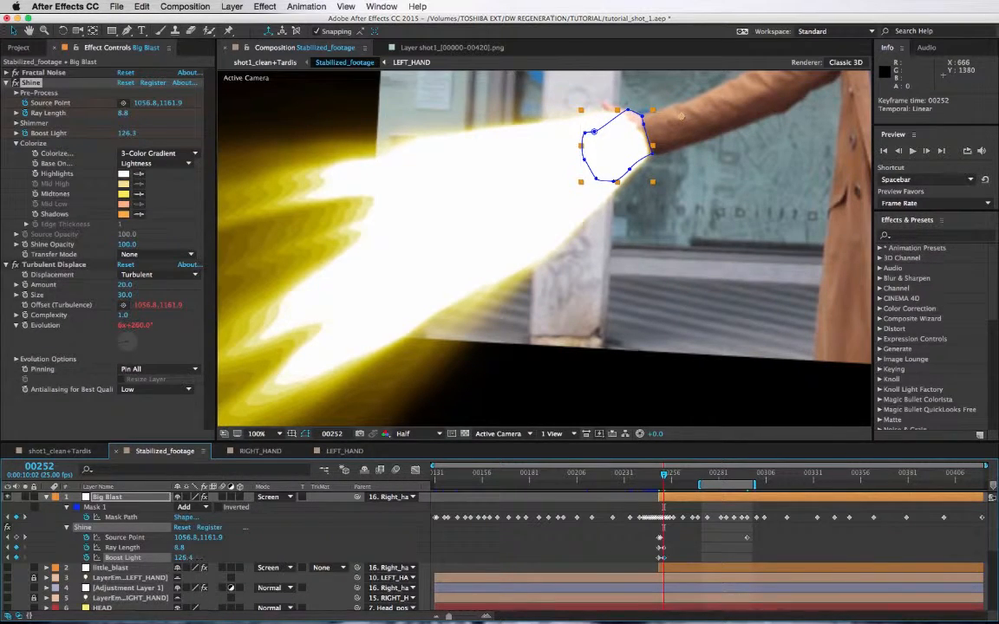
pyautogui.moveTo(183, 558); pyautogui.dragTo(196, 557)
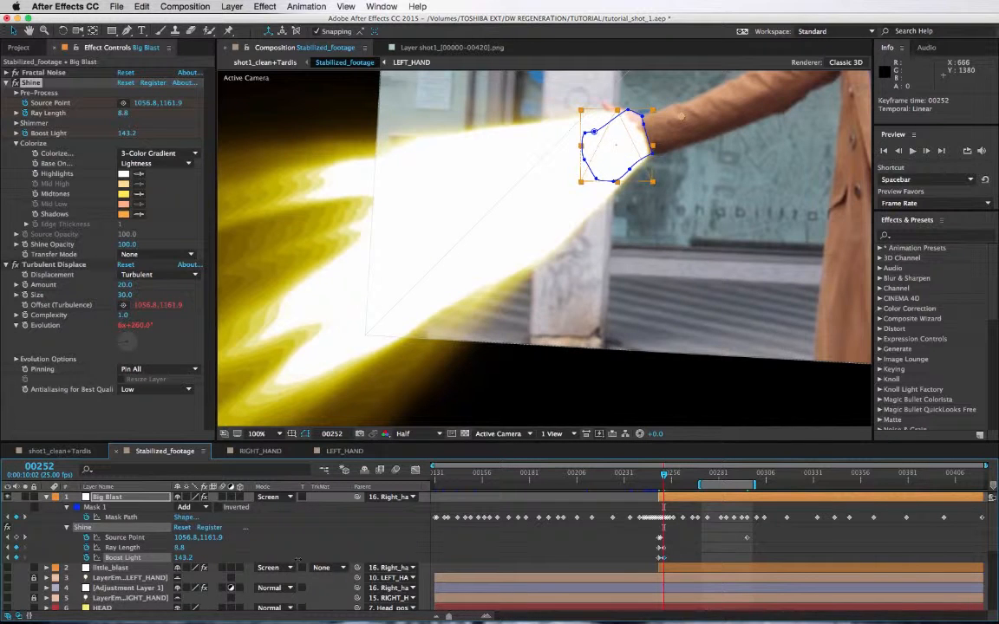
pyautogui.moveTo(343, 560); pyautogui.dragTo(352, 564)
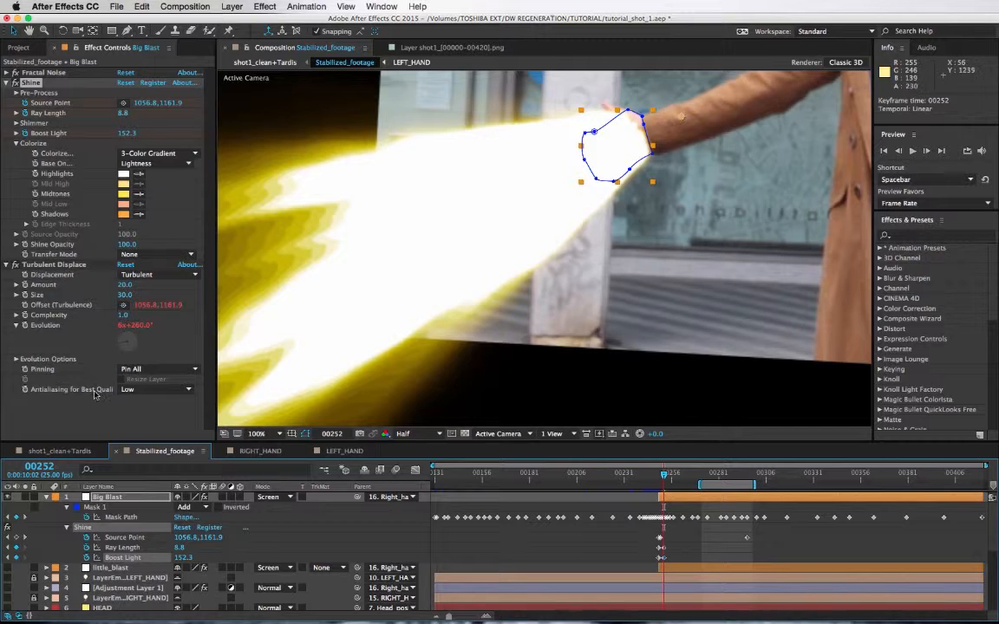
# Step: Examine the direction and shape of the blast at several frames between 278 and 377
pyautogui.press(',')
pyautogui.press(',')
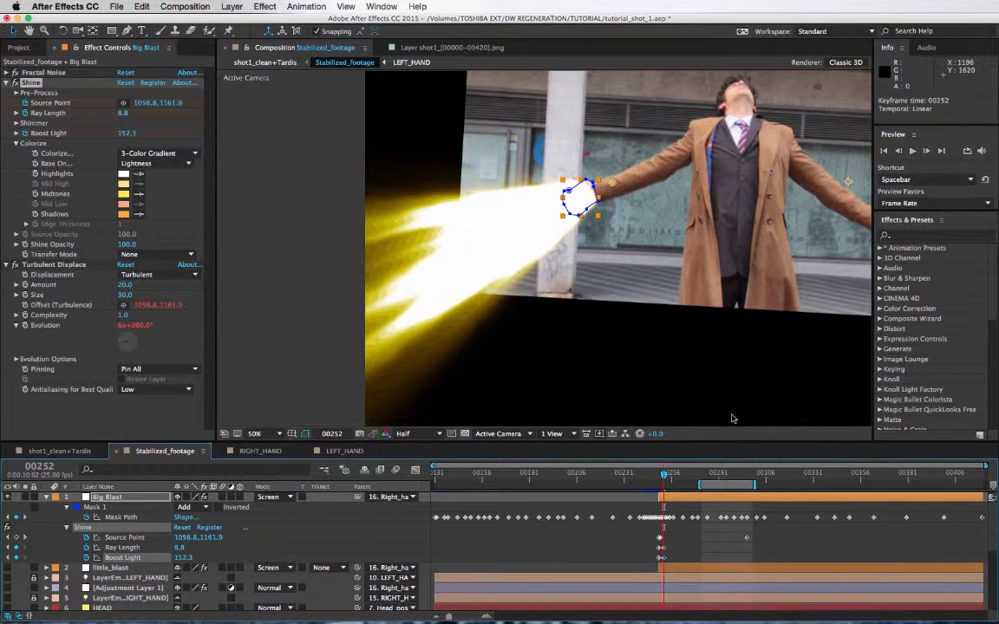
pyautogui.click(713, 483)
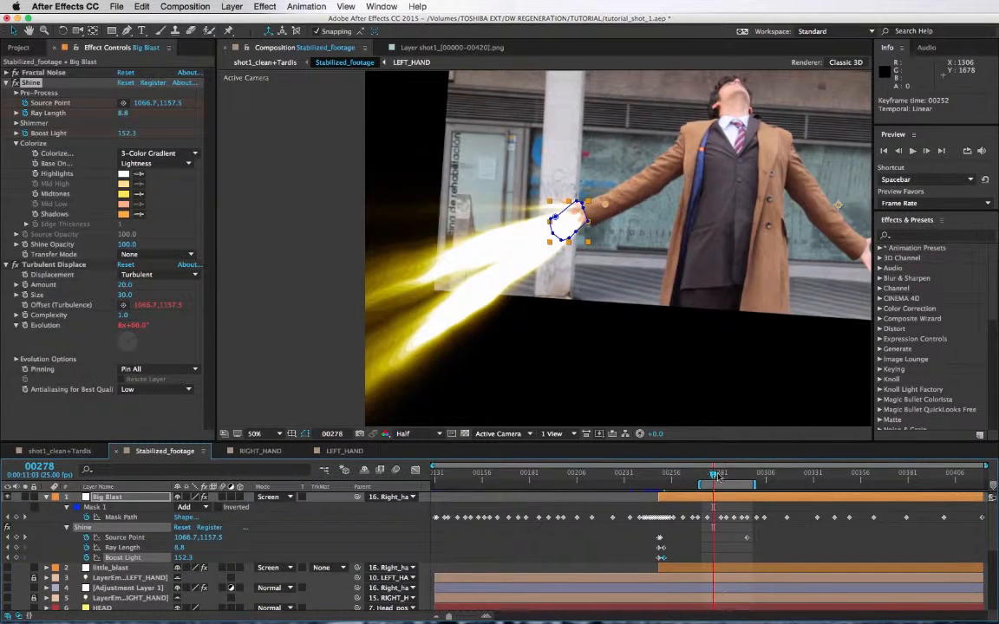
pyautogui.click(772, 473)
pyautogui.moveTo(772, 472); pyautogui.dragTo(902, 472)
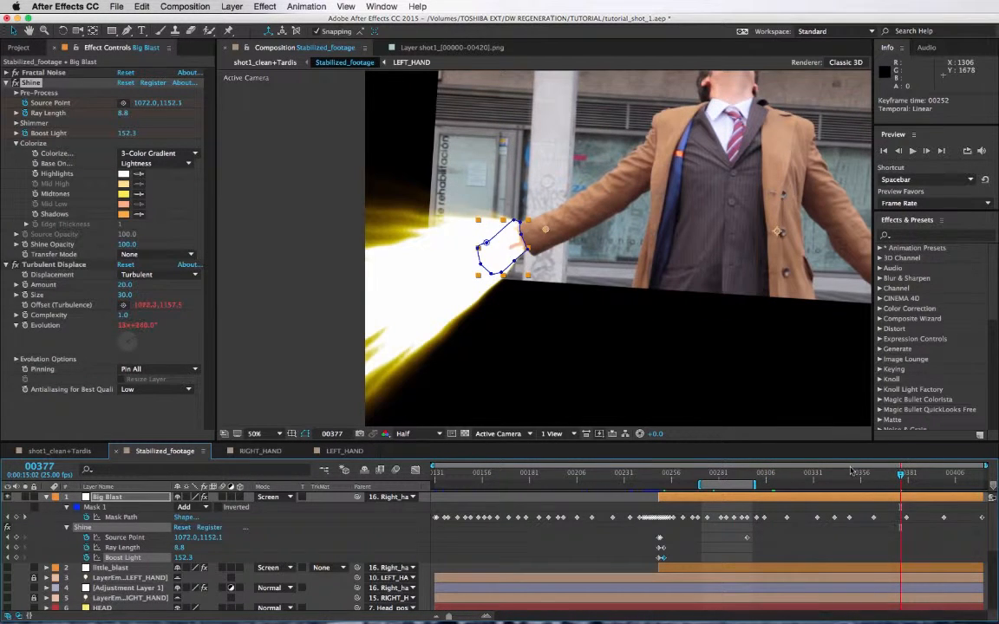
pyautogui.click(796, 474)
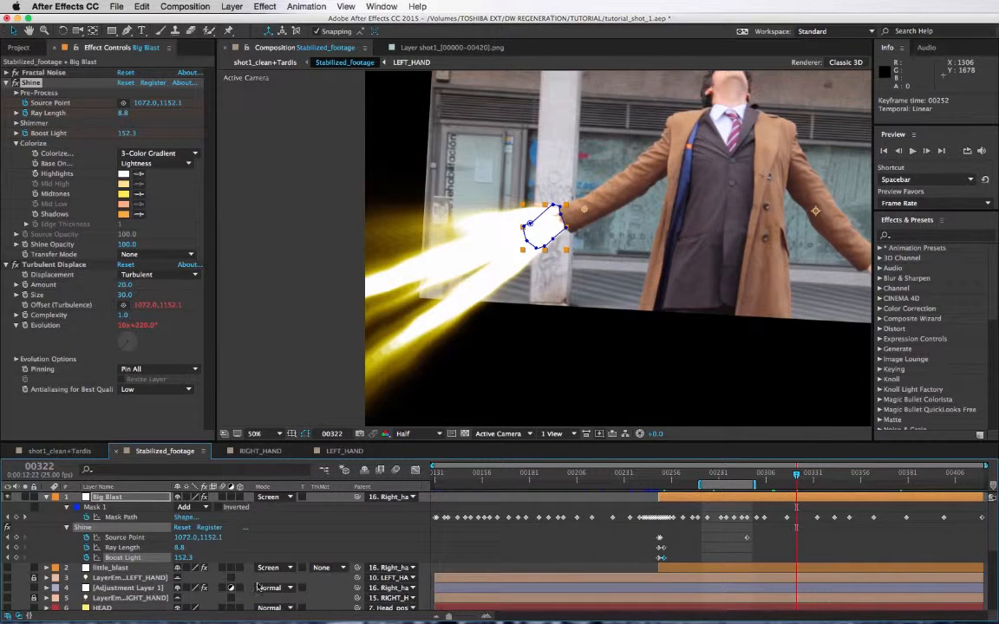
# Step: Set Shine's Ray Length keyframe at frame 252 to 10.1 and check the blast at frame 307
pyautogui.click(8, 547)
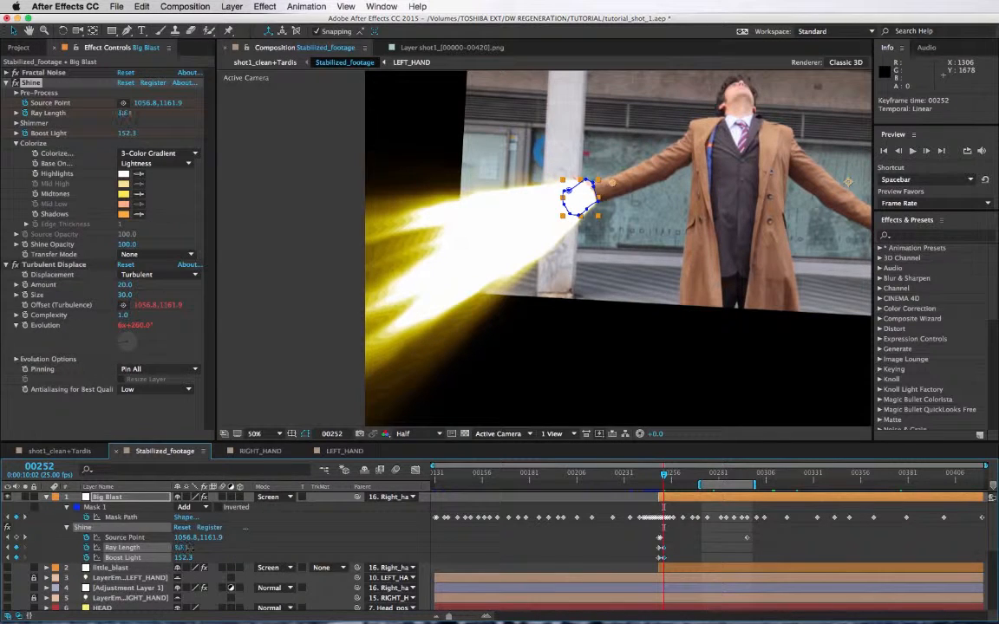
pyautogui.moveTo(180, 547); pyautogui.dragTo(202, 547)
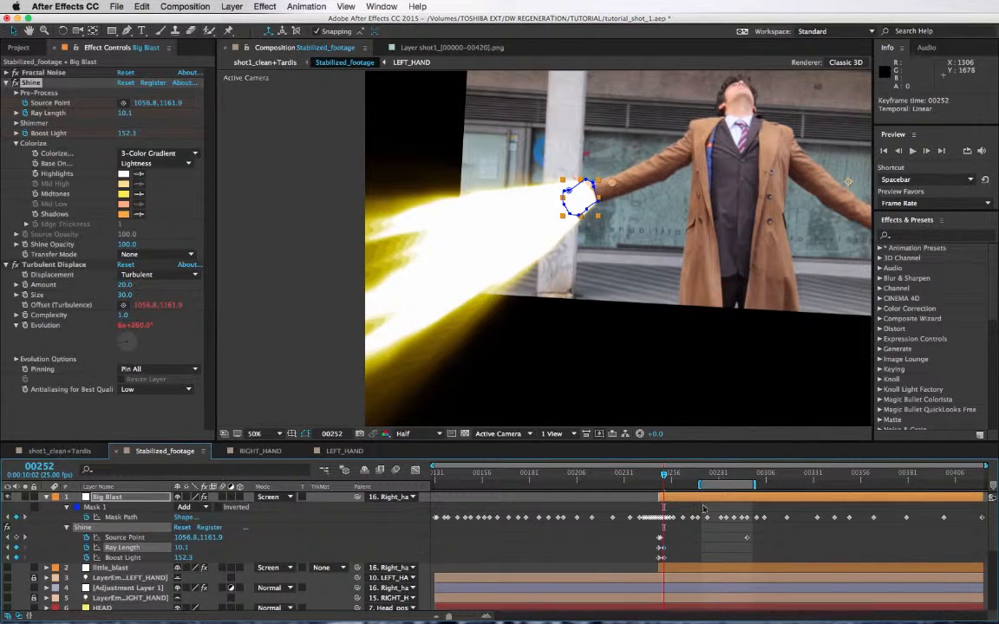
pyautogui.moveTo(729, 479); pyautogui.dragTo(768, 484)
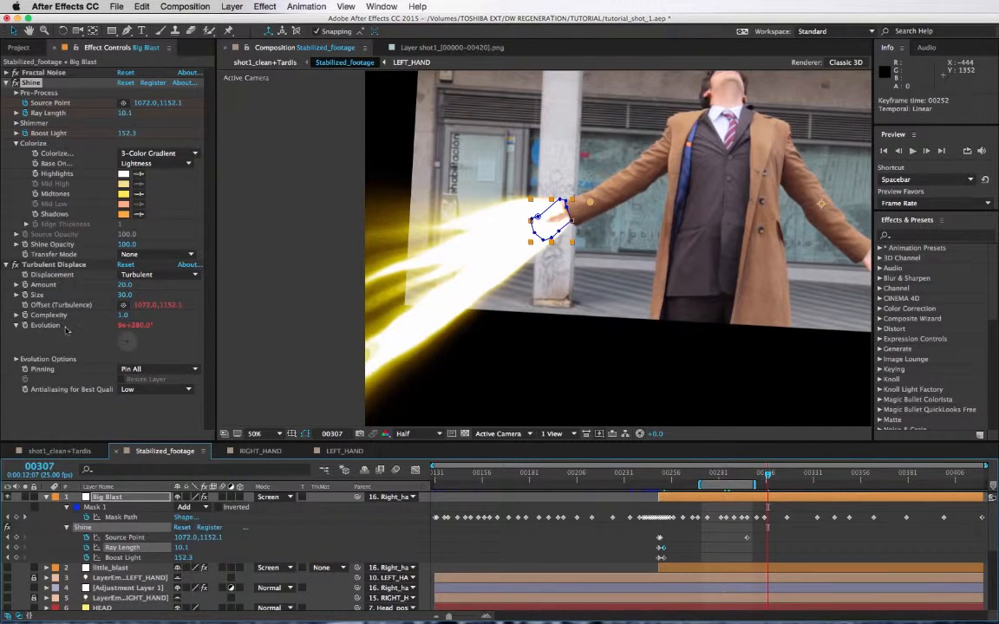
# Step: Try different distortion strengths for Big Blast's Turbulent Displace, settling on an Amount of 32 and a Size of 65
pyautogui.click(47, 265)
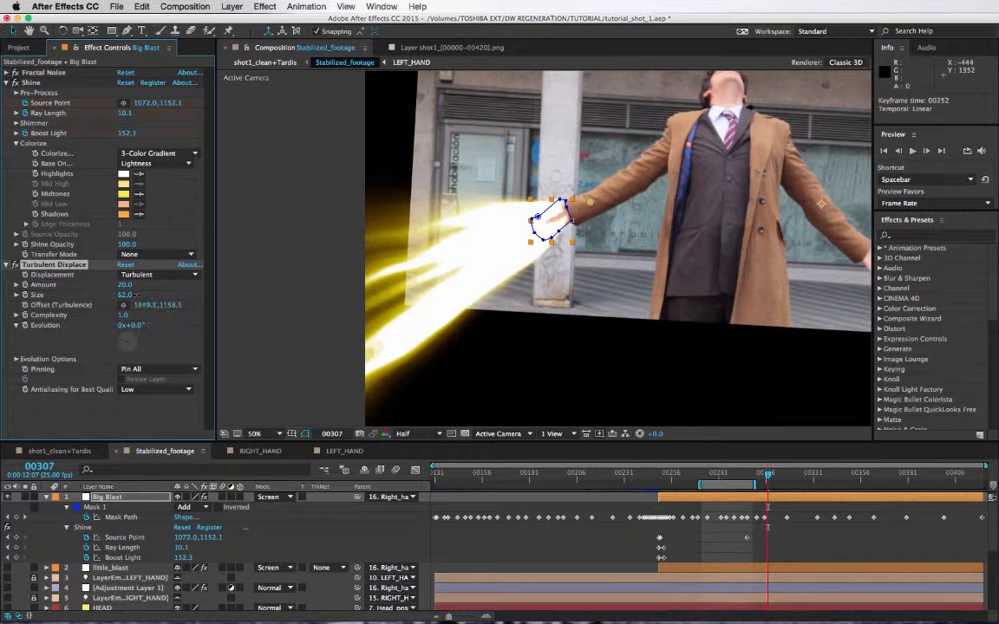
pyautogui.moveTo(124, 286); pyautogui.dragTo(142, 289)
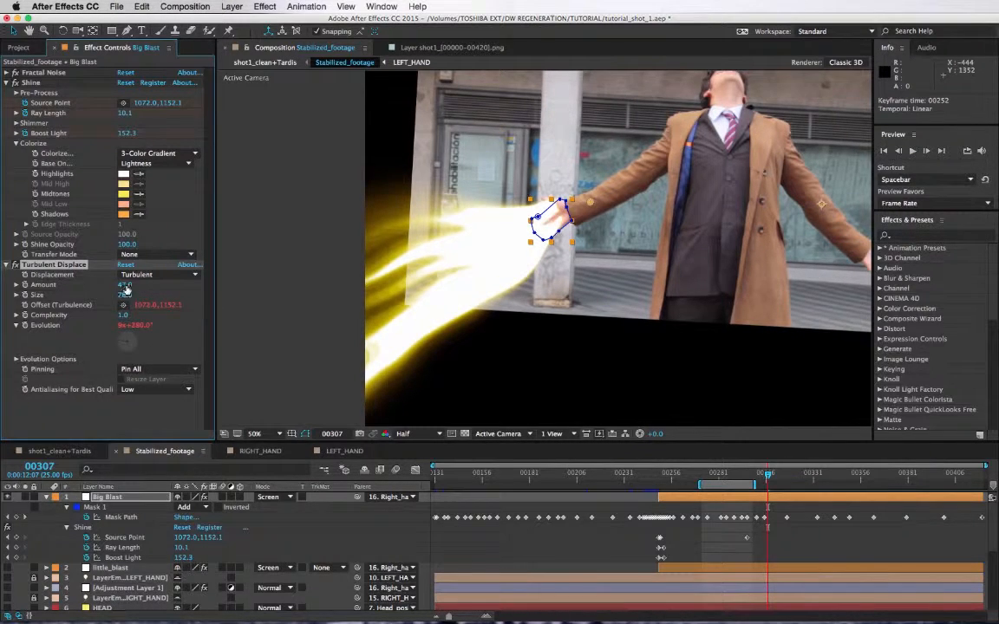
pyautogui.hotkey('ctrl', 'z')
pyautogui.hotkey('ctrl', 'z')
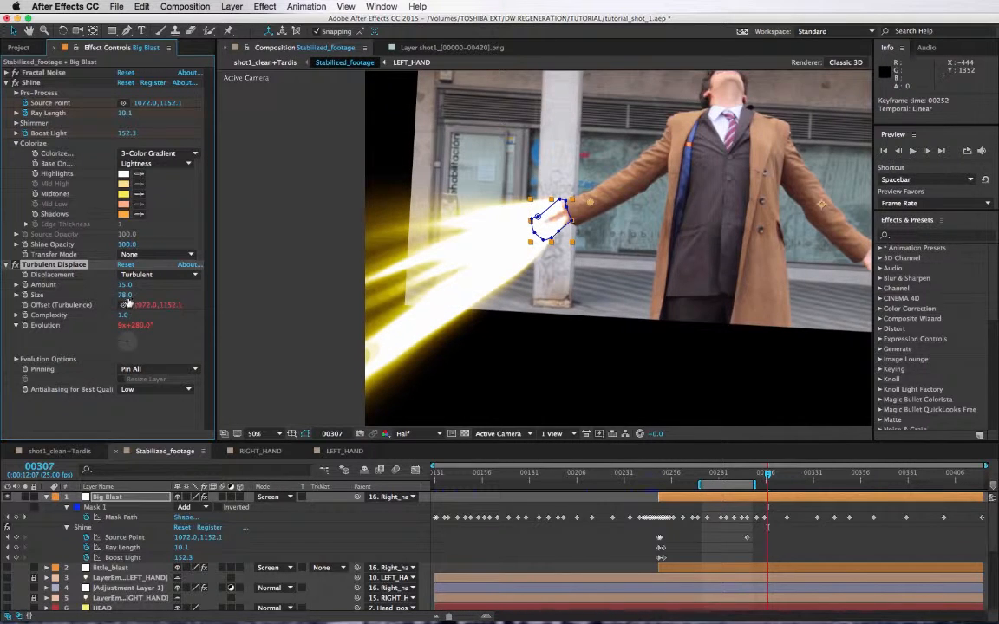
pyautogui.hotkey('ctrl', 'z')
pyautogui.hotkey('ctrl', 'z')
pyautogui.hotkey('ctrl', 'z')
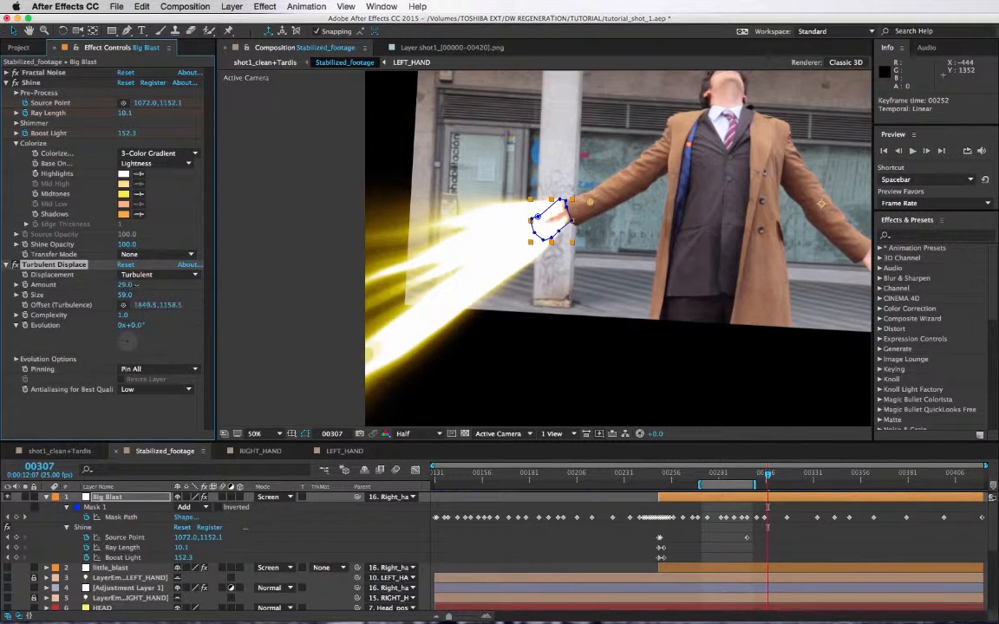
pyautogui.hotkey('ctrl', 'z')
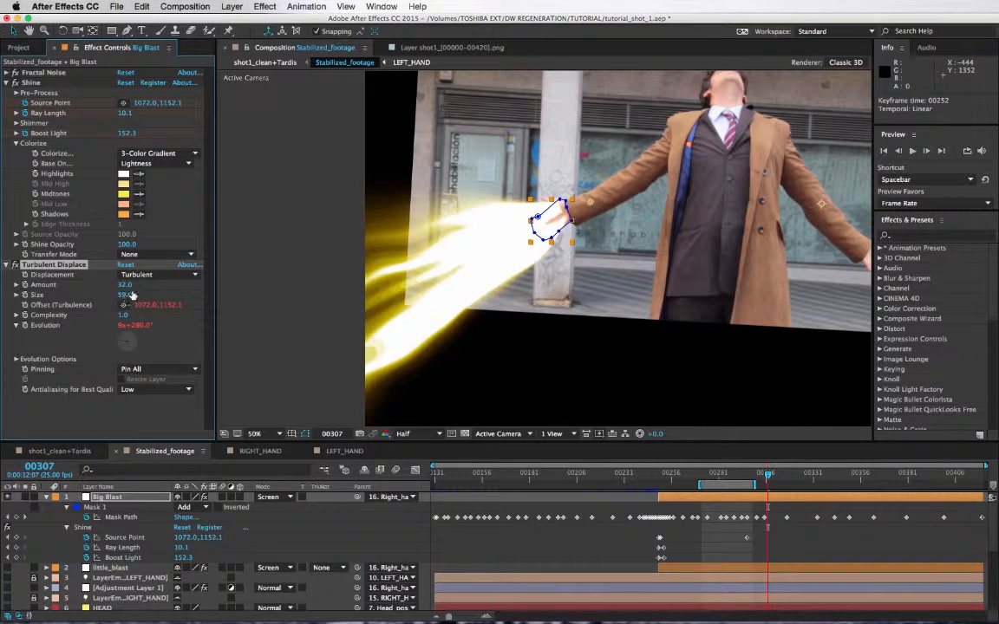
pyautogui.hotkey('ctrl', 'z')
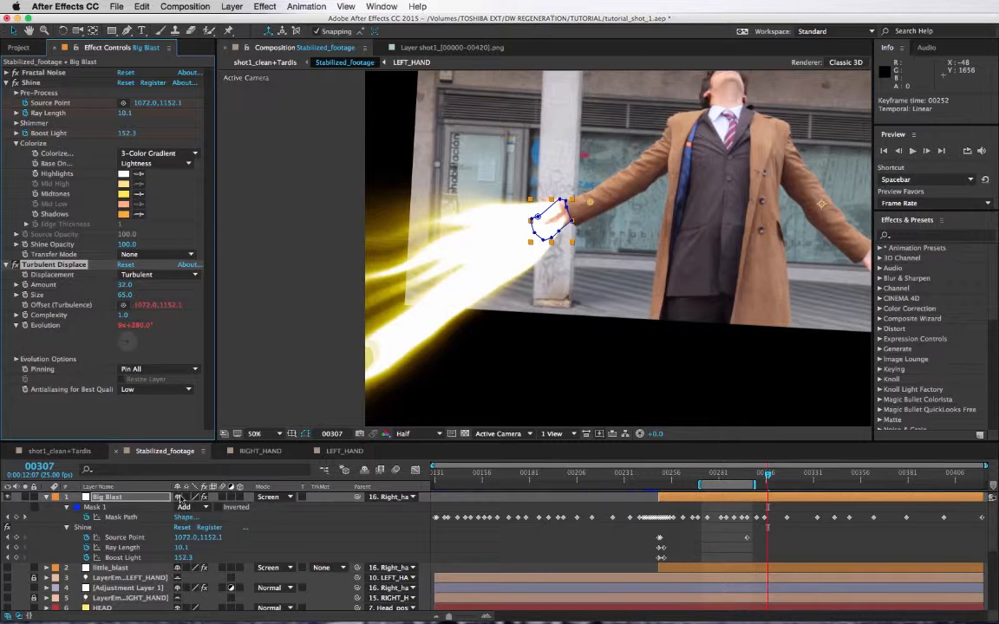
# Step: Reveal Big Blast's expressions and change Turbulent Displace's Evolution expression to time*600
pyautogui.press('e')
pyautogui.press('e')
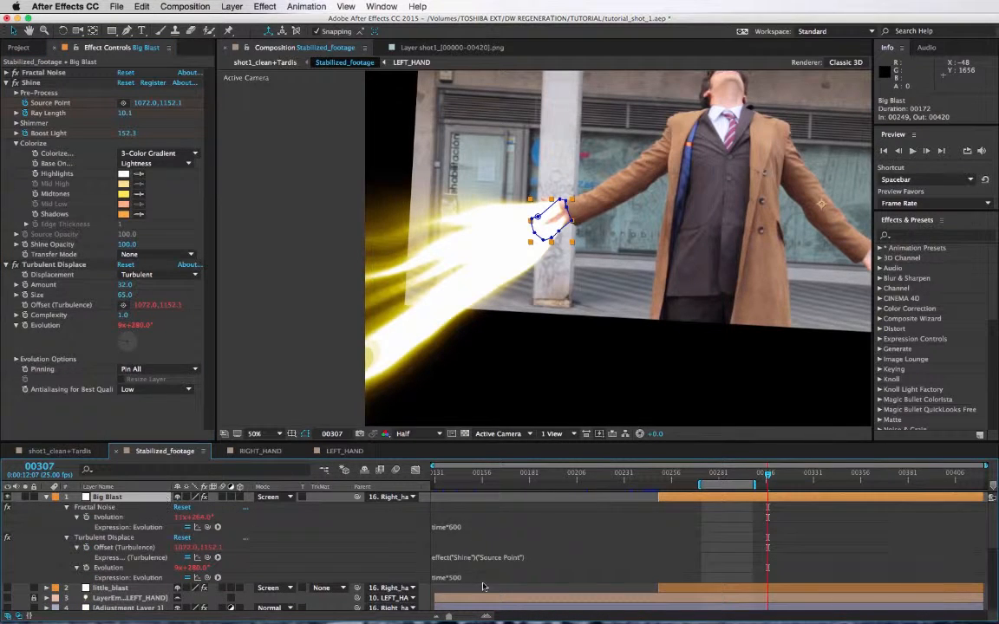
pyautogui.click(469, 578)
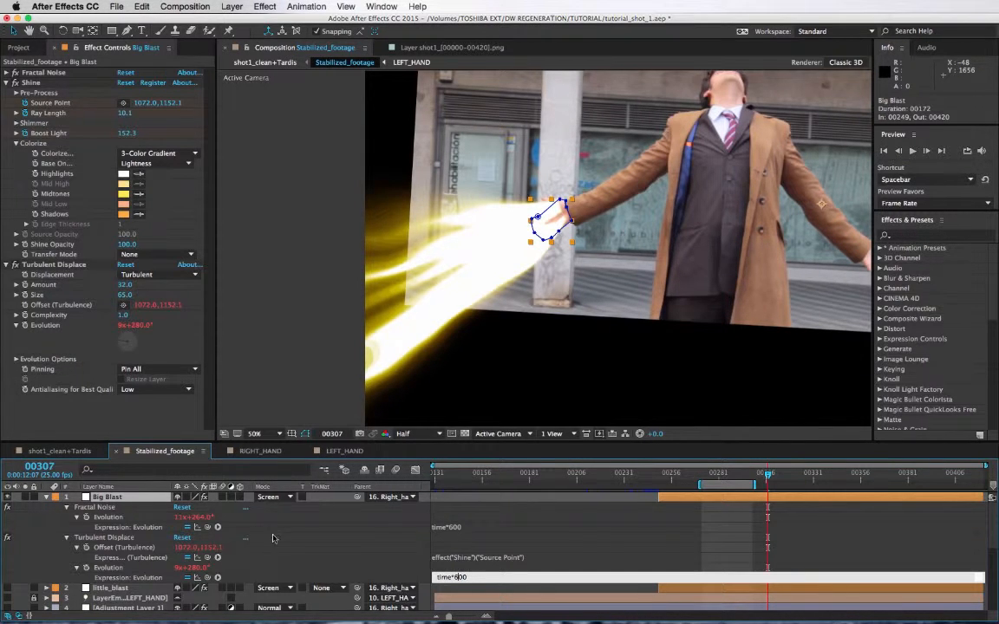
pyautogui.click(273, 539)
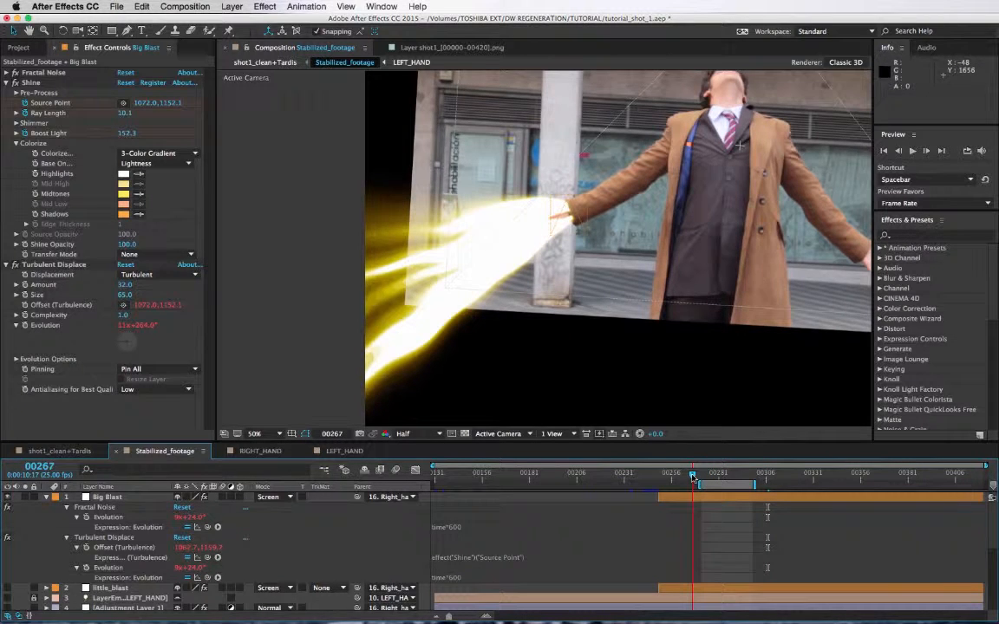
# Step: Make the little_blast layer visible and examine it combined with Big Blast around the hand at frame 273
pyautogui.click(693, 476)
pyautogui.moveTo(693, 476); pyautogui.dragTo(703, 479)
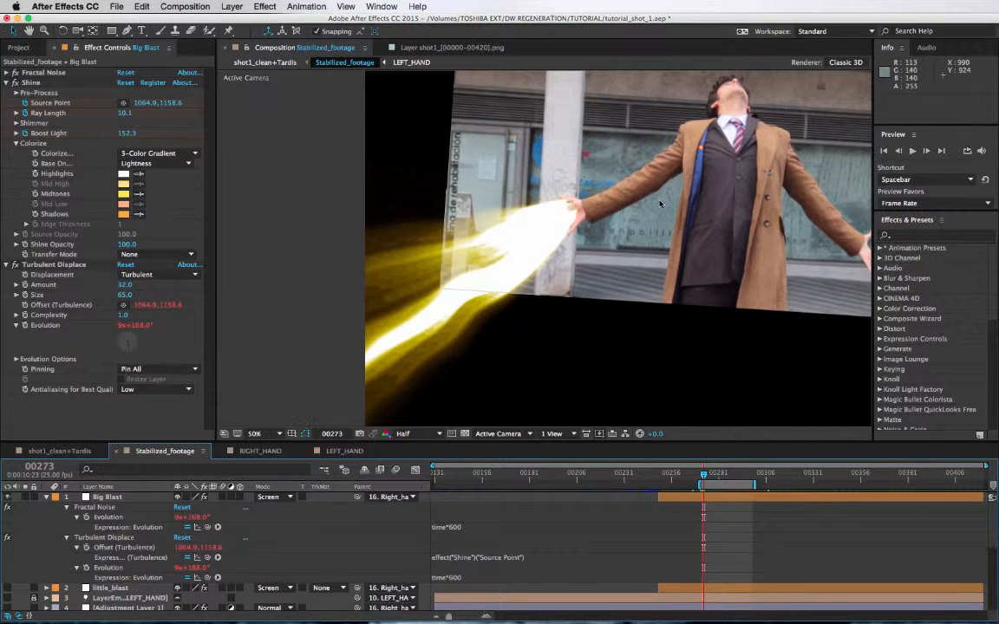
pyautogui.scroll(2, 585, 220)
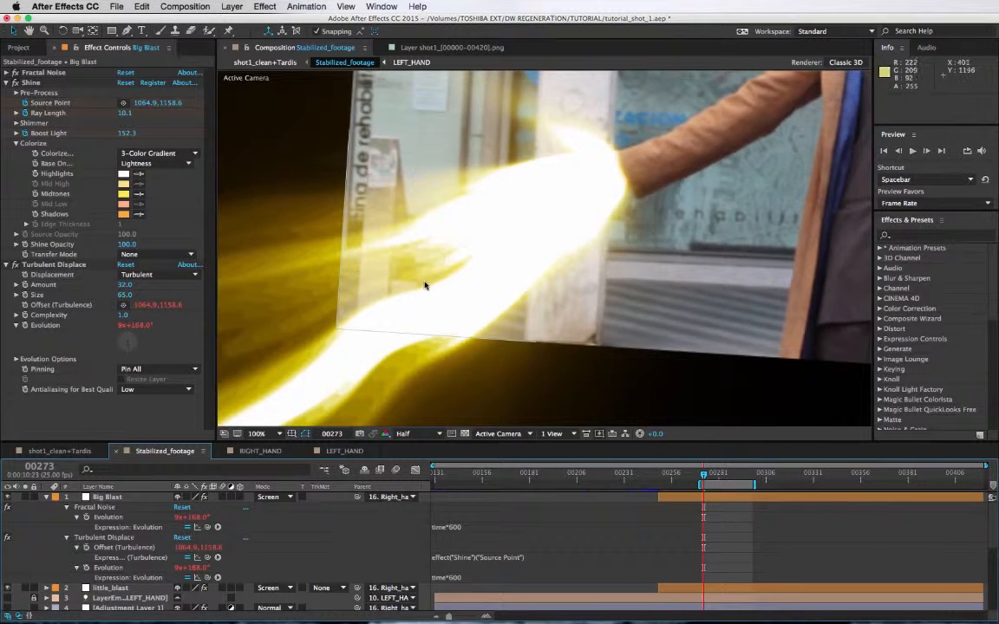
pyautogui.scroll(-2, 497, 243)
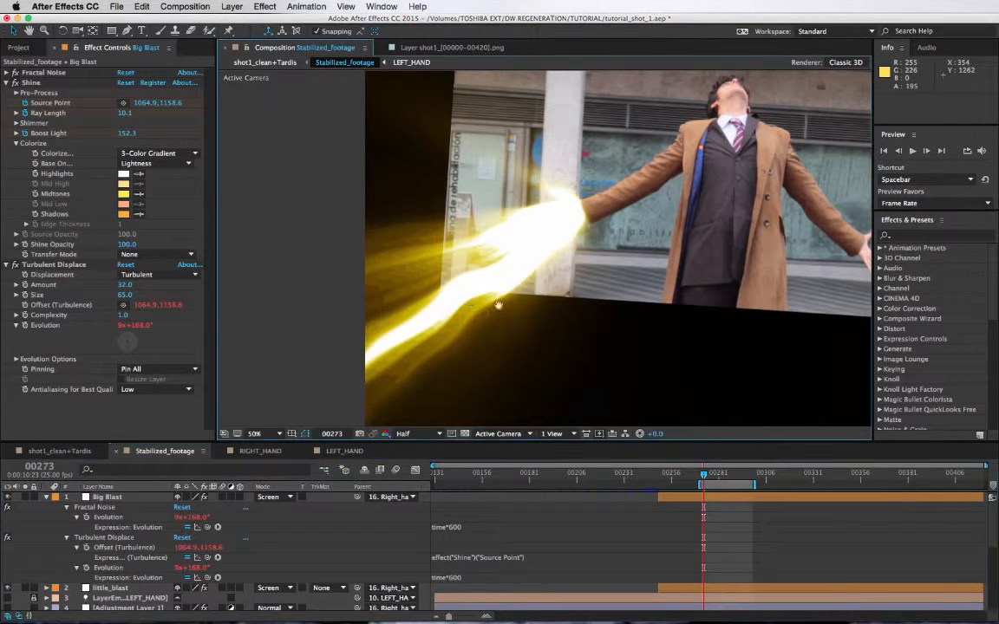
pyautogui.hscroll(-5, 608, 307)
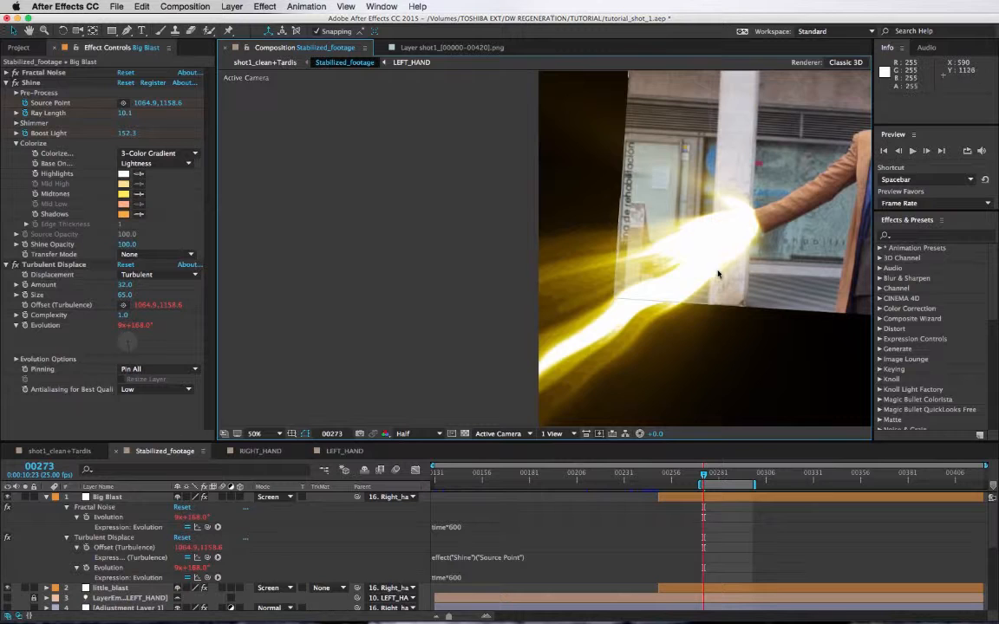
pyautogui.moveTo(718, 268); pyautogui.dragTo(618, 292)
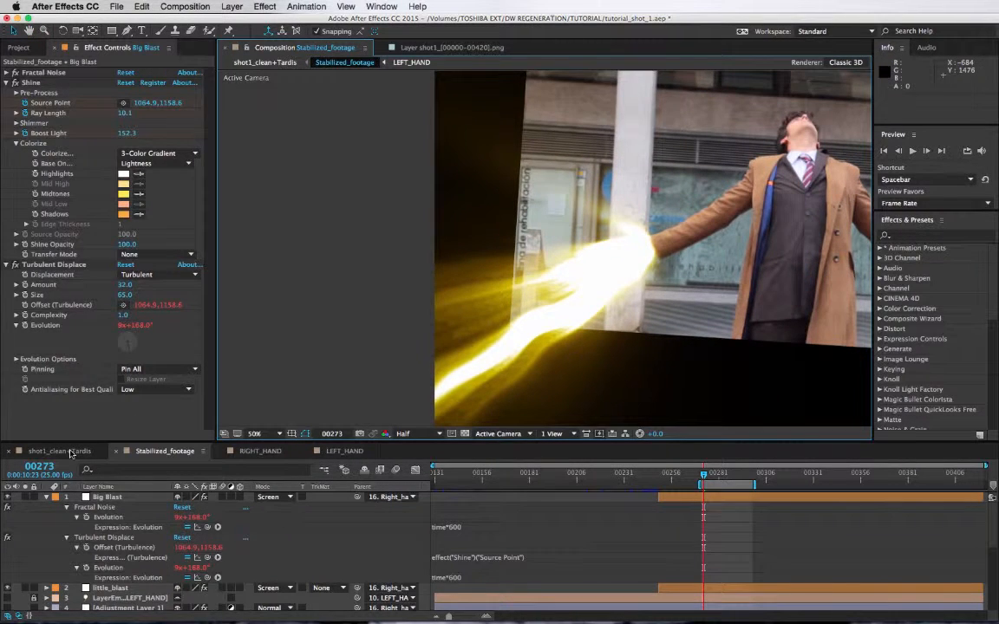
# Step: In the shot1_clean+Tardis composition, start the work area at frame 255 and preview the blast, lowering the resolution to Half
pyautogui.click(69, 452)
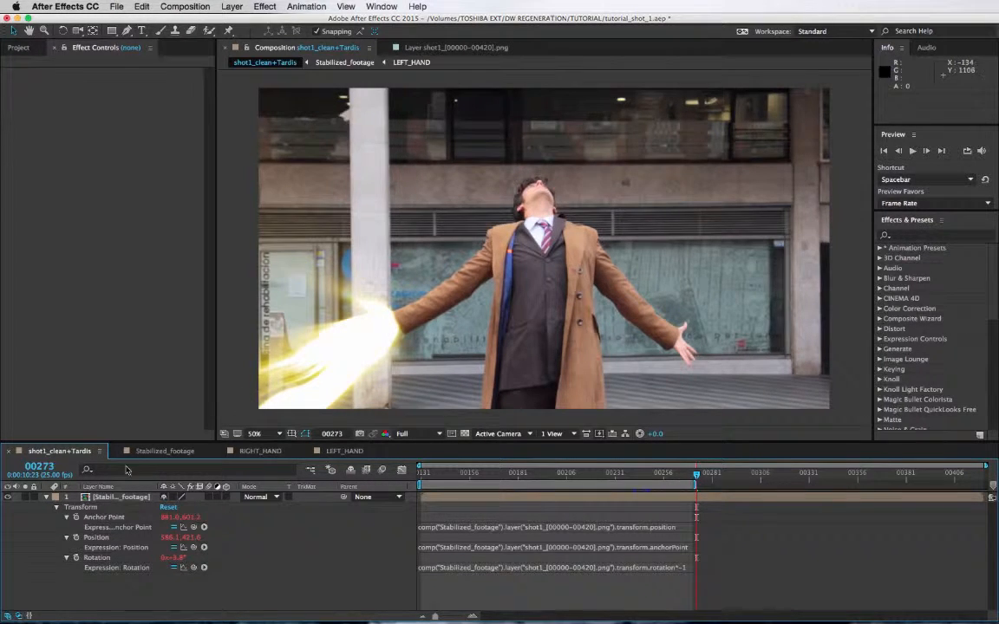
pyautogui.click(662, 476)
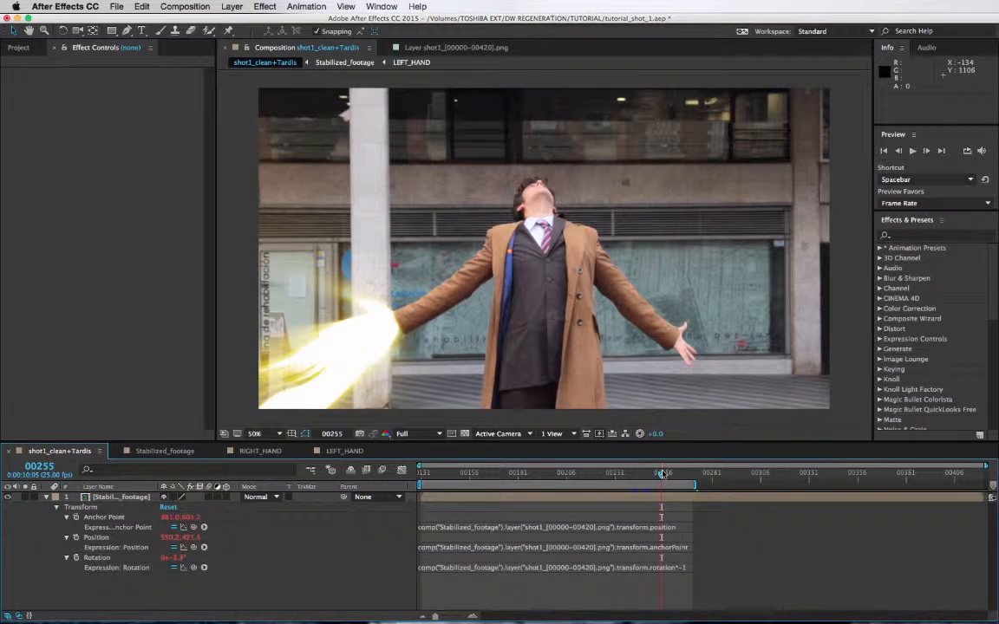
pyautogui.press('b')
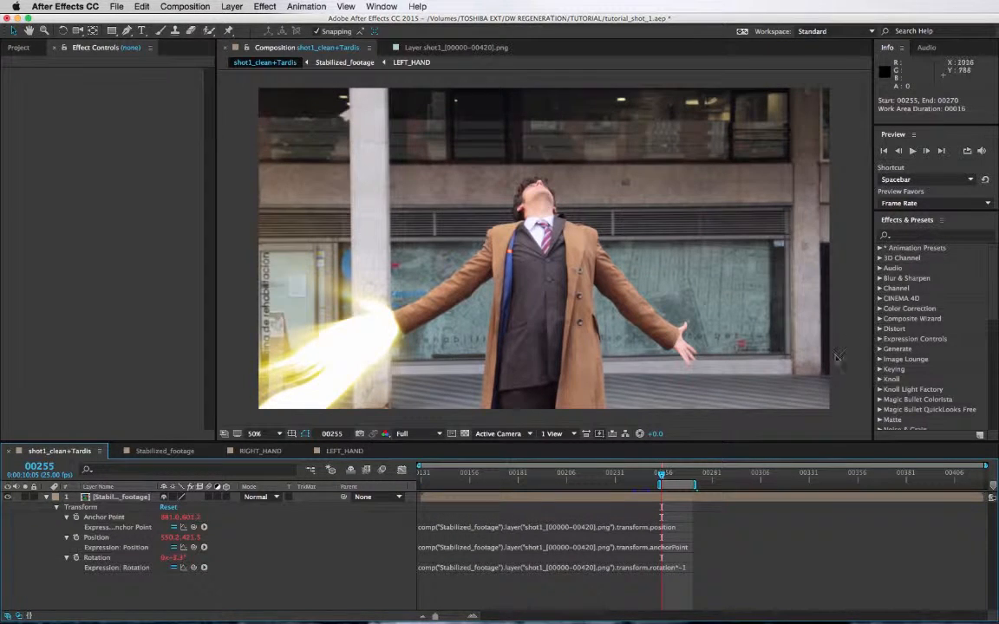
pyautogui.press('space')
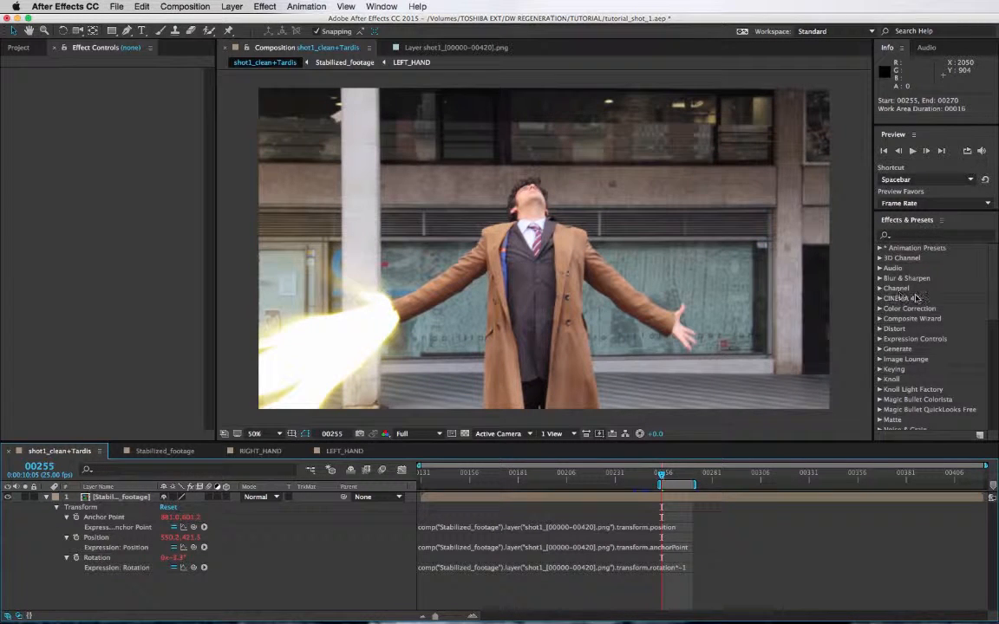
pyautogui.press('space')
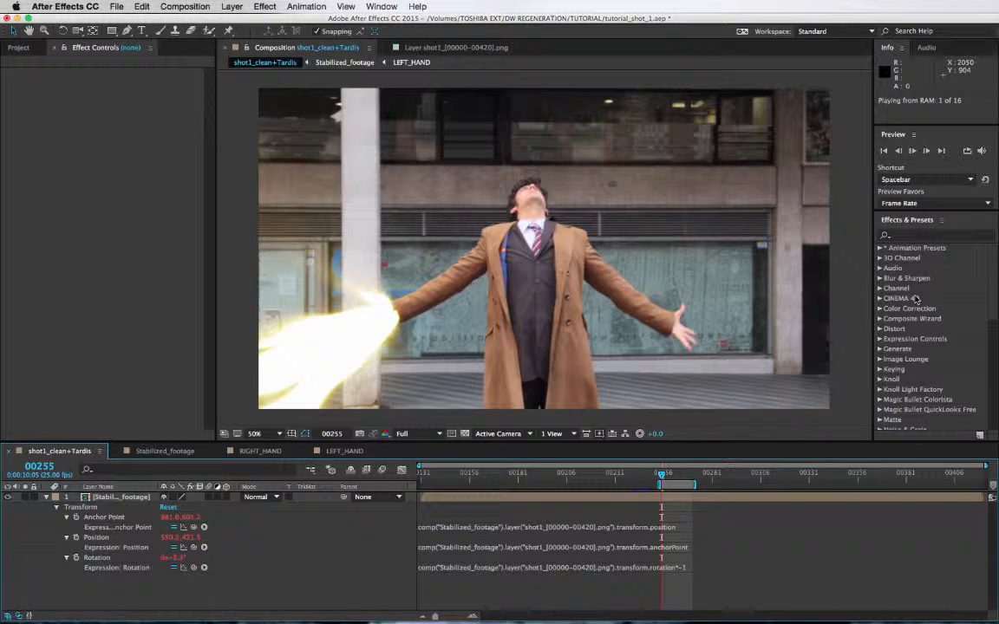
pyautogui.click(403, 433)
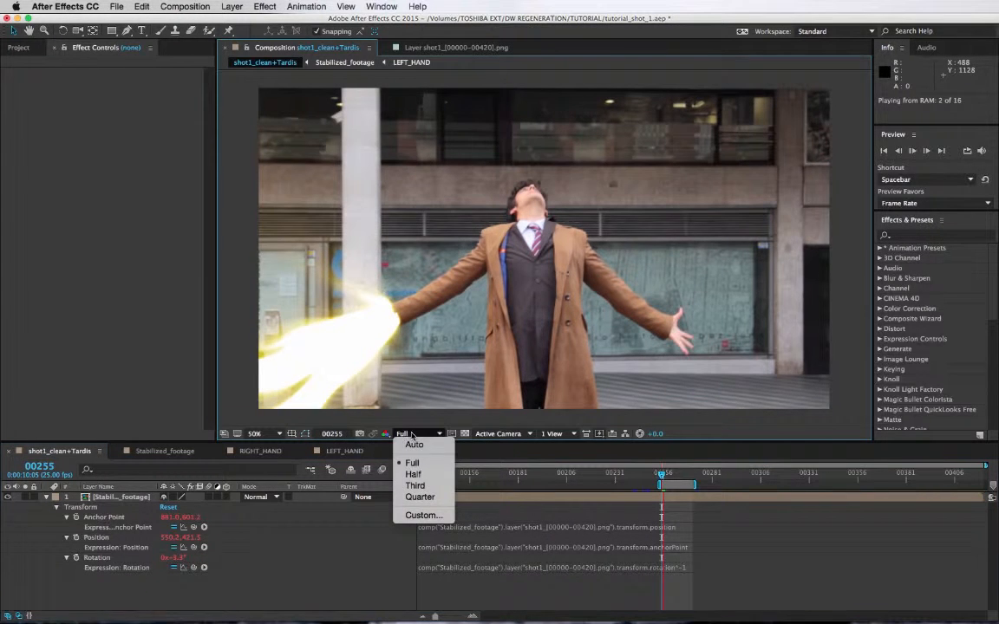
pyautogui.click(413, 476)
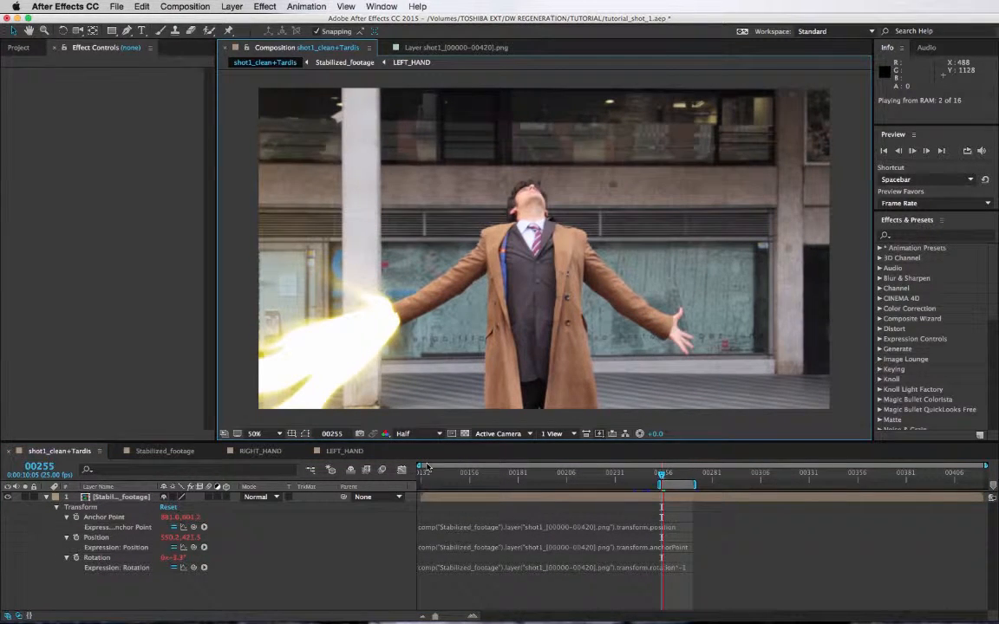
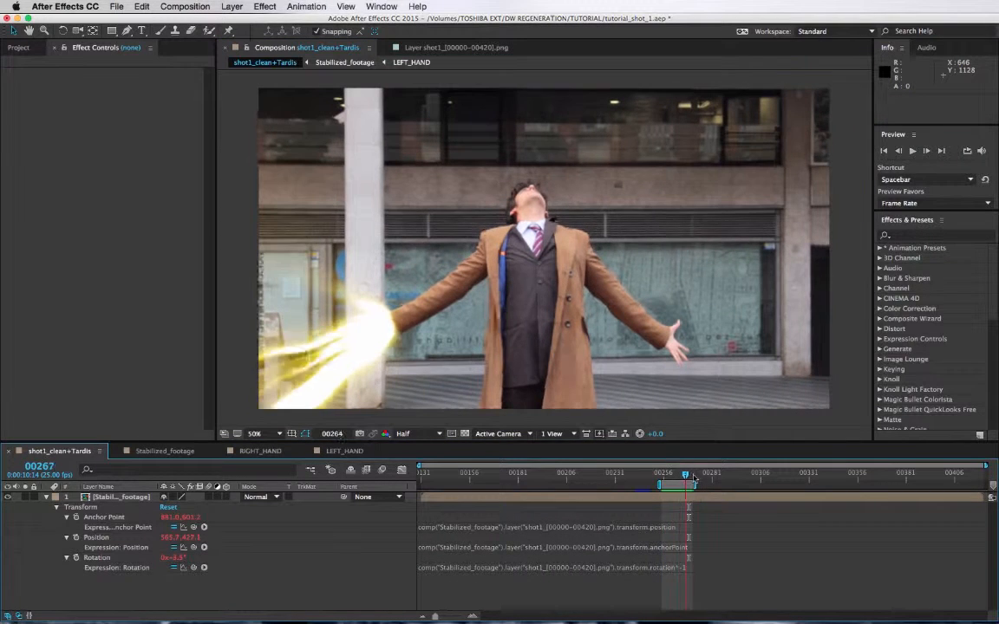
# Step: Open the Stabilized_footage composition and change the Big Blast layer's Fractal Noise Evolution expression to time*700
pyautogui.click(725, 477)
pyautogui.click(751, 476)
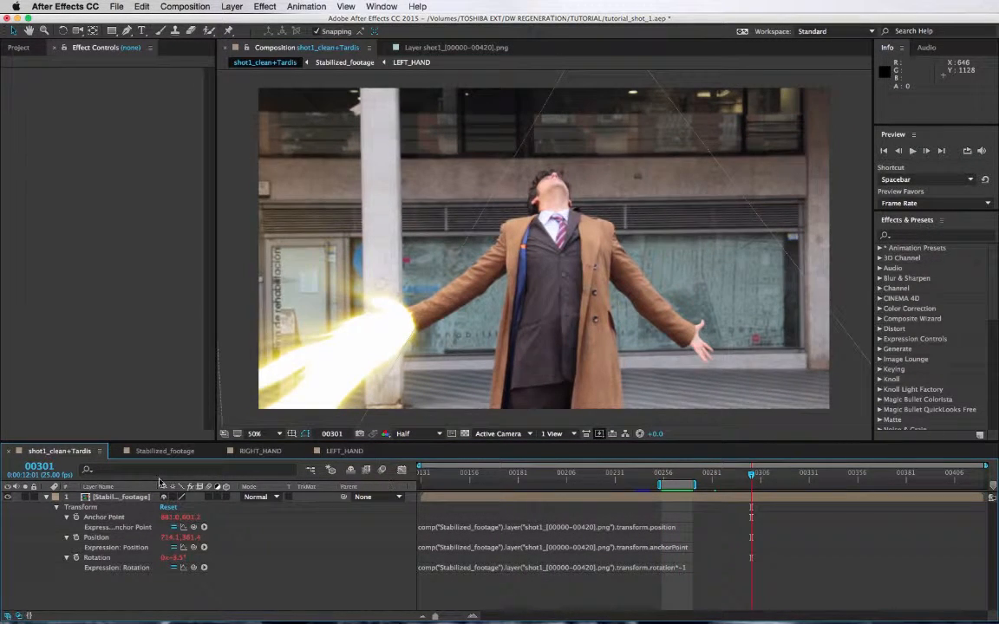
pyautogui.doubleClick(104, 497)
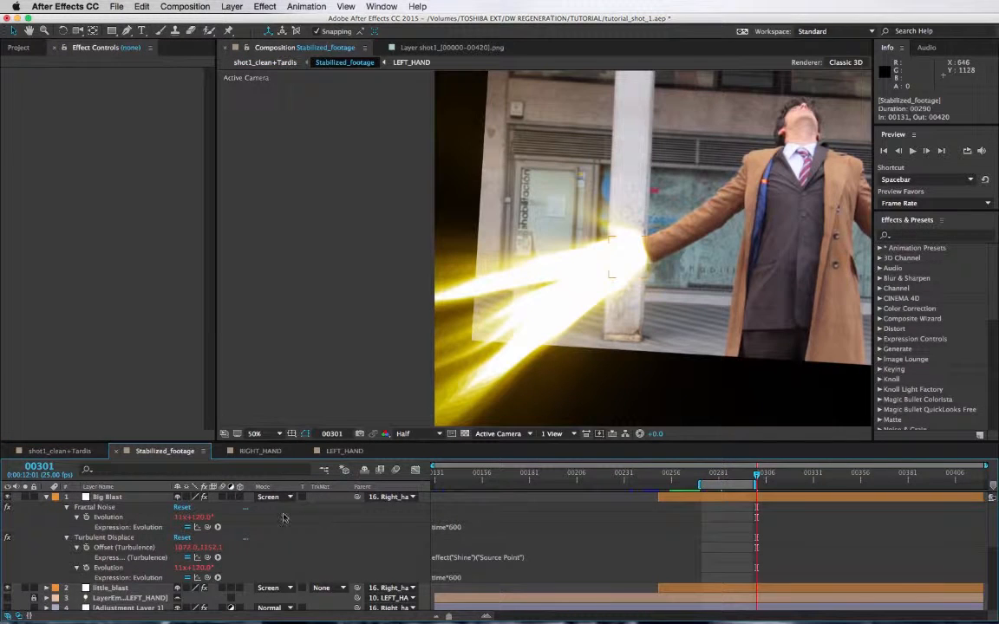
pyautogui.click(471, 528)
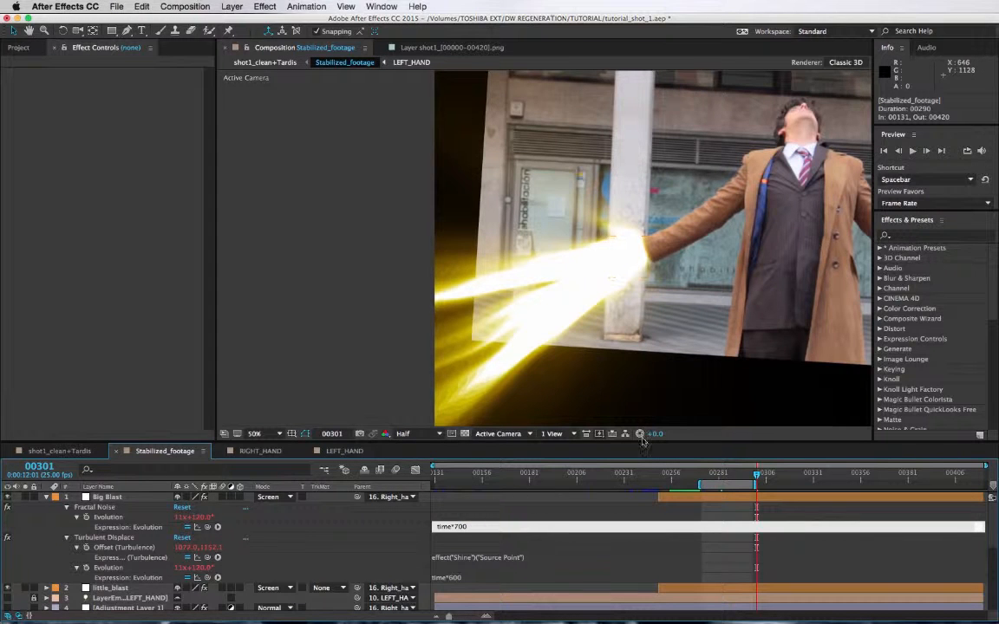
pyautogui.press('KP_Enter')
# Step: At frame 320, set the Big Blast layer's Fractal Noise Brightness to 2.0, undoing a trial increase to 47
pyautogui.moveTo(766, 475); pyautogui.dragTo(792, 477)
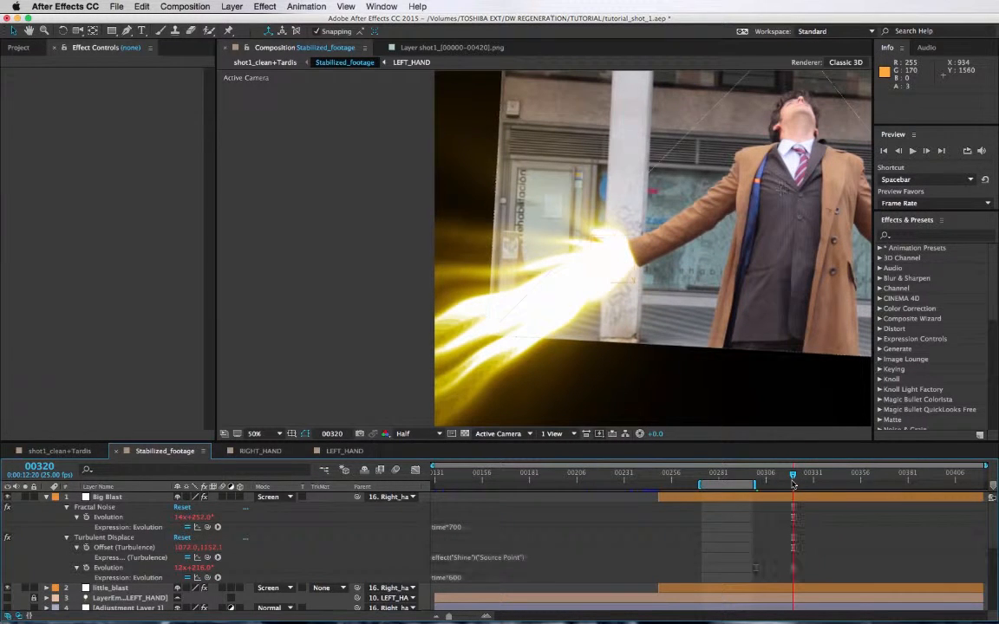
pyautogui.click(109, 498)
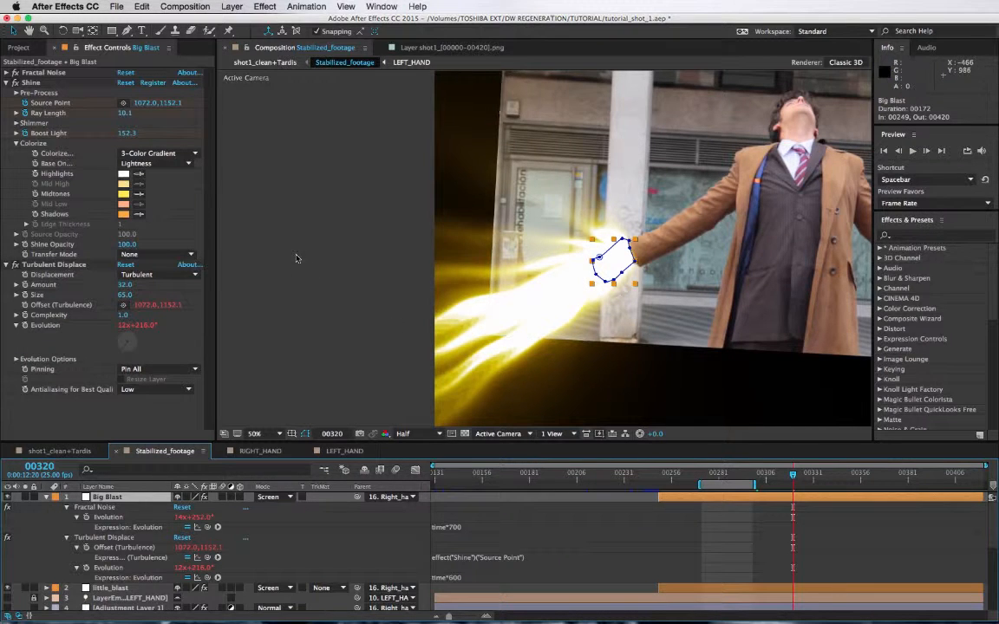
pyautogui.click(6, 74)
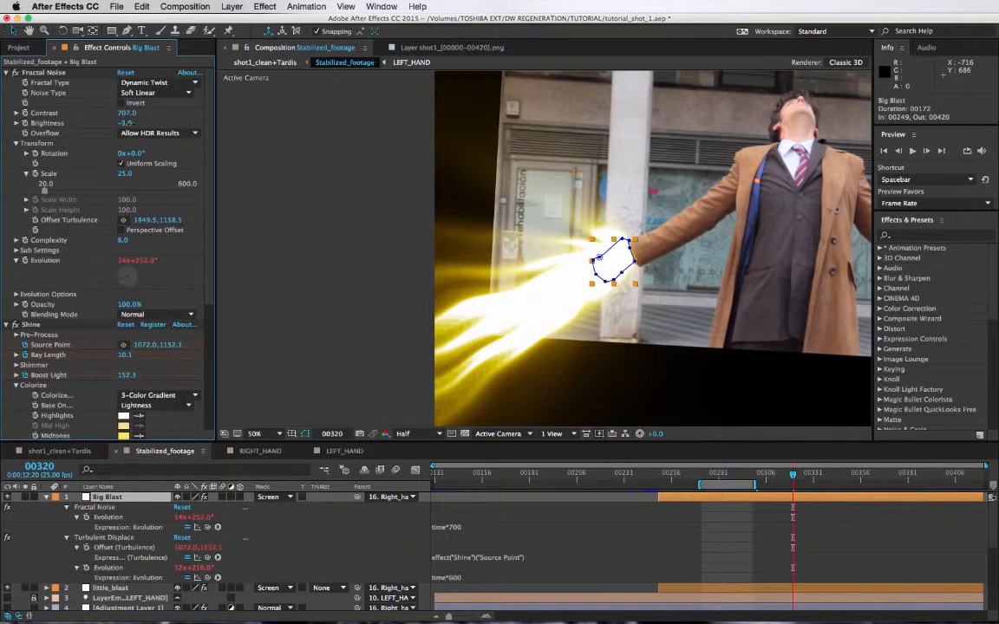
pyautogui.moveTo(130, 123); pyautogui.dragTo(134, 124)
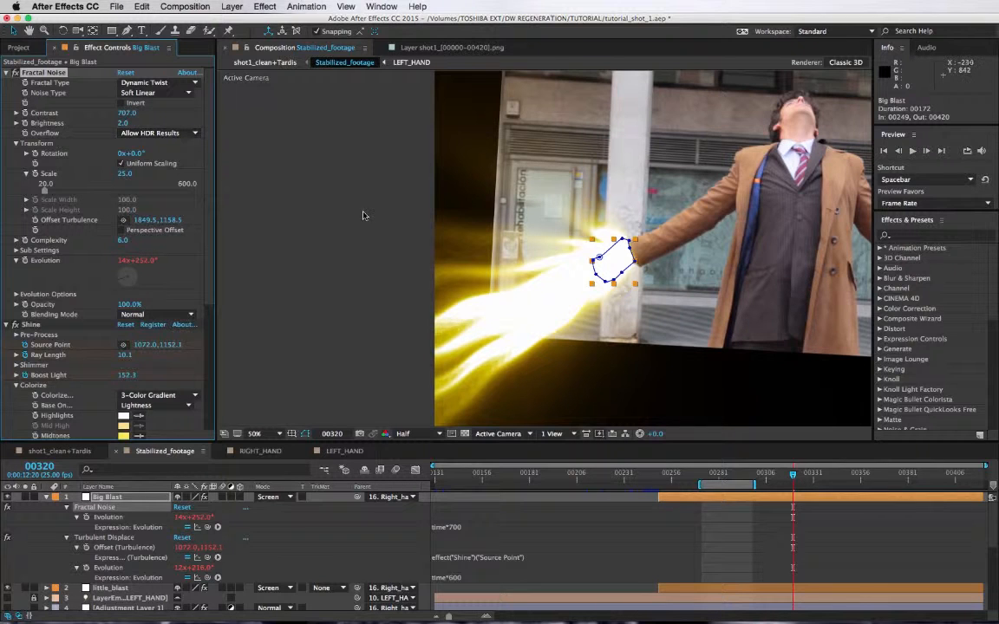
pyautogui.moveTo(127, 126)
pyautogui.mouseDown()
pyautogui.moveTo(118, 112)
pyautogui.moveTo(144, 119)
pyautogui.moveTo(133, 124)
pyautogui.mouseUp()
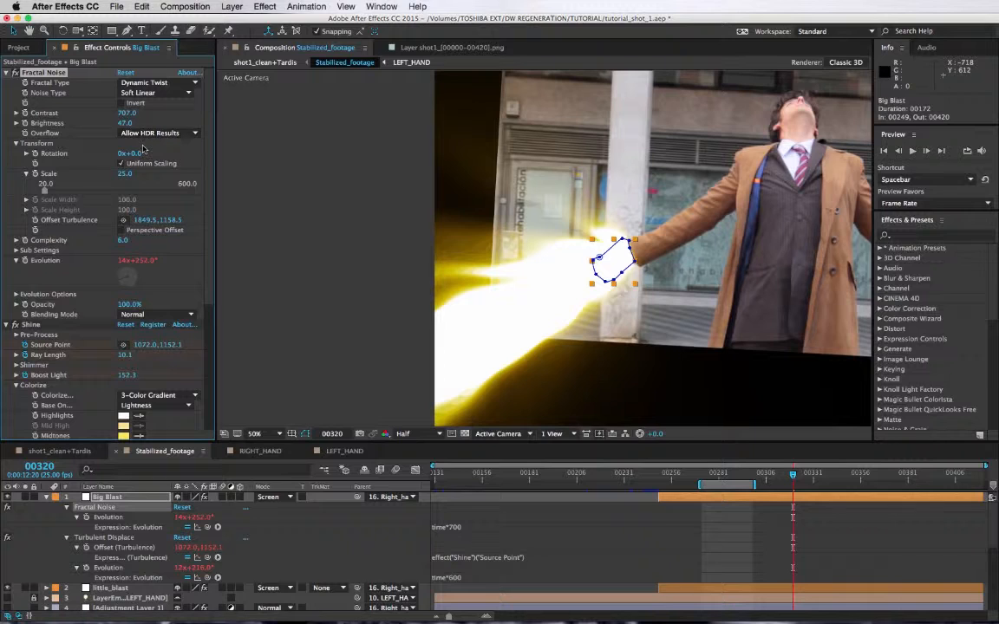
pyautogui.press('super+z')
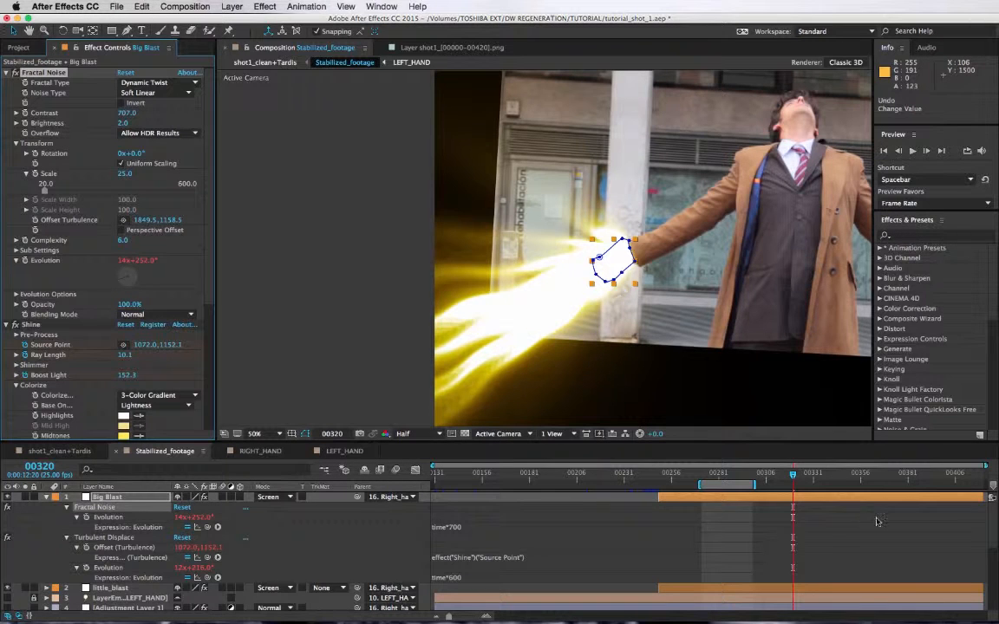
# Step: Inspect the blast at frames 392 and 339, and set the Shine effect's Boost Light to 169.1
pyautogui.click(929, 475)
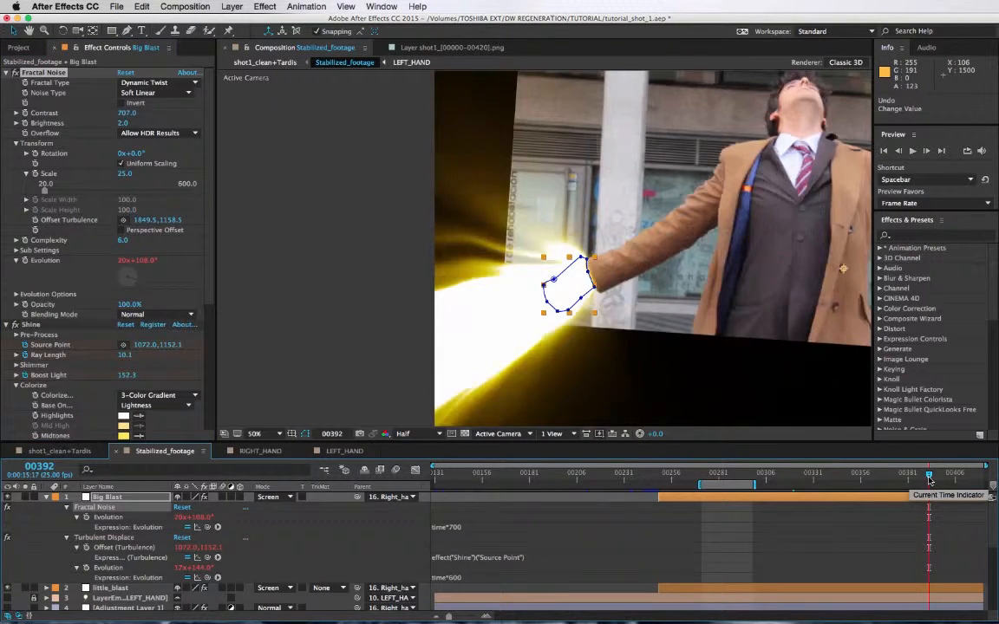
pyautogui.click(829, 476)
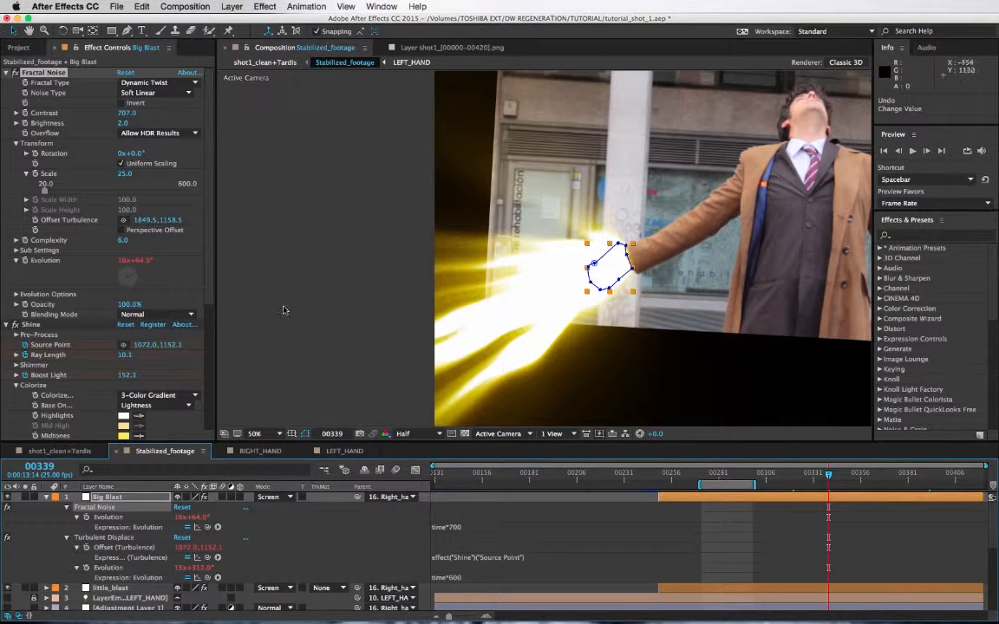
pyautogui.moveTo(157, 378); pyautogui.dragTo(224, 383)
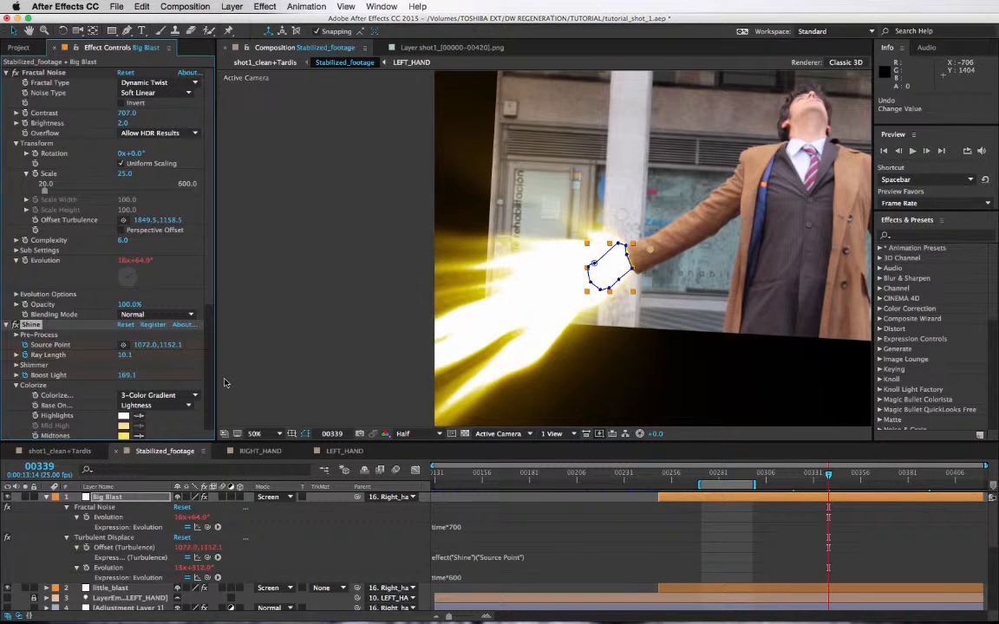
# Step: Set the Shine effect's Shimmer Amount to 55 on Big Blast and check the blast up to frame 420
pyautogui.click(16, 365)
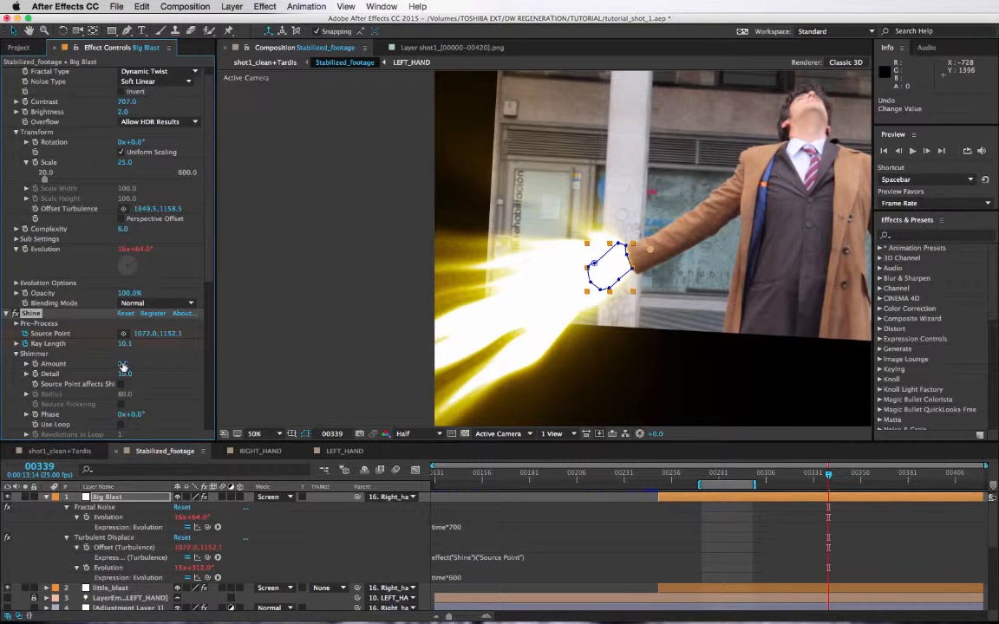
pyautogui.moveTo(139, 365)
pyautogui.mouseDown()
pyautogui.moveTo(156, 364)
pyautogui.moveTo(133, 364)
pyautogui.mouseUp()
pyautogui.moveTo(504, 334); pyautogui.dragTo(530, 323)
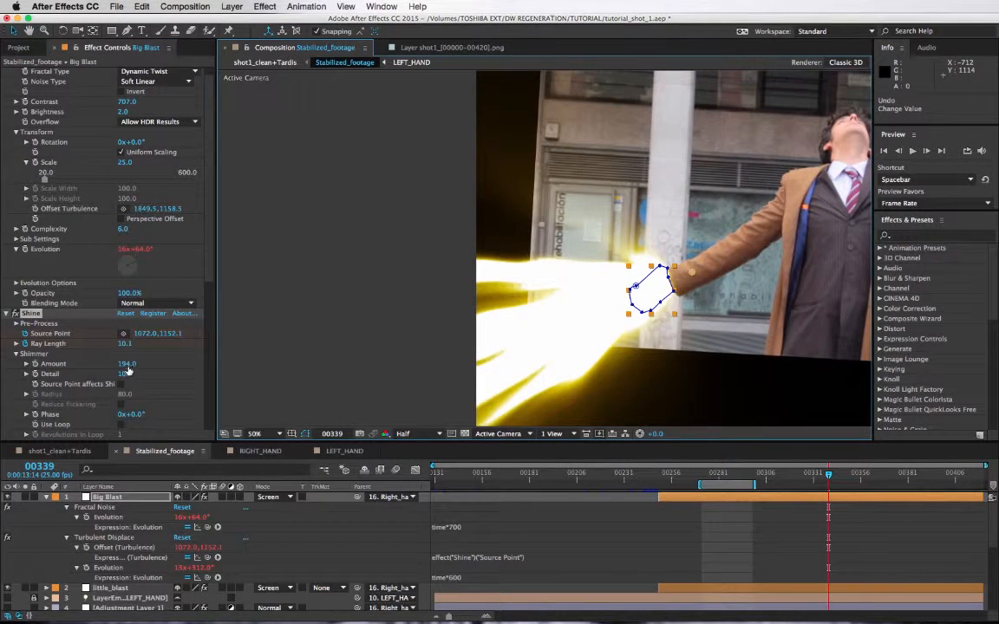
pyautogui.moveTo(126, 365); pyautogui.dragTo(3, 419)
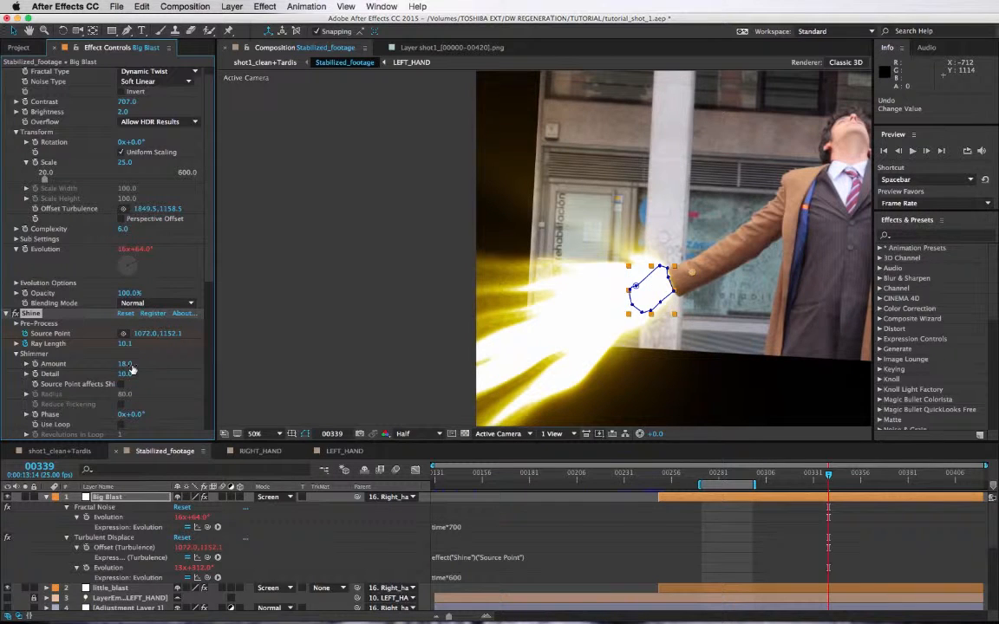
pyautogui.moveTo(126, 364); pyautogui.dragTo(149, 369)
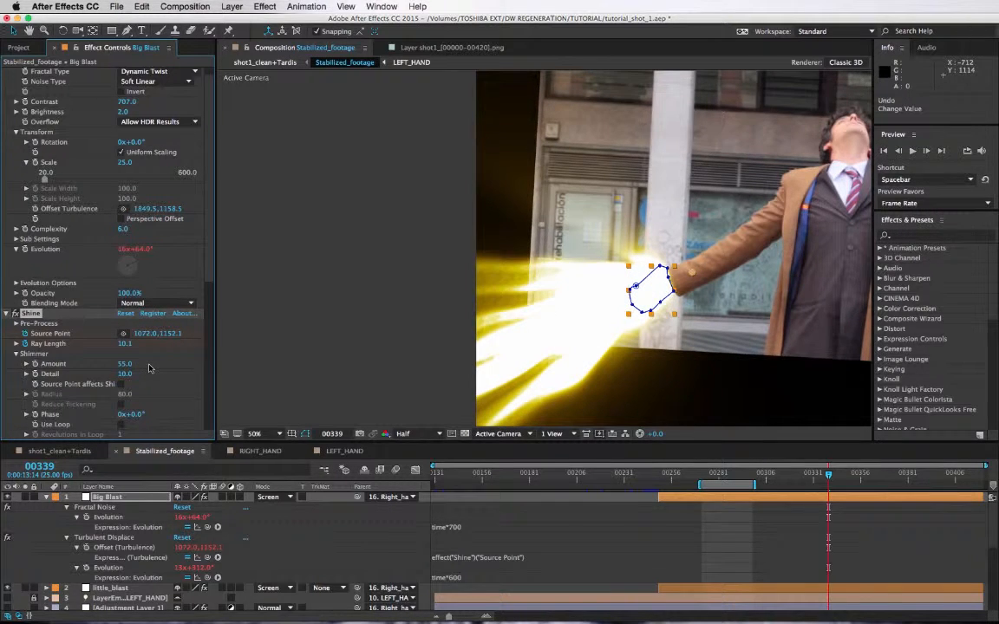
pyautogui.click(918, 478)
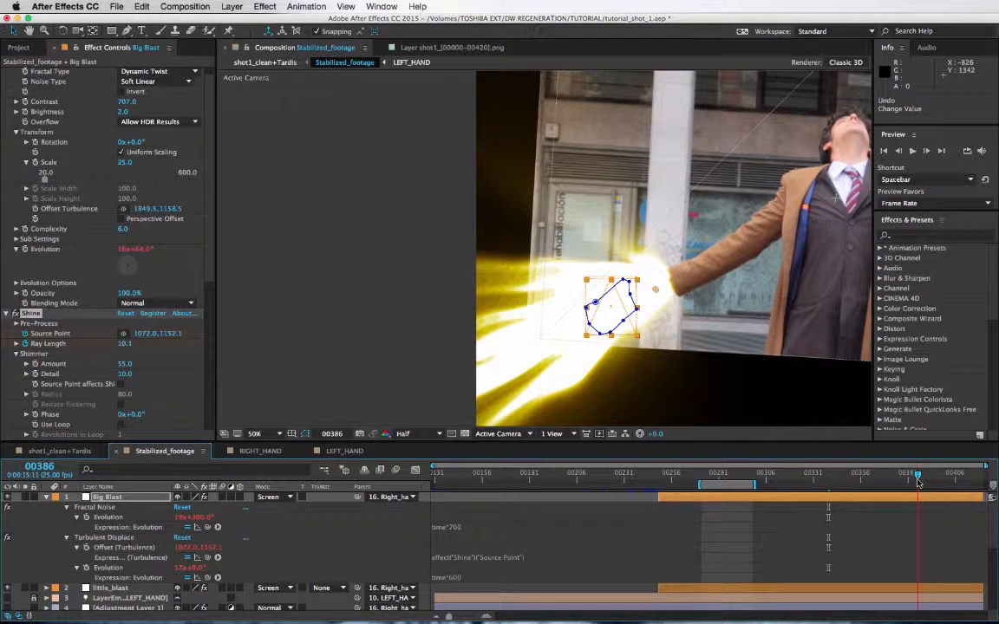
pyautogui.moveTo(920, 478); pyautogui.dragTo(982, 479)
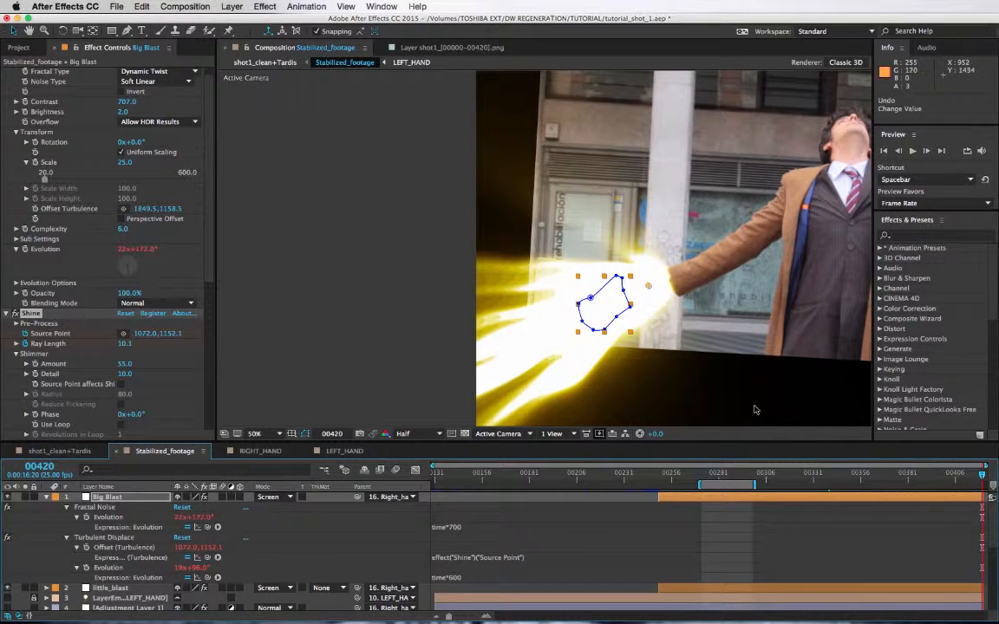
# Step: Create a new red 2712 × 2037 px solid directly above the Big Blast layer
pyautogui.scroll(-2, 668, 364)
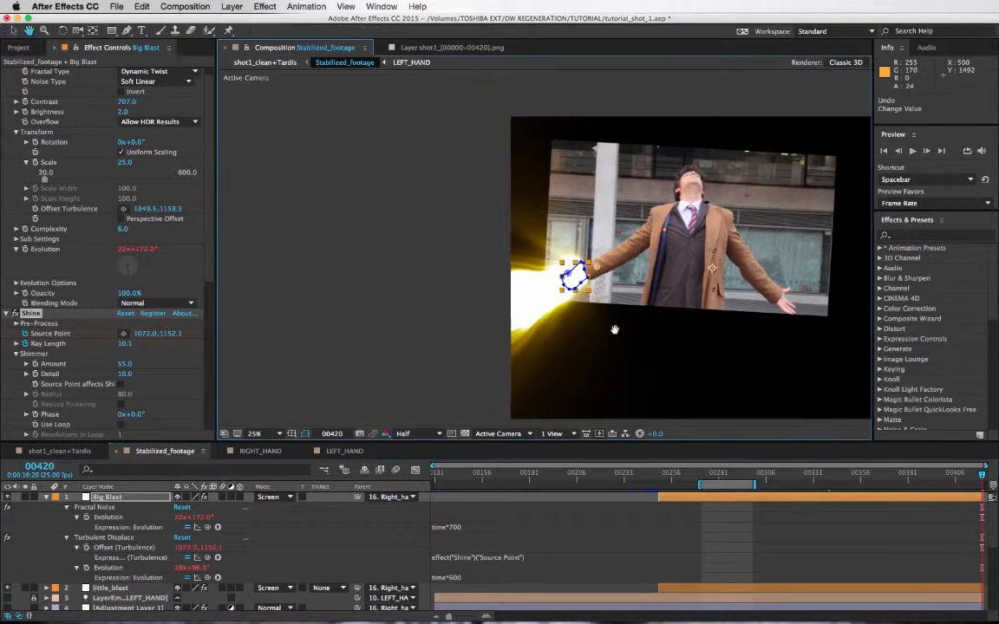
pyautogui.scroll(2, 645, 321)
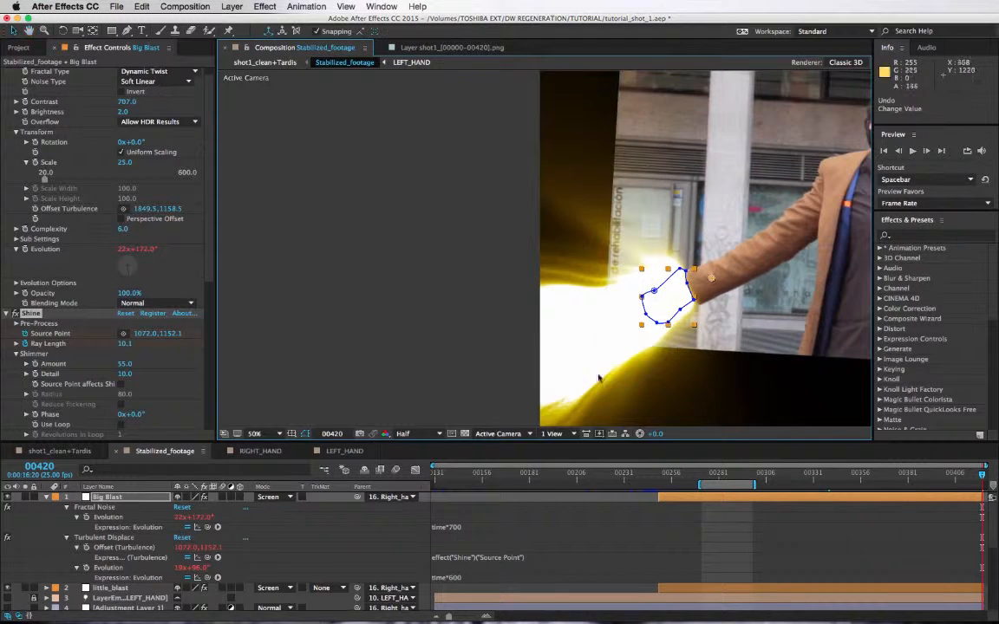
pyautogui.moveTo(753, 350); pyautogui.dragTo(604, 346)
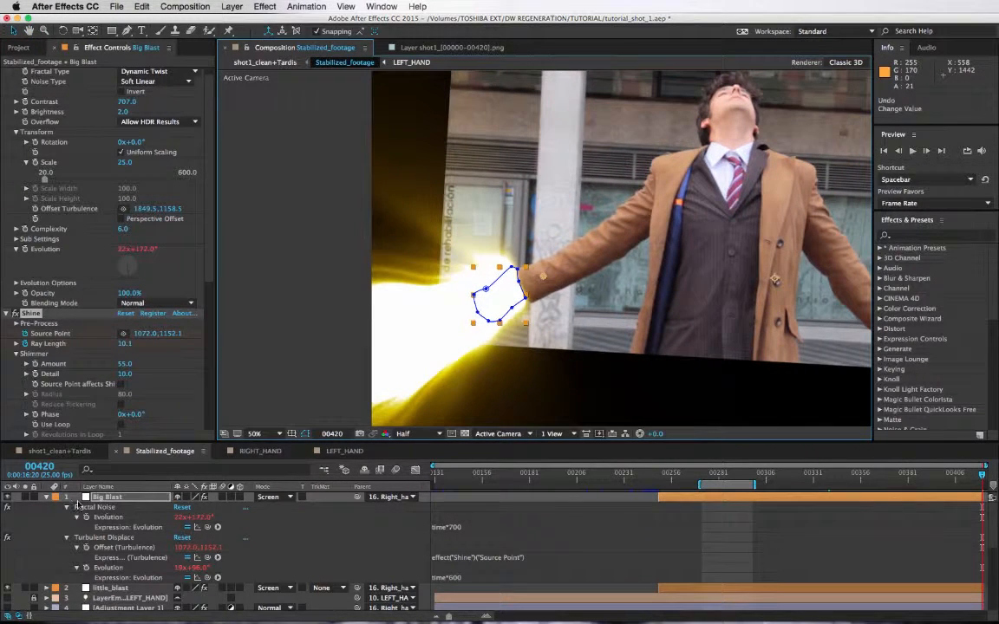
pyautogui.click(47, 498)
pyautogui.click(104, 501)
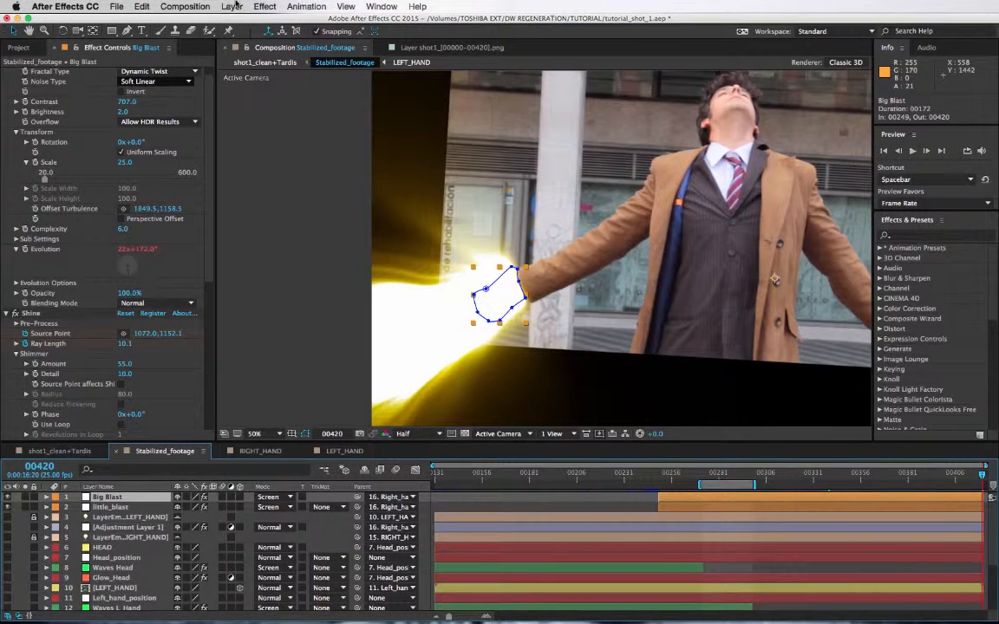
pyautogui.click(232, 7)
pyautogui.moveTo(252, 20)
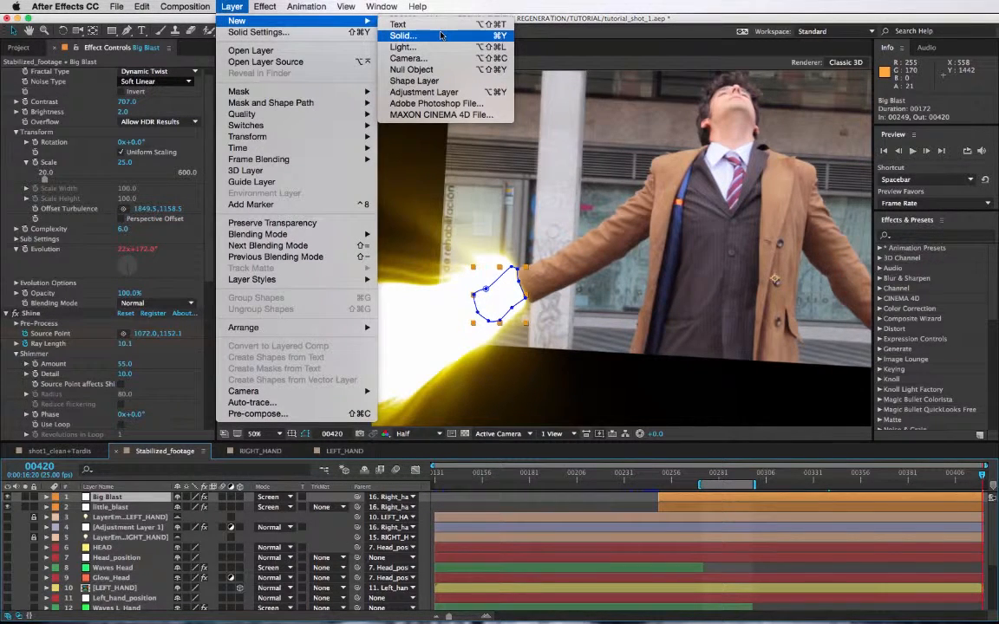
pyautogui.click(440, 35)
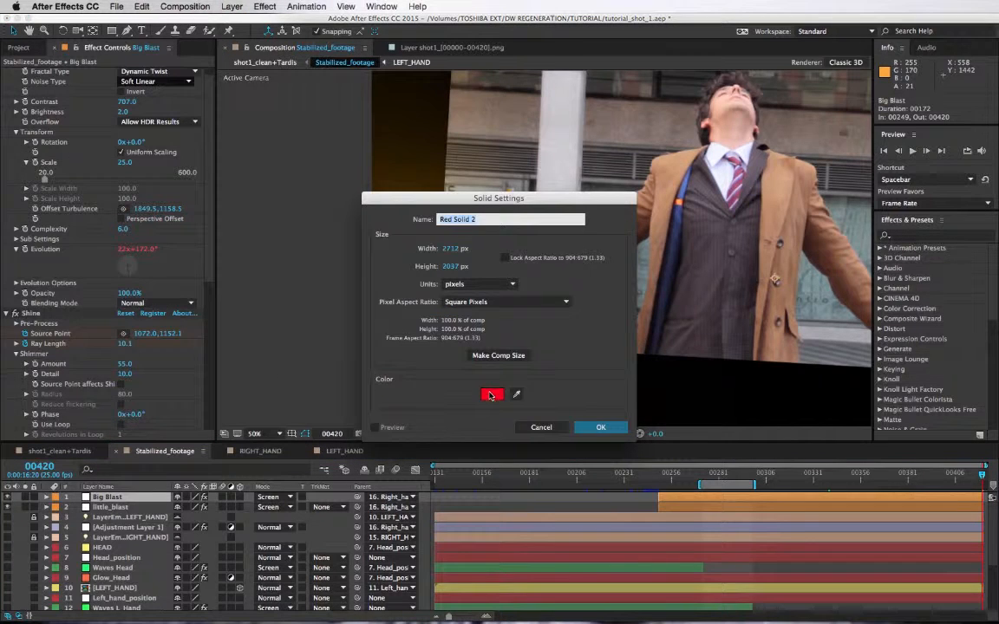
pyautogui.click(601, 427)
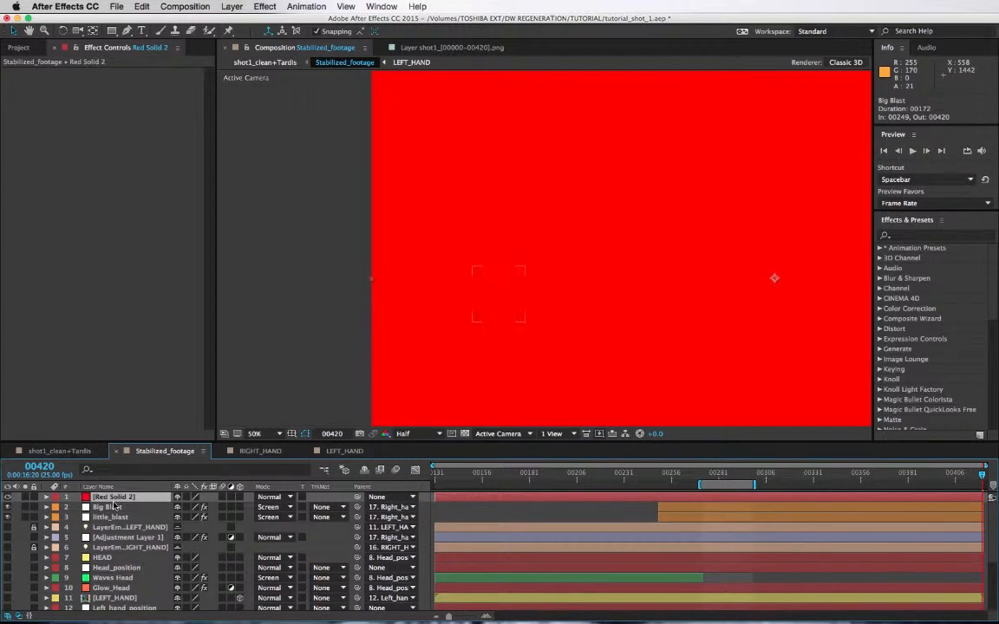
# Step: Rename the red solid "particle big blast" and trim its start to frame 249, in line with the Big Blast layer
pyautogui.press('Return')
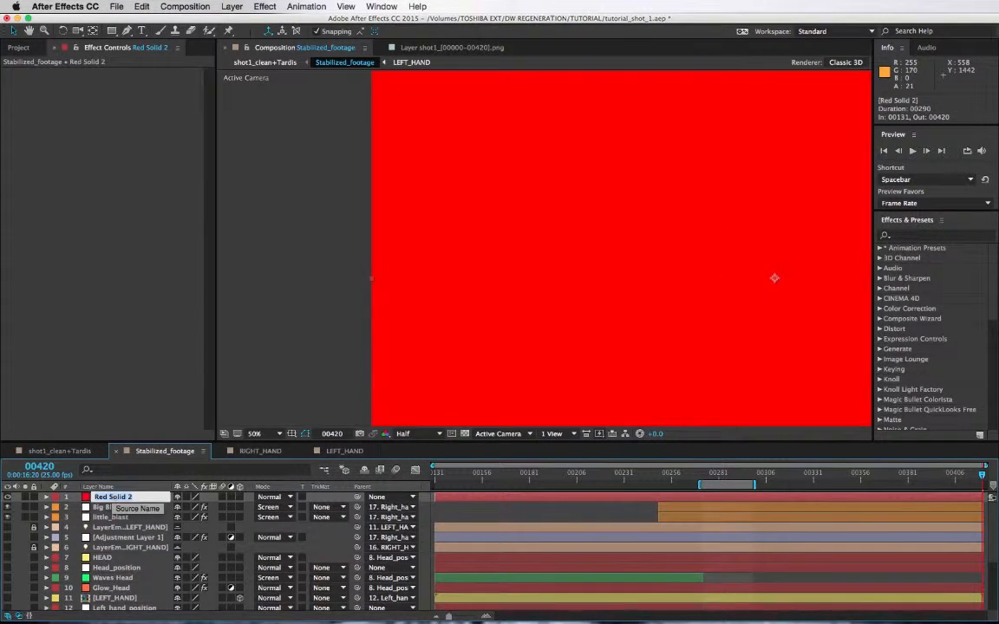
pyautogui.write('pai')
pyautogui.write('ticle big blas')
pyautogui.write('t')
pyautogui.press('Return')
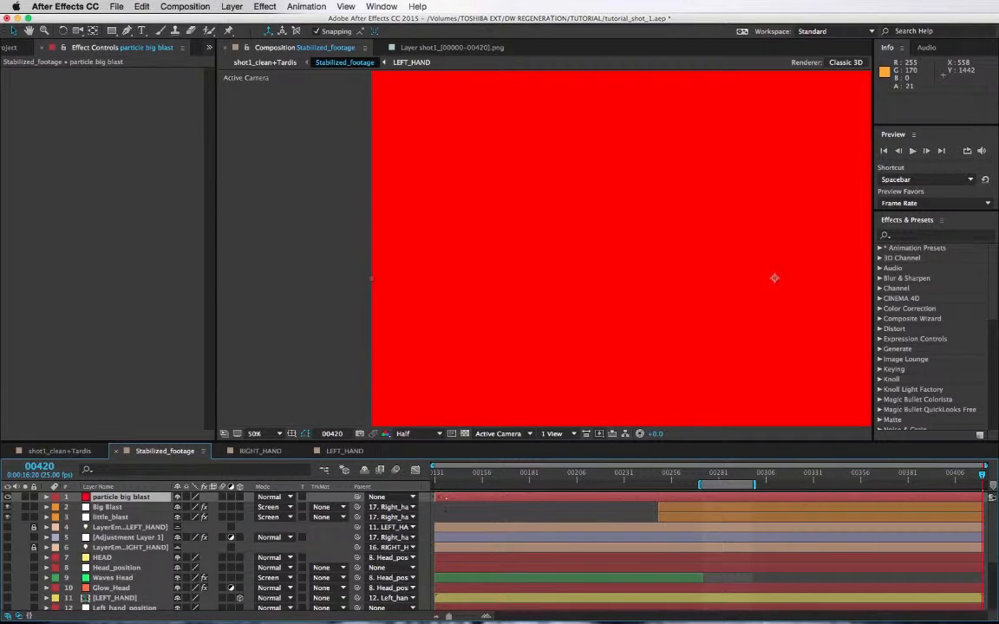
pyautogui.moveTo(444, 498); pyautogui.dragTo(633, 498)
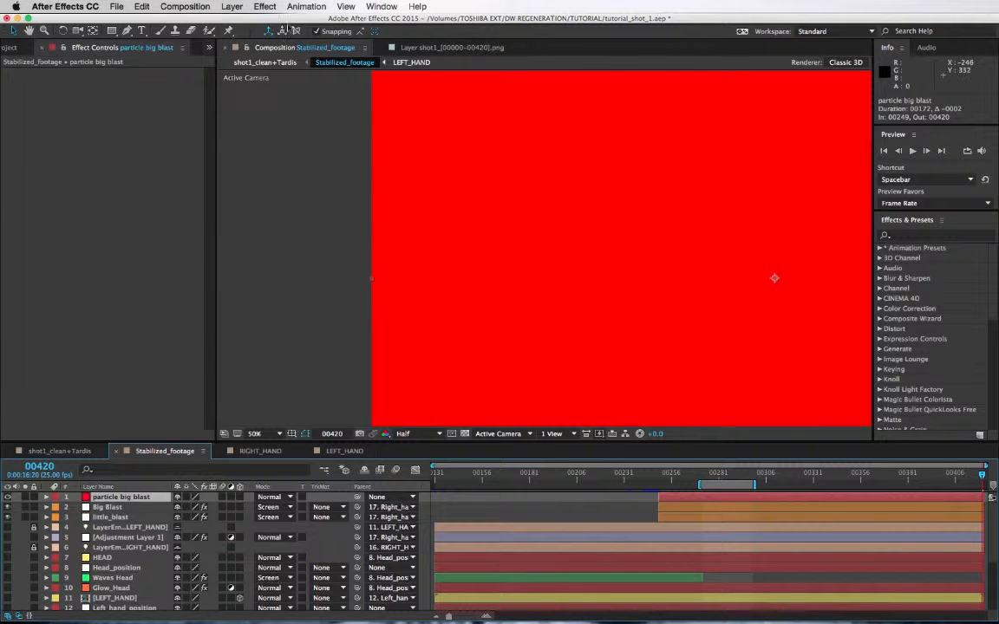
# Step: Apply Trapcode Particular to the particle big blast layer and move its emitter onto the glowing hand at about 488, 1028.5
pyautogui.click(264, 7)
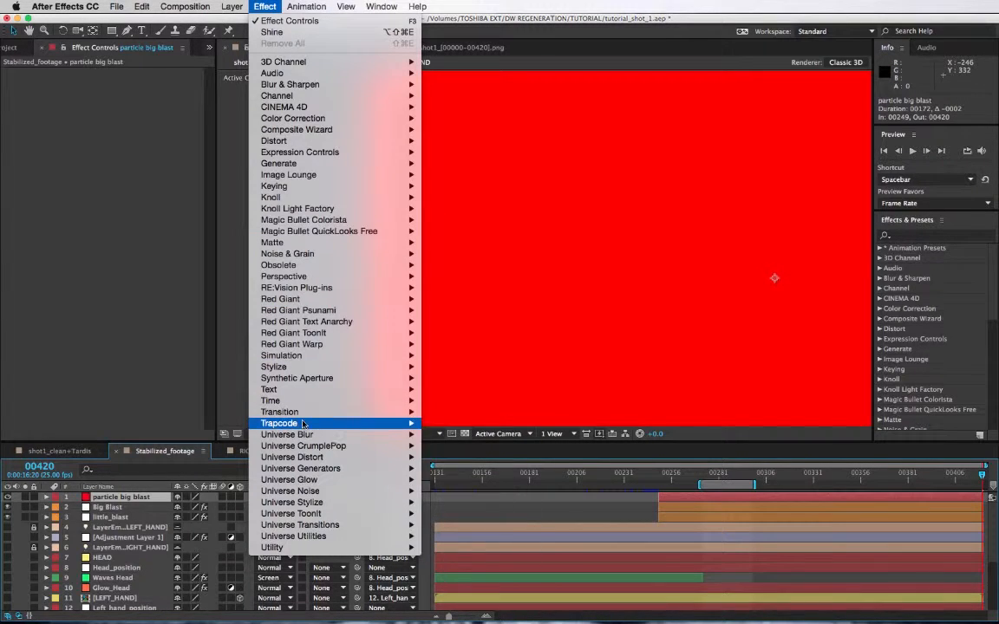
pyautogui.moveTo(313, 423)
pyautogui.click(458, 497)
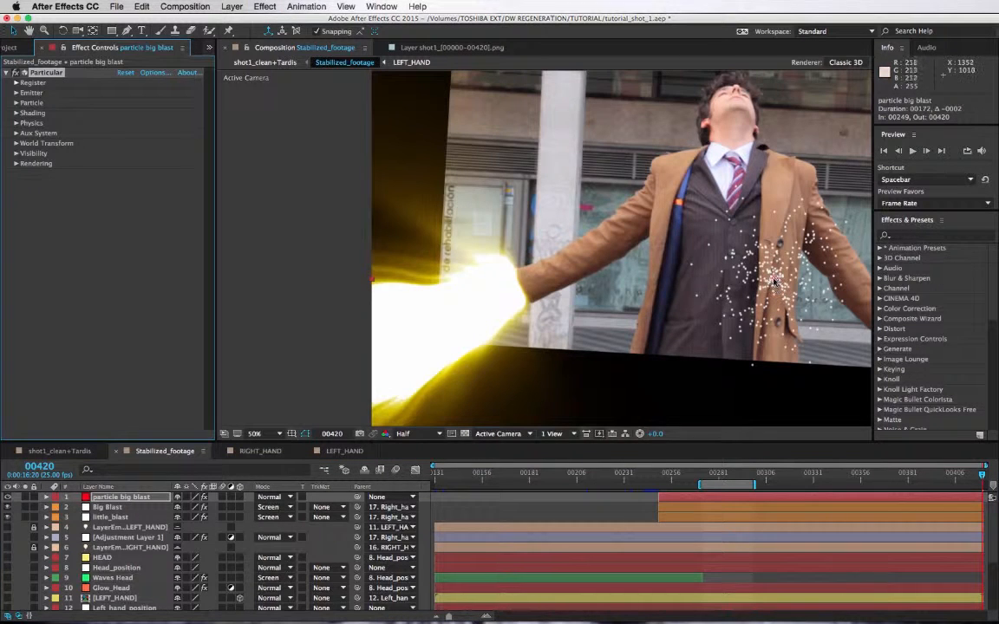
pyautogui.moveTo(781, 296); pyautogui.dragTo(515, 281)
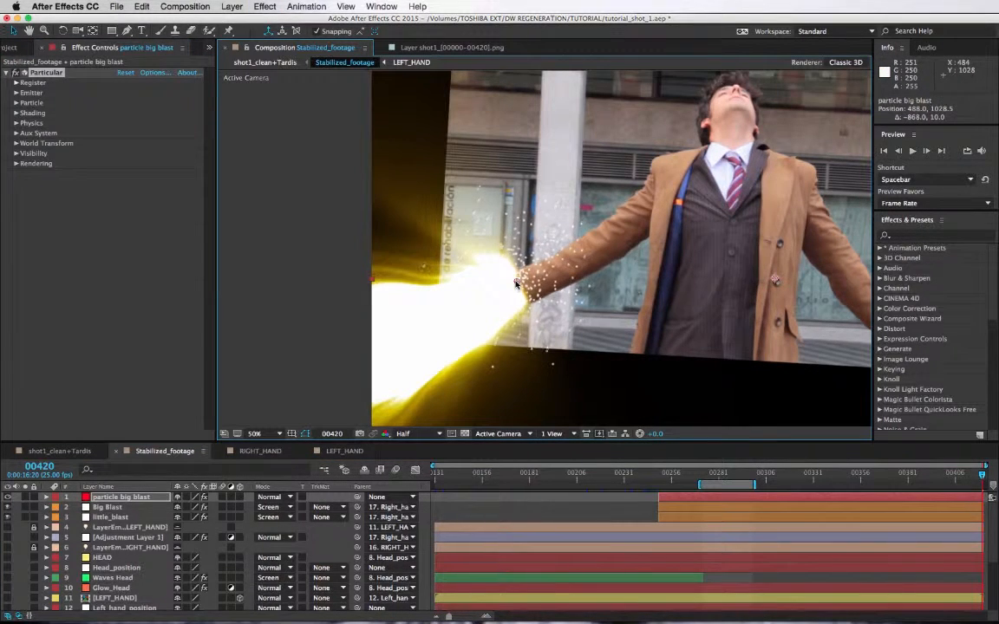
# Step: Parent the particle big blast layer to the Right_hand_position layer
pyautogui.moveTo(357, 500); pyautogui.dragTo(93, 601)
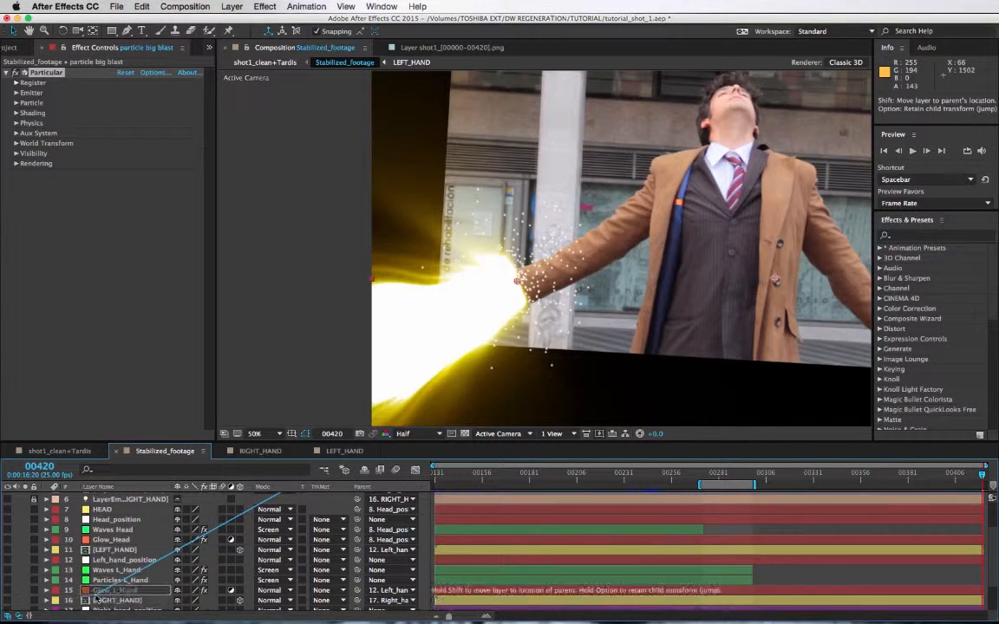
pyautogui.scroll(4, 245, 491)
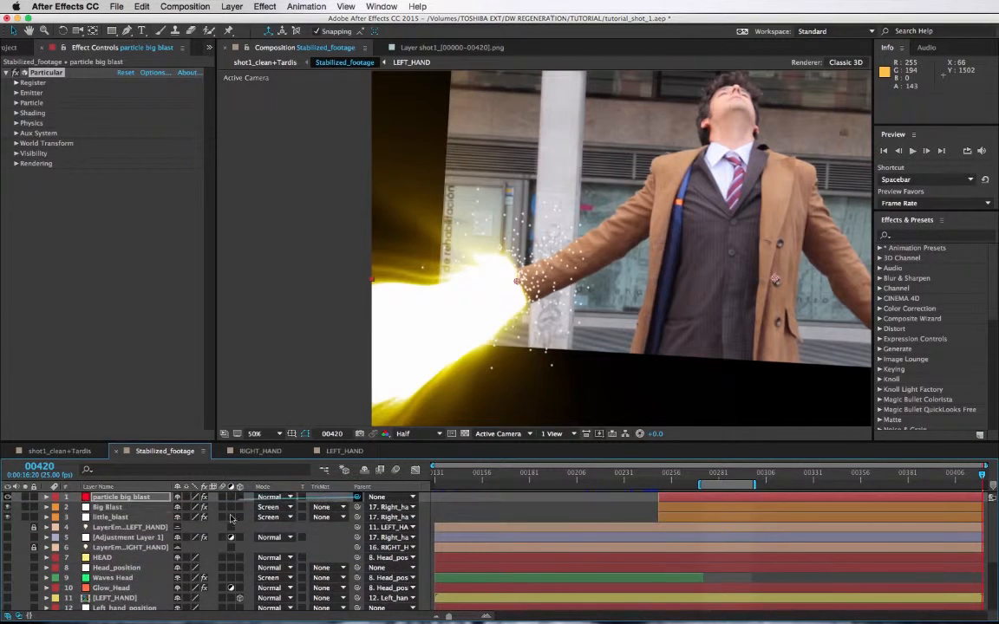
pyautogui.moveTo(357, 497); pyautogui.dragTo(124, 579)
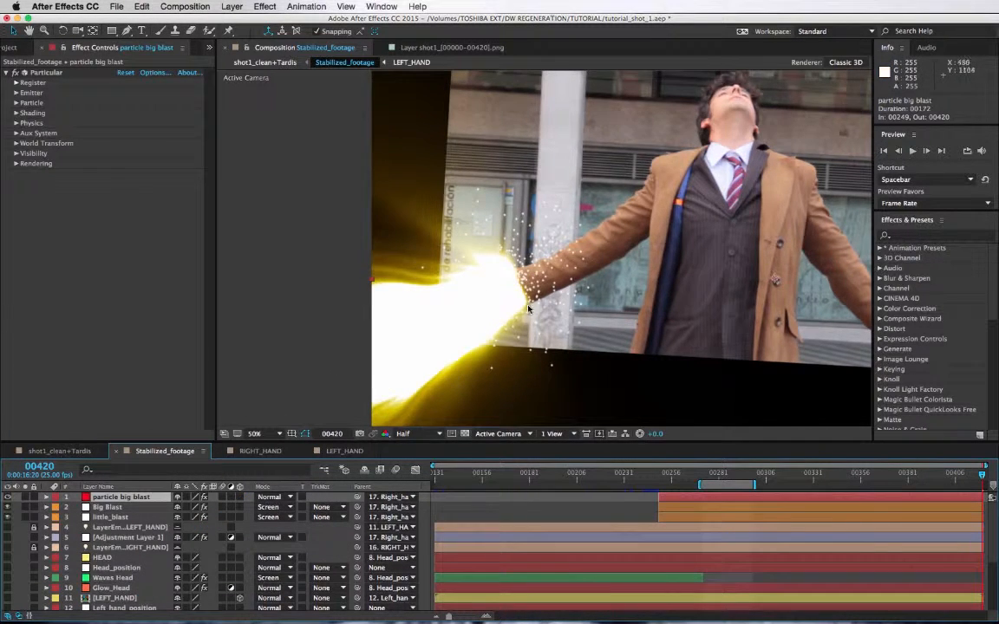
# Step: Solo the particle big blast layer together with the shot1 footage layer
pyautogui.click(25, 497)
pyautogui.scroll(-5, 31, 551)
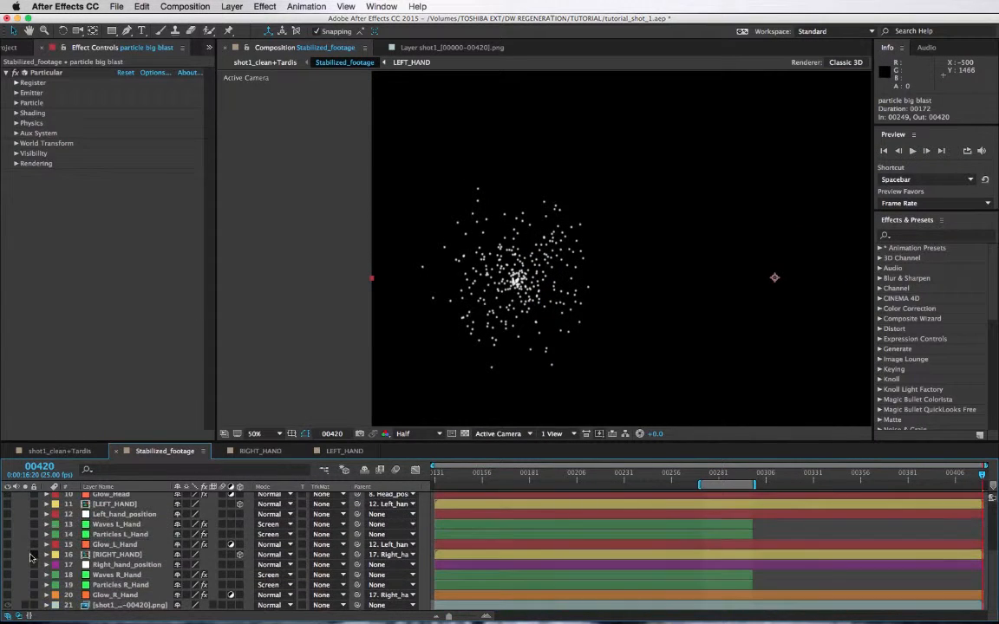
pyautogui.click(24, 547)
pyautogui.scroll(2, 425, 314)
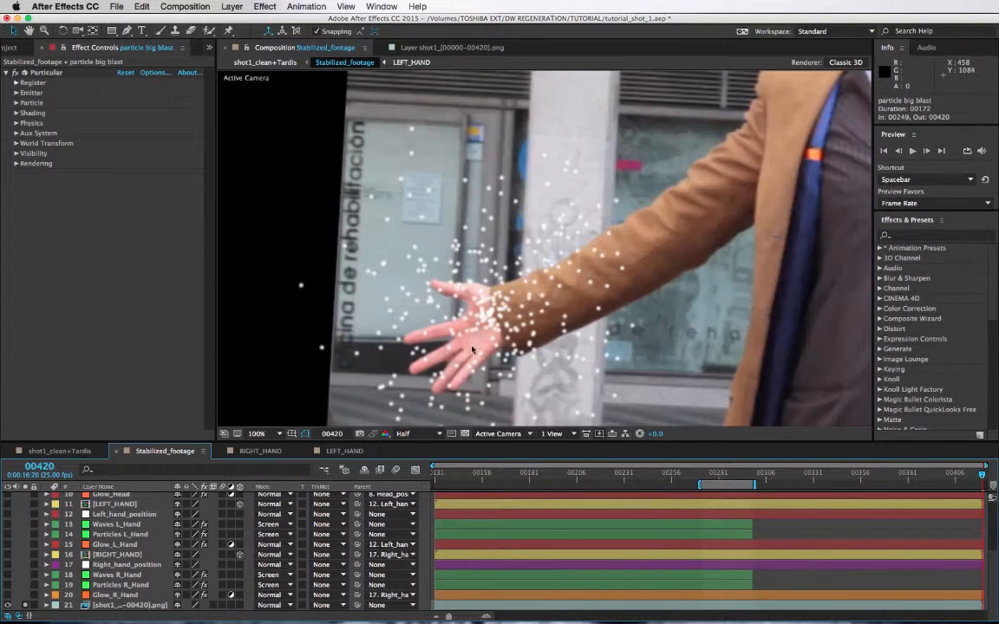
# Step: Set the Particular emitter's direction to Directional on the particle big blast layer
pyautogui.click(122, 495)
pyautogui.scroll(3, 122, 499)
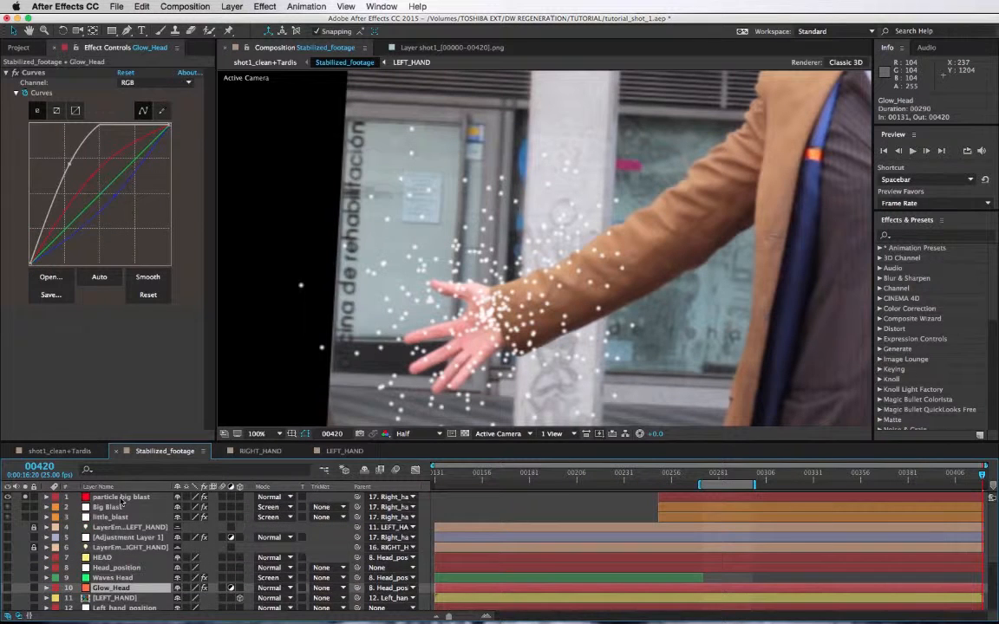
pyautogui.click(121, 498)
pyautogui.click(16, 93)
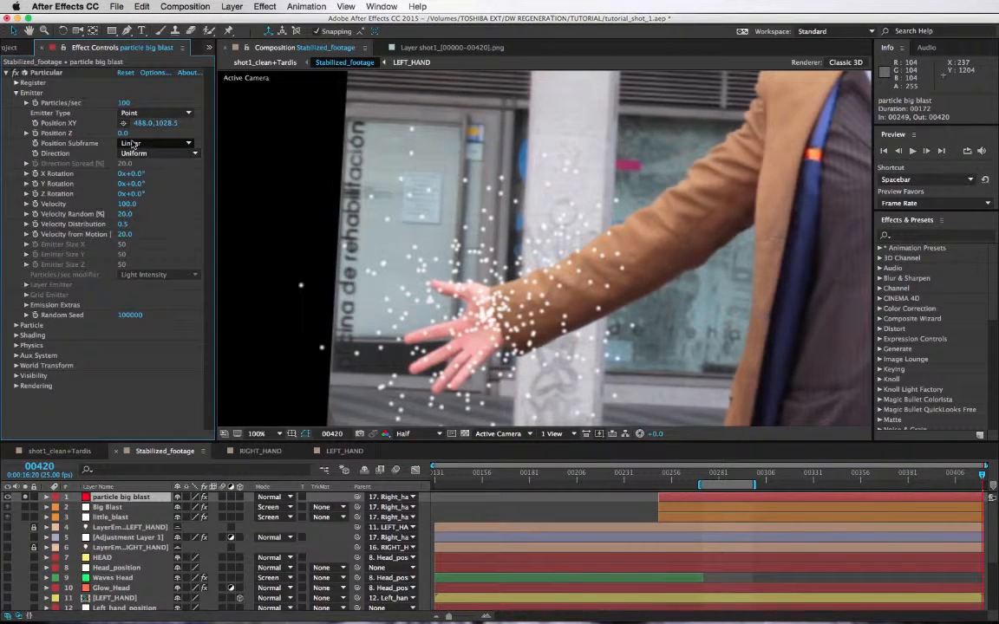
pyautogui.click(139, 153)
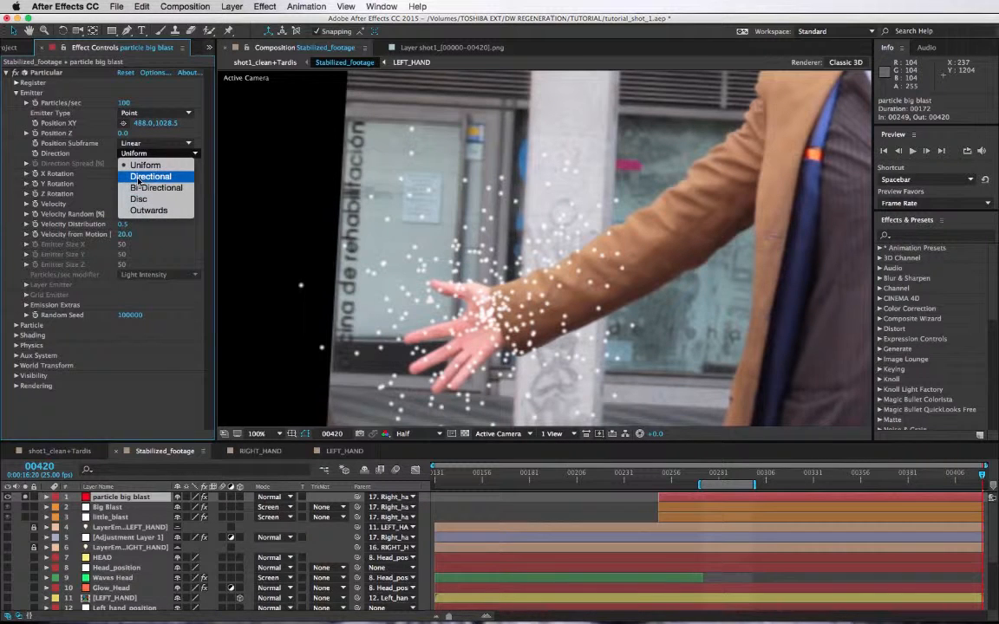
pyautogui.click(139, 177)
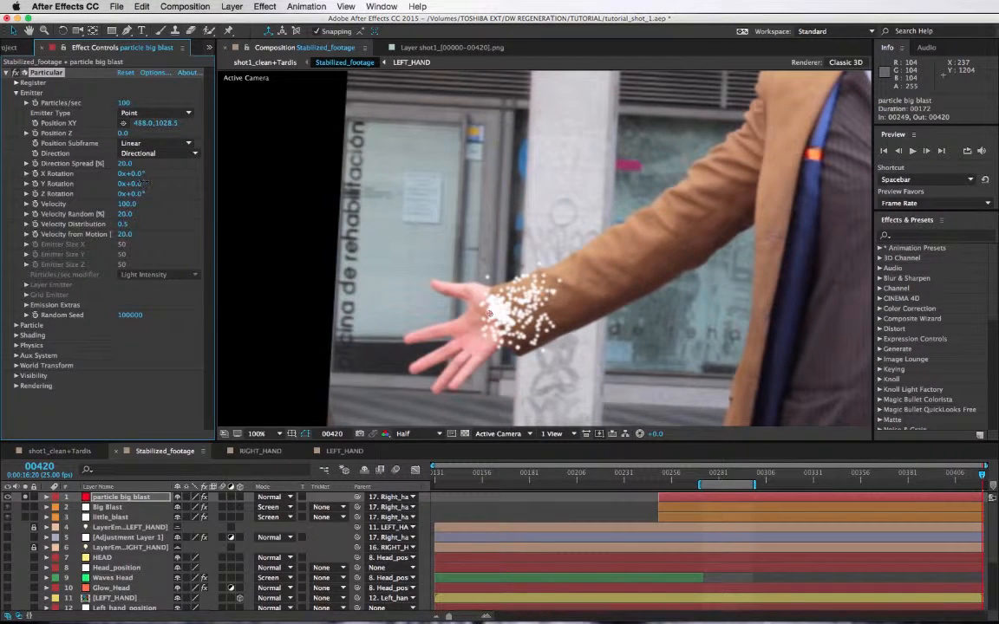
# Step: Set the emitter's velocity to 400 and rotate it to X 102° and Y 237° so the particles shoot outward and down from the hand
pyautogui.moveTo(144, 183); pyautogui.dragTo(165, 181)
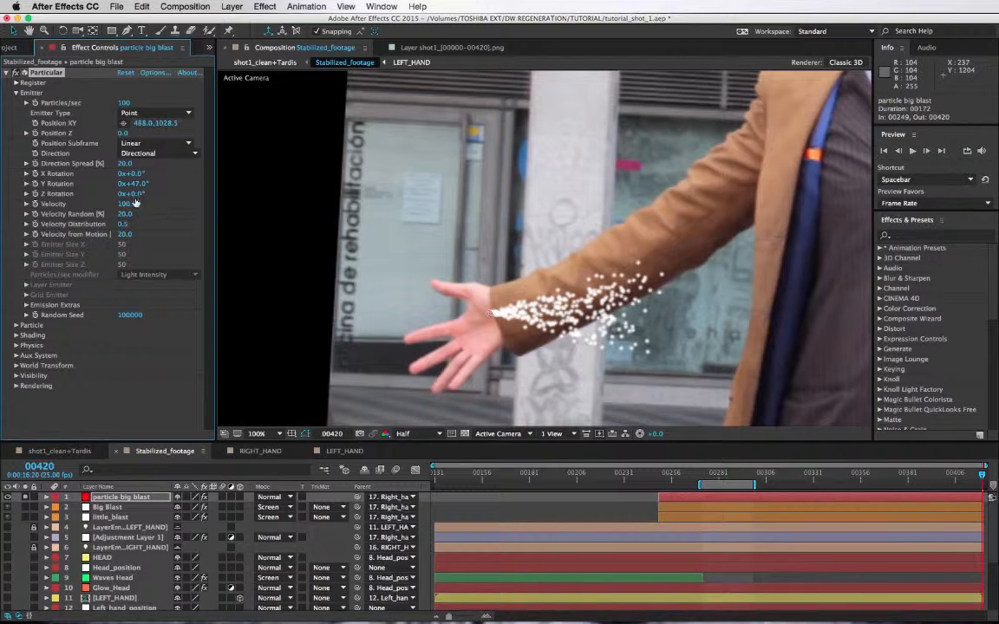
pyautogui.write('400')
pyautogui.press('Return')
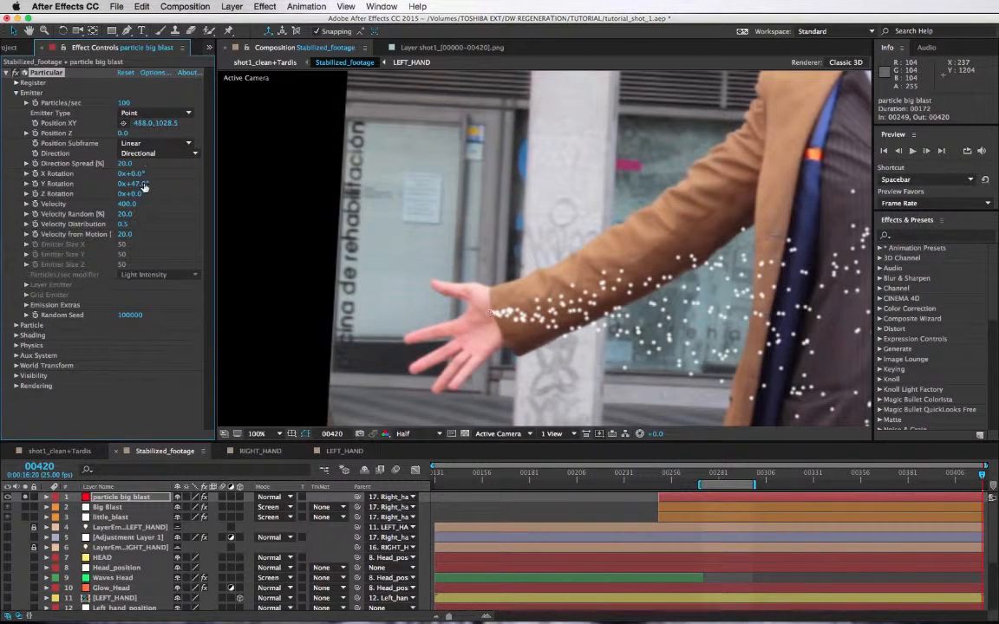
pyautogui.moveTo(148, 183); pyautogui.dragTo(261, 190)
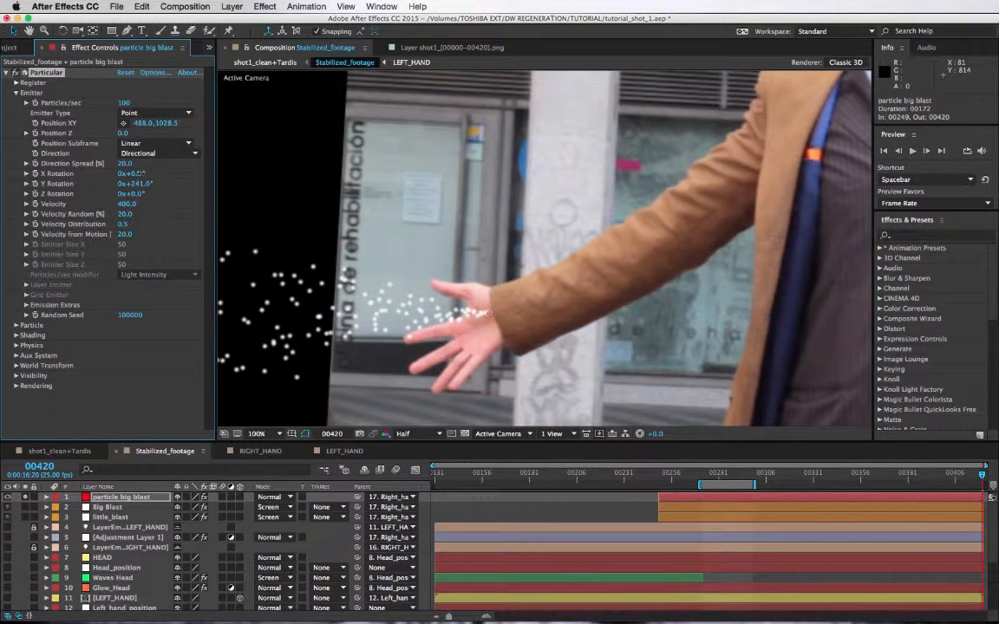
pyautogui.moveTo(142, 173)
pyautogui.mouseDown()
pyautogui.moveTo(200, 176)
pyautogui.moveTo(146, 184)
pyautogui.mouseUp()
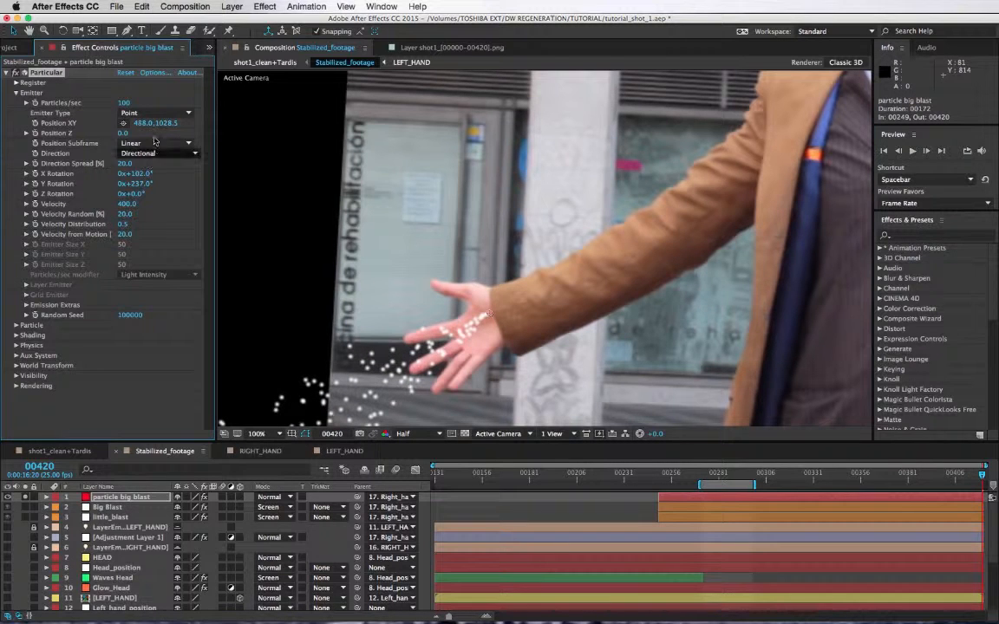
# Step: Change the emitter type to Box, with velocity 1710 and 650 particles per second
pyautogui.click(154, 113)
pyautogui.click(152, 139)
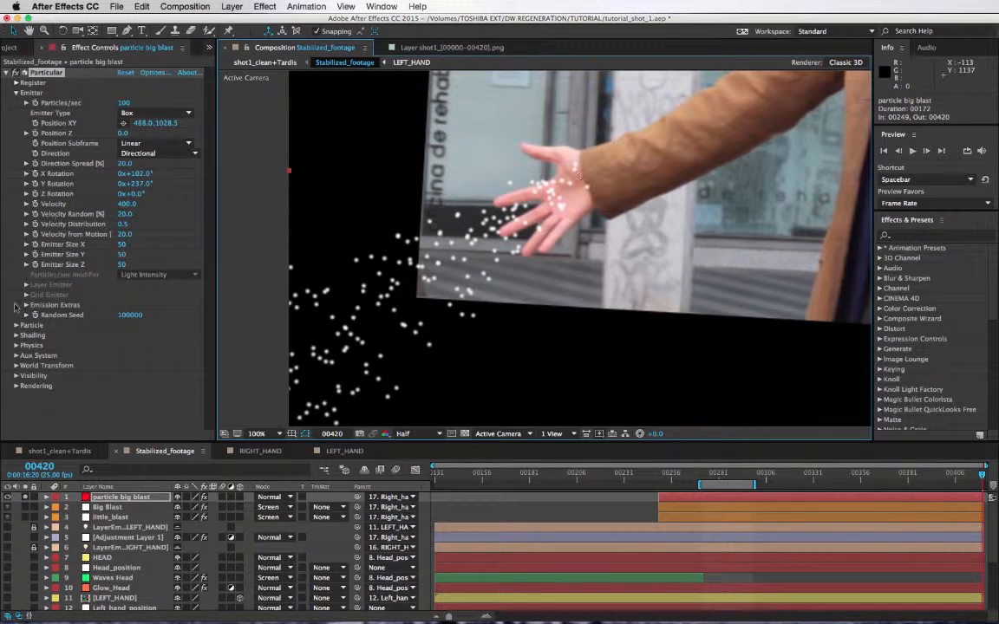
pyautogui.moveTo(130, 208); pyautogui.dragTo(131, 208)
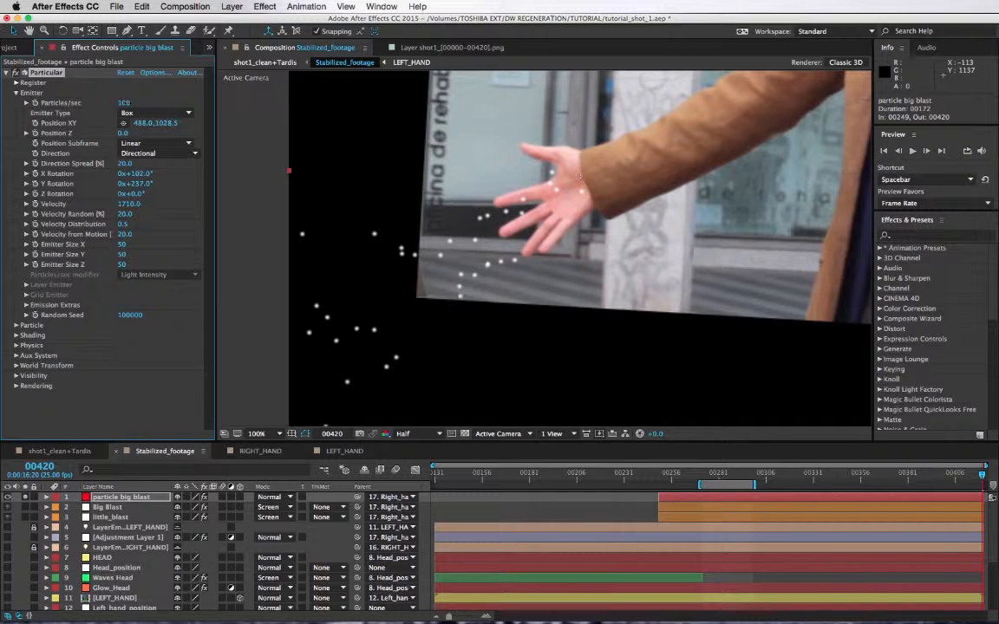
pyautogui.moveTo(124, 102); pyautogui.dragTo(124, 102)
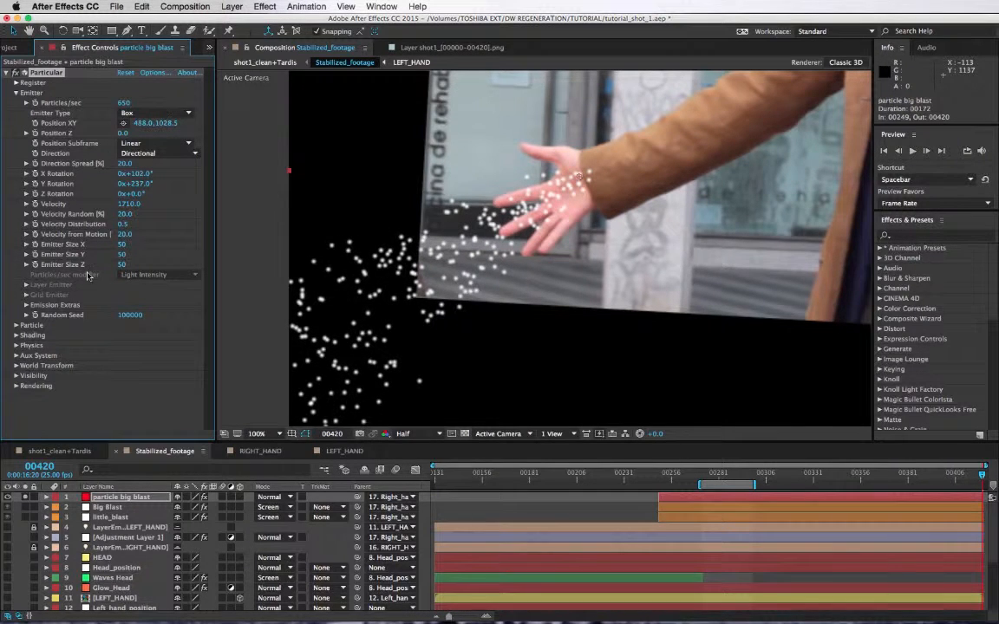
# Step: Colour the particles pale yellow with hue 56° and set the particle type to Glow Sphere (No DOF)
pyautogui.click(16, 327)
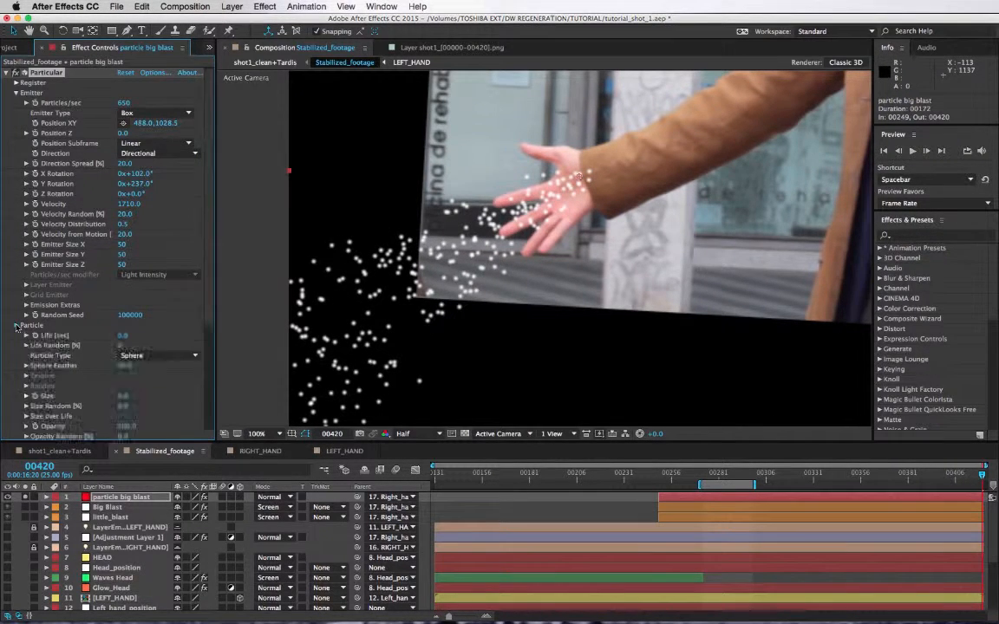
pyautogui.scroll(-4, 125, 373)
pyautogui.click(123, 374)
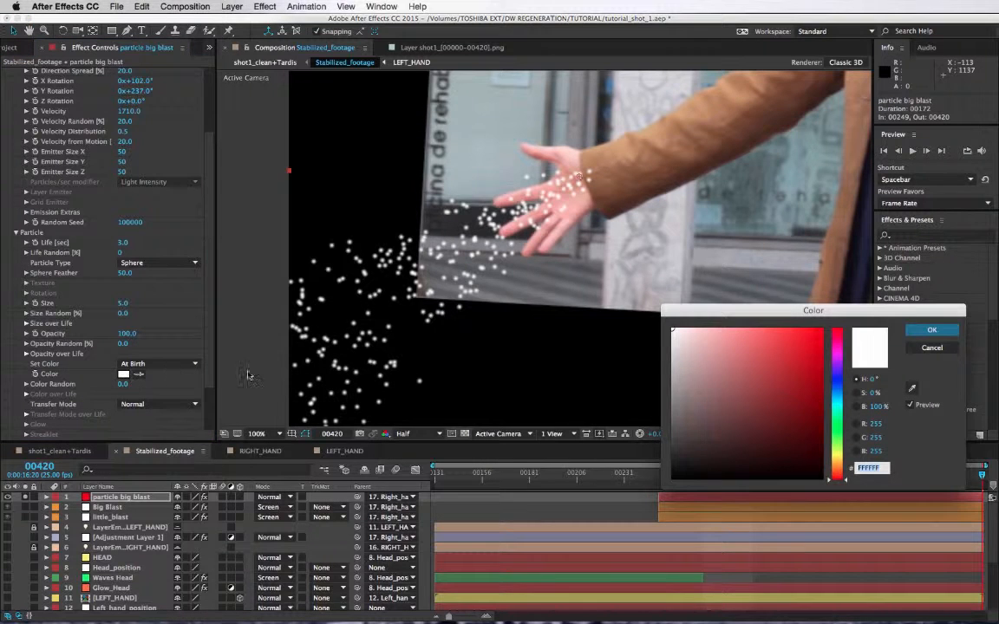
pyautogui.click(838, 456)
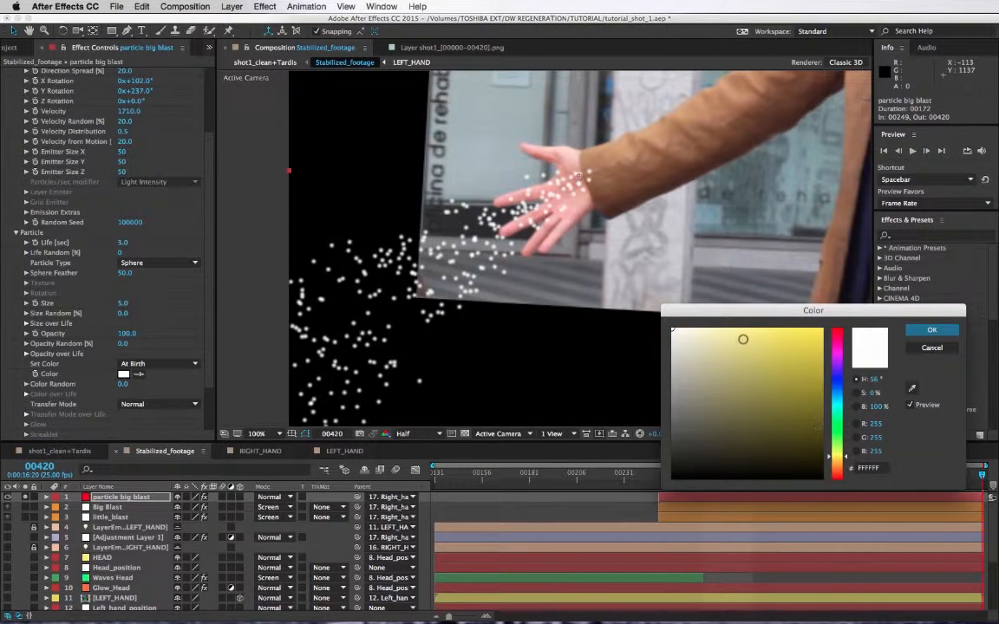
pyautogui.moveTo(743, 339); pyautogui.dragTo(732, 327)
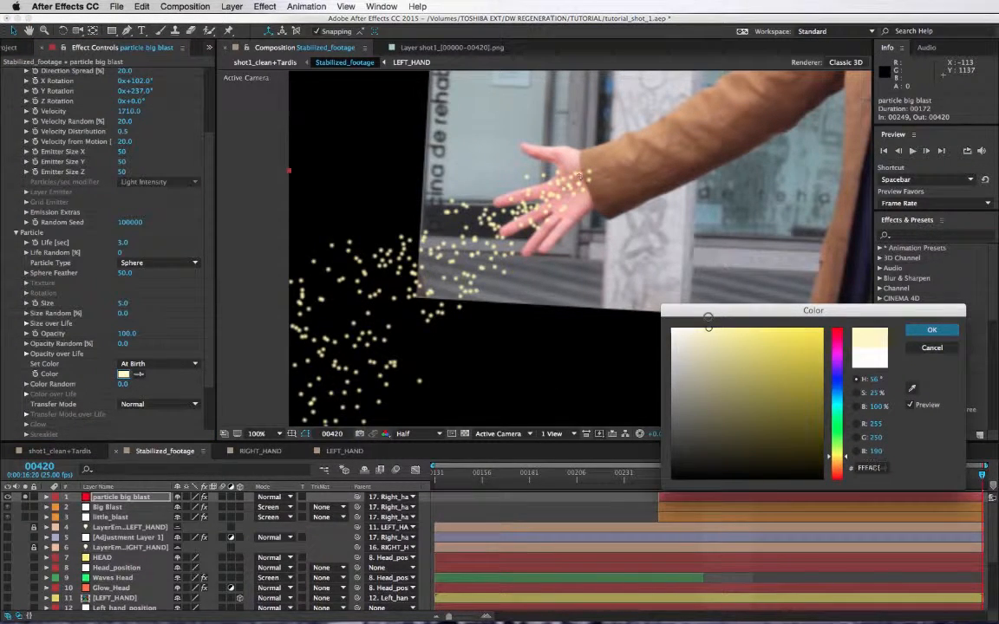
pyautogui.click(931, 330)
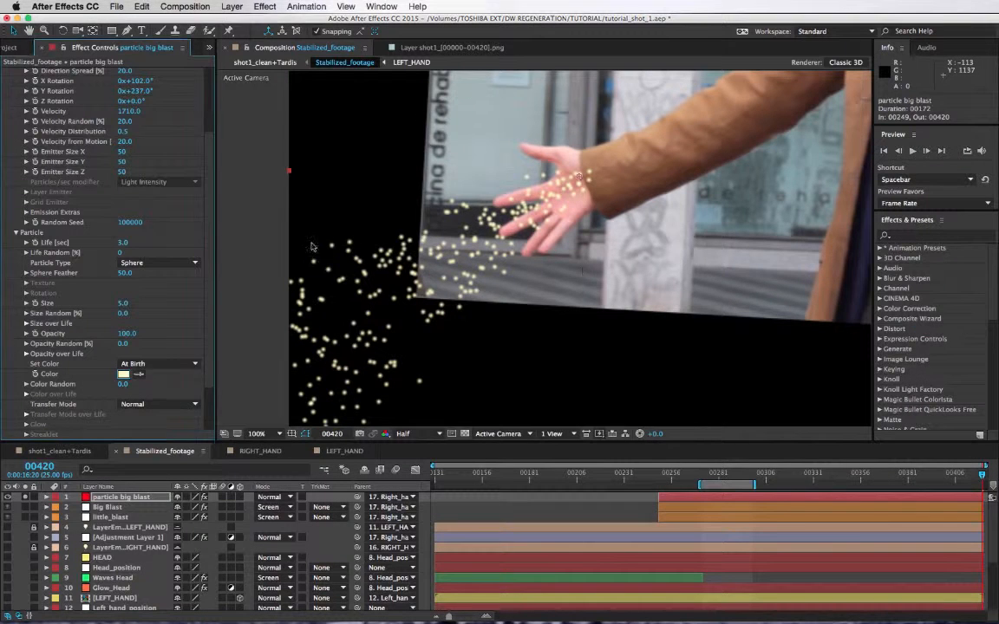
pyautogui.click(160, 262)
pyautogui.click(165, 287)
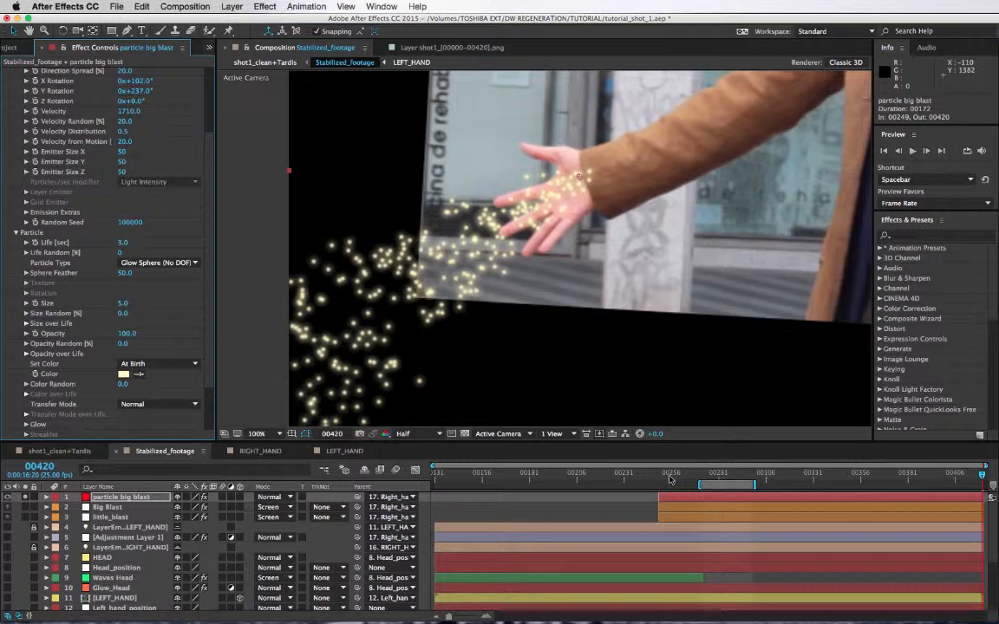
# Step: At frame 288, shift the particle big blast layer by about -298, 76 px and return its emitter to the hand at about 794, 966.5
pyautogui.moveTo(667, 474); pyautogui.dragTo(733, 481)
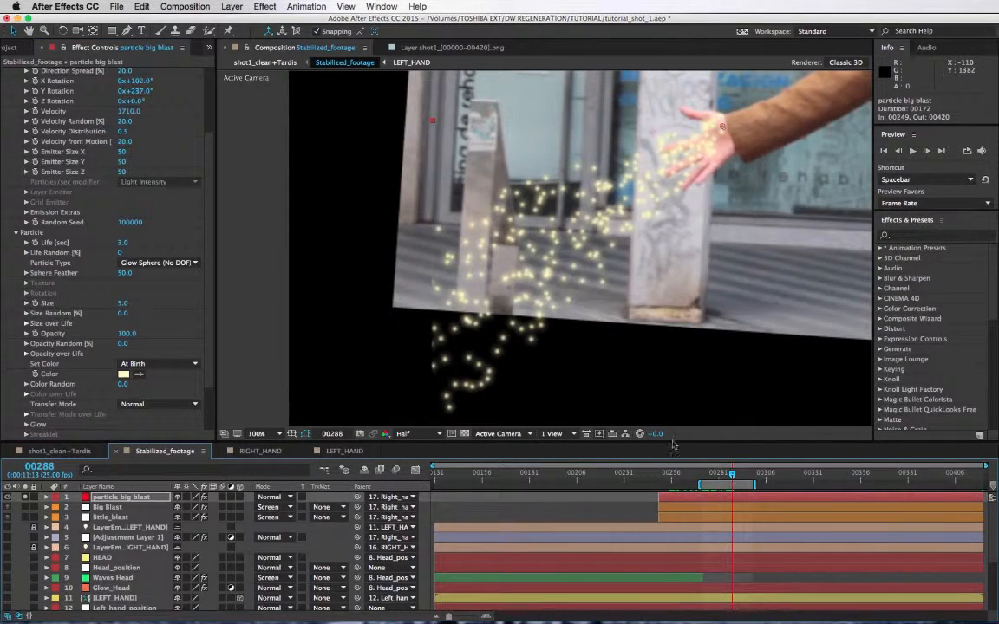
pyautogui.scroll(-4, 473, 351)
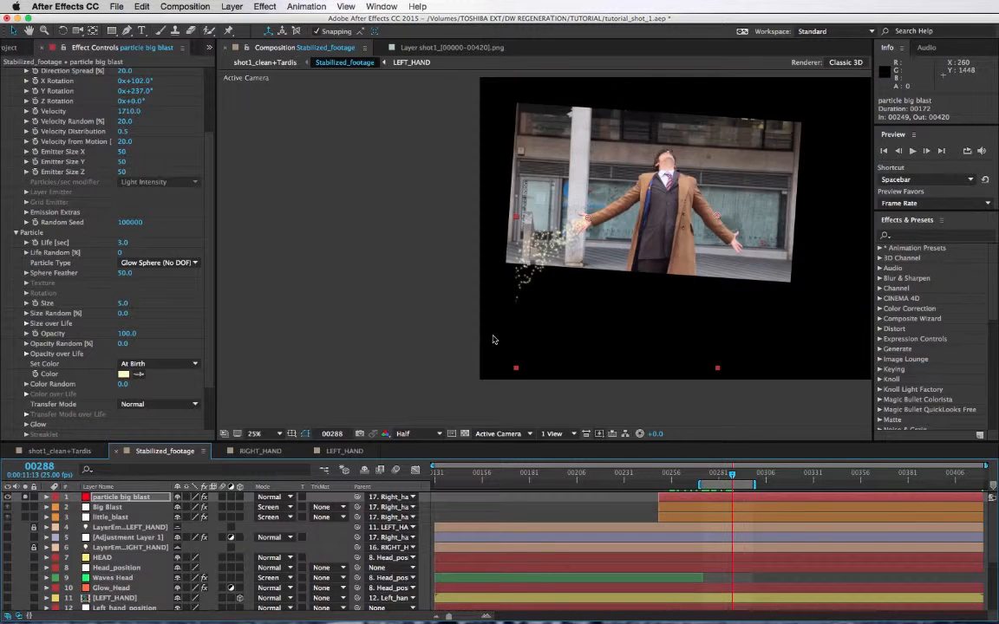
pyautogui.scroll(4, 534, 252)
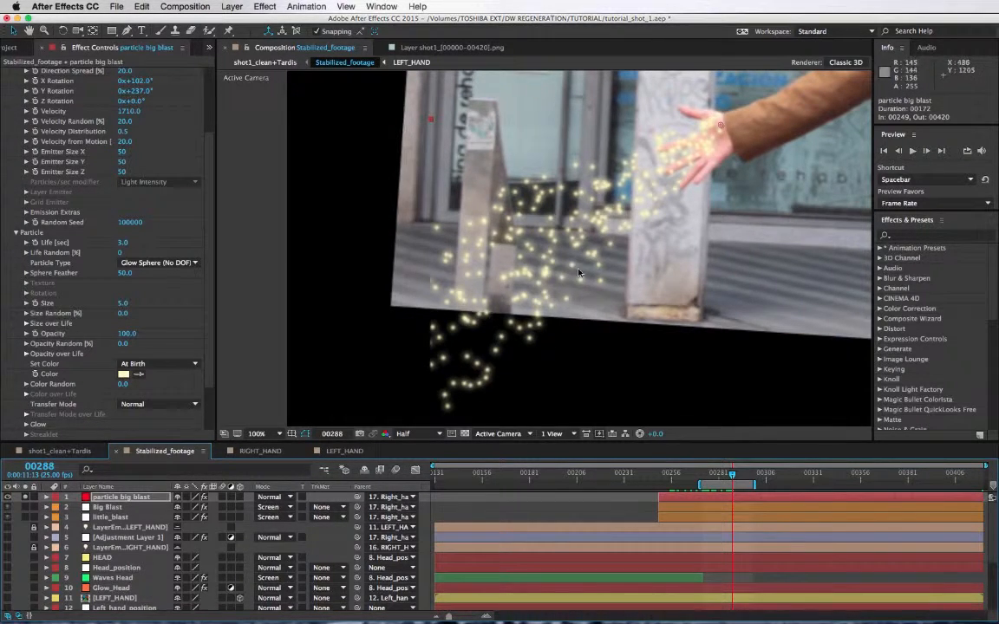
pyautogui.scroll(-2, 569, 237)
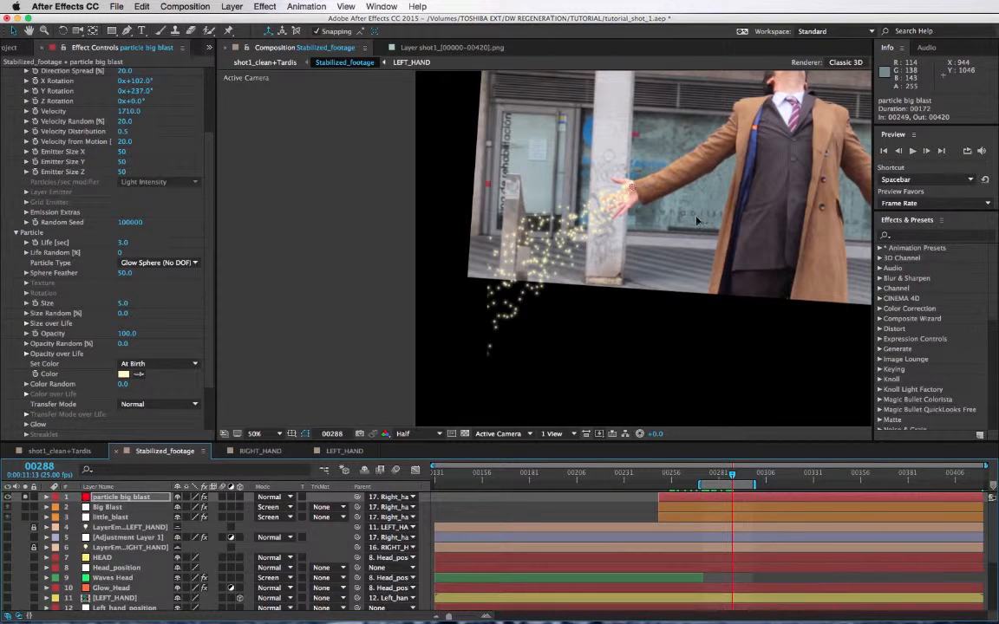
pyautogui.moveTo(626, 193); pyautogui.dragTo(606, 241)
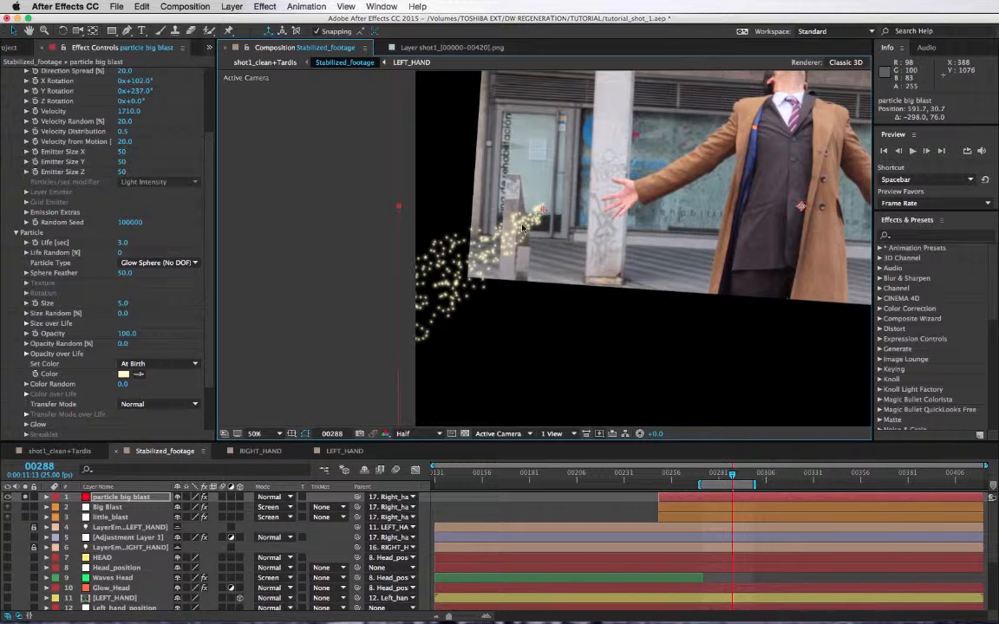
pyautogui.moveTo(543, 212); pyautogui.dragTo(634, 194)
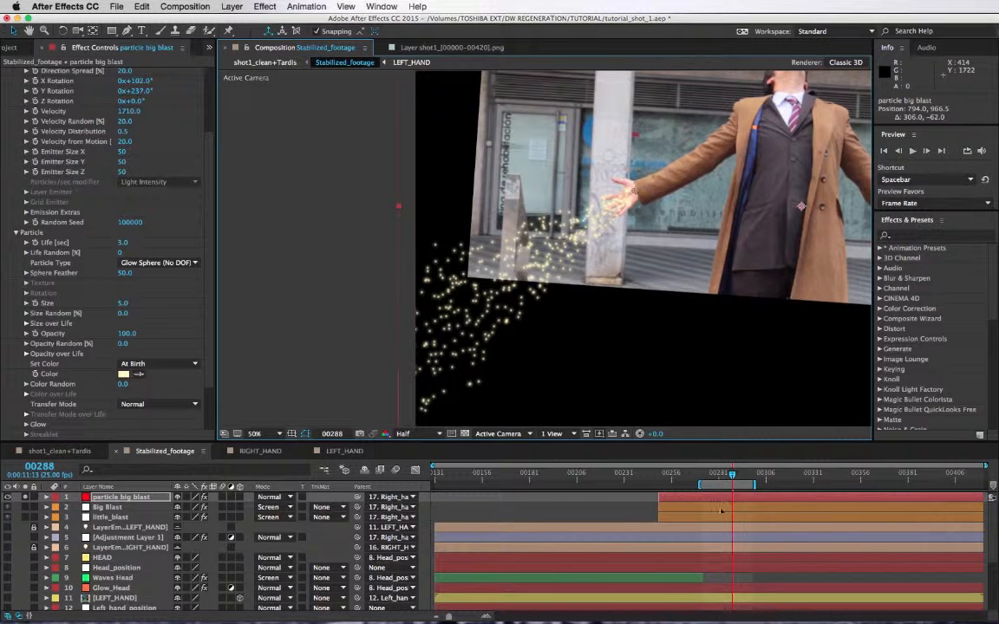
# Step: At frame 260, fine-tune the emitter's position onto the palm at about 778, 973.5
pyautogui.moveTo(796, 473); pyautogui.dragTo(679, 473)
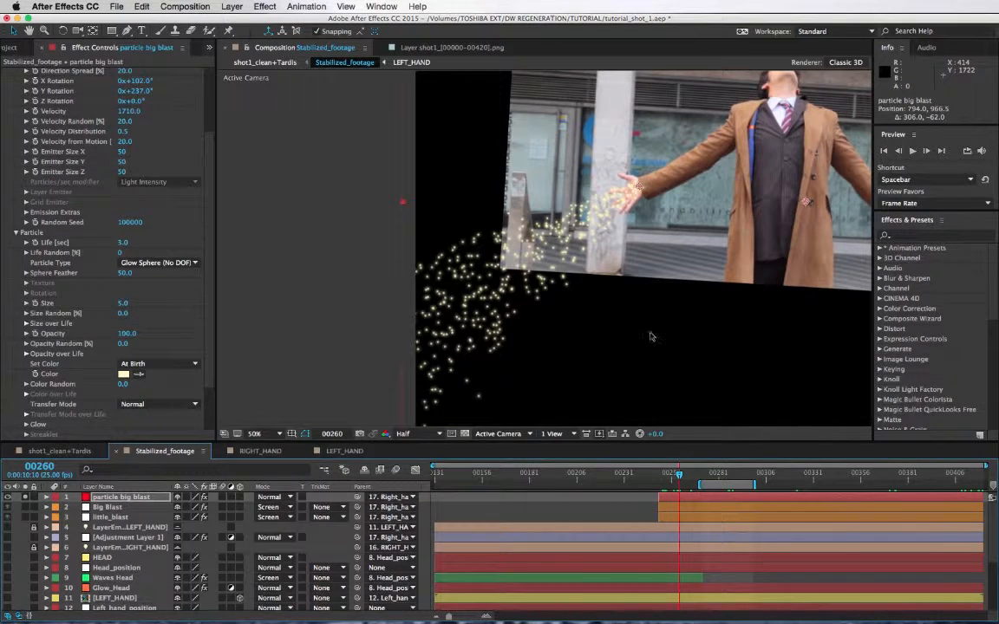
pyautogui.press('.')
pyautogui.click(660, 109)
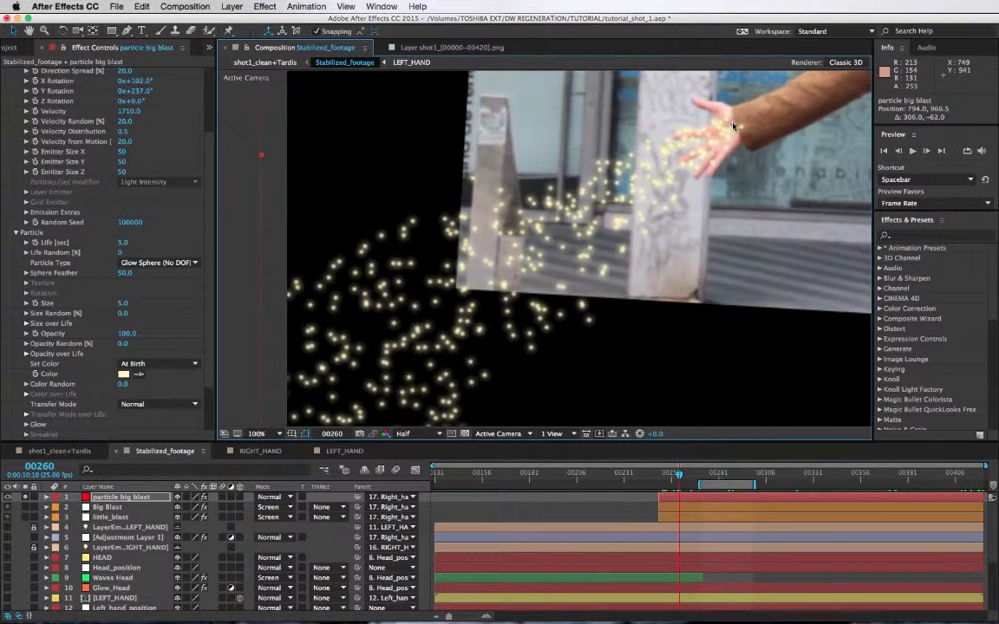
pyautogui.moveTo(725, 129); pyautogui.dragTo(651, 112)
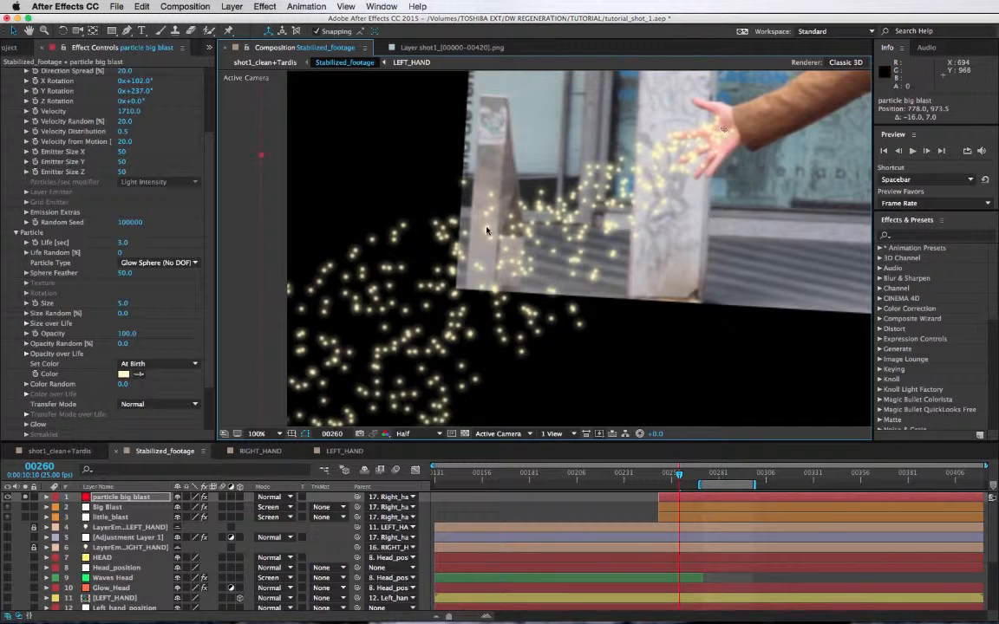
# Step: Turn on motion blur in Particular's rendering settings for the particle big blast layer
pyautogui.moveTo(208, 354); pyautogui.dragTo(205, 447)
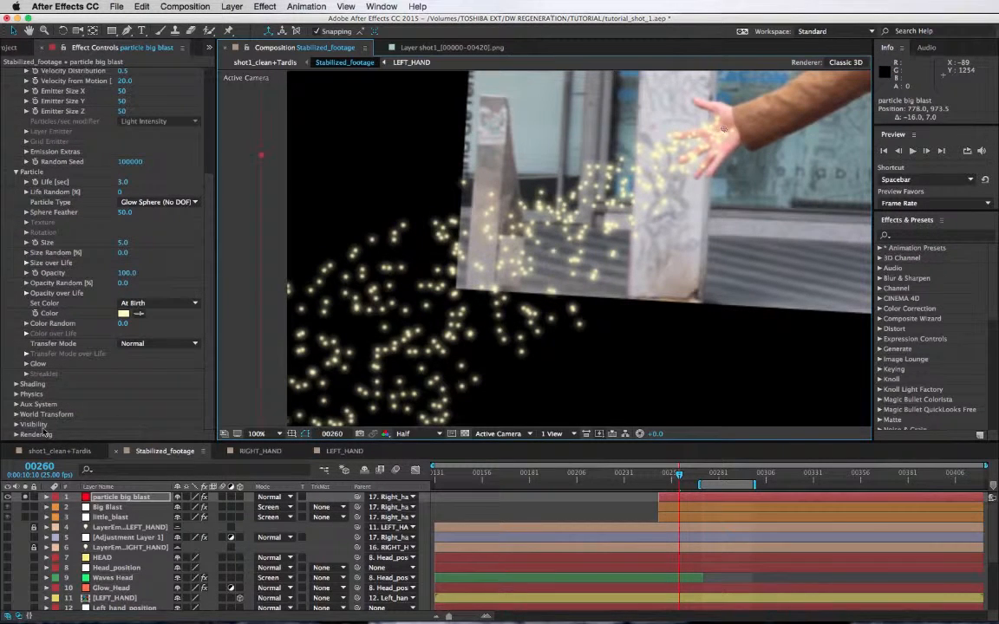
pyautogui.click(15, 435)
pyautogui.scroll(-2, 60, 434)
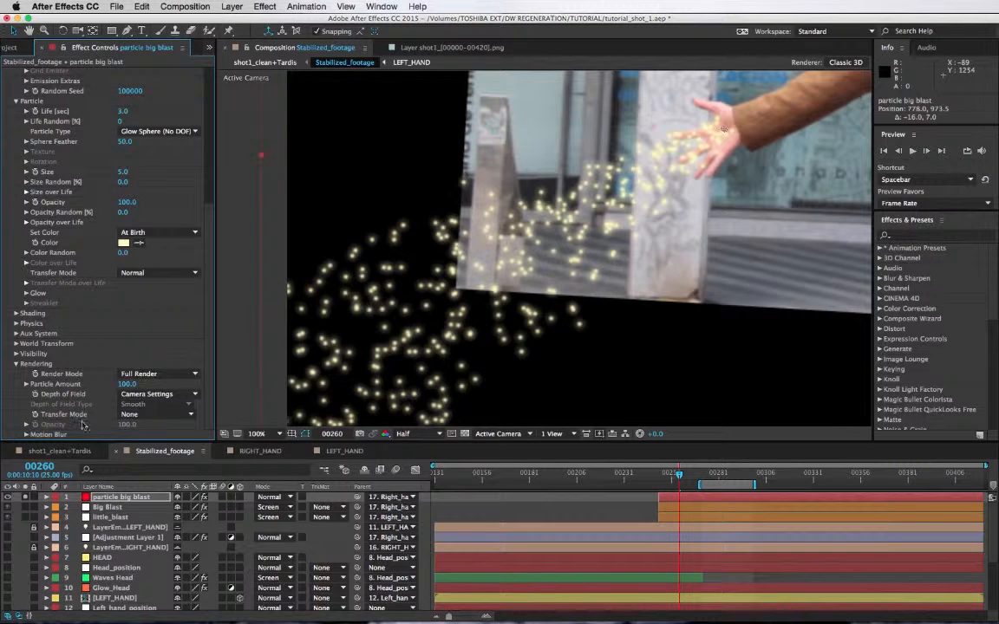
pyautogui.click(26, 434)
pyautogui.scroll(-2, 27, 434)
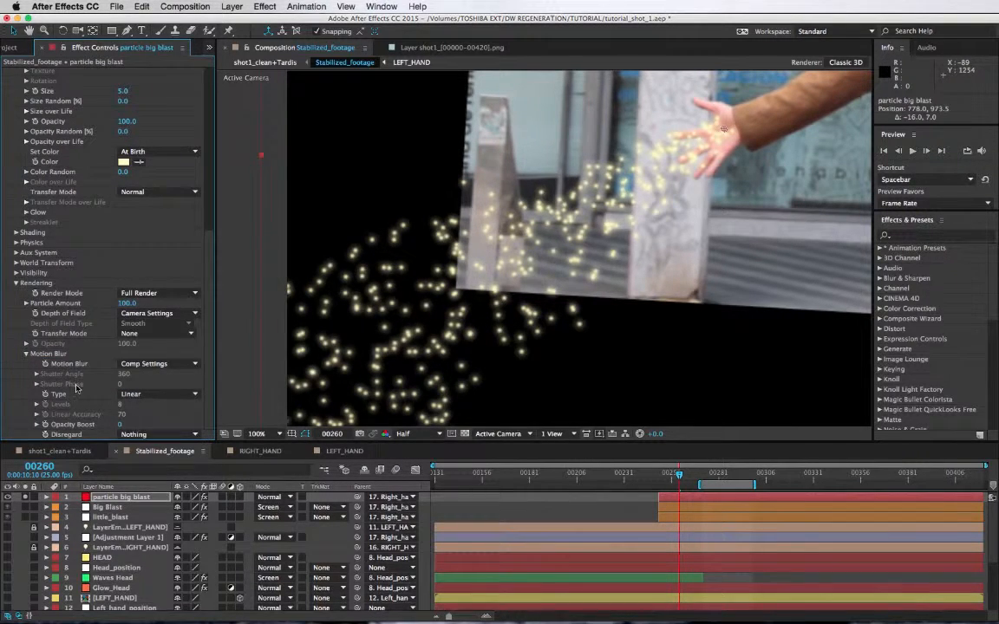
pyautogui.click(139, 363)
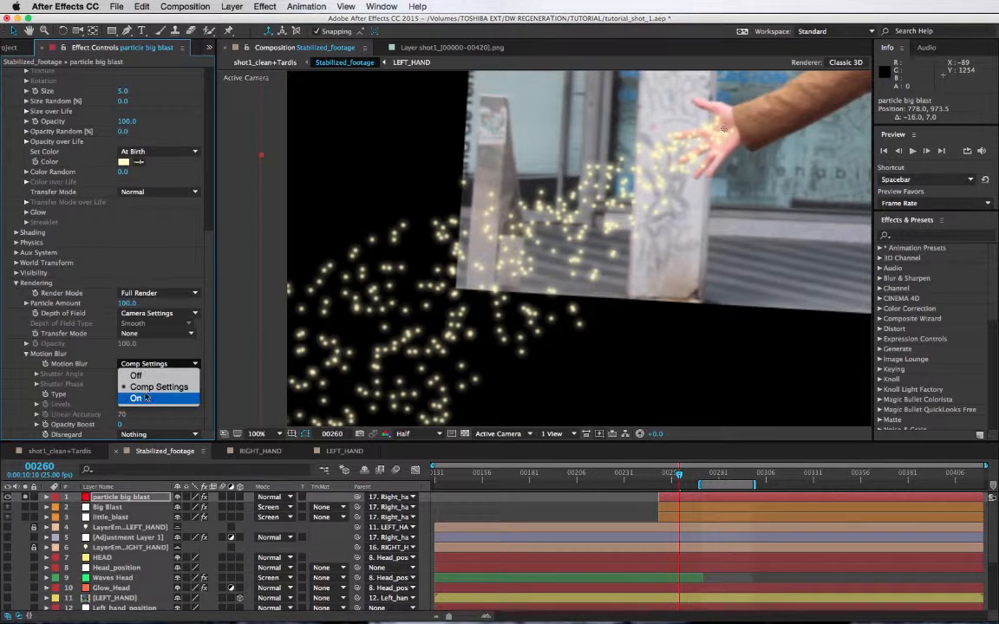
pyautogui.click(139, 399)
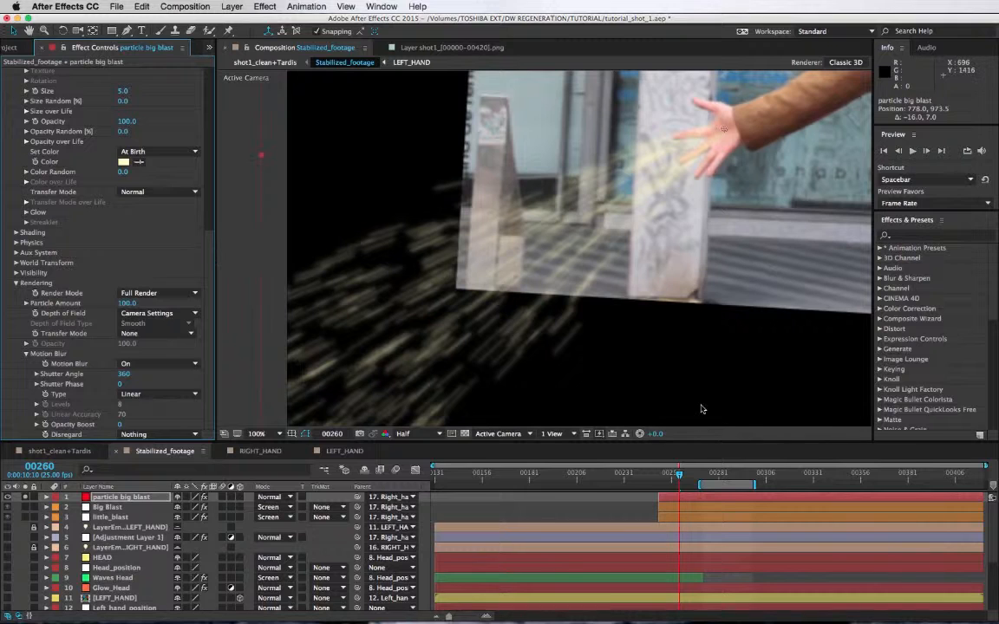
# Step: Unsolo the particle big blast and footage layers and check the particles against the full blast at frame 290
pyautogui.moveTo(680, 480); pyautogui.dragTo(737, 480)
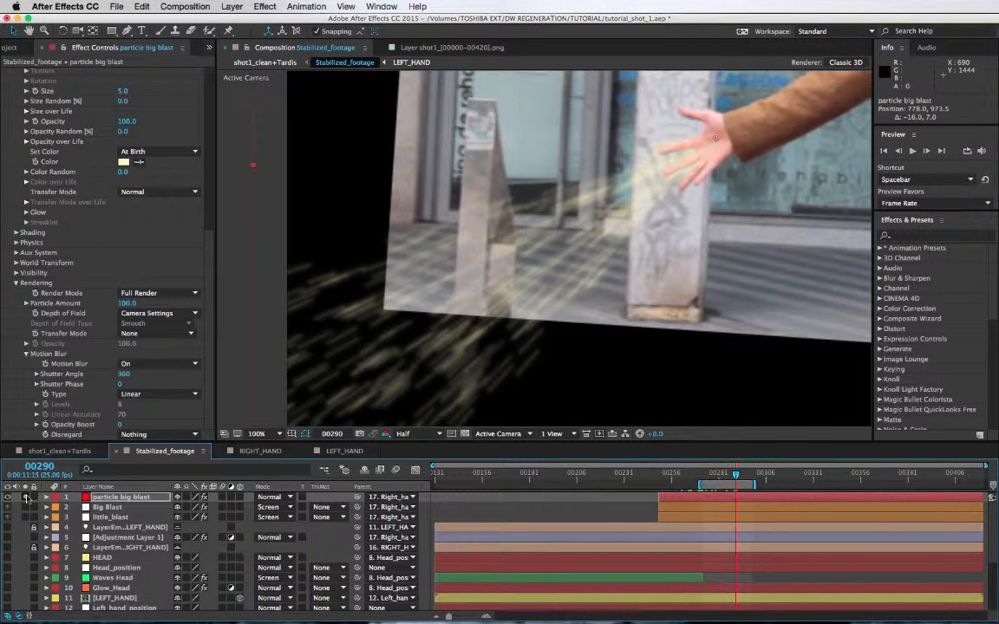
pyautogui.scroll(-5, 24, 503)
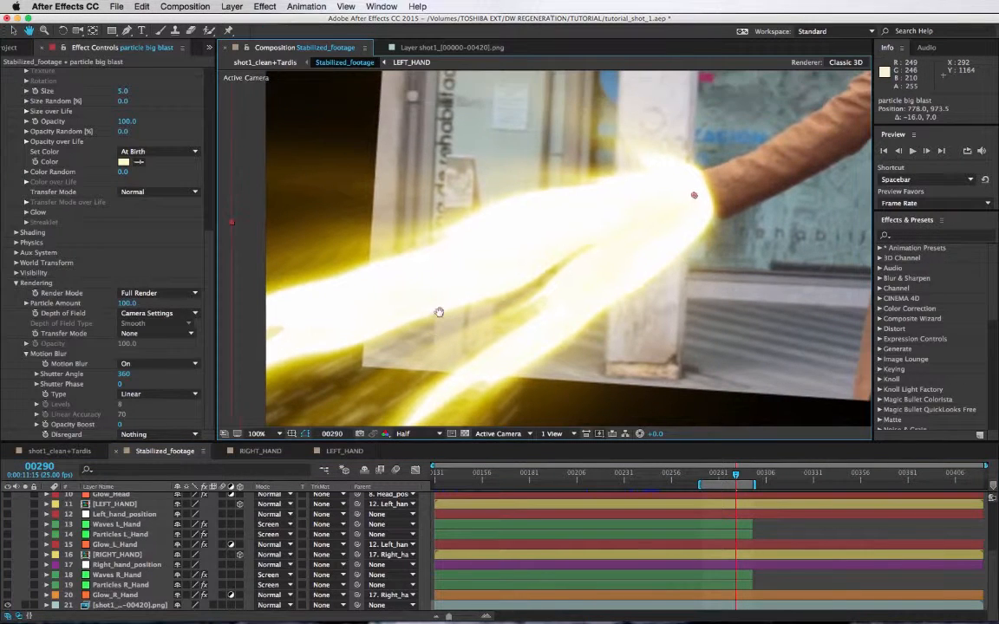
# Step: Set the particle big blast layer's Particles/sec to 160 in Particular's emitter settings
pyautogui.scroll(5, 130, 501)
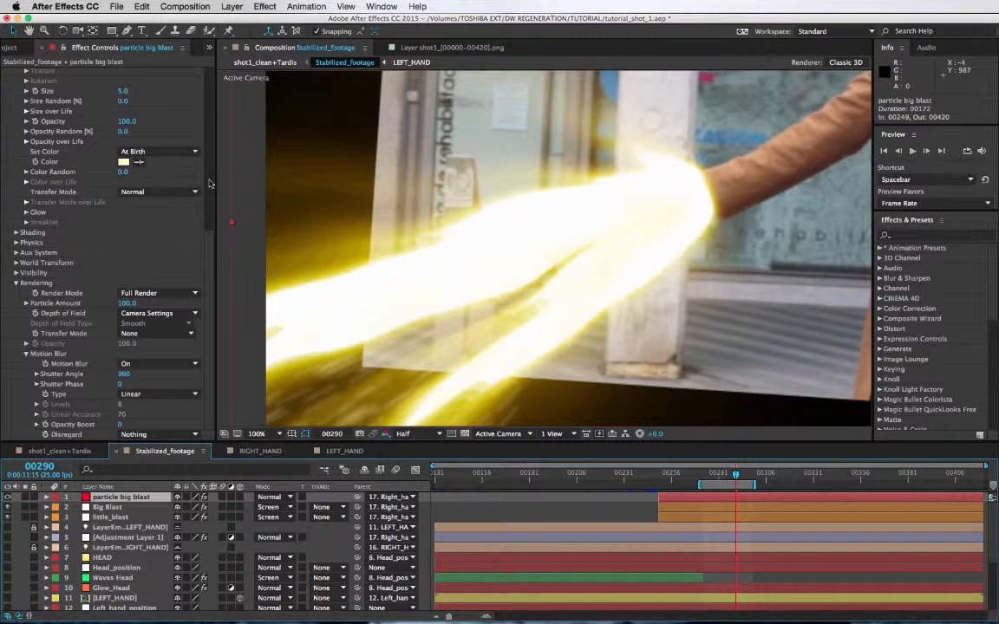
pyautogui.scroll(10, 135, 105)
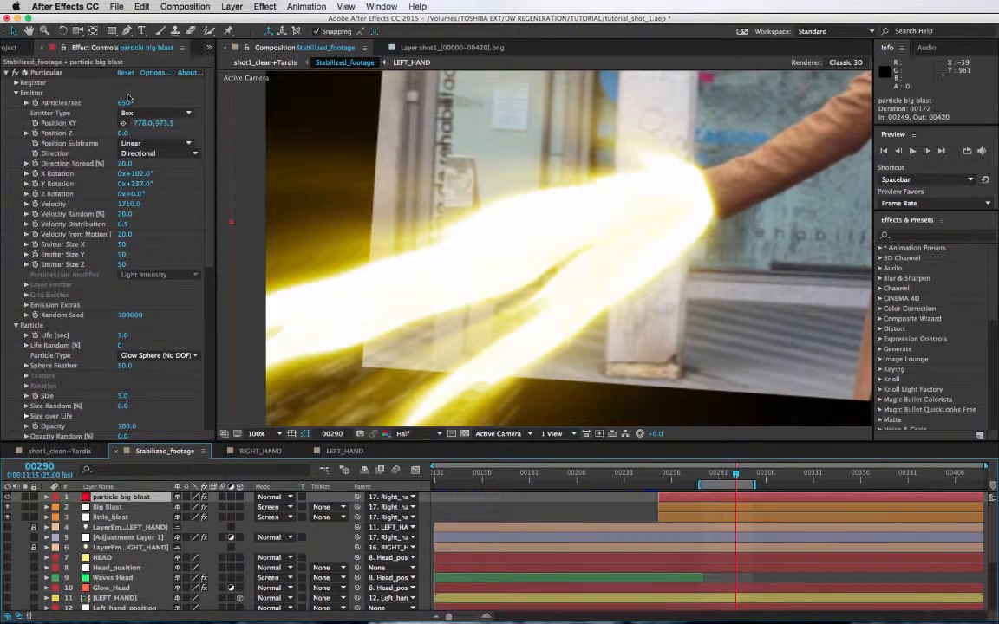
pyautogui.write('90')
pyautogui.press('Return')
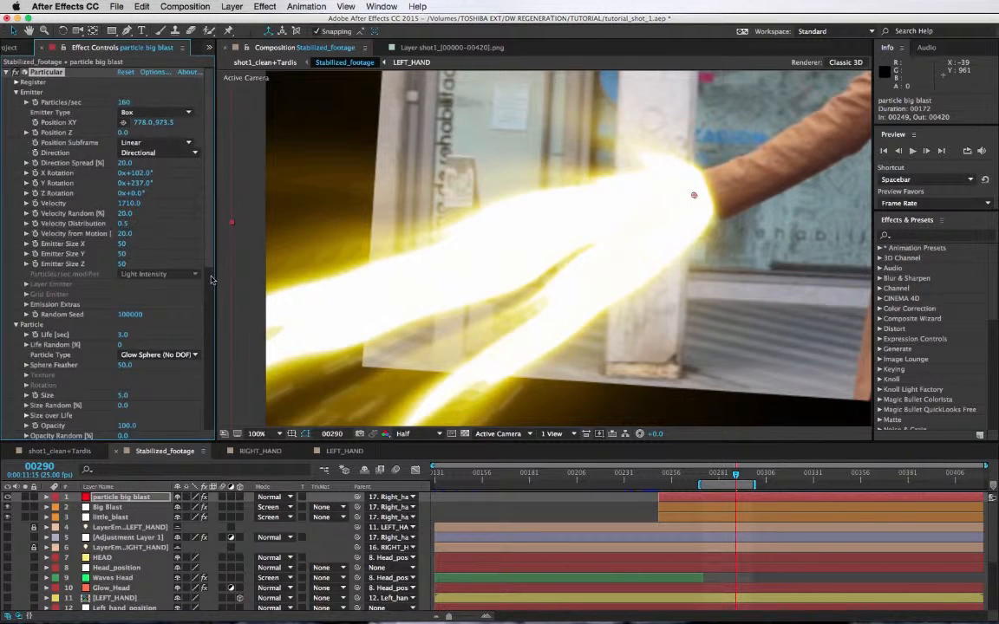
# Step: Change Particular's particle colour to a deeper yellow, F6ED7D
pyautogui.scroll(-6, 210, 280)
pyautogui.click(123, 318)
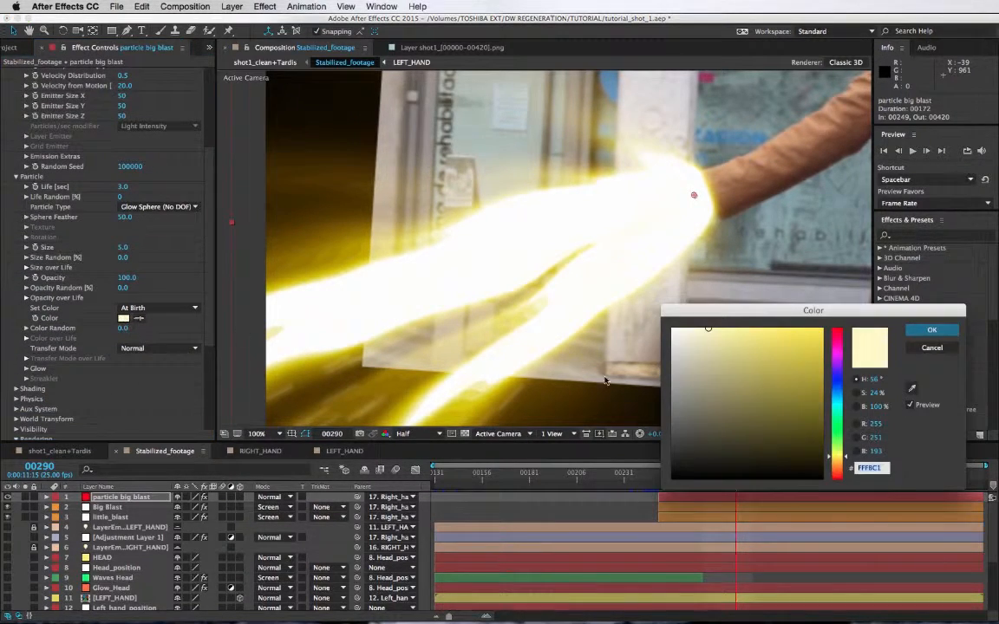
pyautogui.click(729, 333)
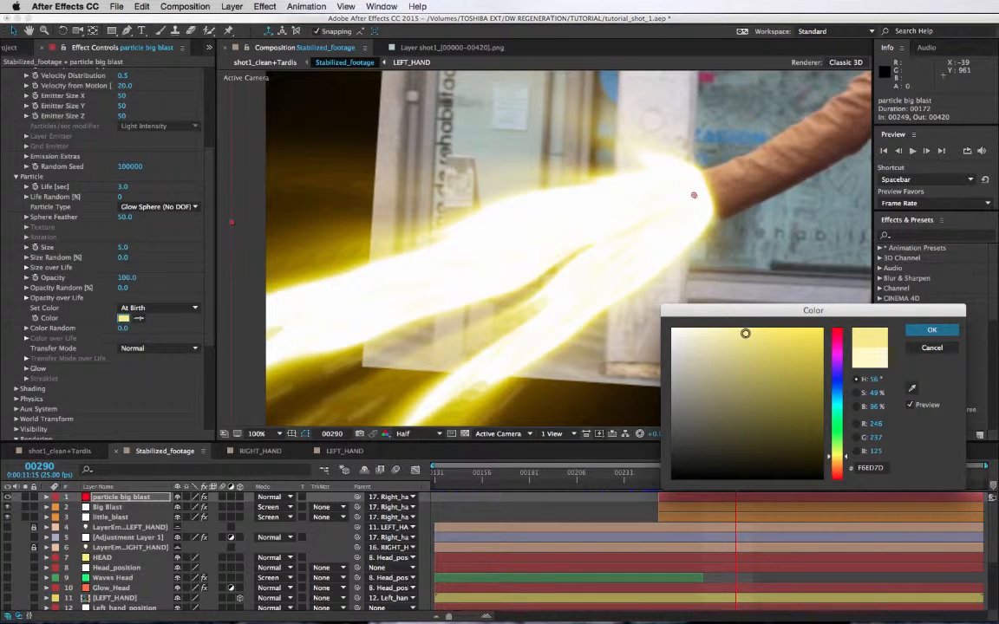
pyautogui.click(932, 329)
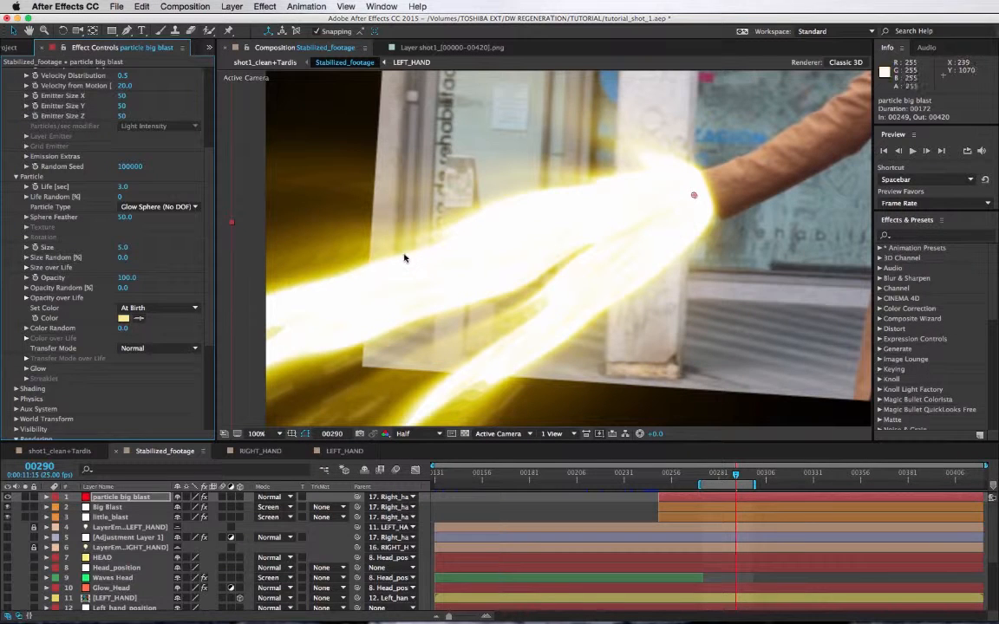
# Step: Set the Particular emitter's Direction Spread to 24%
pyautogui.scroll(10, 196, 101)
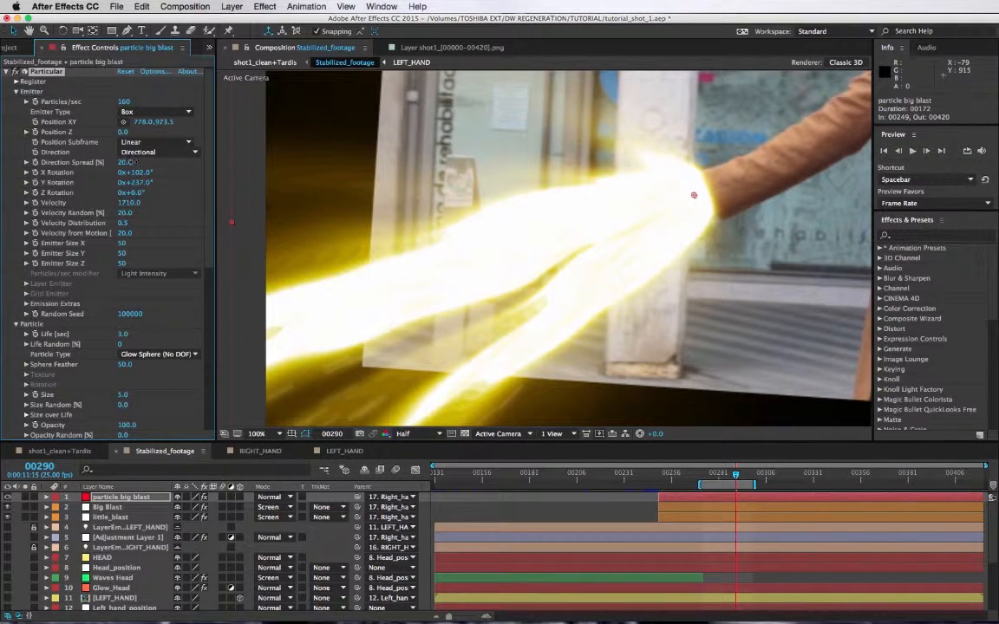
pyautogui.moveTo(130, 162); pyautogui.dragTo(136, 162)
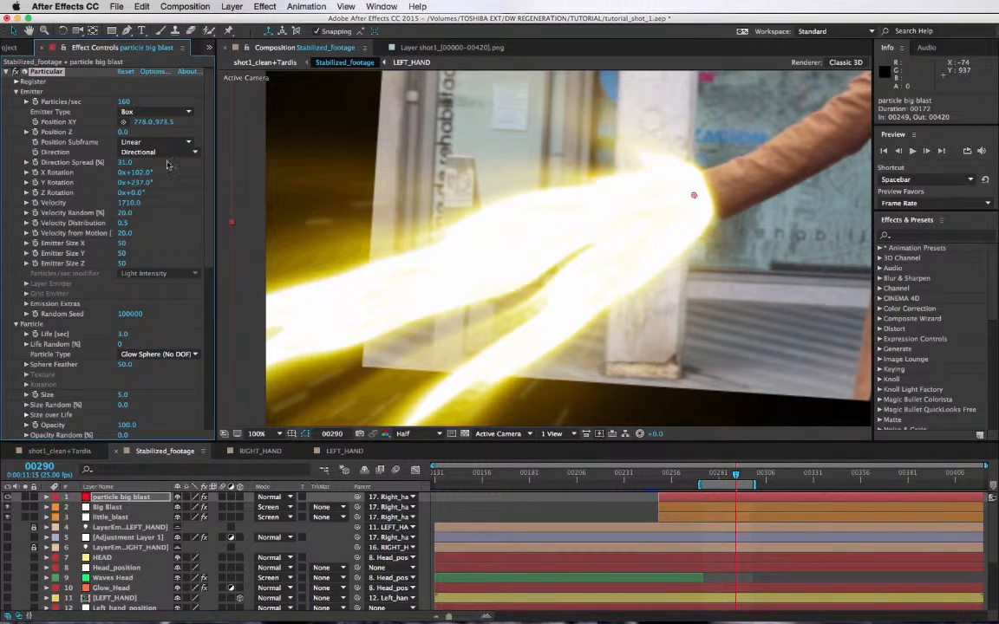
pyautogui.moveTo(125, 162); pyautogui.dragTo(130, 162)
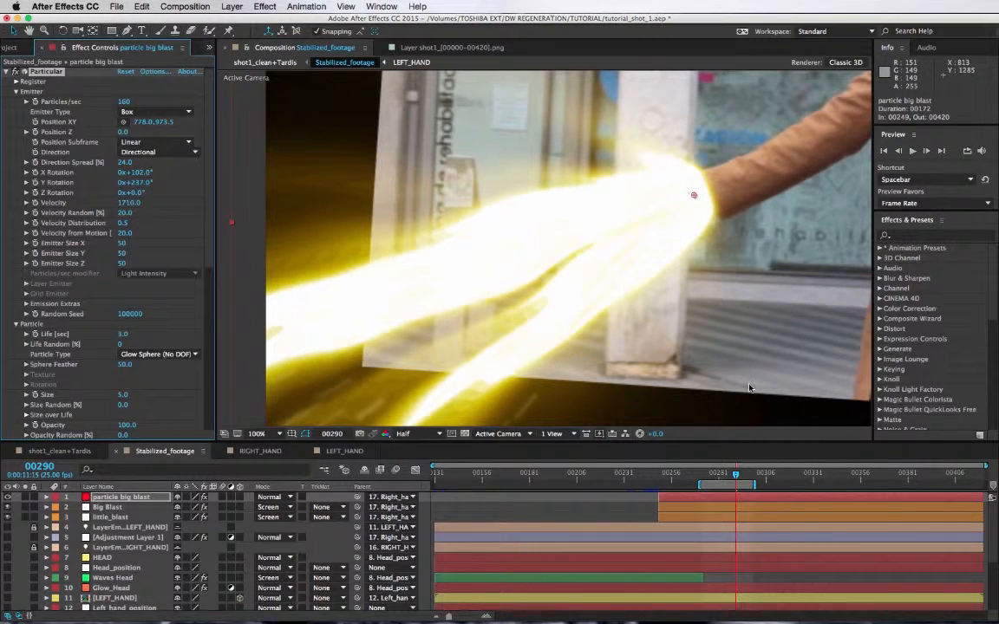
# Step: Preview the blast, then examine the particles against the whole figure at frame 289
pyautogui.press('space')
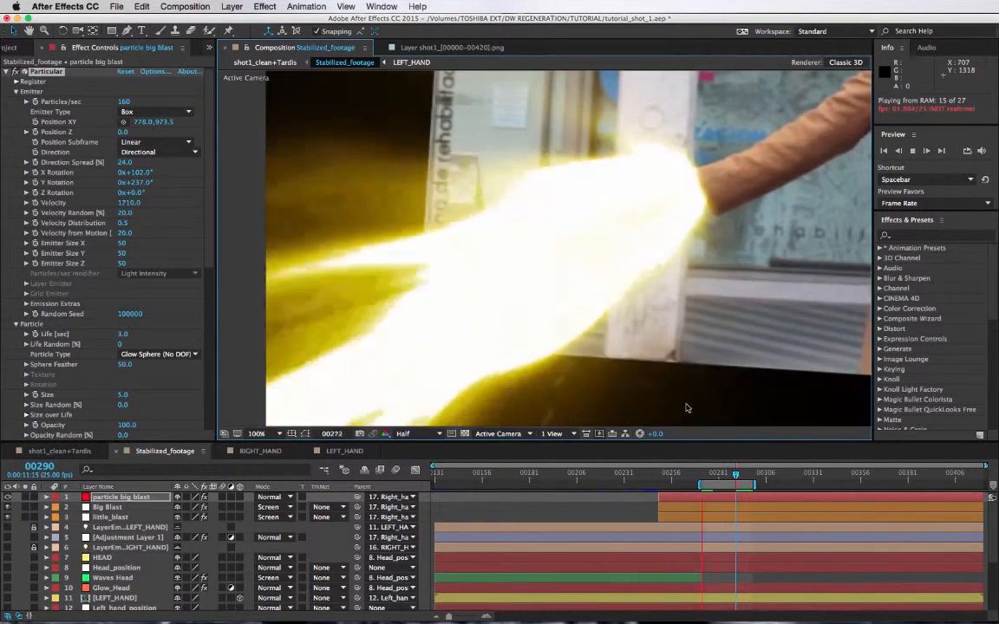
pyautogui.press('space')
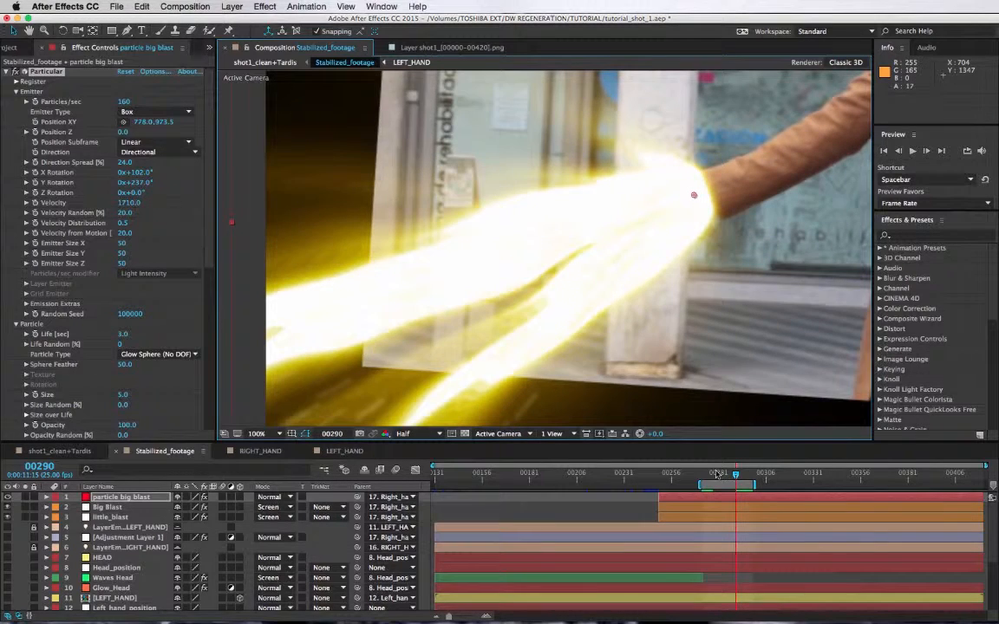
pyautogui.click(717, 473)
pyautogui.moveTo(719, 477); pyautogui.dragTo(734, 477)
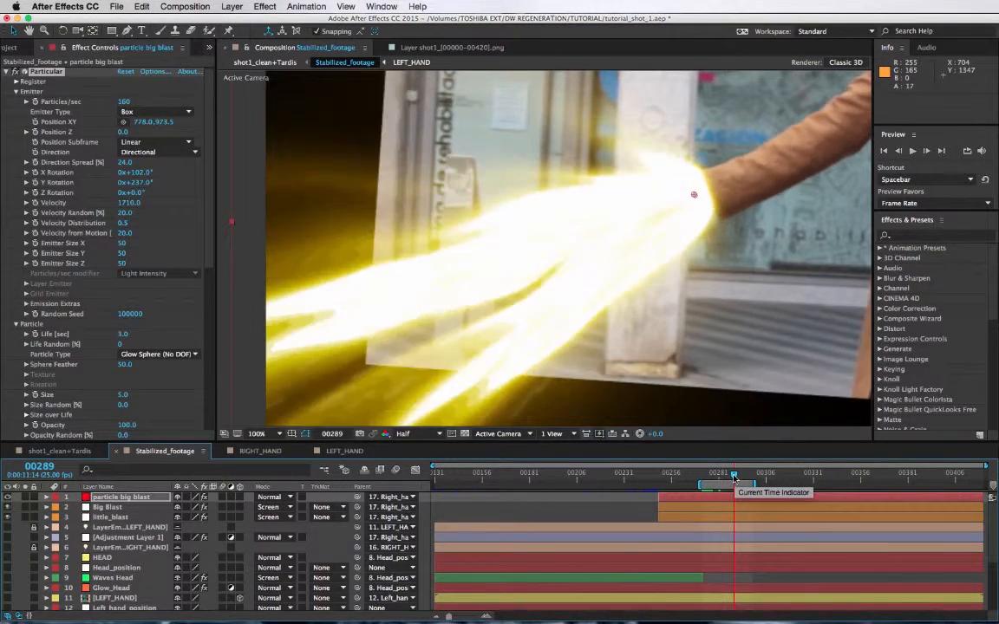
pyautogui.scroll(-2, 490, 311)
pyautogui.moveTo(602, 298); pyautogui.dragTo(481, 358)
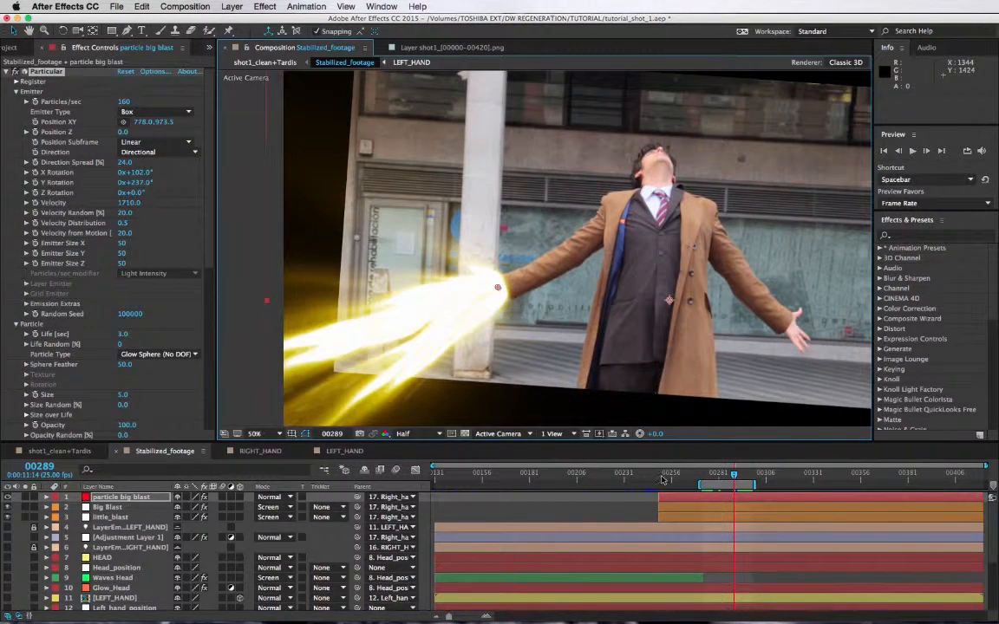
# Step: Keyframe Particular's Particles/sec at 0 on frame 249 and 160 on frame 250
pyautogui.click(662, 477)
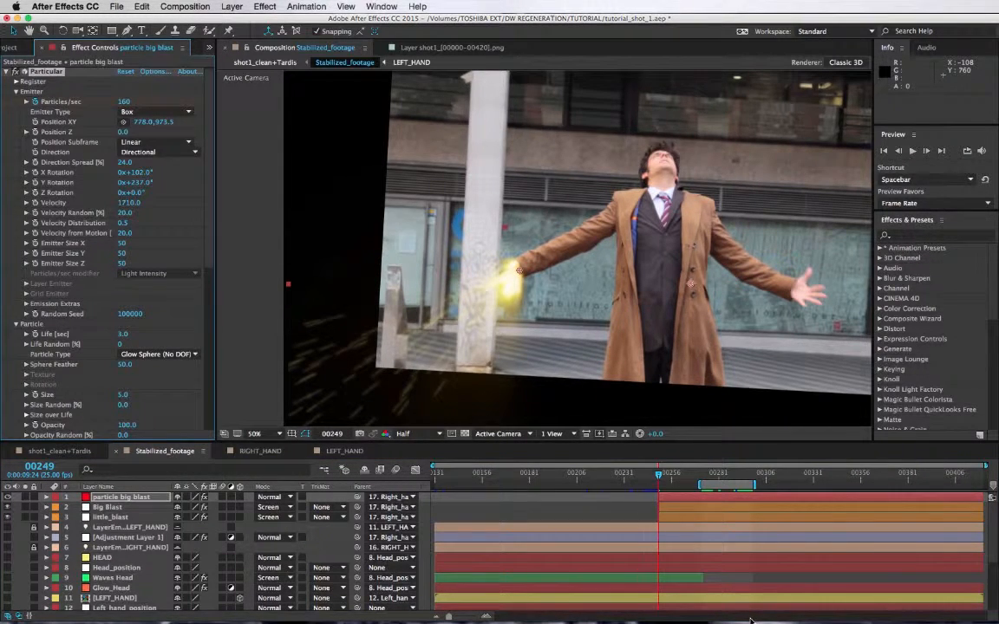
pyautogui.press('pagedown')
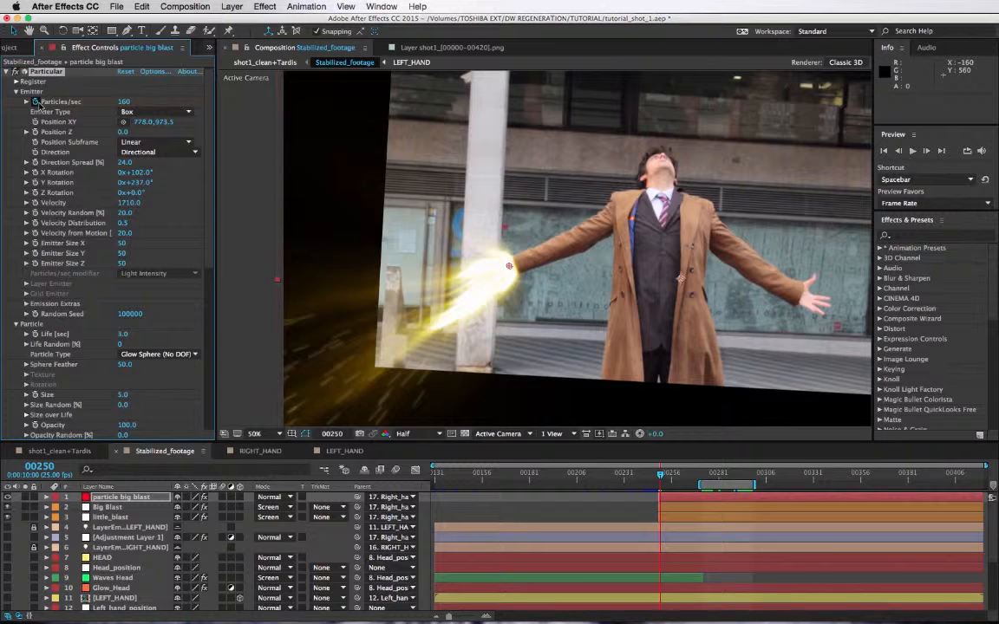
pyautogui.press('pageup')
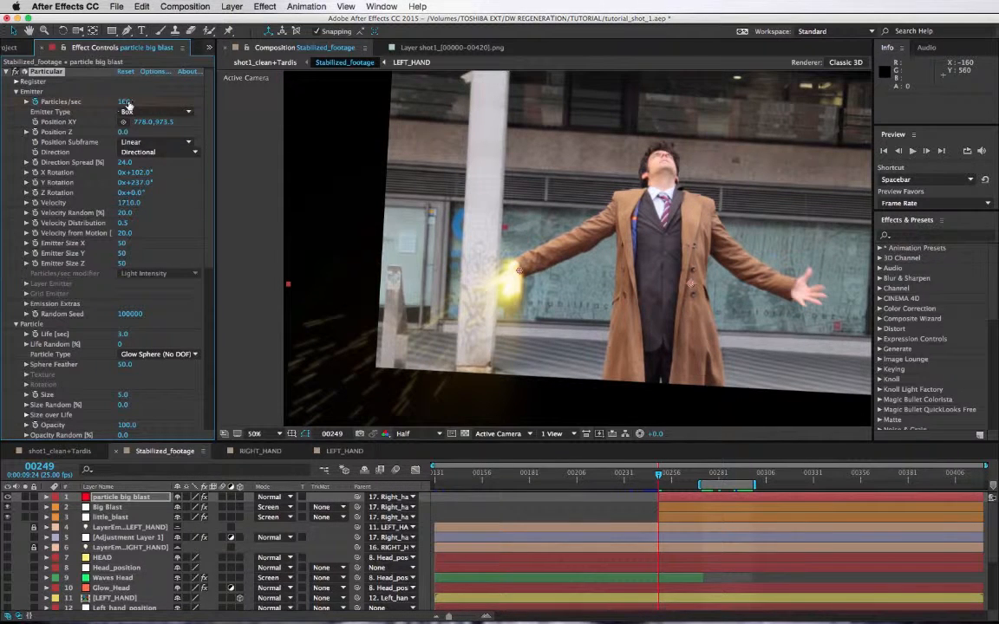
pyautogui.moveTo(124, 101); pyautogui.dragTo(87, 101)
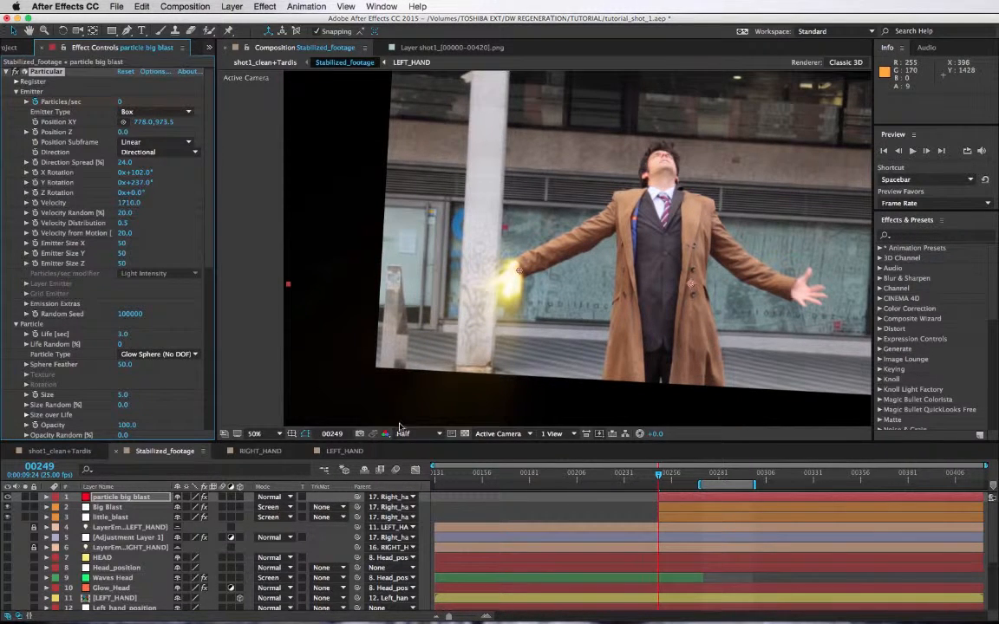
# Step: Scrub from the start of the blast to frame 281 to check how the particles emerge
pyautogui.moveTo(661, 475); pyautogui.dragTo(677, 477)
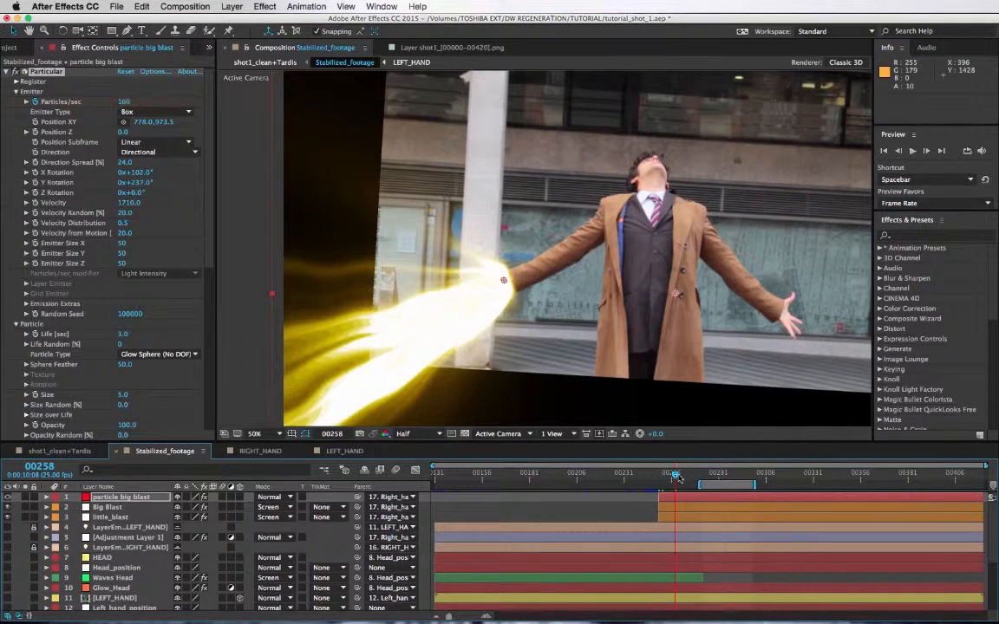
pyautogui.moveTo(679, 486); pyautogui.dragTo(691, 480)
pyautogui.click(718, 476)
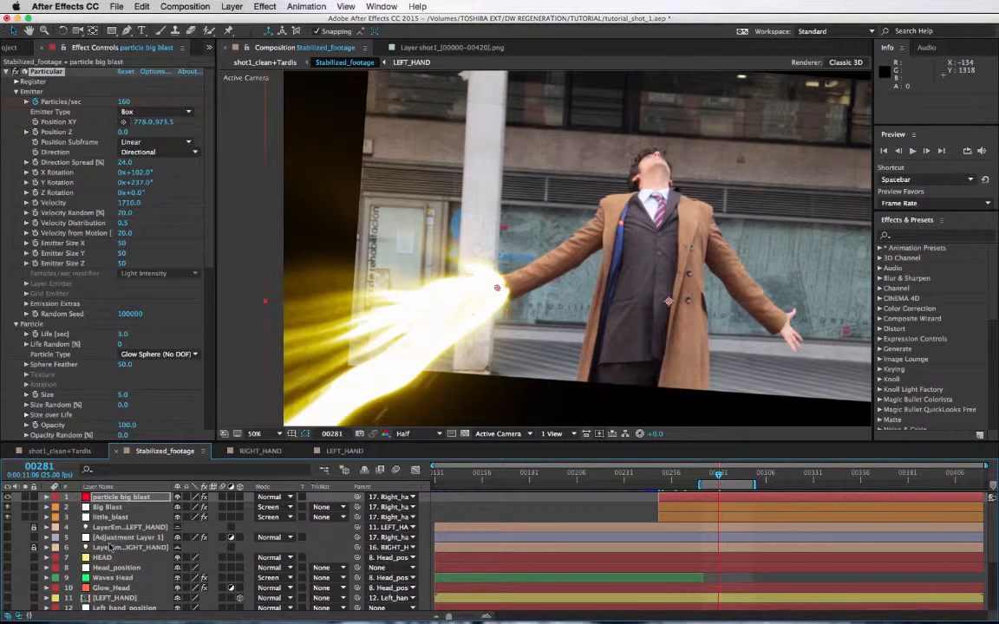
# Step: Move Adjustment Layer 1 above the particle big blast layer and make it visible
pyautogui.click(119, 539)
pyautogui.moveTo(119, 539); pyautogui.dragTo(118, 501)
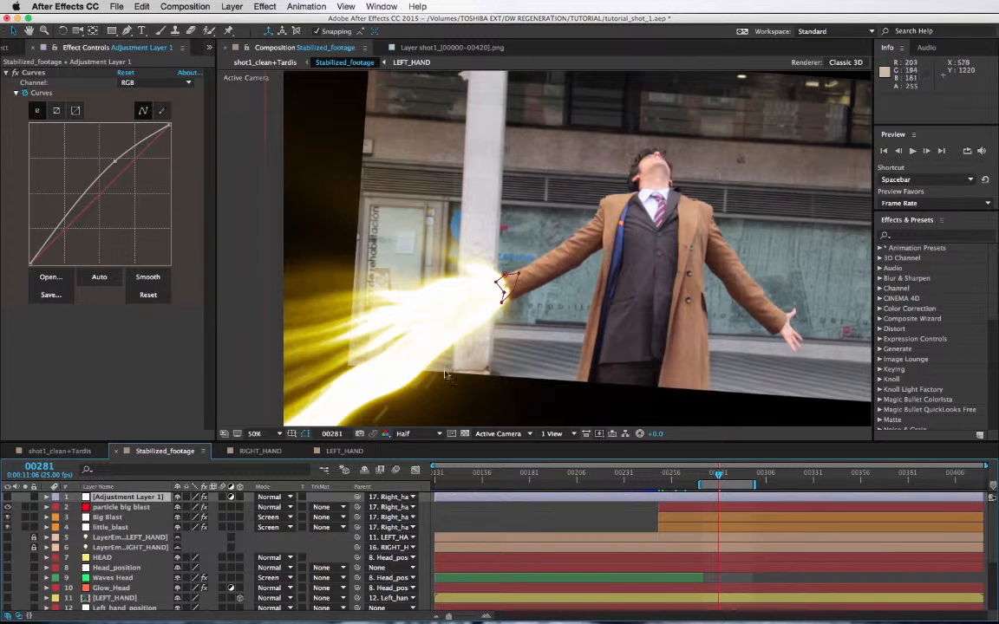
pyautogui.press('.')
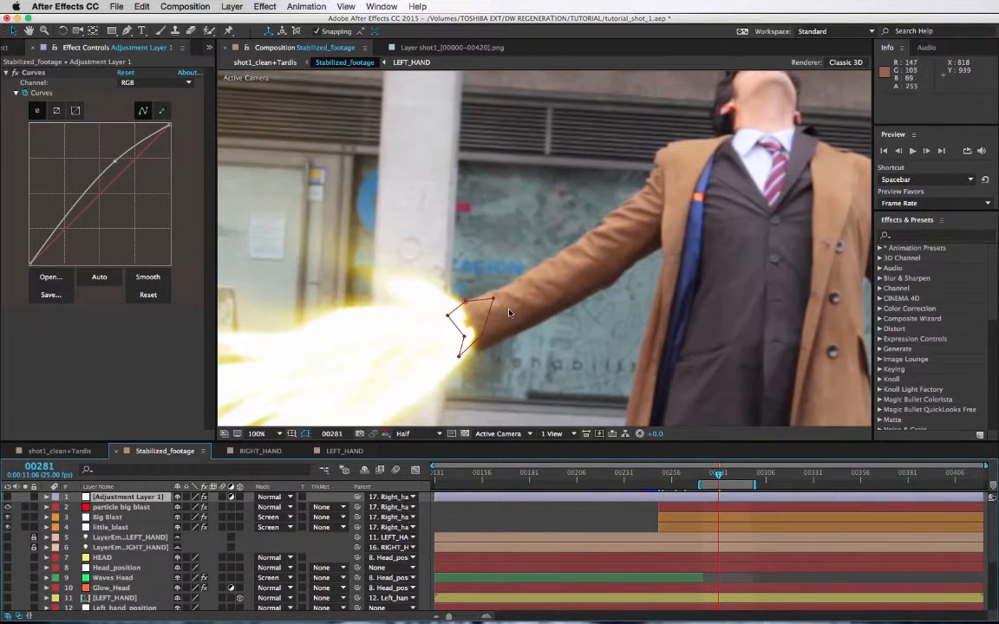
pyautogui.doubleClick(452, 319)
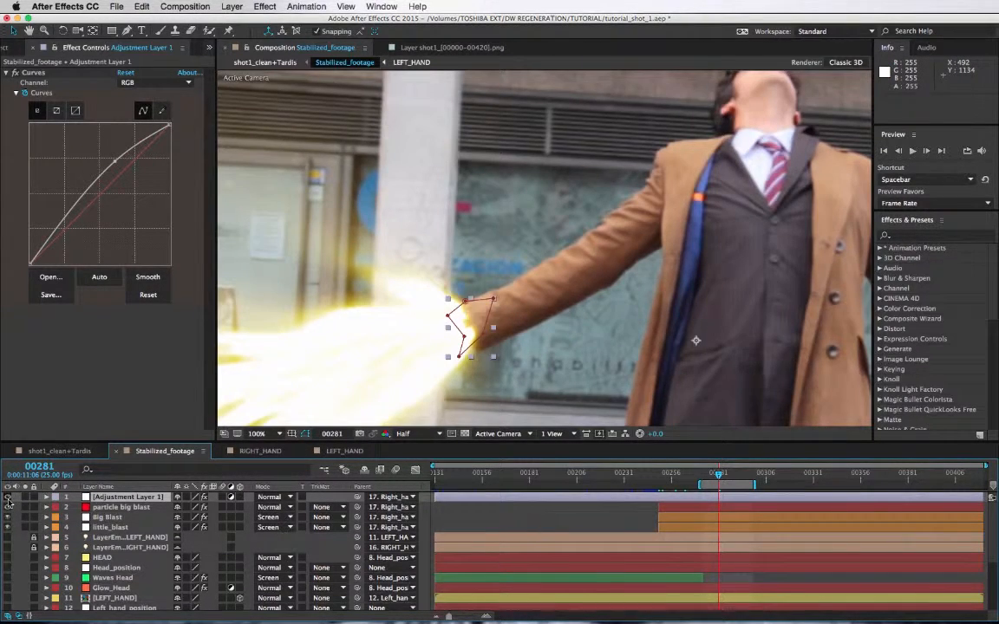
pyautogui.press('Return')
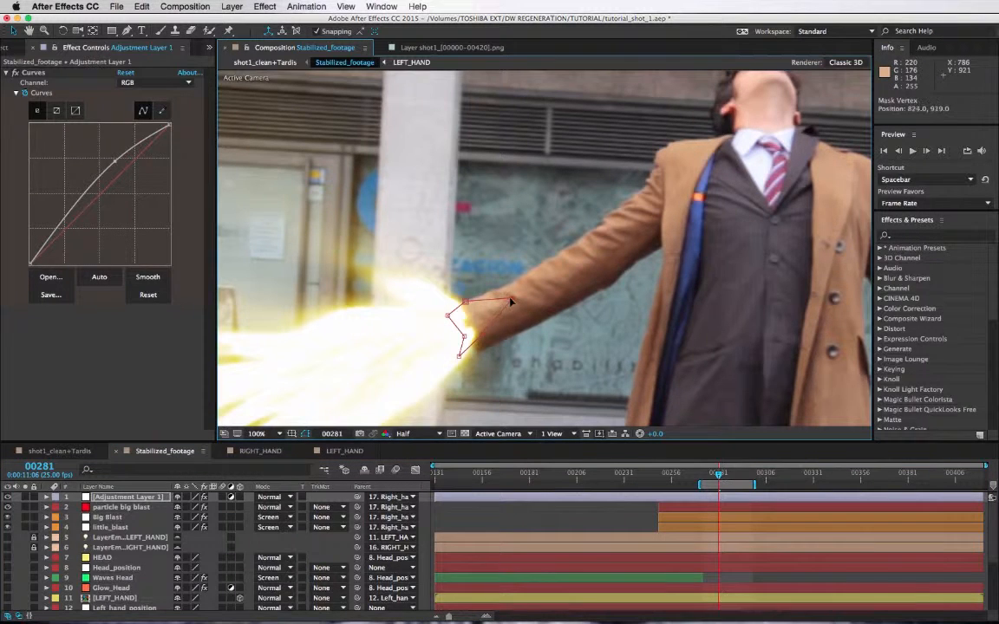
# Step: At frame 281, reshape Adjustment Layer 1's mask to fit the sleeve cuff beside the blast
pyautogui.press(',')
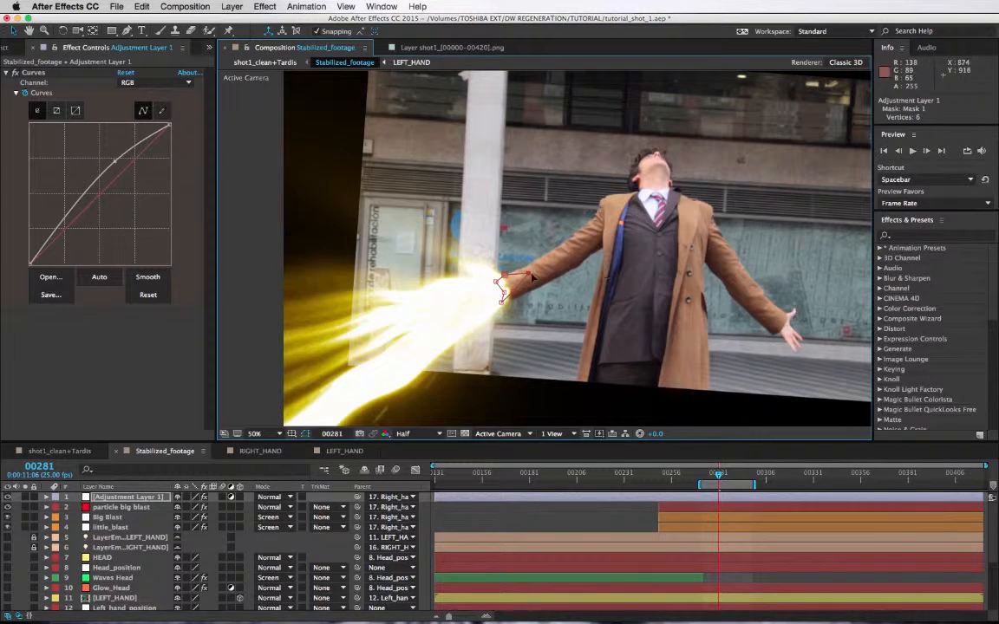
pyautogui.moveTo(513, 303); pyautogui.dragTo(552, 261)
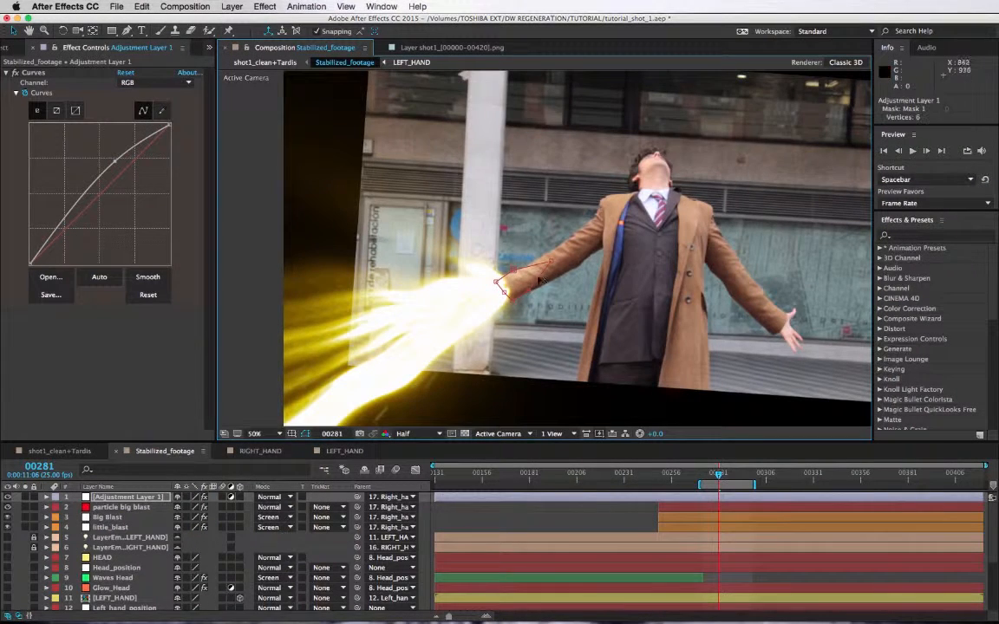
pyautogui.scroll(2, 520, 286)
pyautogui.moveTo(557, 278); pyautogui.dragTo(518, 301)
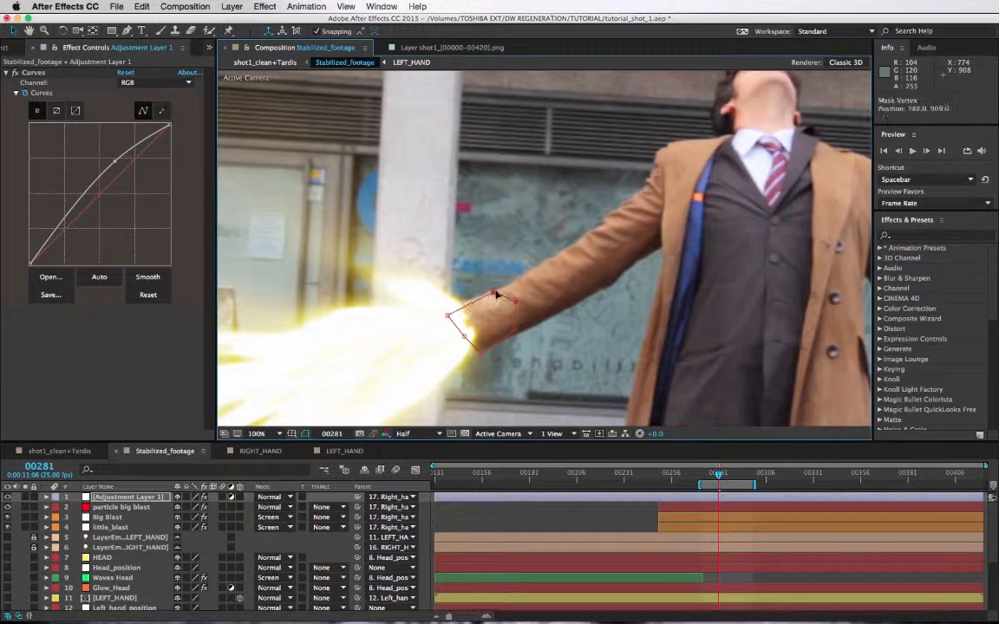
pyautogui.moveTo(447, 315); pyautogui.dragTo(445, 311)
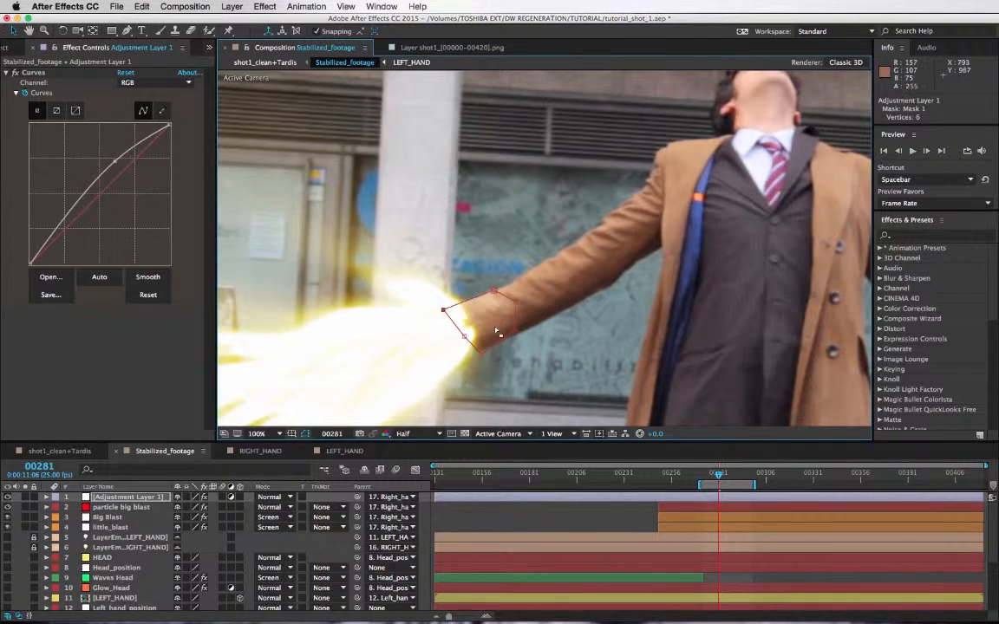
# Step: Add variable-width feather points with the Mask Feather tool so Mask 1's edge softens up the sleeve
pyautogui.moveTo(126, 31); pyautogui.dragTo(161, 83)
pyautogui.press('.')
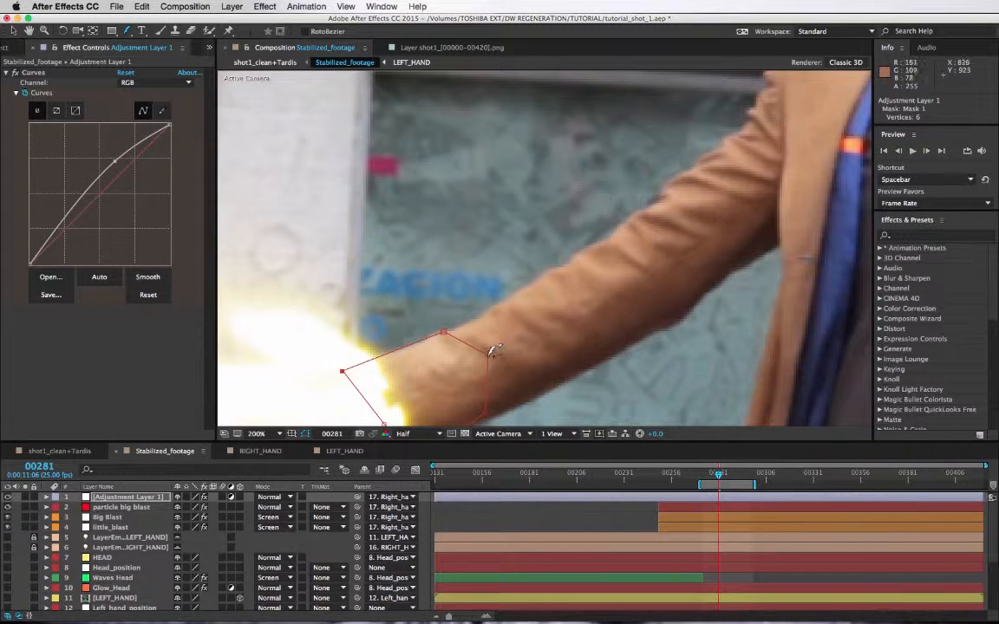
pyautogui.moveTo(490, 356); pyautogui.dragTo(545, 328)
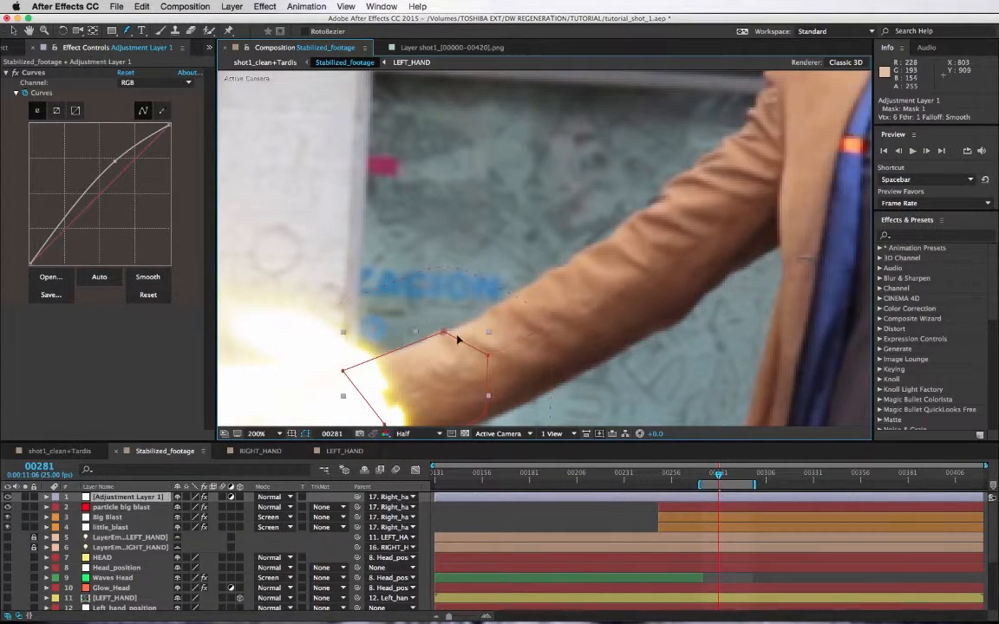
pyautogui.doubleClick(462, 333)
pyautogui.doubleClick(464, 334)
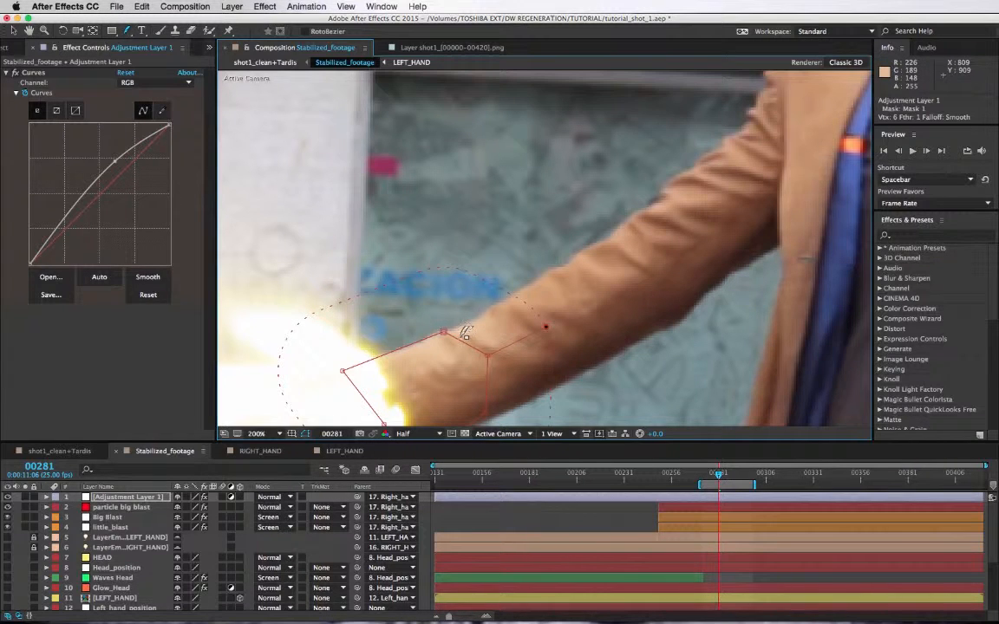
pyautogui.click(457, 336)
pyautogui.click(488, 382)
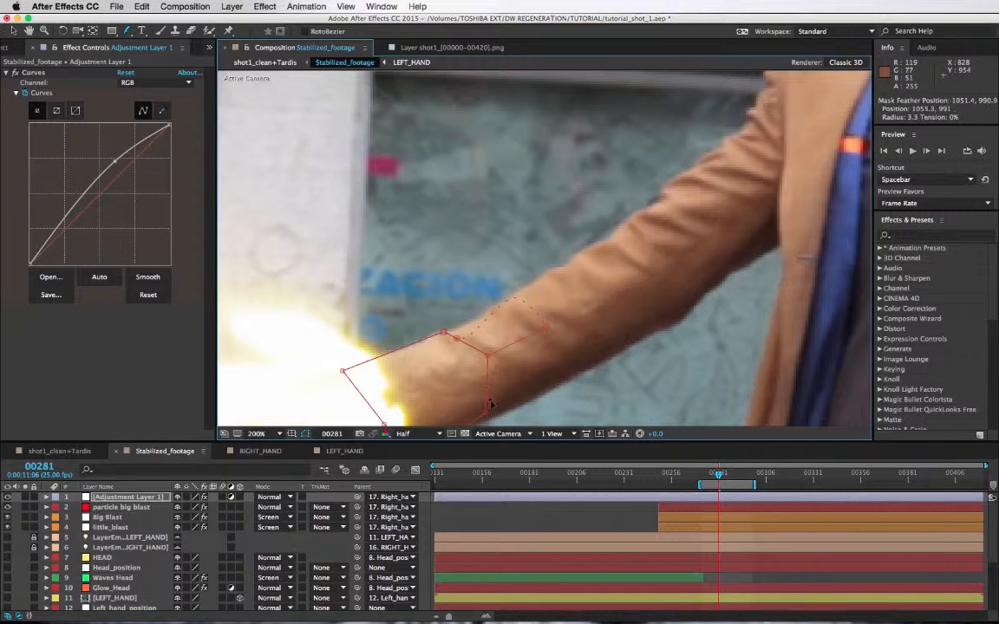
pyautogui.moveTo(457, 341); pyautogui.dragTo(451, 339)
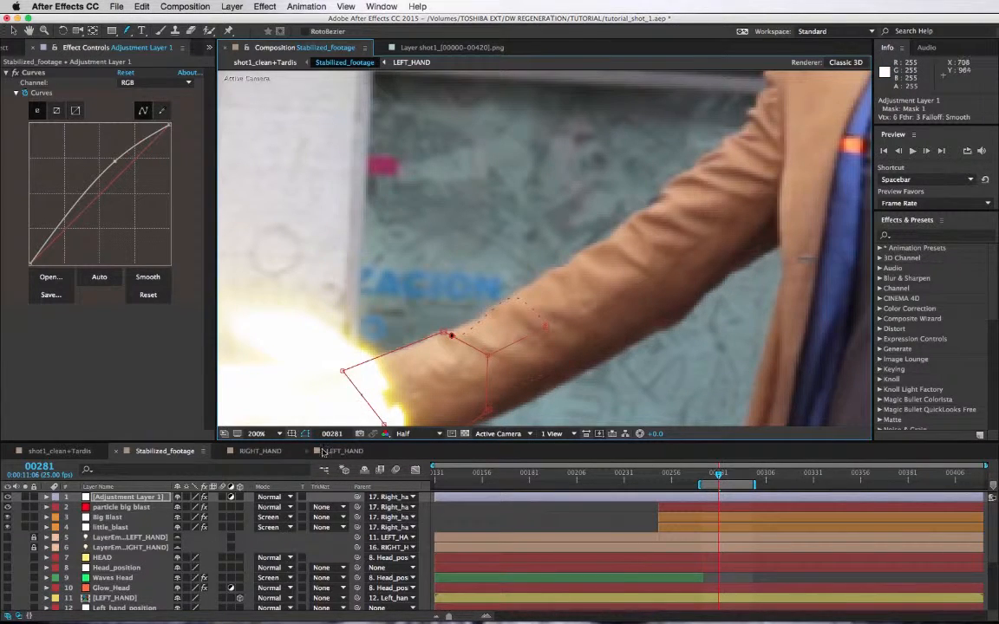
# Step: At frame 231, pull in Mask 1's feather around the sleeve cuff on Adjustment Layer 1
pyautogui.press('m')
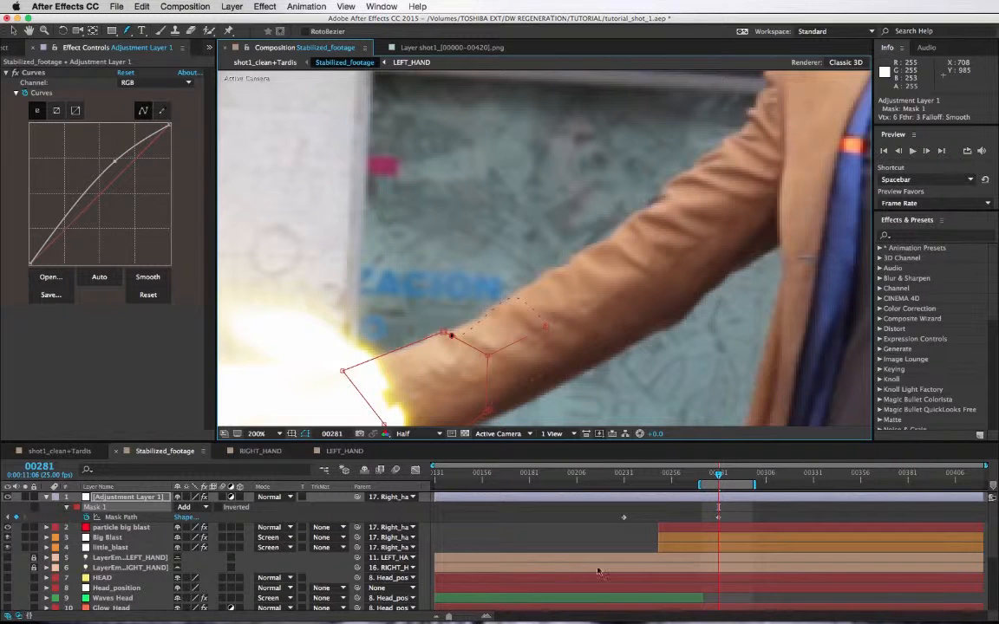
pyautogui.click(624, 473)
pyautogui.moveTo(577, 382); pyautogui.dragTo(542, 332)
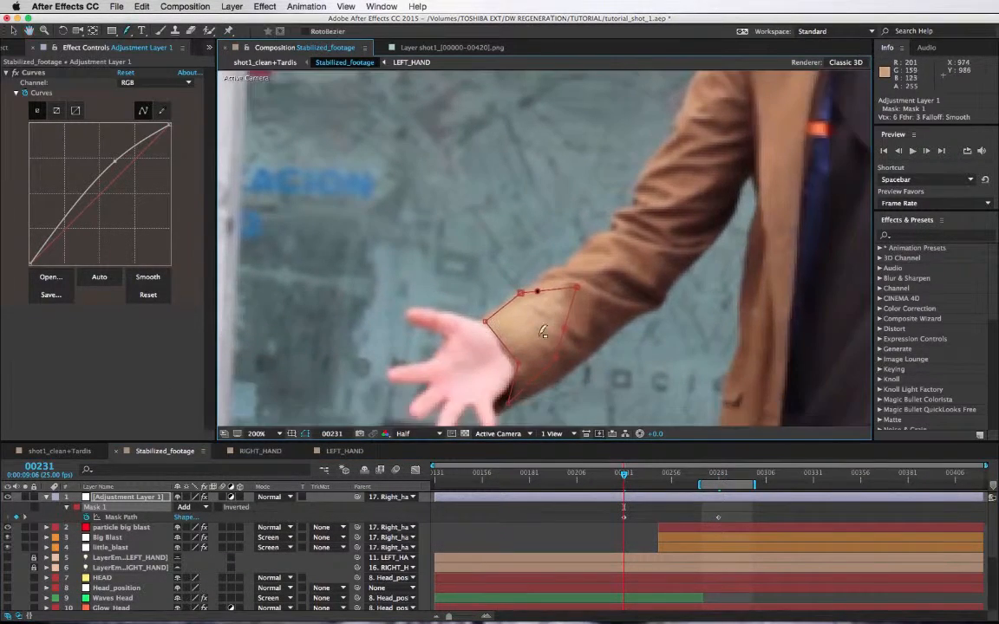
pyautogui.click(12, 31)
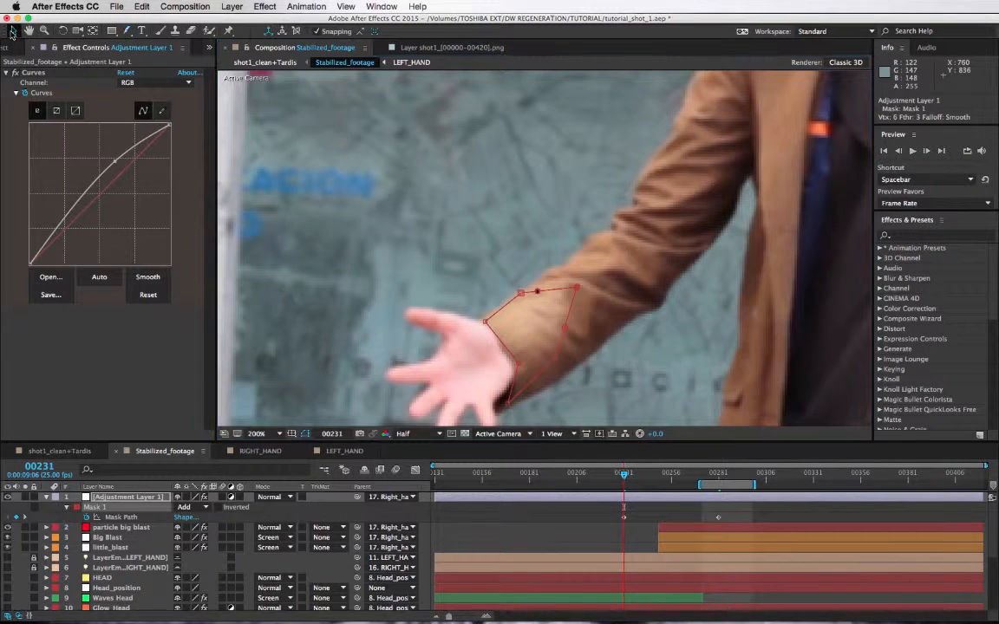
# Step: At frame 420, reshape Adjustment Layer 1's Mask 1 so its corners fit the sleeve cuff beside the blast
pyautogui.moveTo(890, 484); pyautogui.dragTo(982, 484)
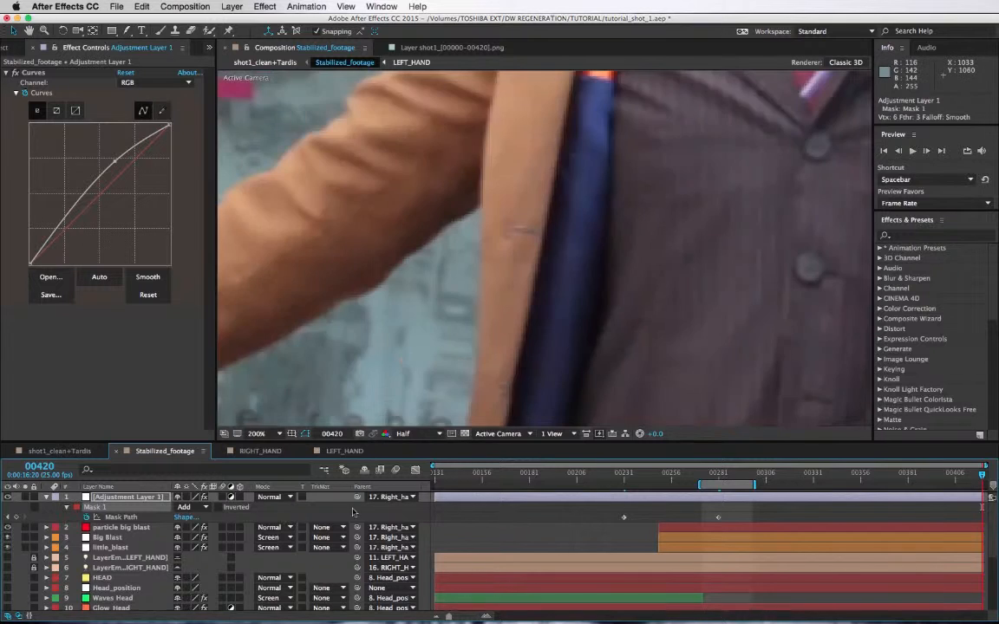
pyautogui.scroll(-4, 519, 288)
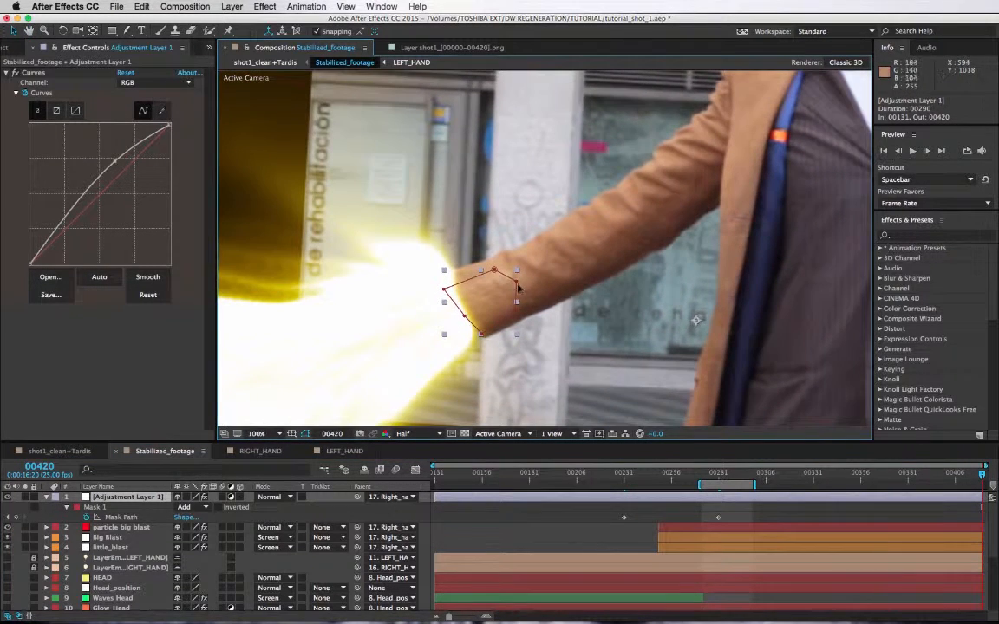
pyautogui.click(517, 286)
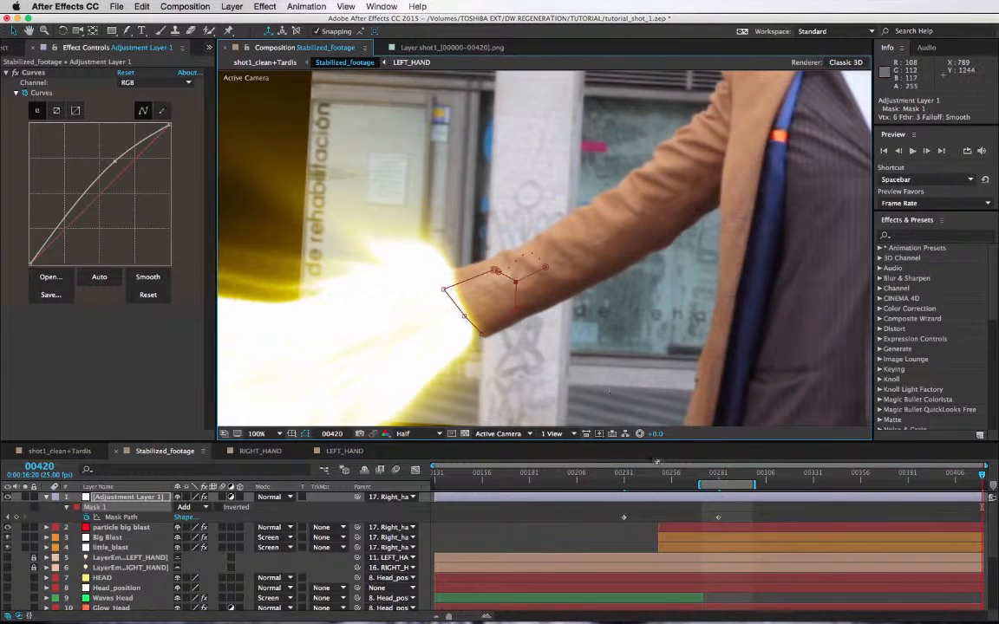
pyautogui.moveTo(496, 271); pyautogui.dragTo(575, 249)
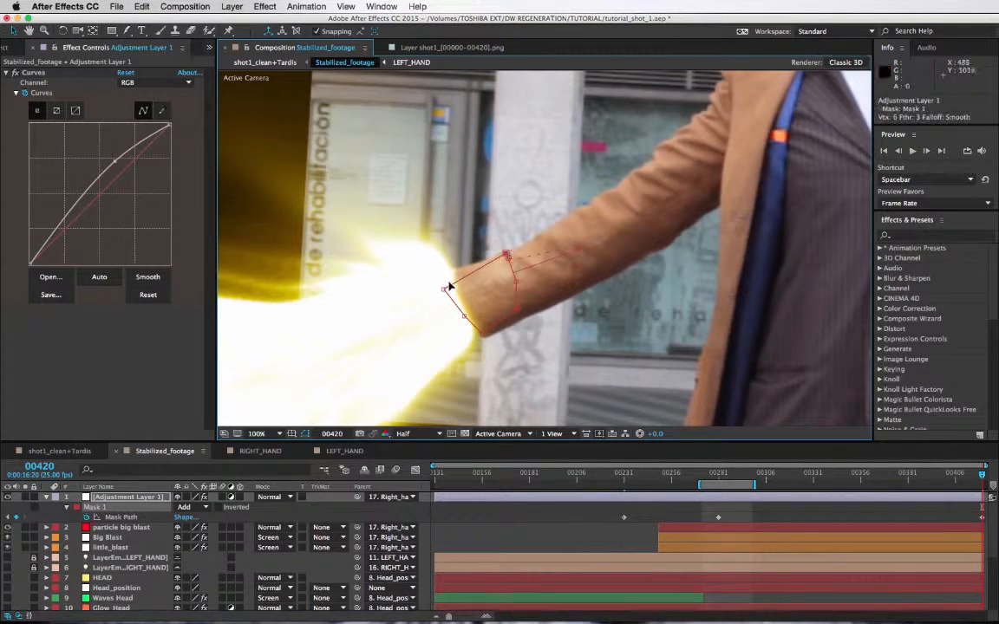
pyautogui.moveTo(443, 288); pyautogui.dragTo(443, 279)
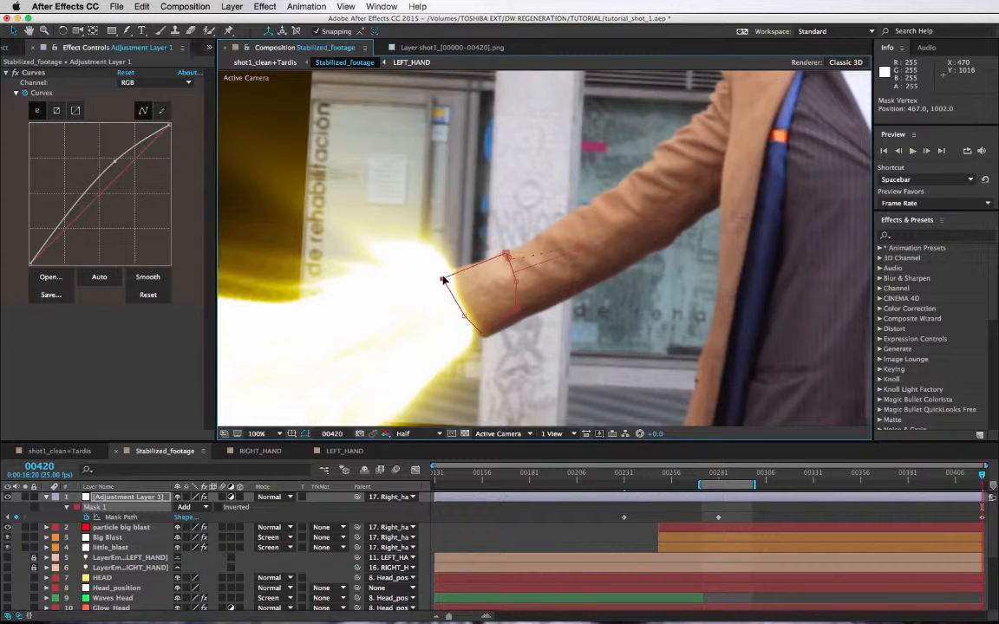
pyautogui.click(533, 308)
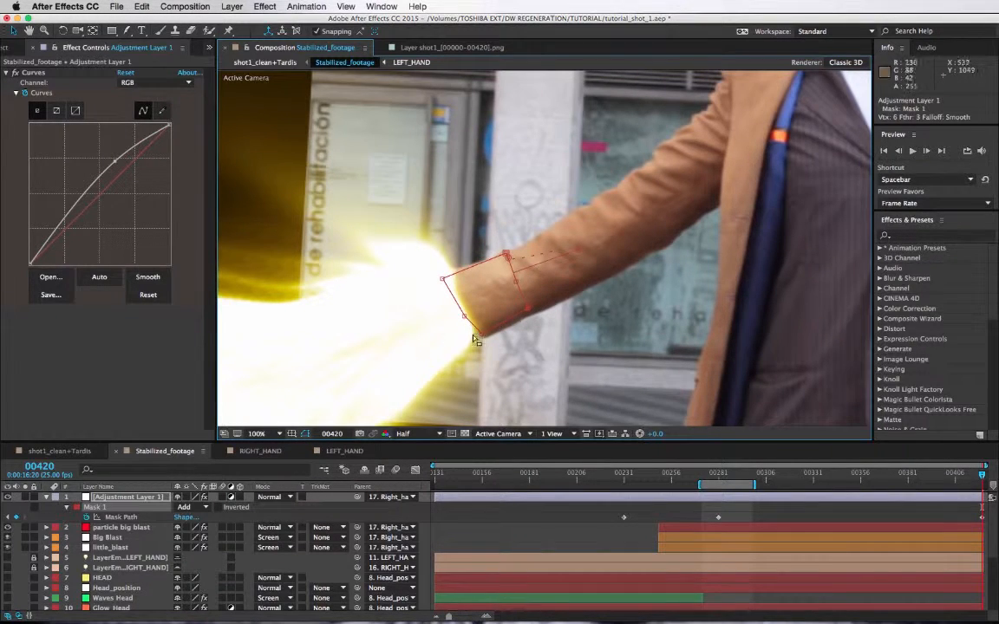
# Step: At frame 420, raise the Curves midpoint to brighten the cuff and extend Mask 1 and its feather further up the sleeve
pyautogui.moveTo(115, 162)
pyautogui.mouseDown()
pyautogui.moveTo(92, 137)
pyautogui.moveTo(105, 163)
pyautogui.moveTo(93, 130)
pyautogui.moveTo(99, 153)
pyautogui.mouseUp()
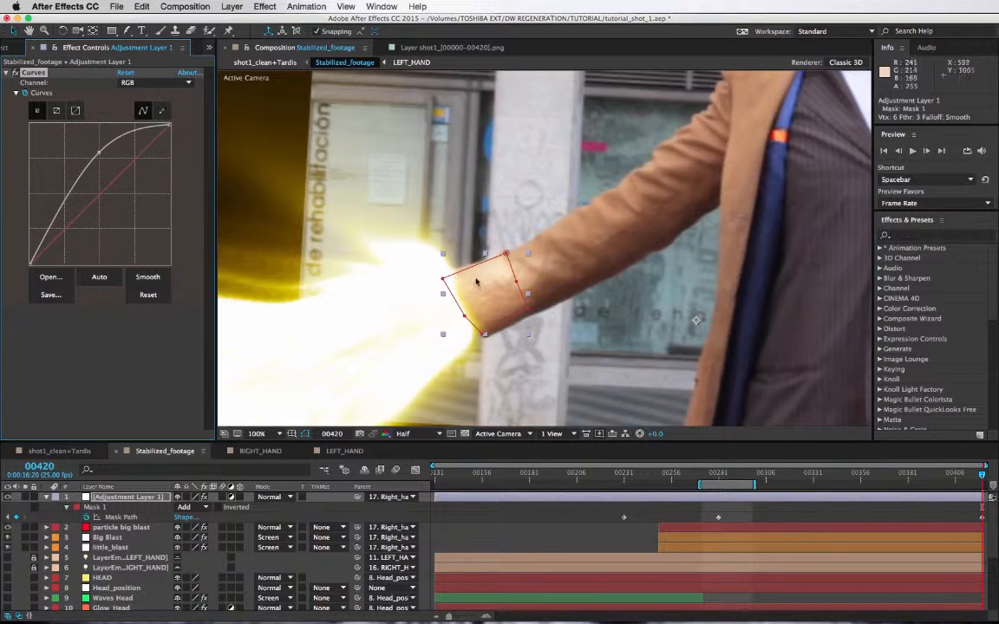
pyautogui.click(517, 282)
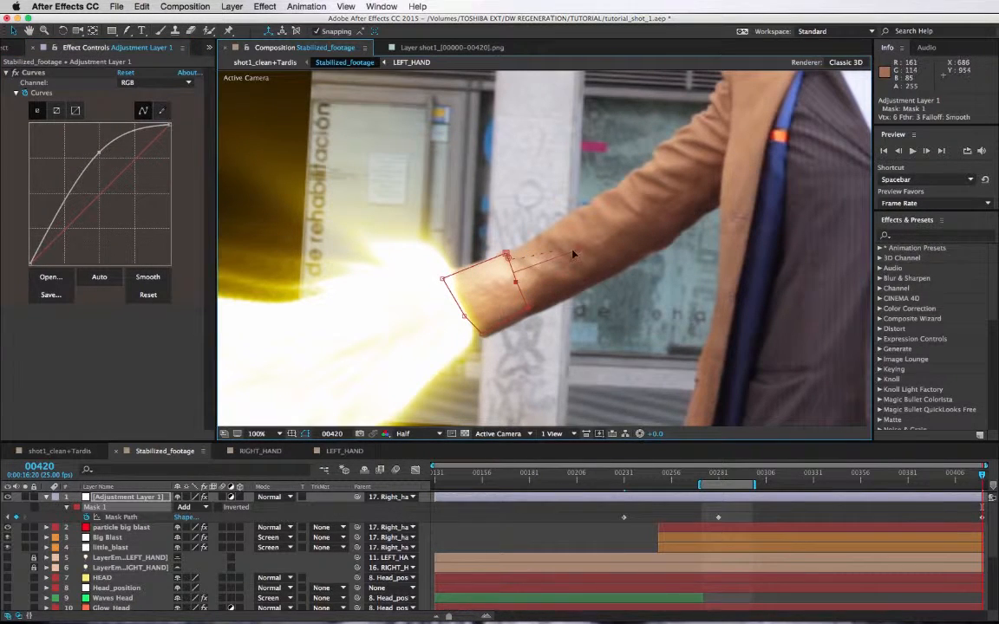
pyautogui.moveTo(576, 250); pyautogui.dragTo(592, 238)
pyautogui.moveTo(509, 258); pyautogui.dragTo(568, 203)
pyautogui.moveTo(594, 233); pyautogui.dragTo(545, 267)
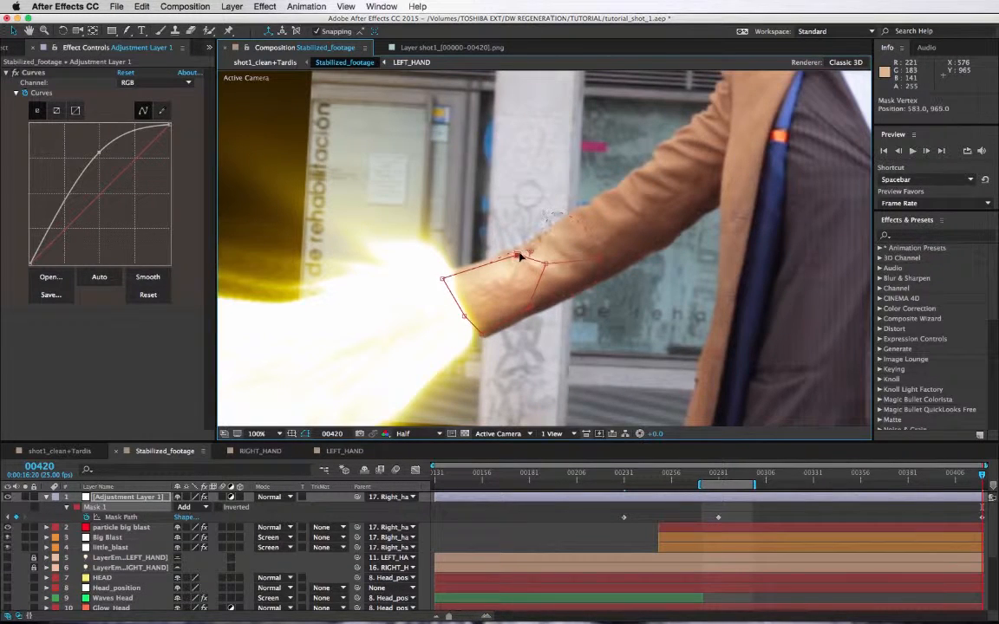
pyautogui.moveTo(547, 291); pyautogui.dragTo(545, 301)
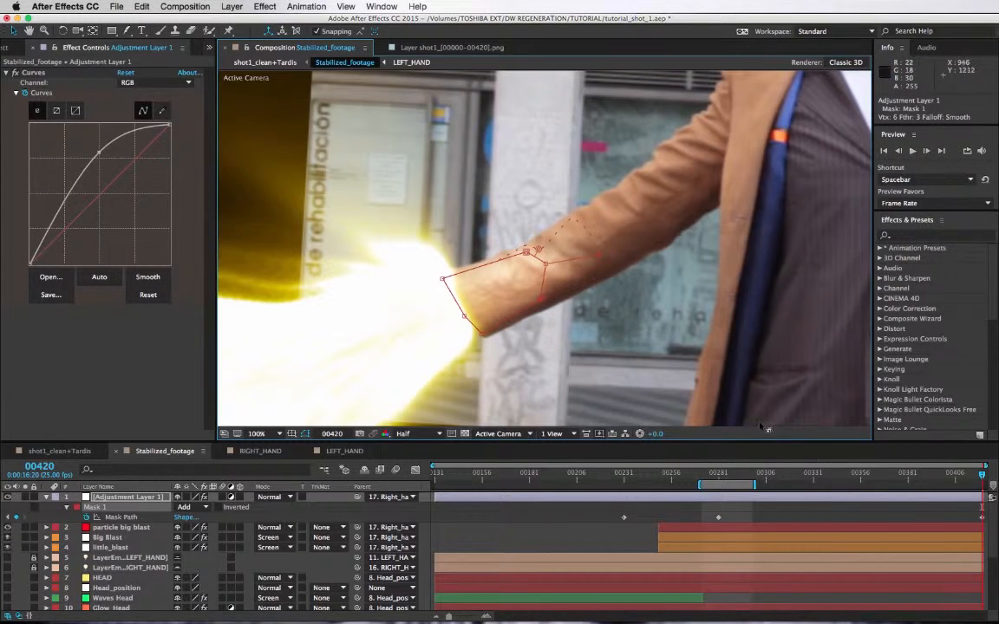
# Step: Check how Mask 1 follows the sleeve at frames 358, 323 and 283
pyautogui.click(864, 477)
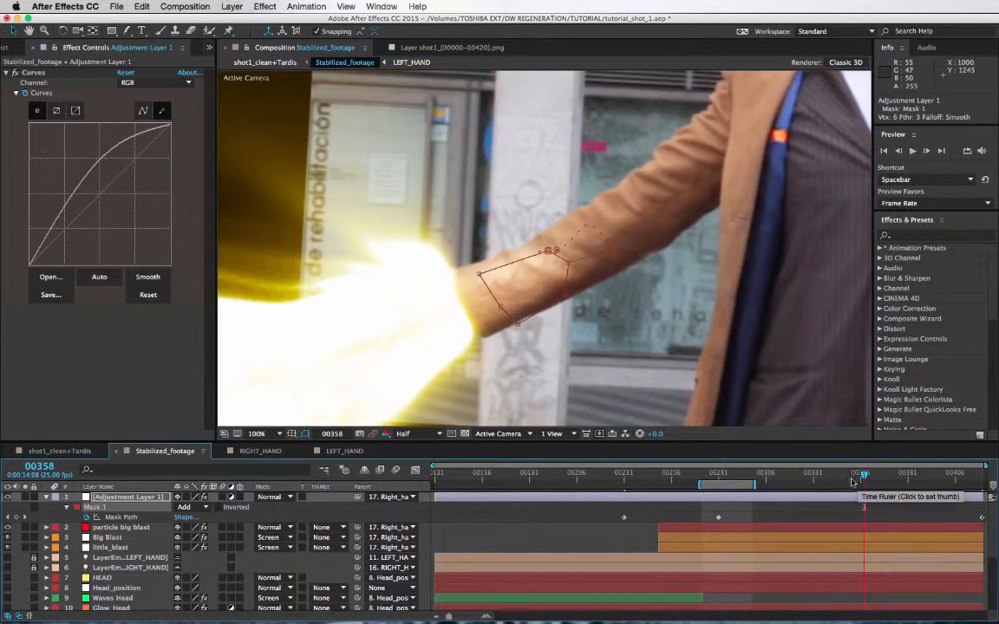
pyautogui.click(798, 485)
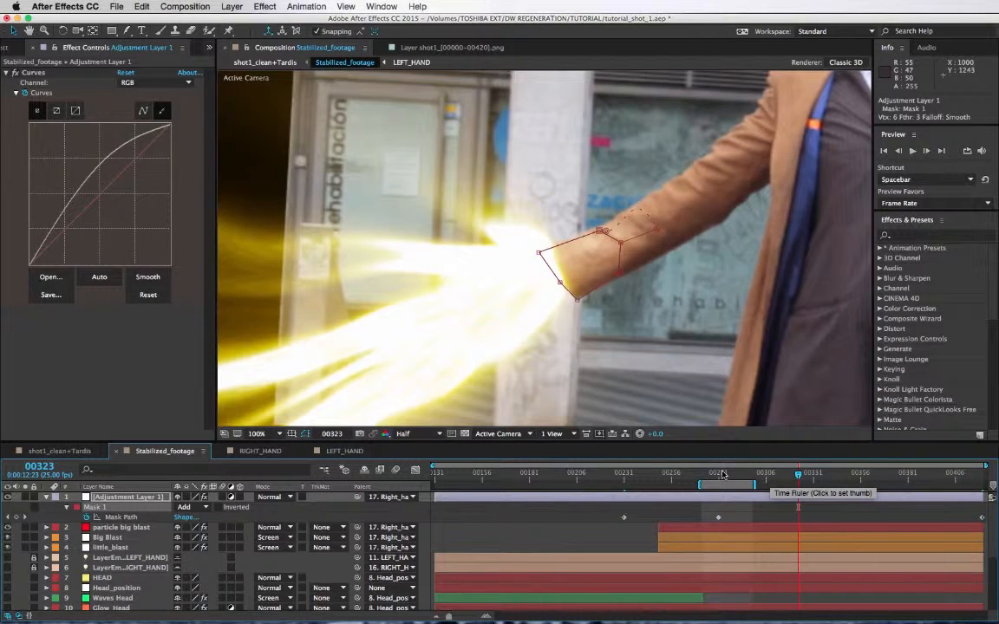
pyautogui.click(723, 474)
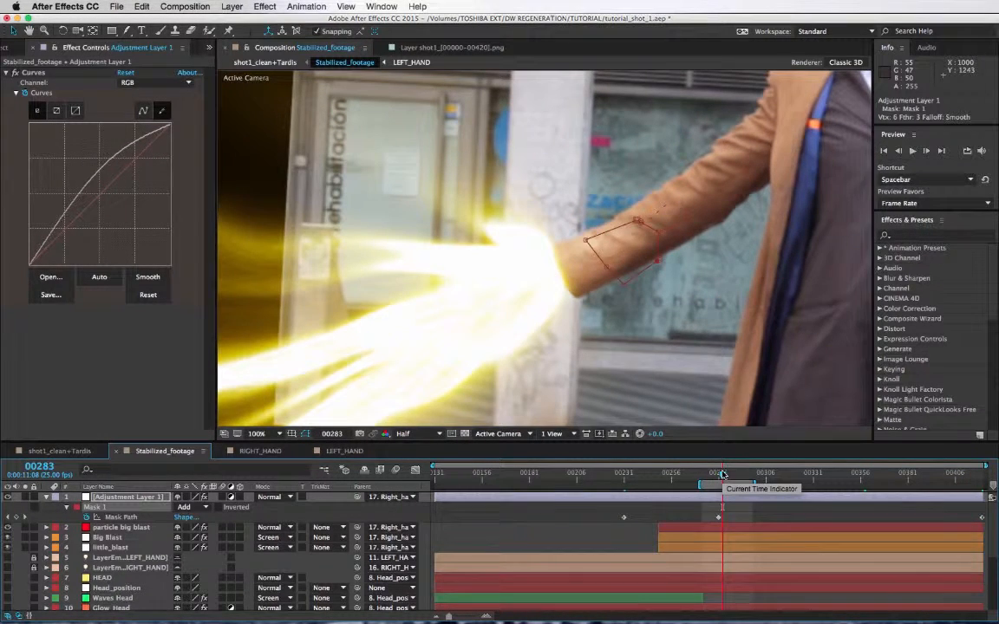
# Step: Reveal Adjustment Layer 1's keyframed properties and move its last Curves keyframe earlier to frame 253
pyautogui.click(159, 499)
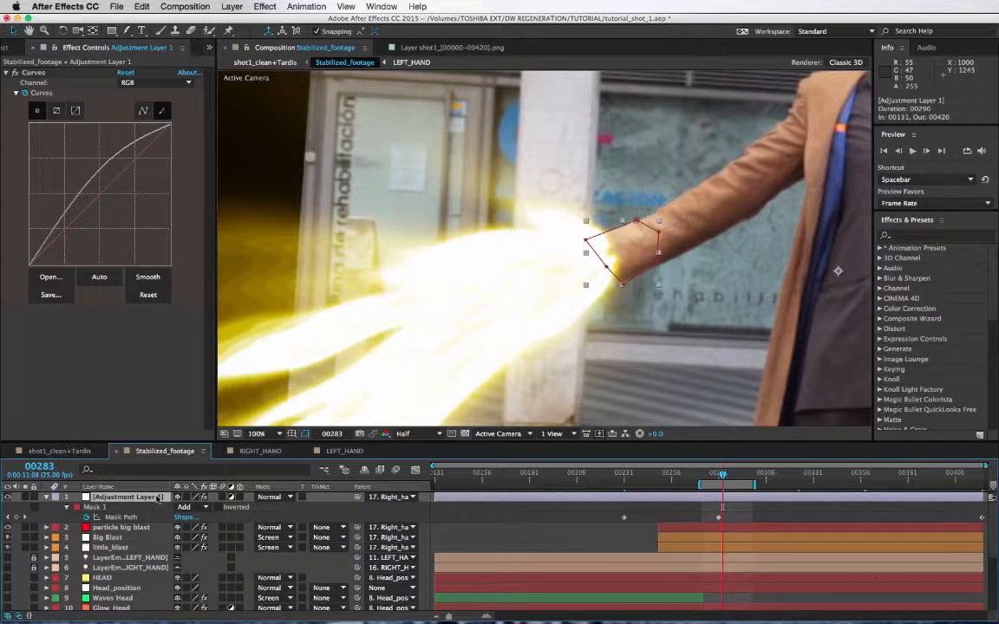
pyautogui.press('m')
pyautogui.press('u')
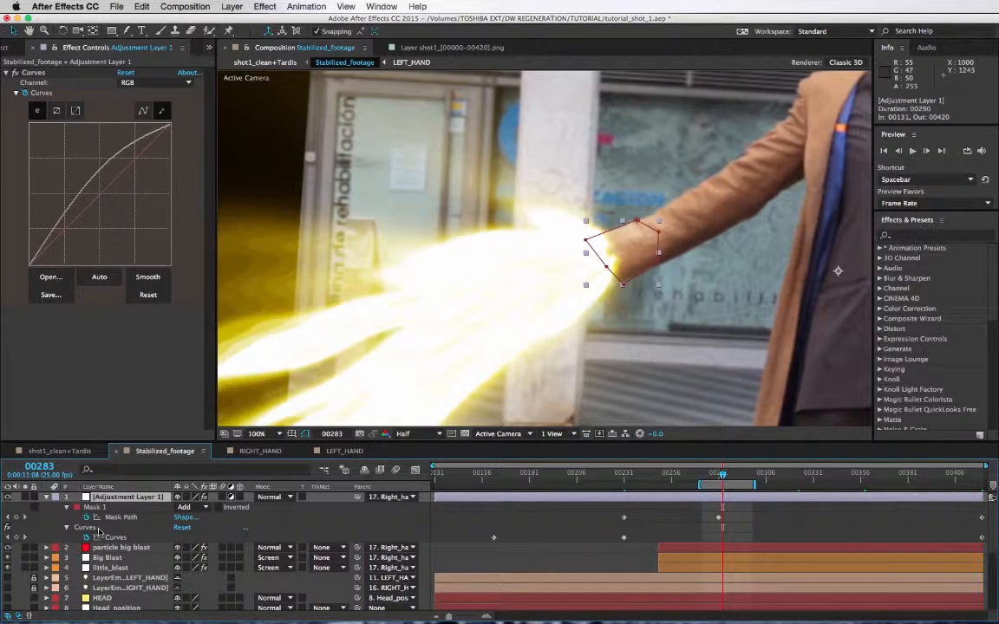
pyautogui.click(197, 528)
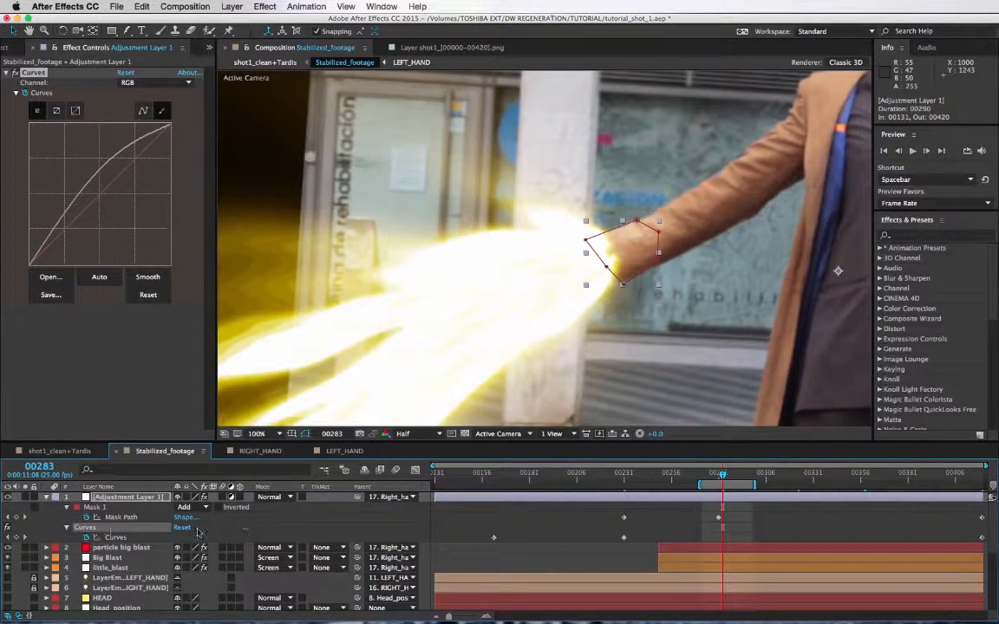
pyautogui.click(623, 478)
pyautogui.click(993, 490)
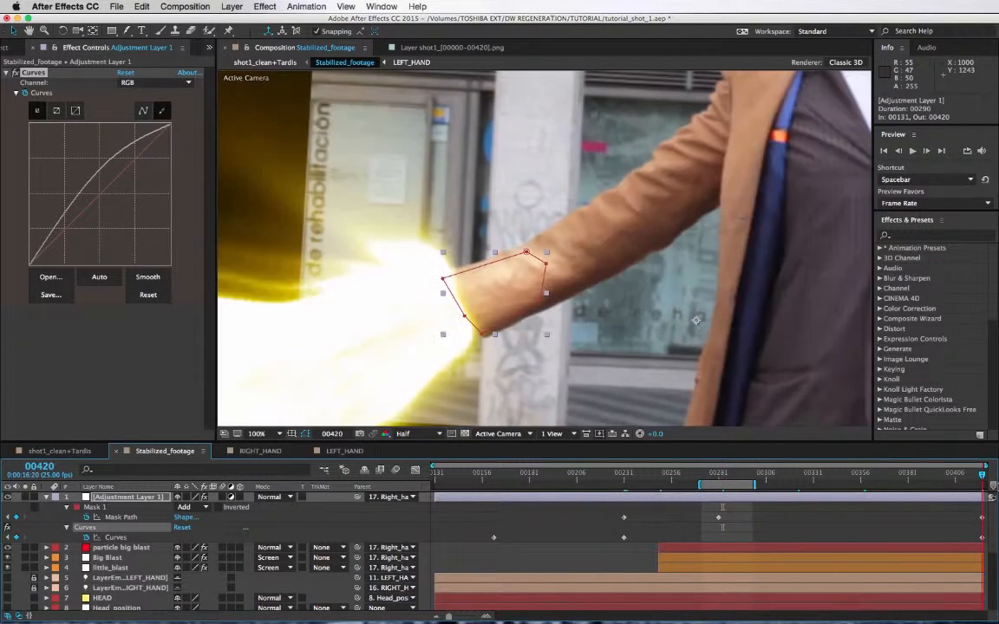
pyautogui.moveTo(982, 537); pyautogui.dragTo(724, 546)
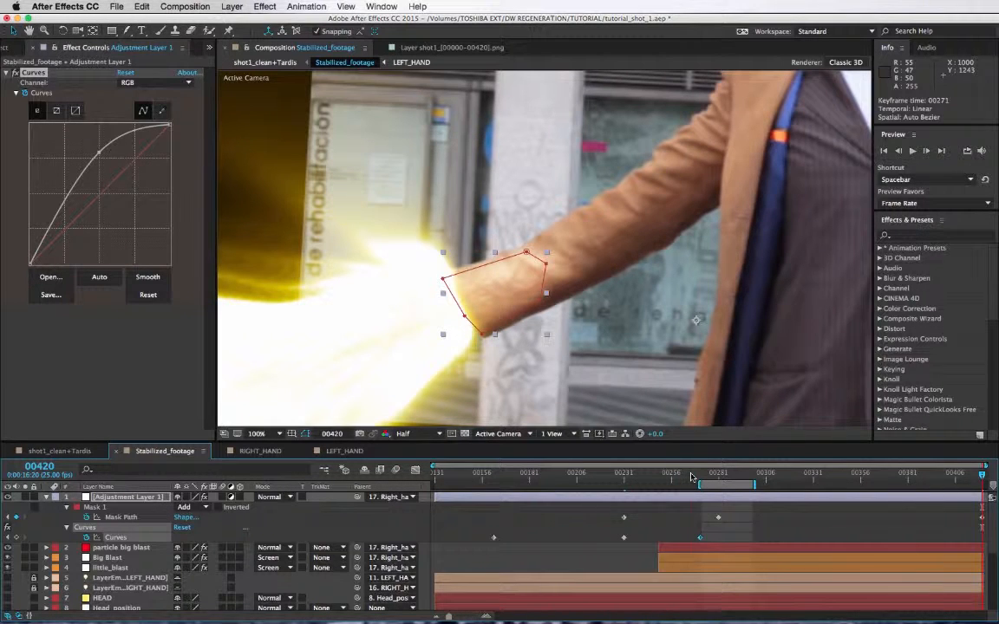
pyautogui.click(699, 476)
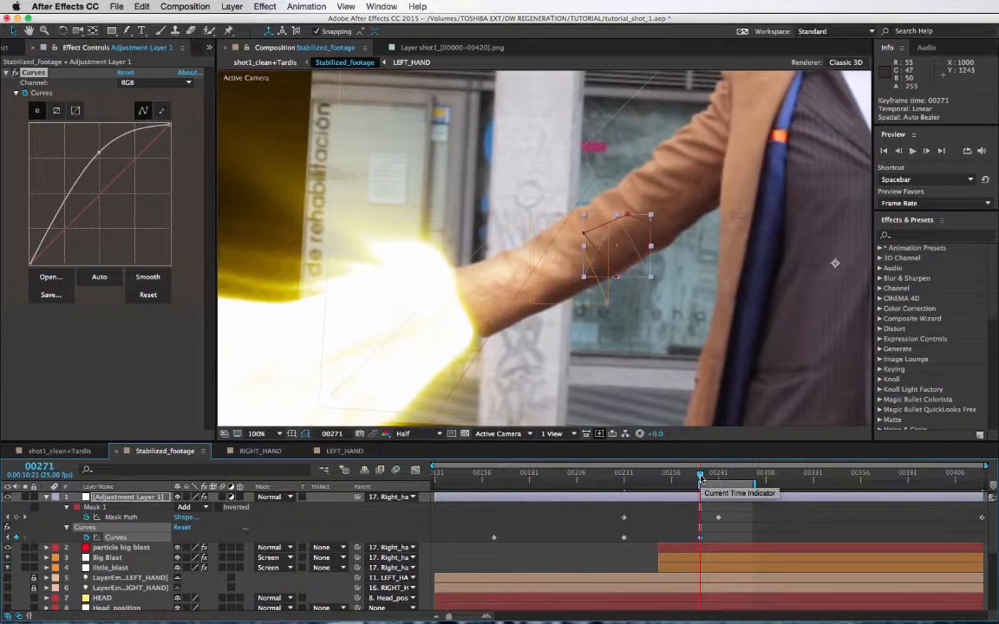
pyautogui.click(665, 478)
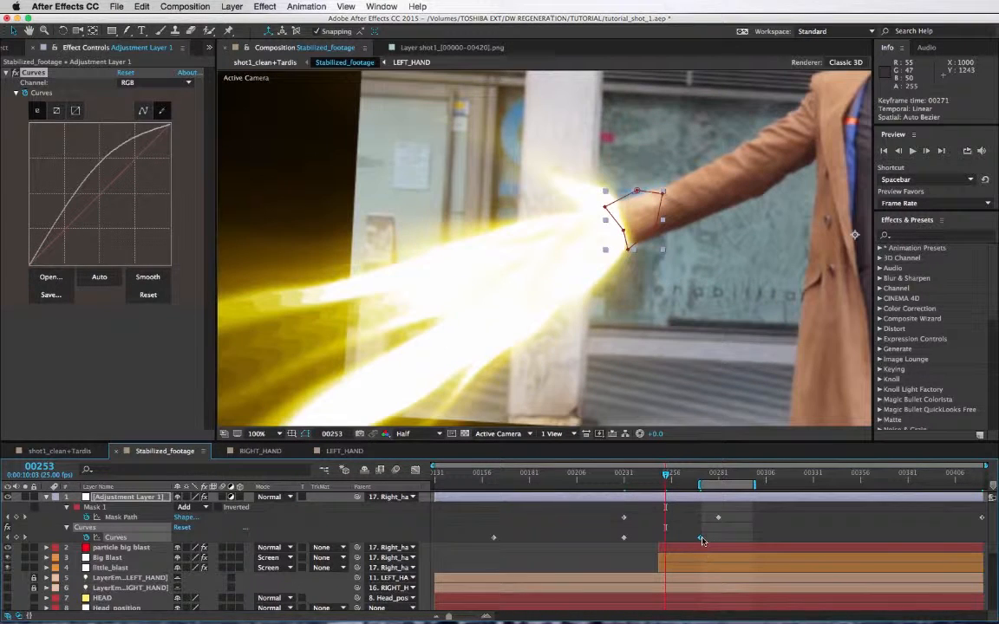
pyautogui.moveTo(702, 541); pyautogui.dragTo(665, 545)
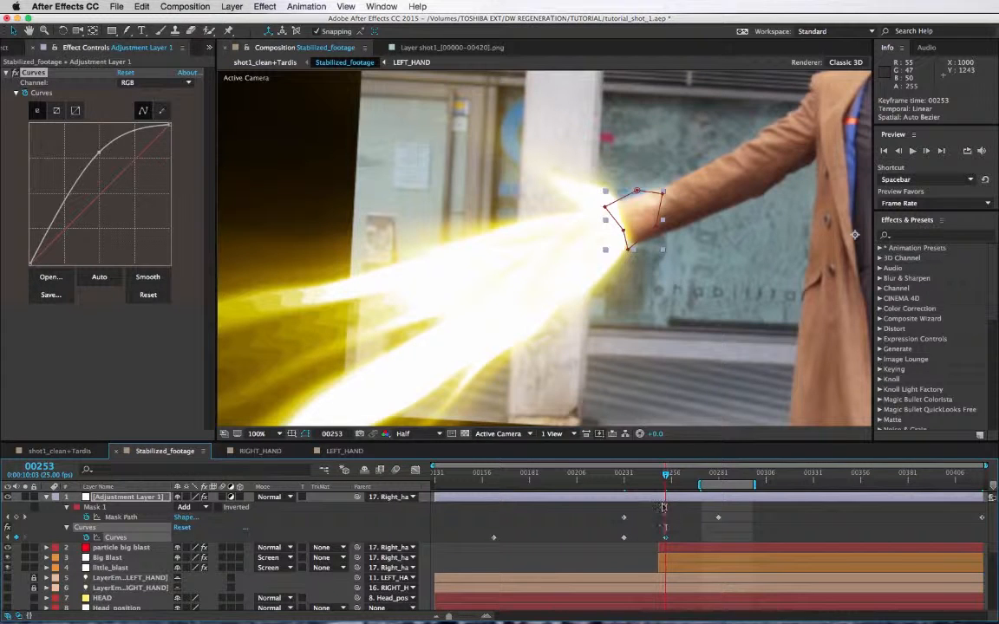
# Step: At frame 249, reshape Mask 1 to fit the hand and cuff where the blast begins
pyautogui.moveTo(666, 476); pyautogui.dragTo(663, 479)
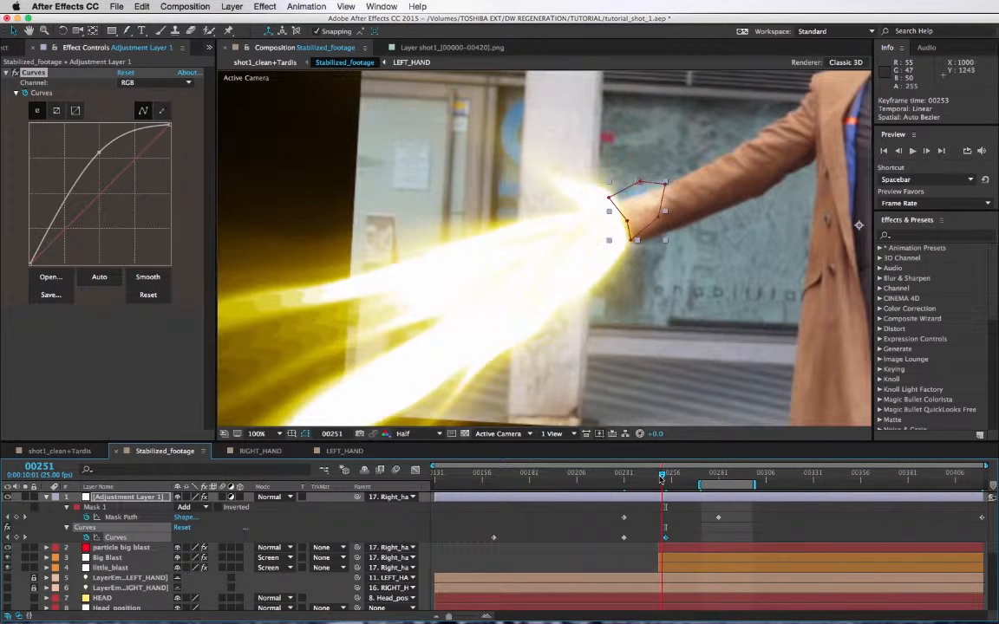
pyautogui.press('pageup')
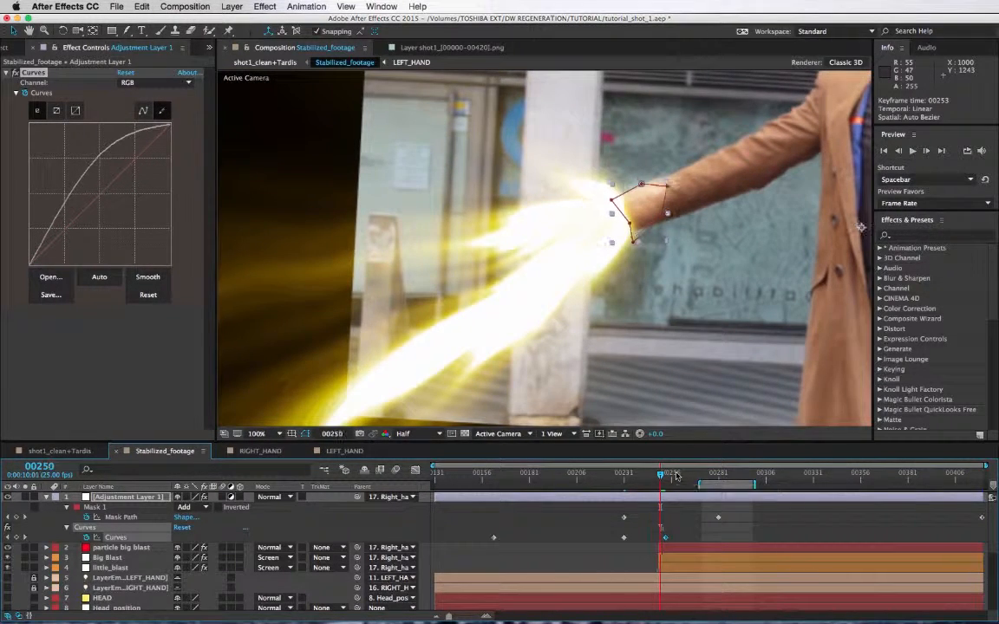
pyautogui.press('pageup')
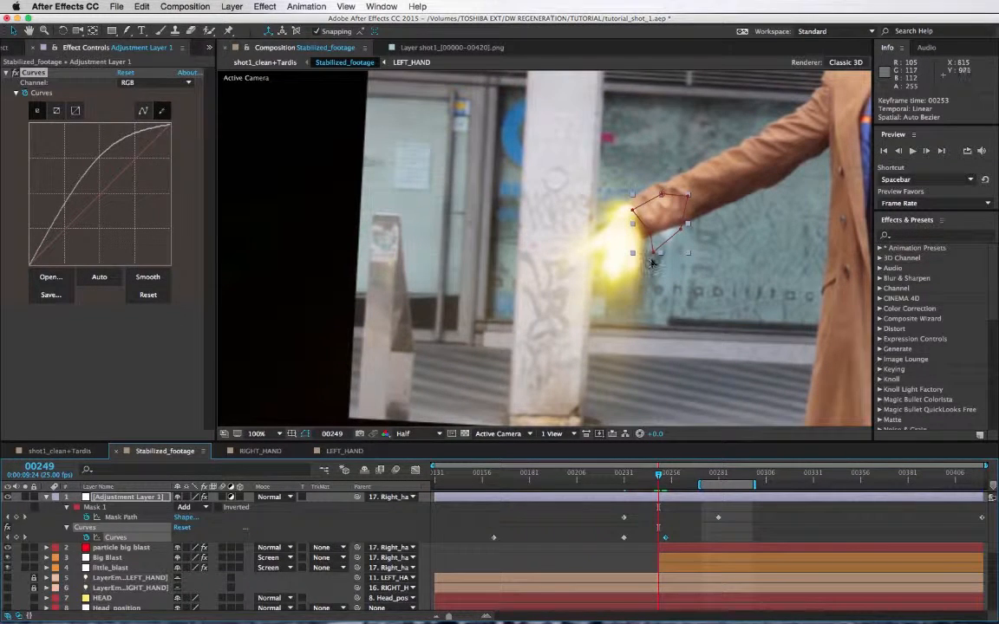
pyautogui.moveTo(657, 252); pyautogui.dragTo(646, 235)
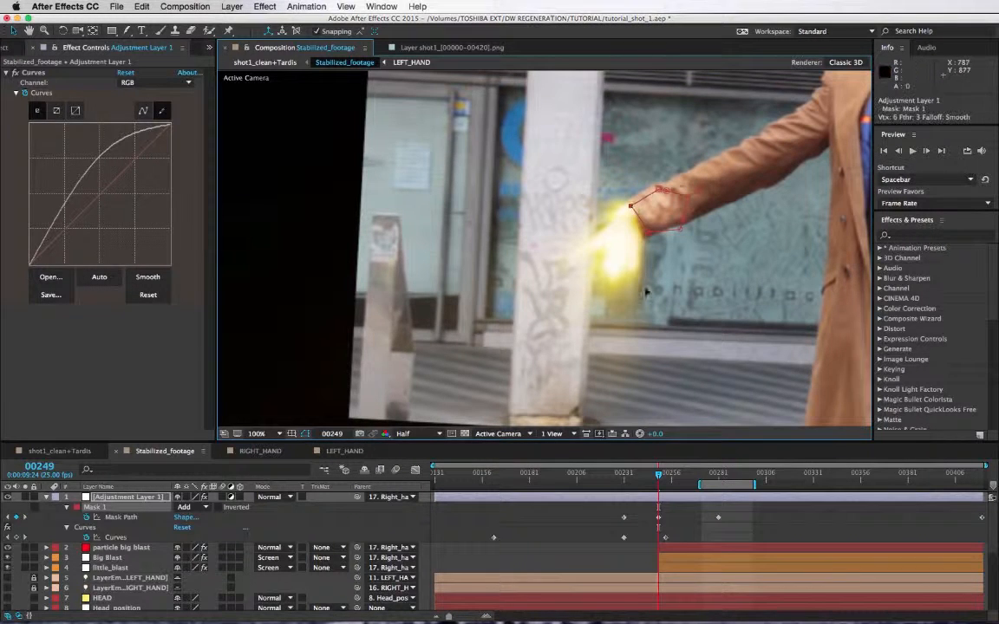
# Step: Move the last two Curves keyframes to frames 248 and 251 so the brightening coincides with the blast's start
pyautogui.moveTo(623, 538); pyautogui.dragTo(661, 495)
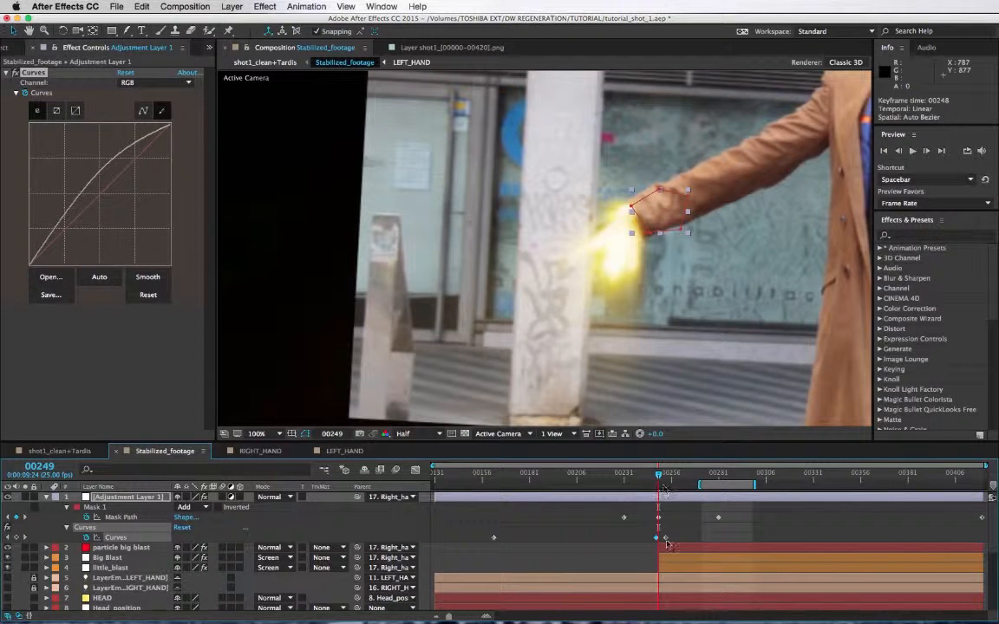
pyautogui.moveTo(666, 544); pyautogui.dragTo(692, 476)
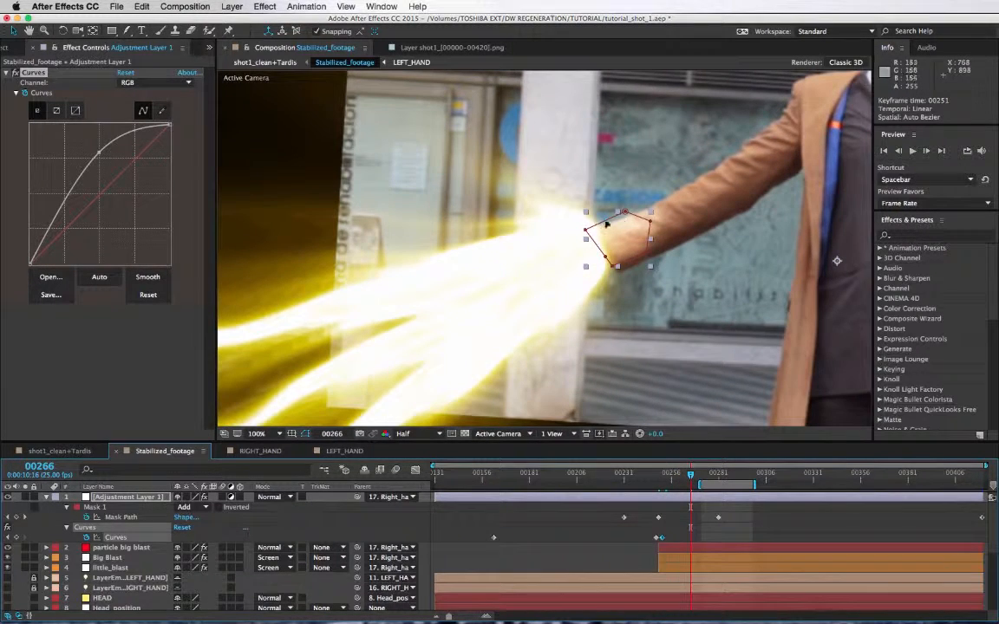
# Step: Adjust Mask 1's path at frames 266 and 359 to follow the cuff, and check its fit at frame 391
pyautogui.moveTo(586, 229); pyautogui.dragTo(590, 235)
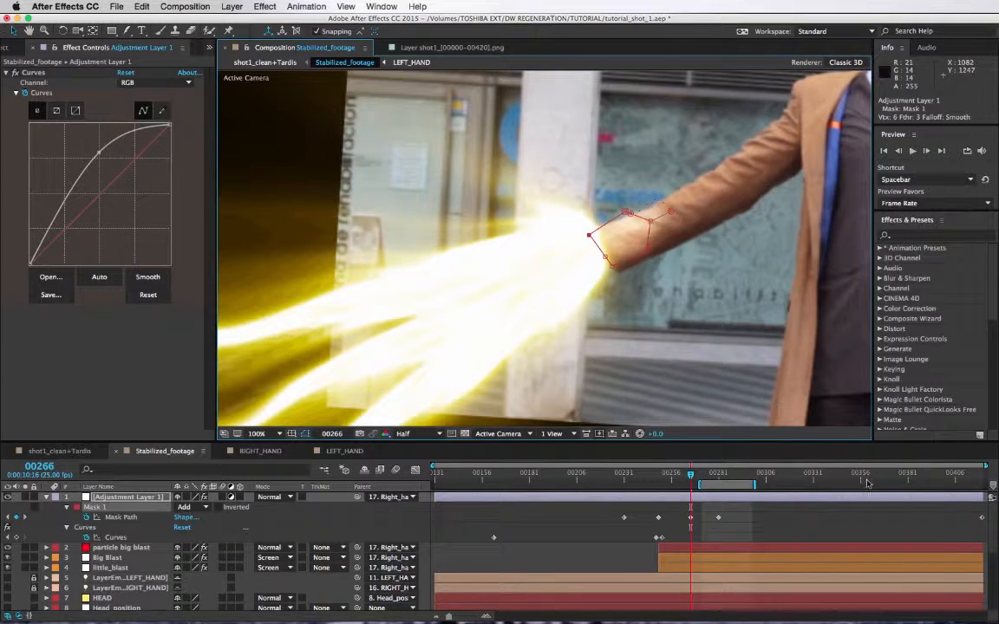
pyautogui.click(866, 476)
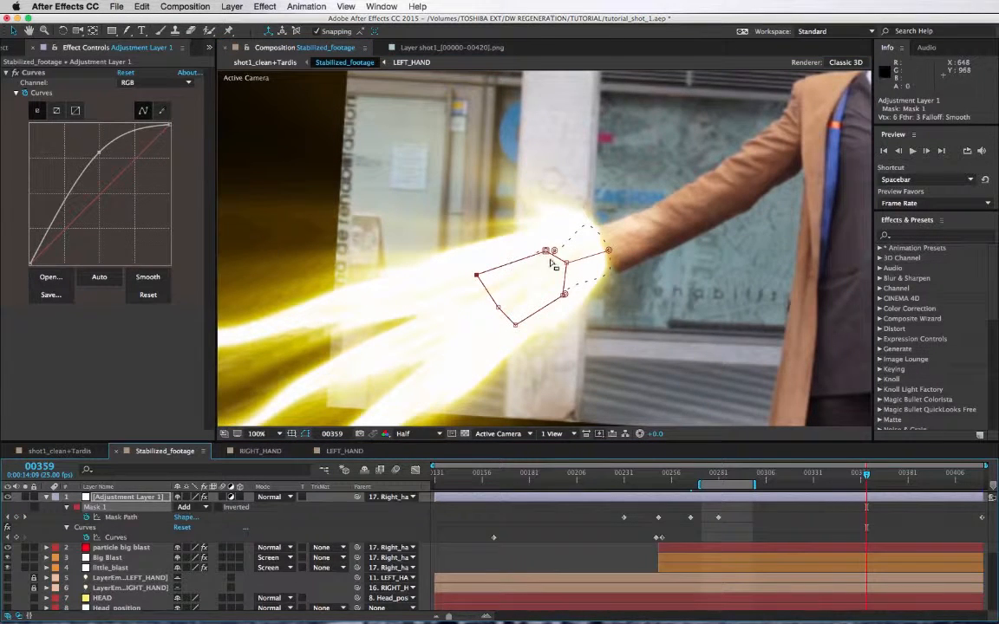
pyautogui.moveTo(546, 252); pyautogui.dragTo(547, 252)
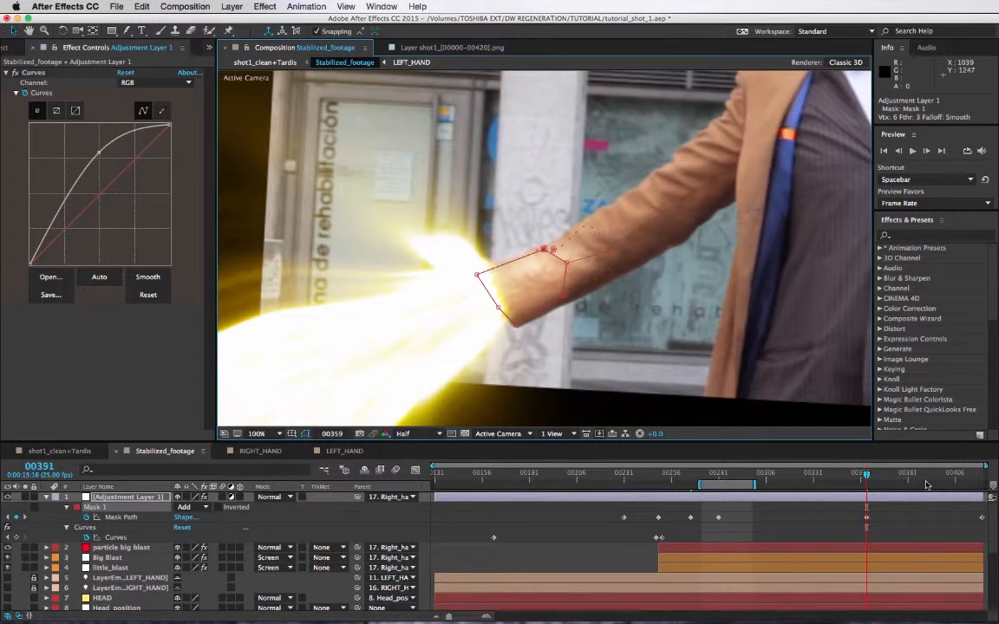
pyautogui.click(926, 475)
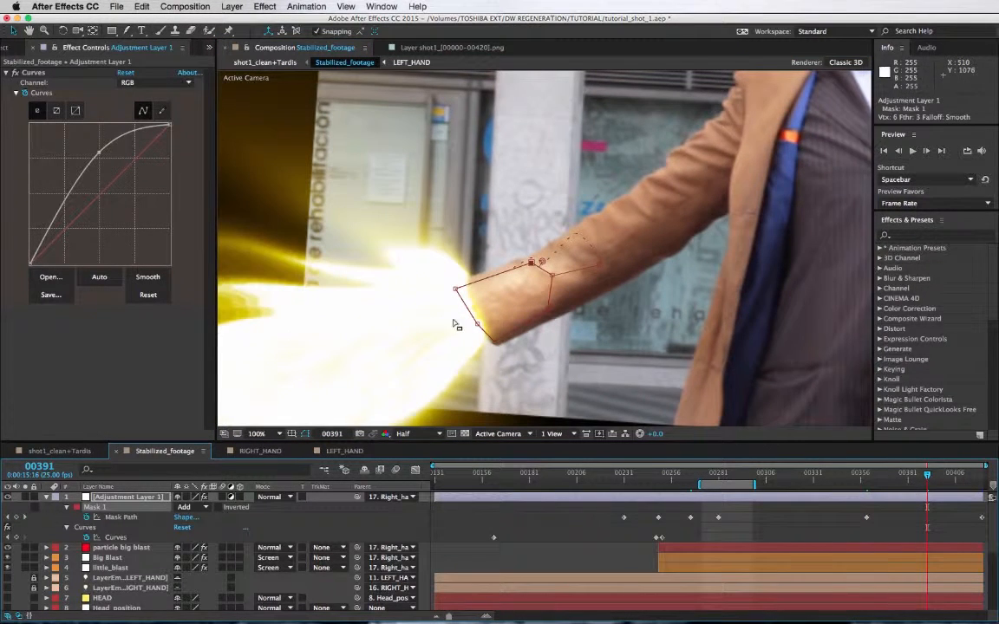
pyautogui.press(',')
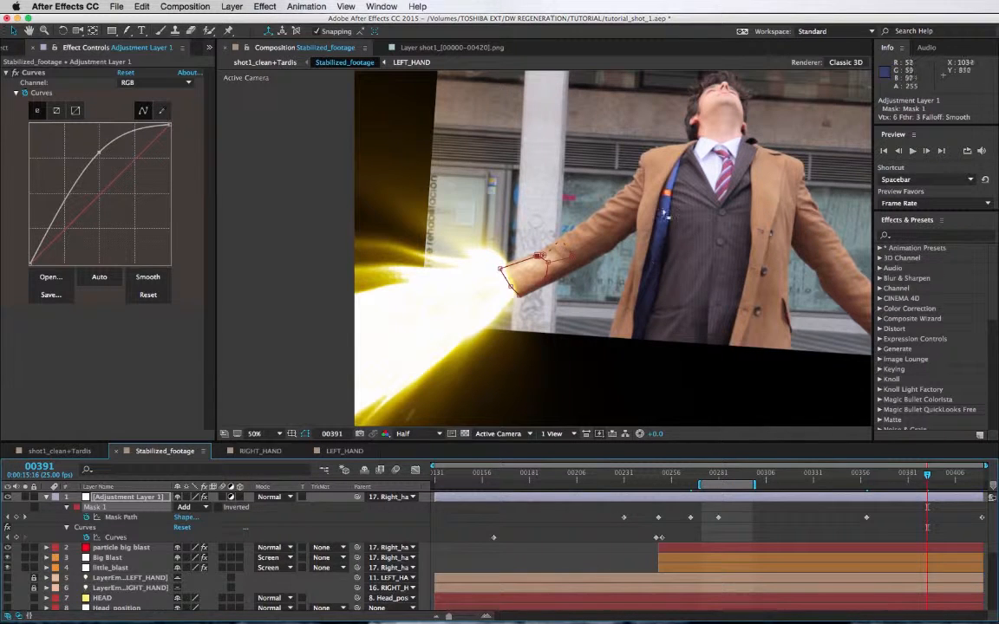
# Step: At frame 251, draw a closed second mask with the Pen tool on Adjustment Layer 1 around the coat front nearest the blast
pyautogui.click(129, 498)
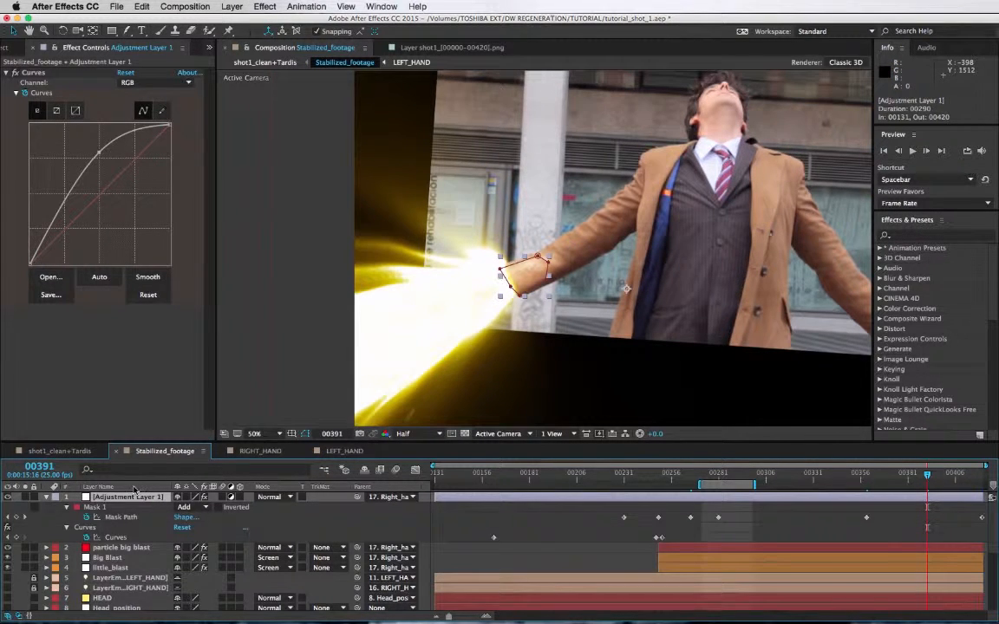
pyautogui.click(161, 110)
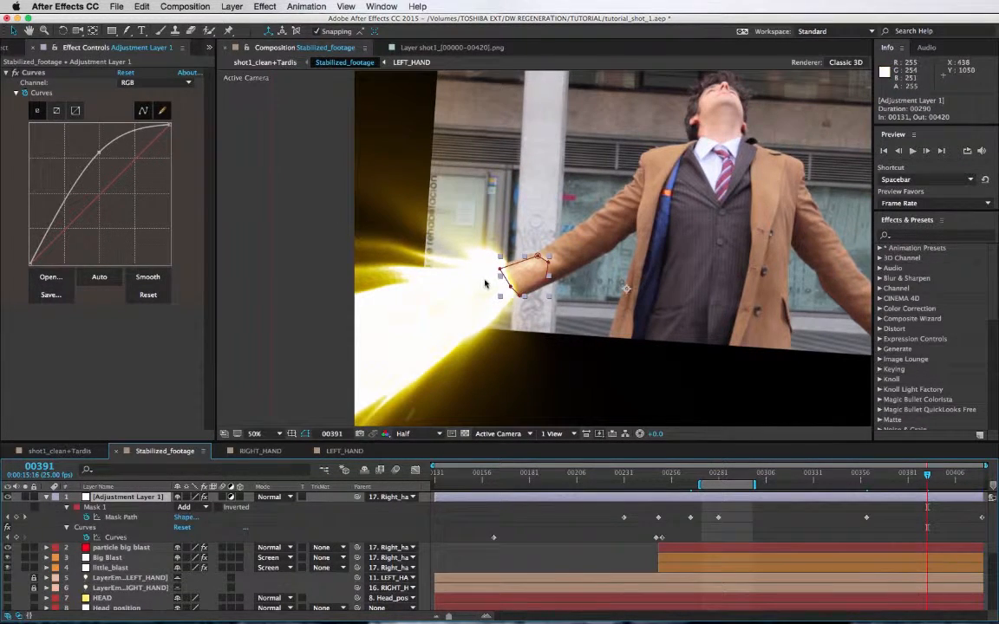
pyautogui.click(127, 30)
pyautogui.click(147, 31)
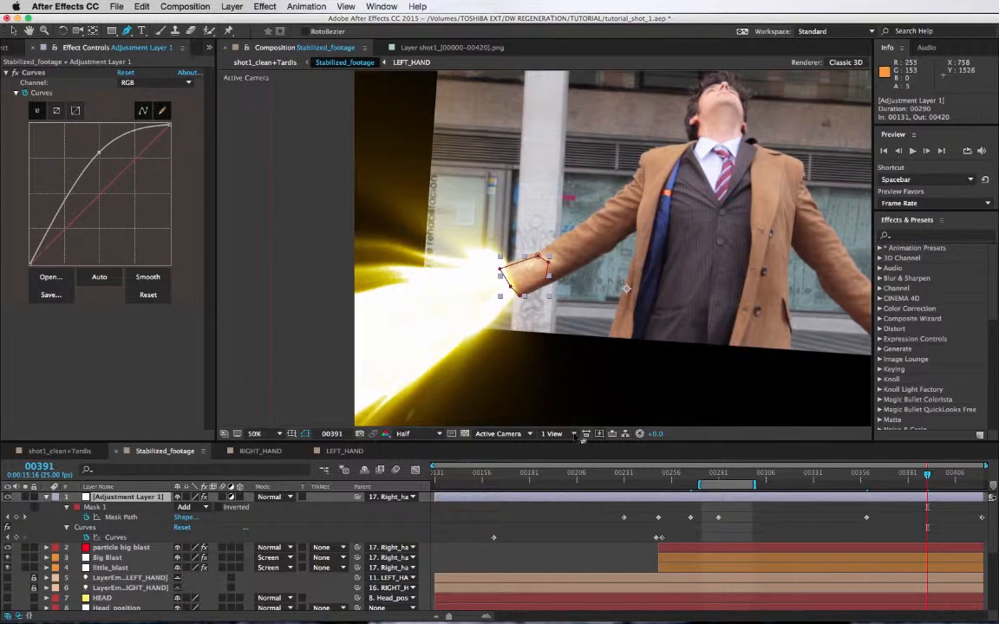
pyautogui.moveTo(657, 483); pyautogui.dragTo(663, 482)
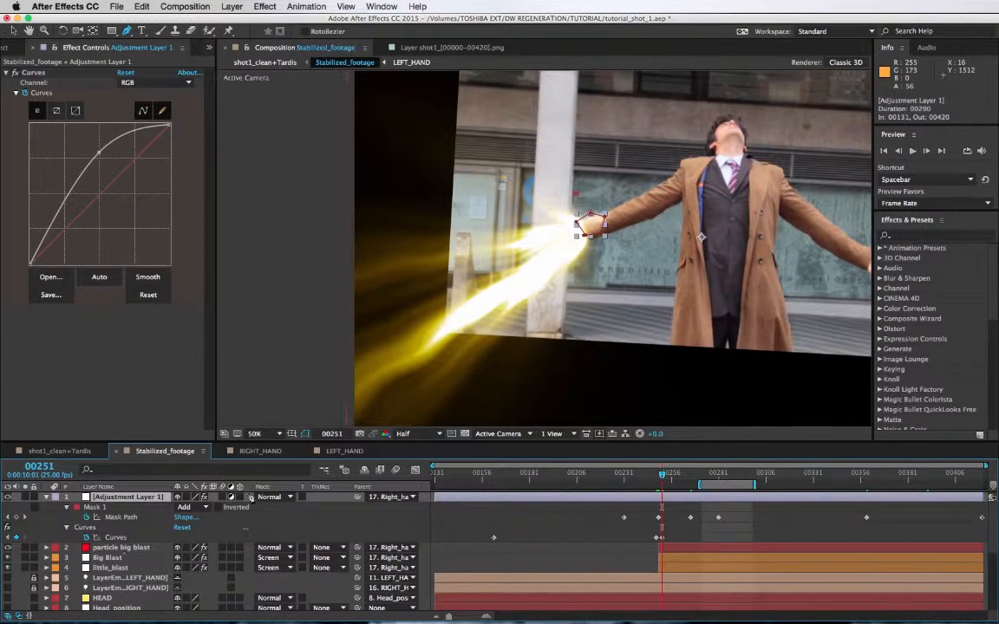
pyautogui.press('/')
pyautogui.scroll(-1, 150, 544)
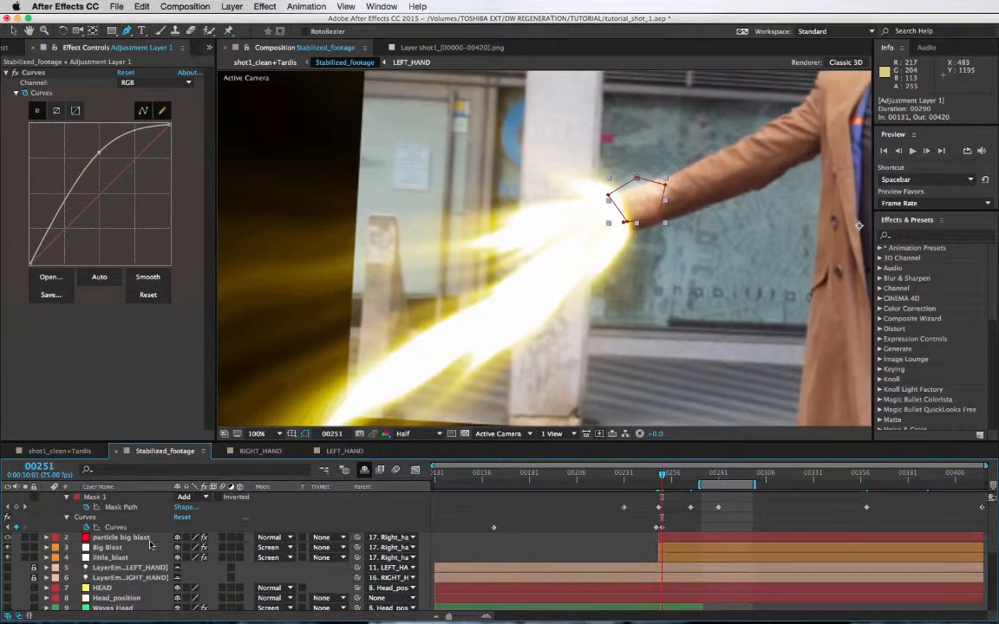
pyautogui.scroll(-5, 150, 544)
pyautogui.scroll(6, 150, 543)
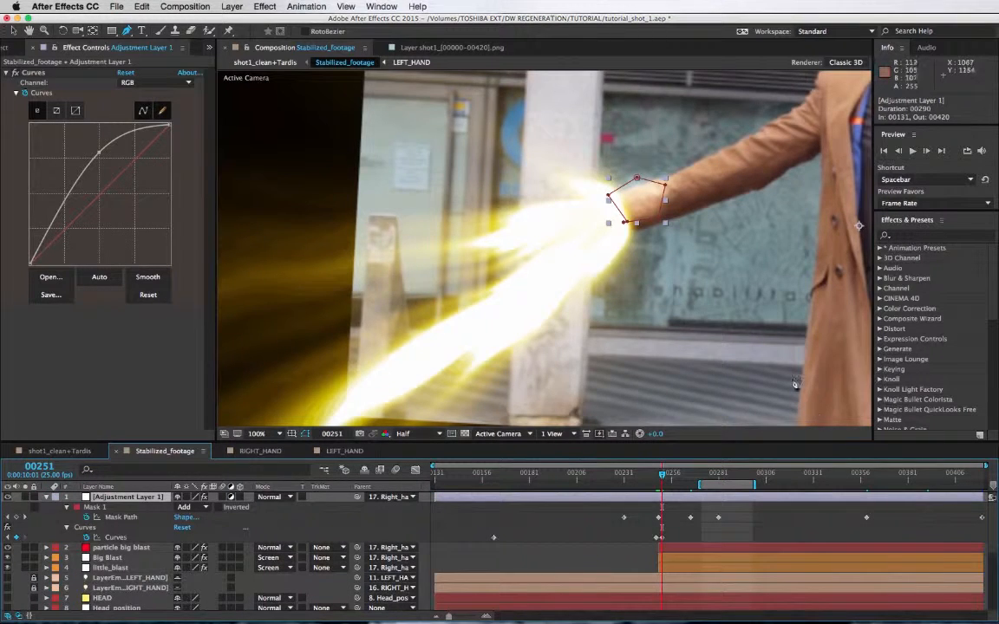
pyautogui.moveTo(795, 384); pyautogui.dragTo(483, 380)
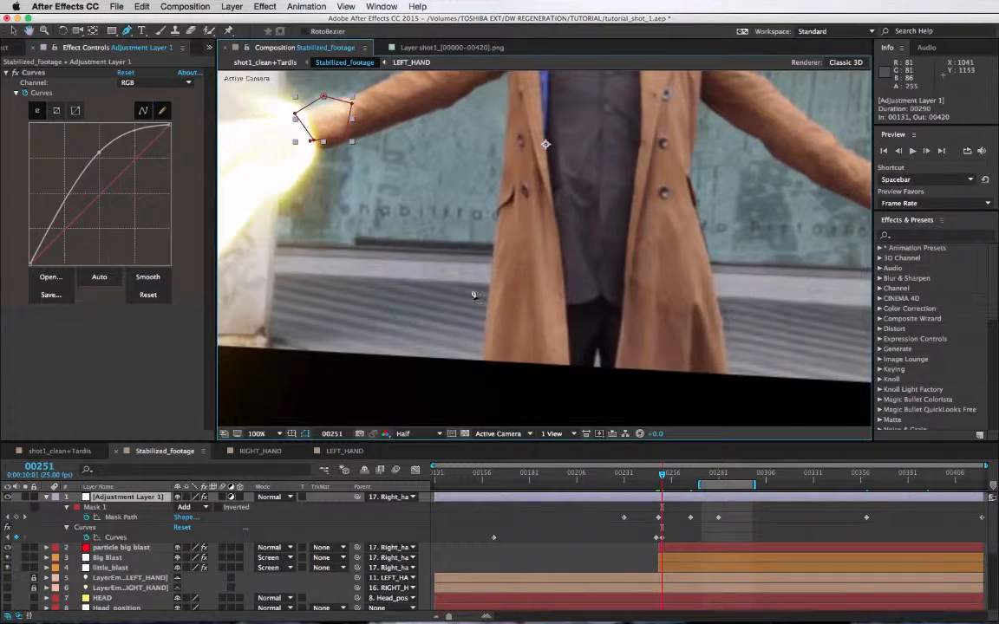
pyautogui.click(483, 376)
pyautogui.click(509, 128)
pyautogui.scroll(2, 548, 161)
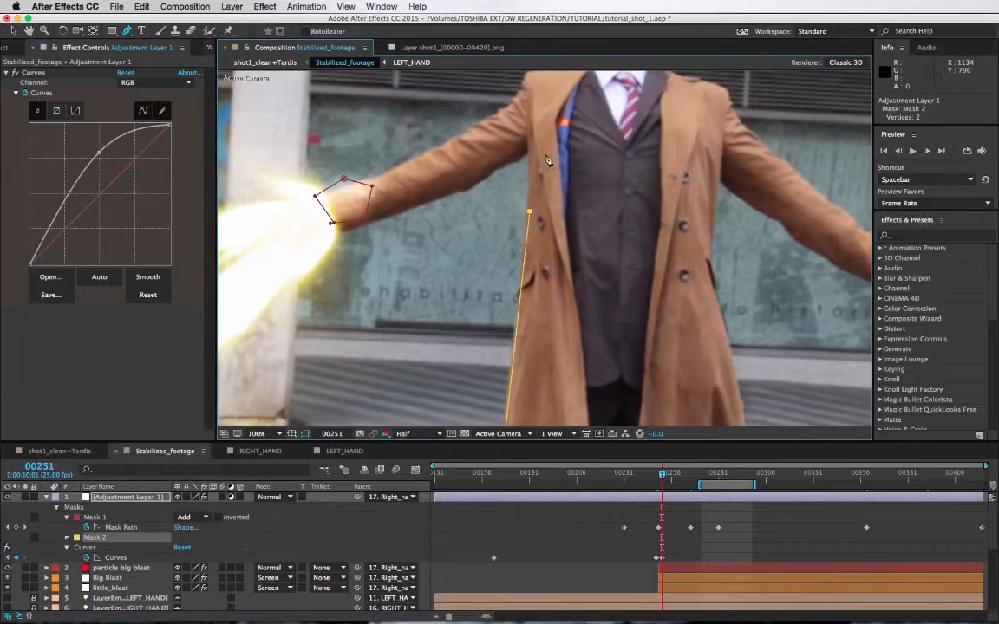
pyautogui.click(532, 124)
pyautogui.click(602, 173)
pyautogui.click(540, 267)
pyautogui.moveTo(555, 327); pyautogui.dragTo(583, 224)
pyautogui.click(558, 339)
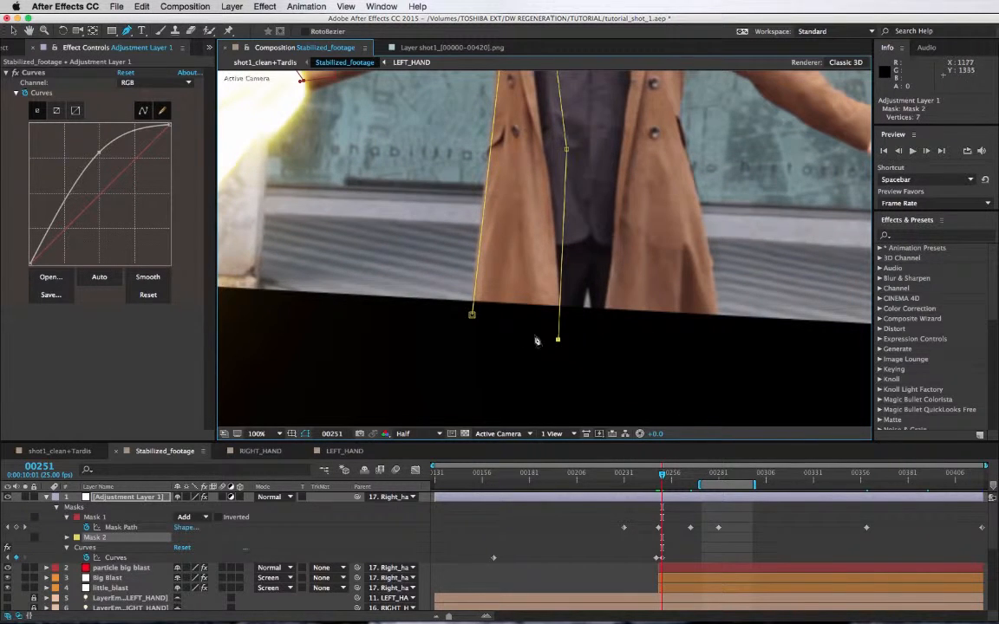
pyautogui.click(473, 316)
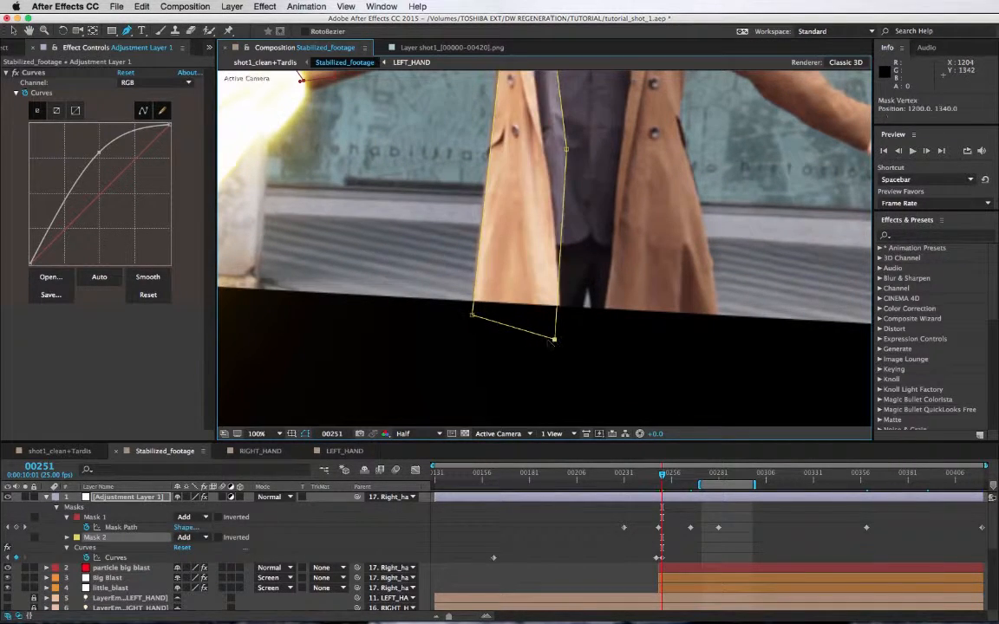
# Step: Pull Mask 2's inner edge inward near the coat's hem and set its Mask Feather to 20 pixels
pyautogui.moveTo(558, 339); pyautogui.dragTo(546, 340)
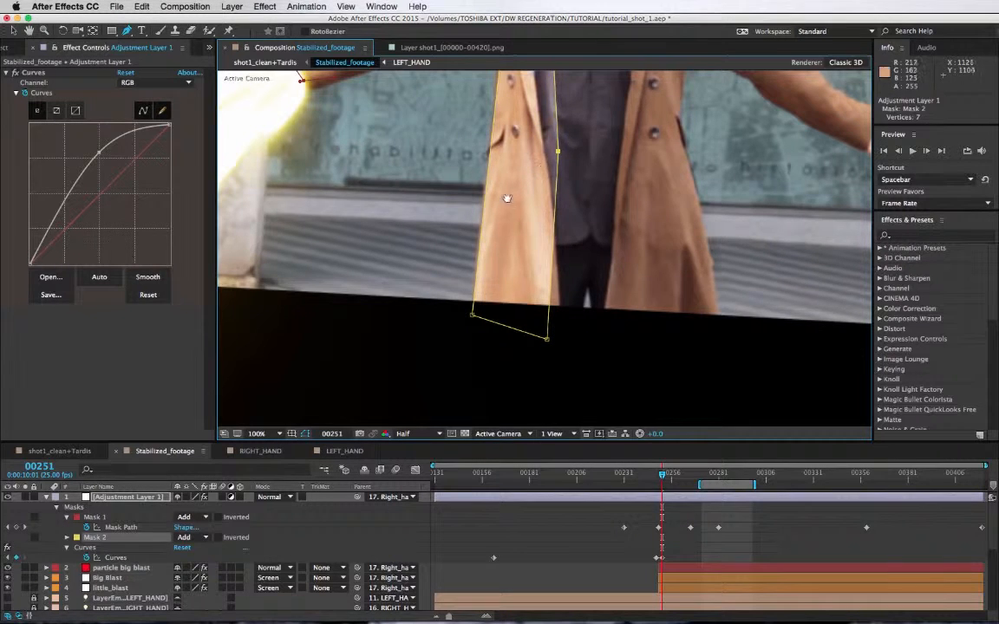
pyautogui.moveTo(508, 200); pyautogui.dragTo(513, 315)
pyautogui.press('f')
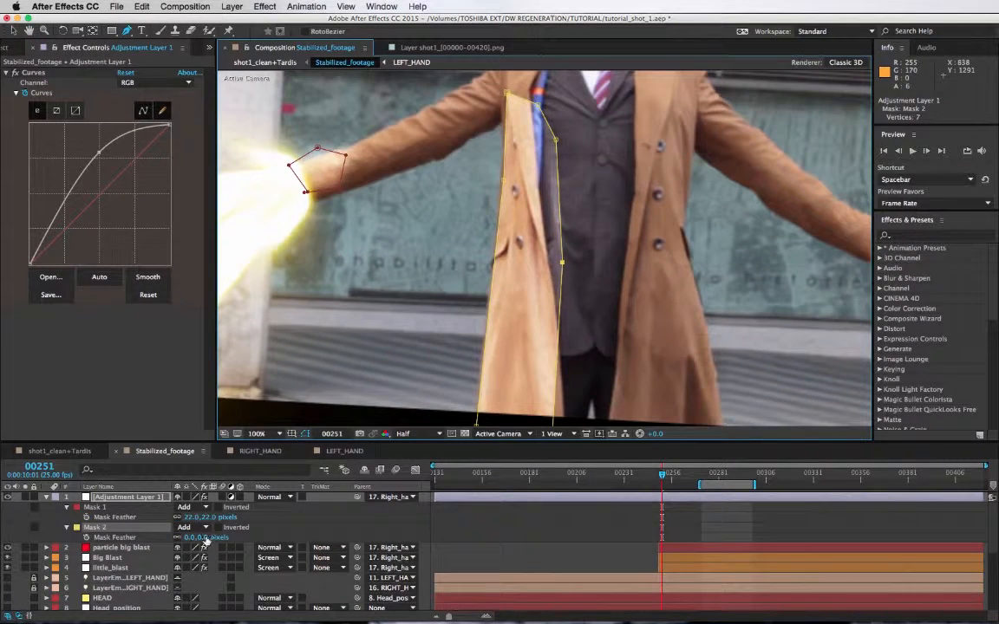
pyautogui.moveTo(206, 538); pyautogui.dragTo(223, 539)
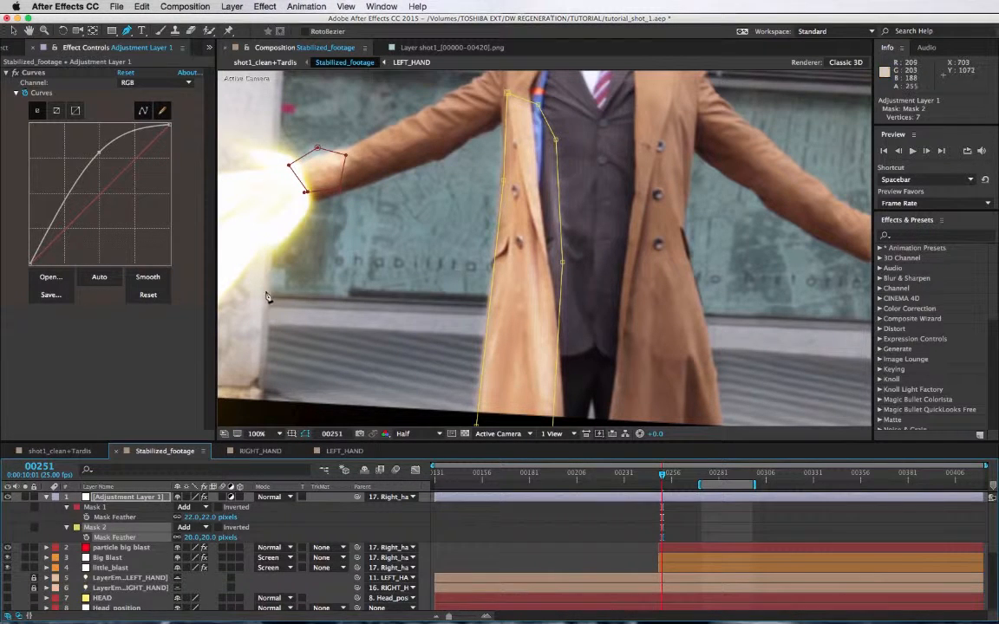
# Step: Move Mask 2's inner chest and waist points closer to the coat and enable Mask Path keyframing at frame 251
pyautogui.moveTo(562, 261); pyautogui.dragTo(547, 257)
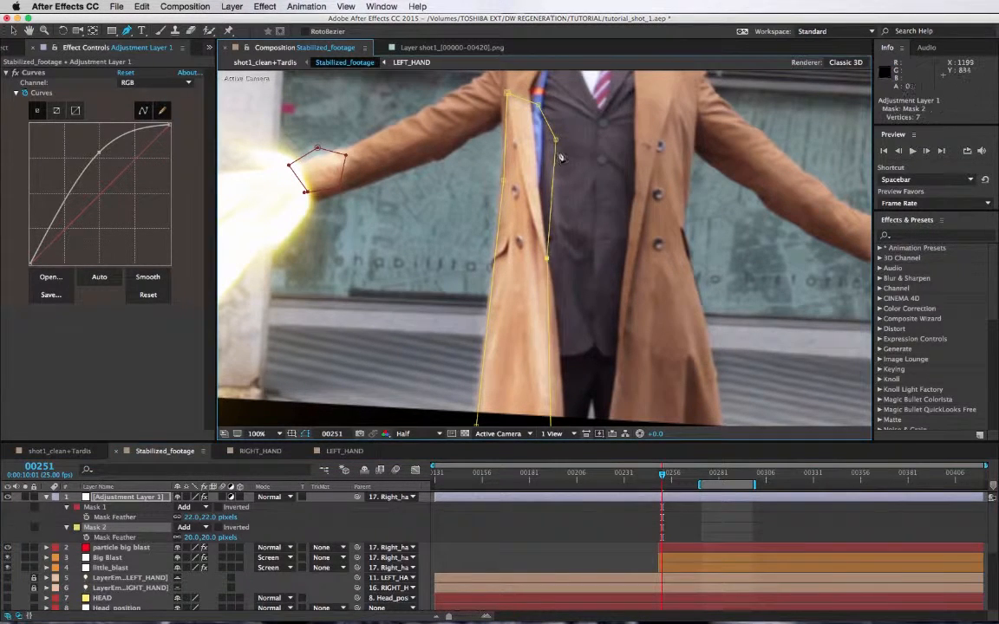
pyautogui.press('m')
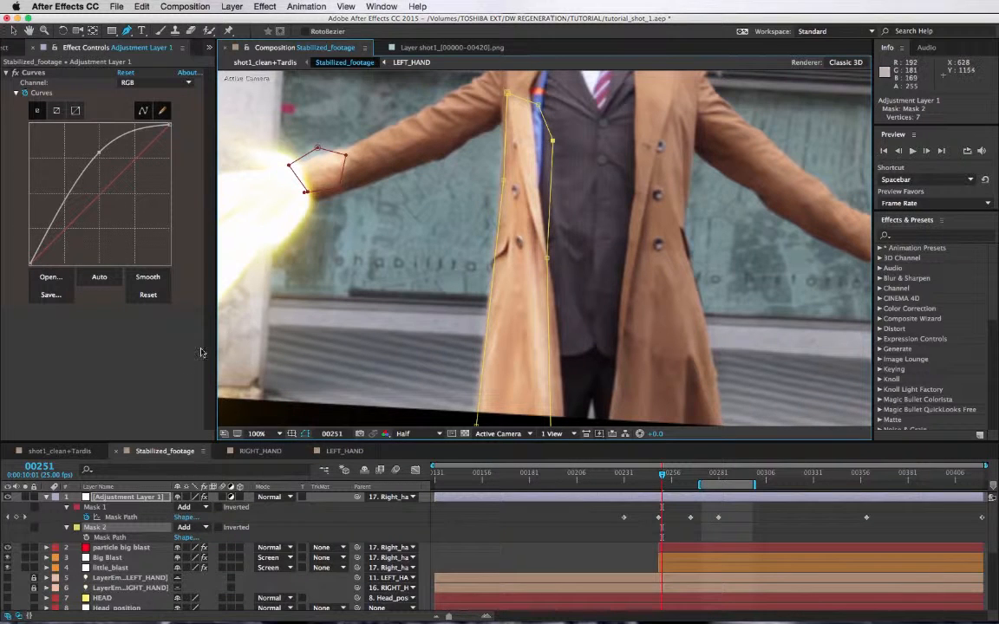
pyautogui.click(109, 538)
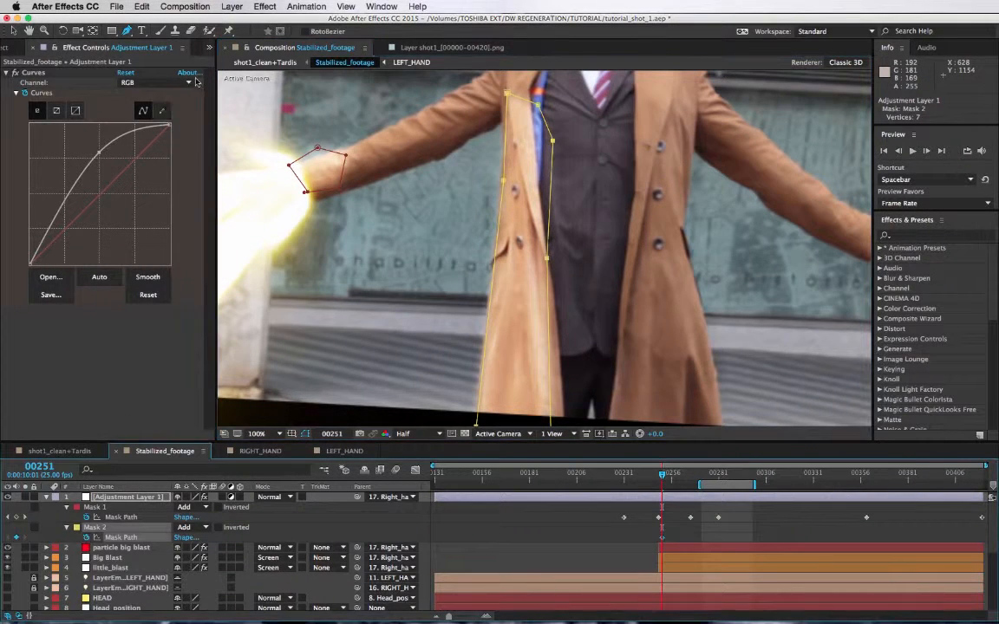
# Step: Add variable feather points to Mask 2, spreading the softness over the waistcoat and trousers while keeping the collar and bottom corner tight
pyautogui.moveTo(126, 37); pyautogui.dragTo(157, 85)
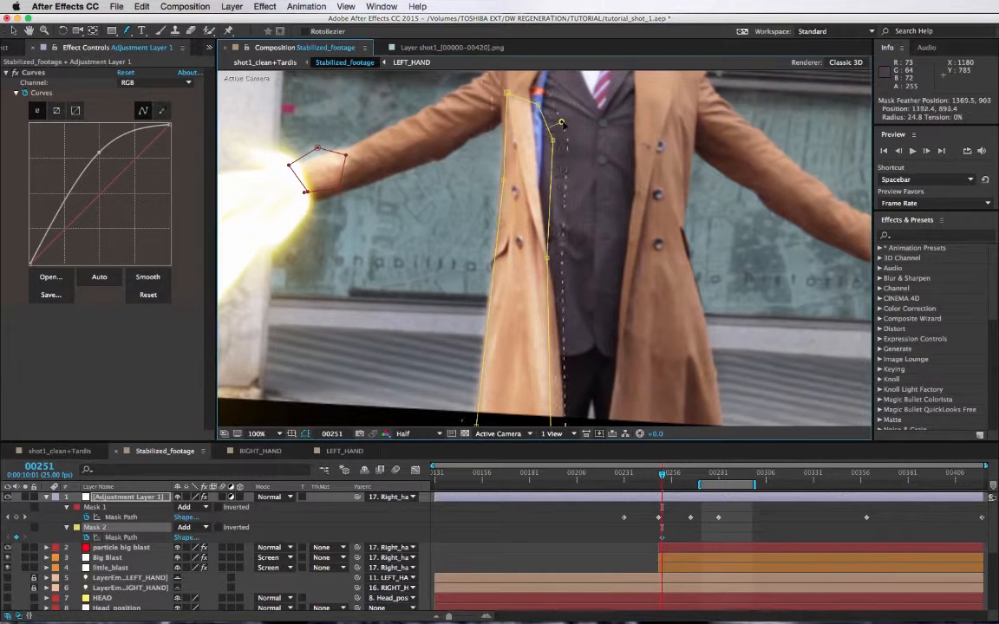
pyautogui.moveTo(552, 138); pyautogui.dragTo(583, 127)
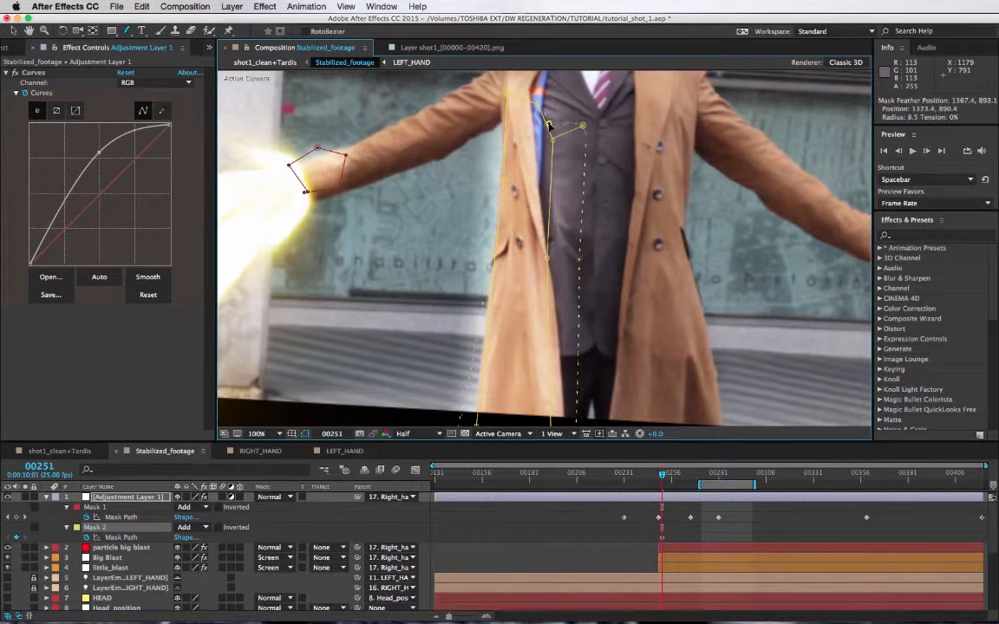
pyautogui.moveTo(494, 108); pyautogui.dragTo(543, 109)
pyautogui.scroll(-5, 516, 198)
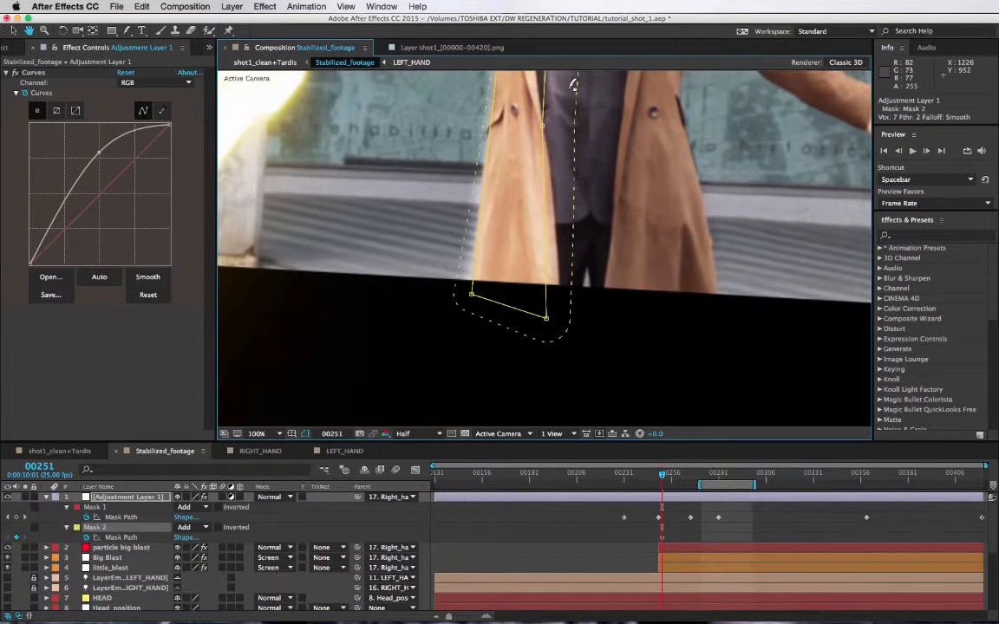
pyautogui.moveTo(546, 260); pyautogui.dragTo(581, 265)
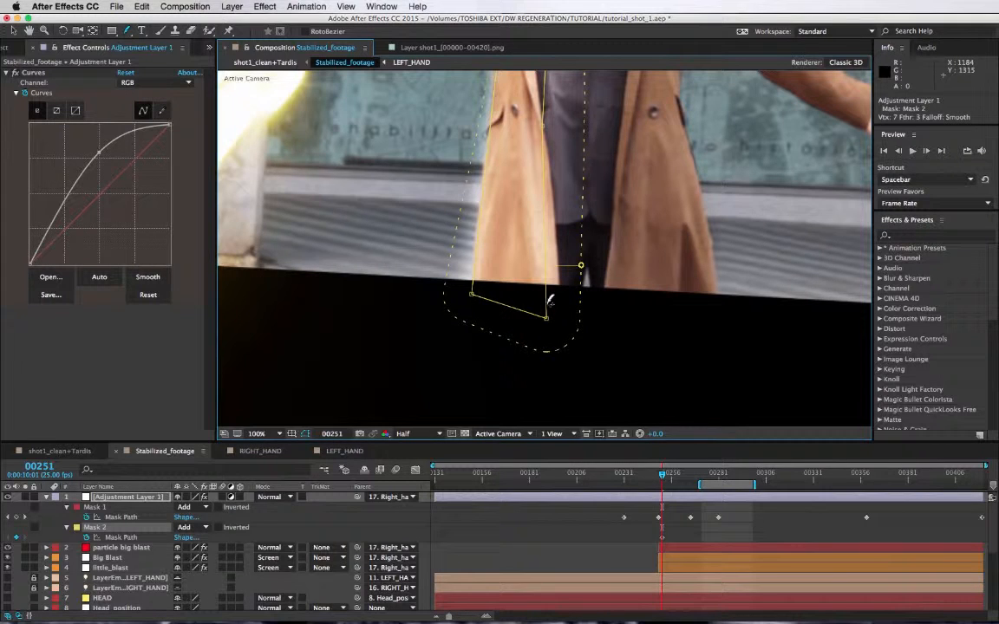
pyautogui.scroll(5, 560, 143)
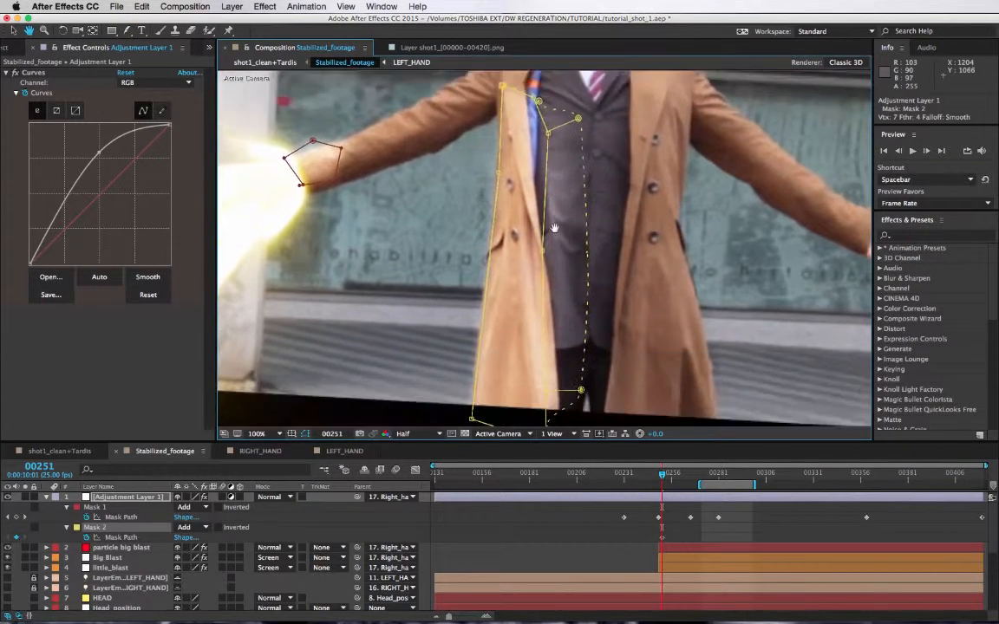
pyautogui.scroll(-2, 582, 339)
pyautogui.moveTo(580, 348); pyautogui.dragTo(581, 365)
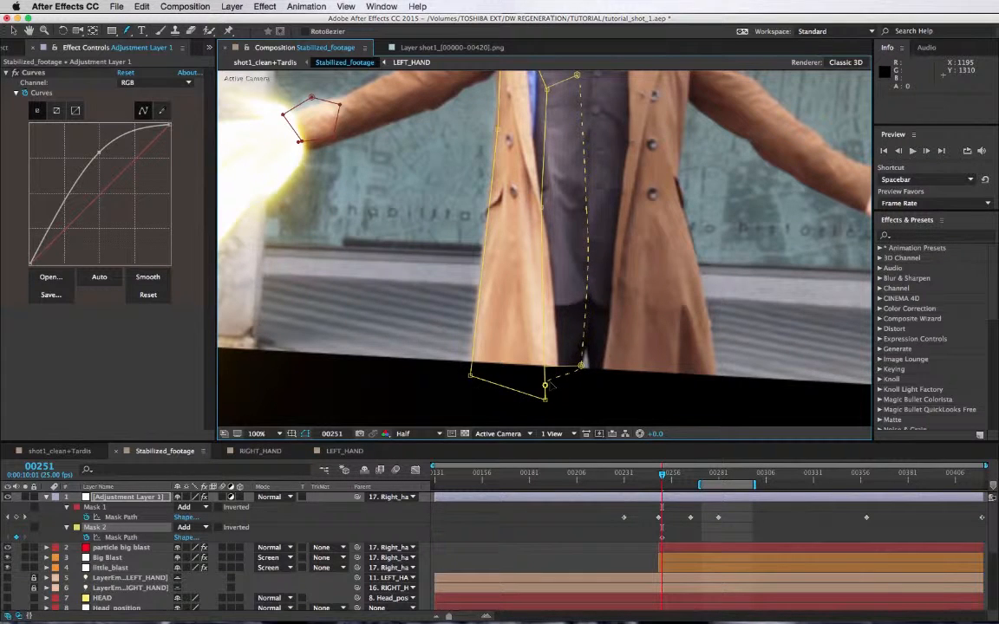
pyautogui.moveTo(549, 386); pyautogui.dragTo(548, 384)
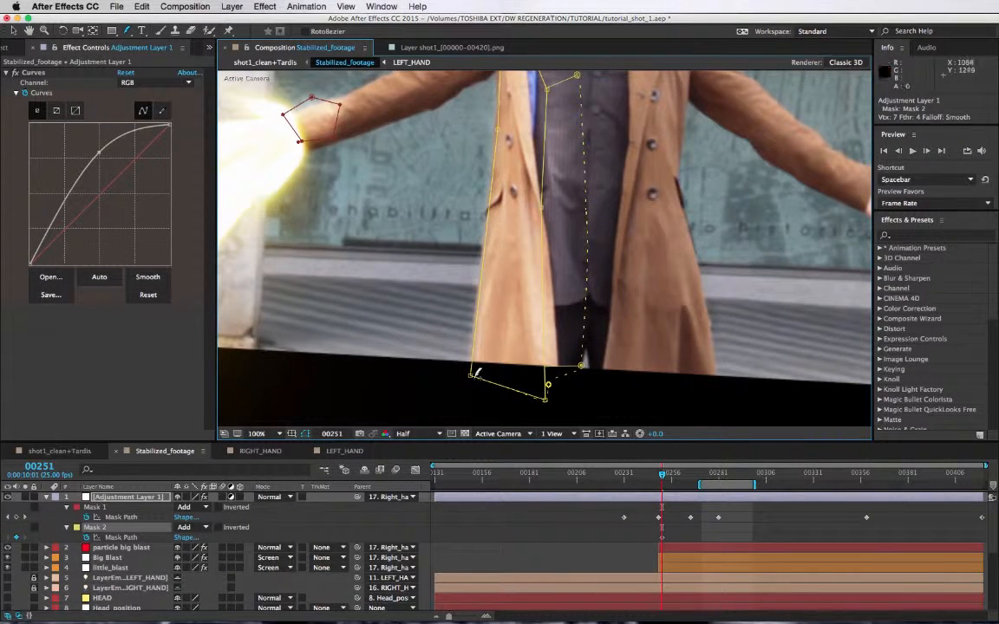
# Step: Check how Mask 2 fits the moving coat at frame 301 and at the end of the shot
pyautogui.click(132, 497)
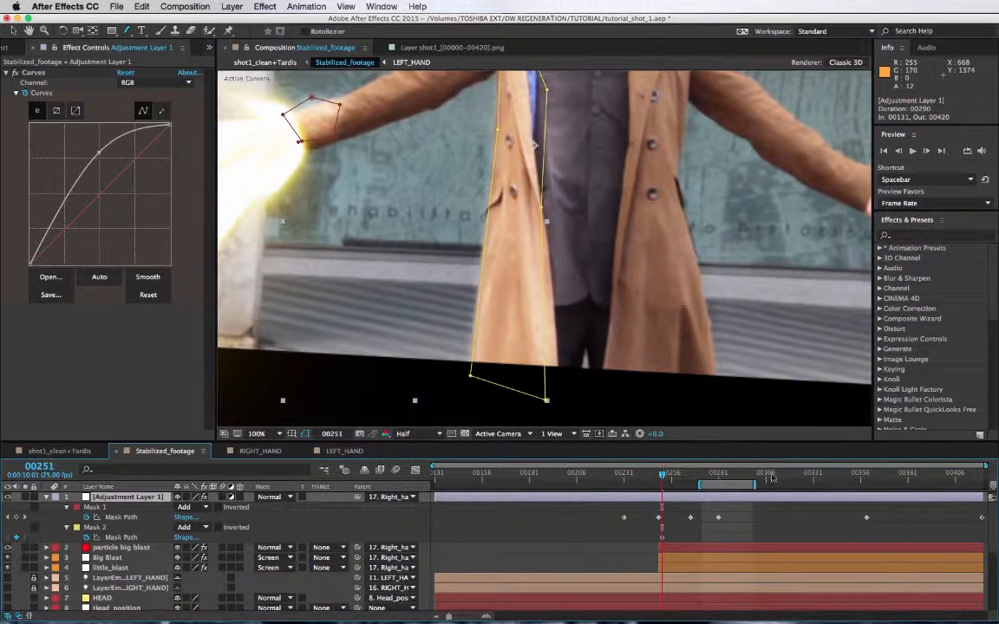
pyautogui.click(757, 475)
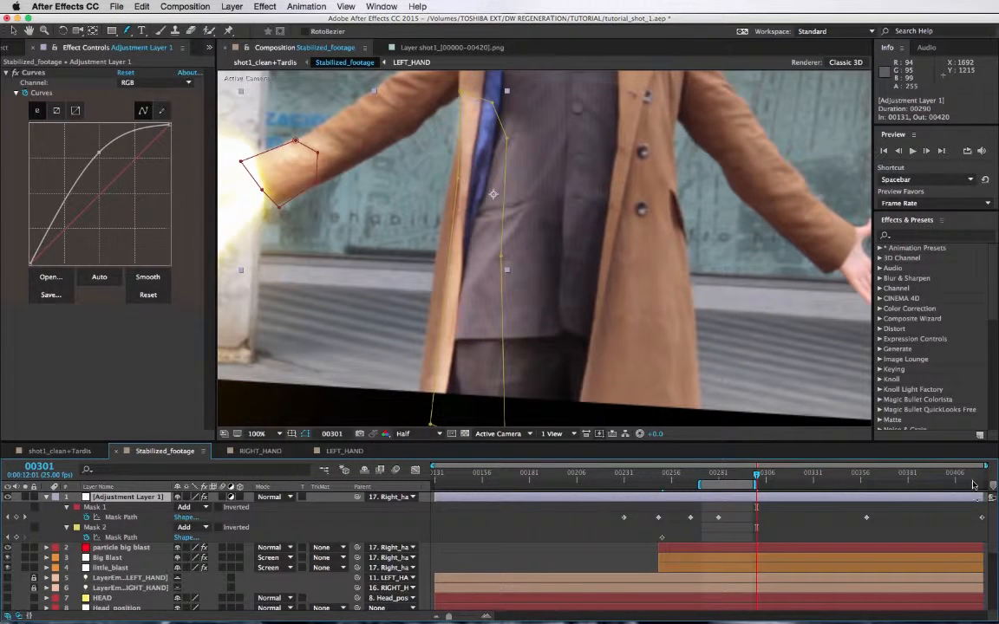
pyautogui.press('End')
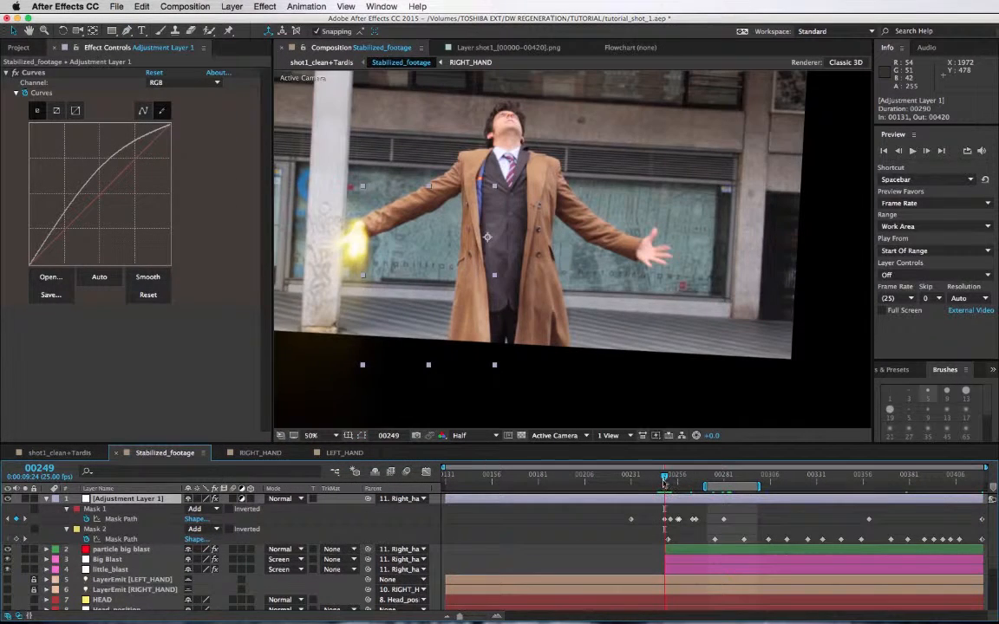
# Step: Preview the blast lighting from frame 249 and inspect both masks' shapes, feathers and path keyframes at frames 266, 359 and 259
pyautogui.press('space')
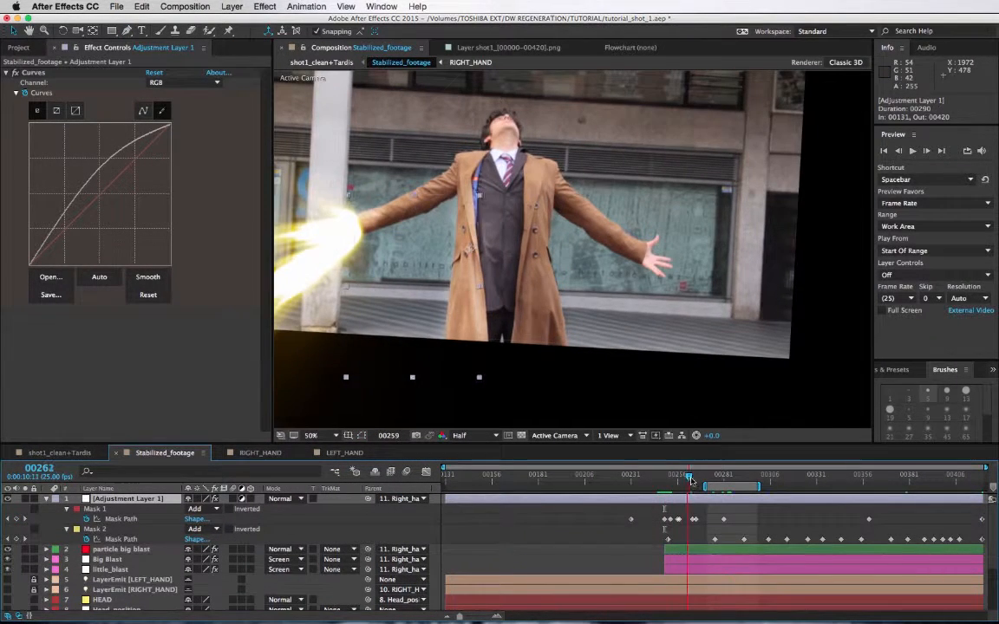
pyautogui.press('space')
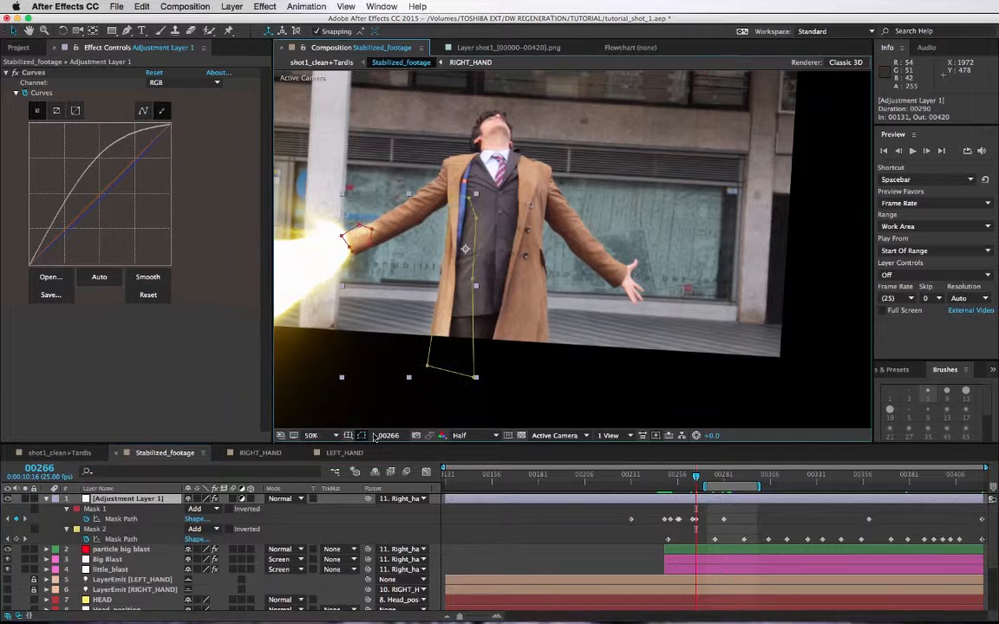
pyautogui.moveTo(691, 478); pyautogui.dragTo(869, 486)
pyautogui.moveTo(359, 244); pyautogui.dragTo(329, 261)
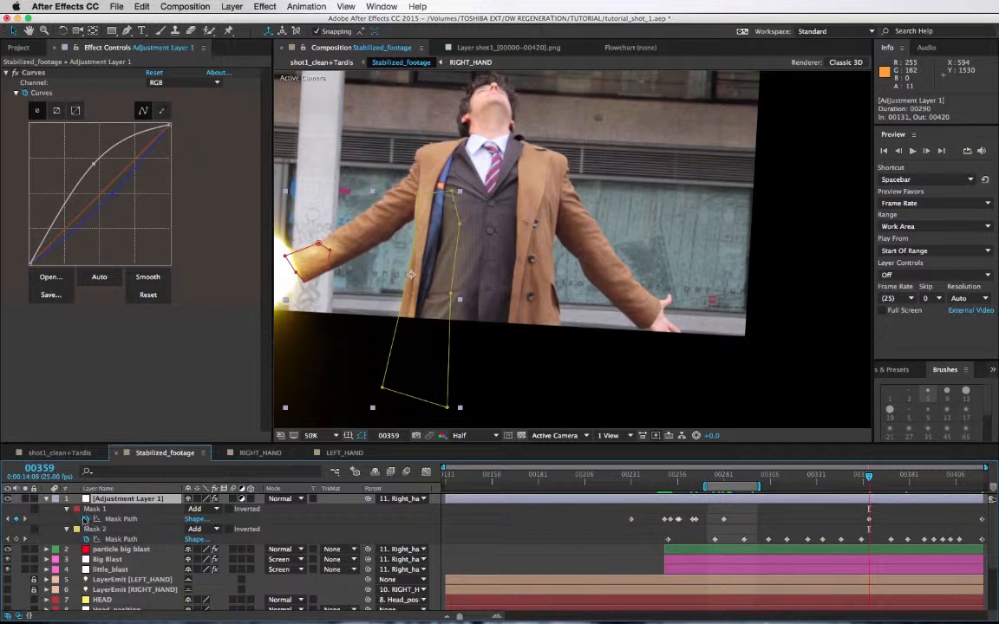
pyautogui.press('f')
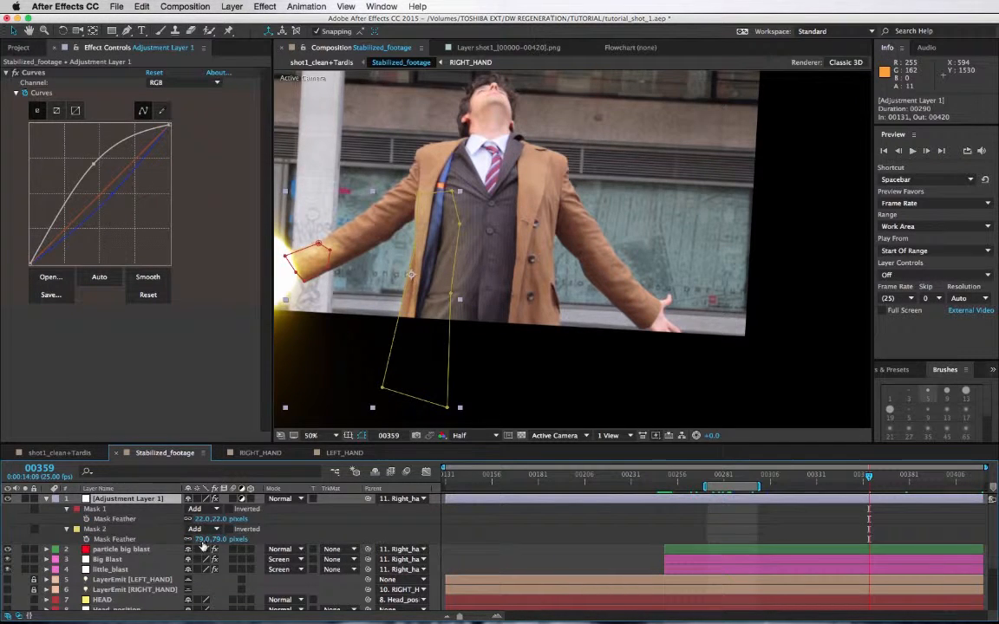
pyautogui.press('u')
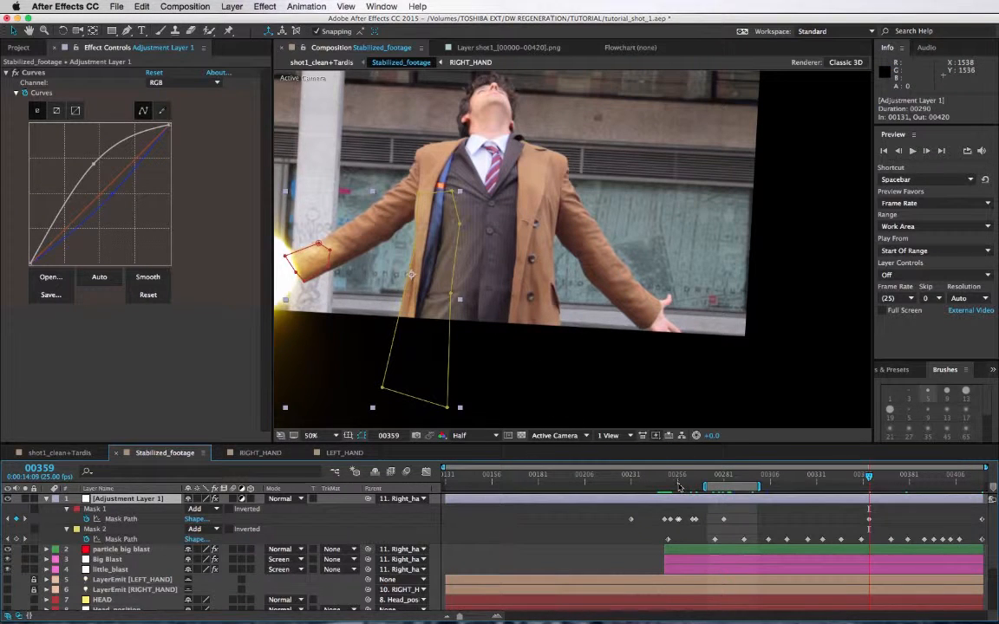
pyautogui.click(681, 477)
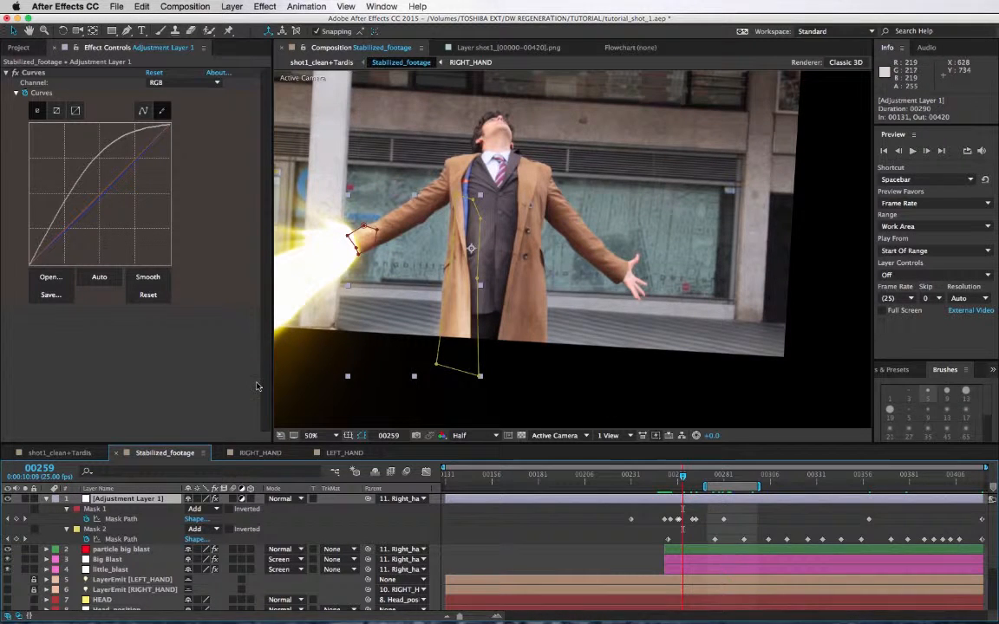
# Step: Keyframe Adjustment Layer 1's Opacity at 100% on frames 249 and 420
pyautogui.press('t')
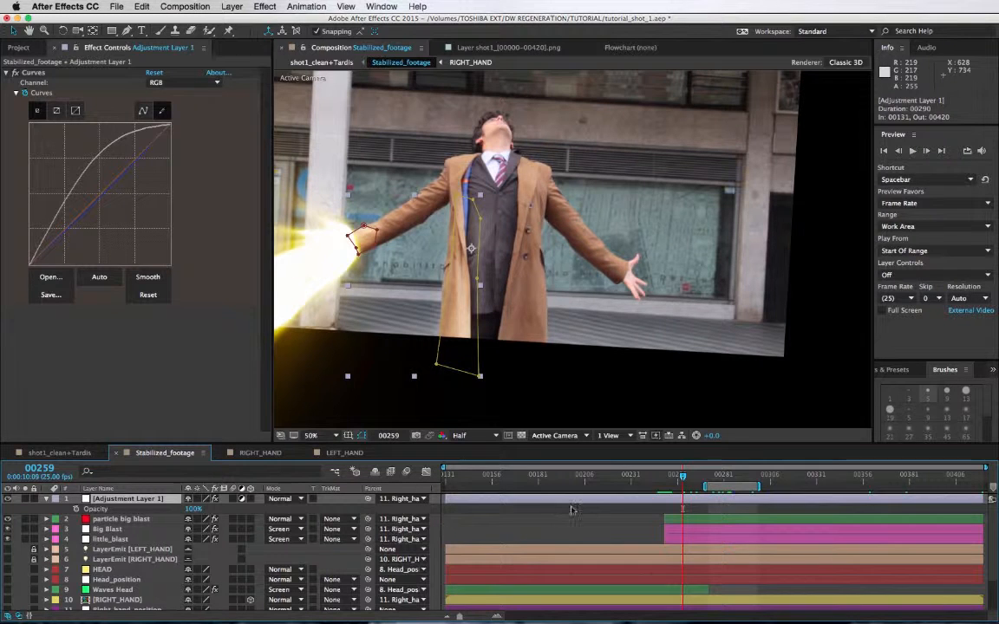
pyautogui.moveTo(683, 476); pyautogui.dragTo(664, 479)
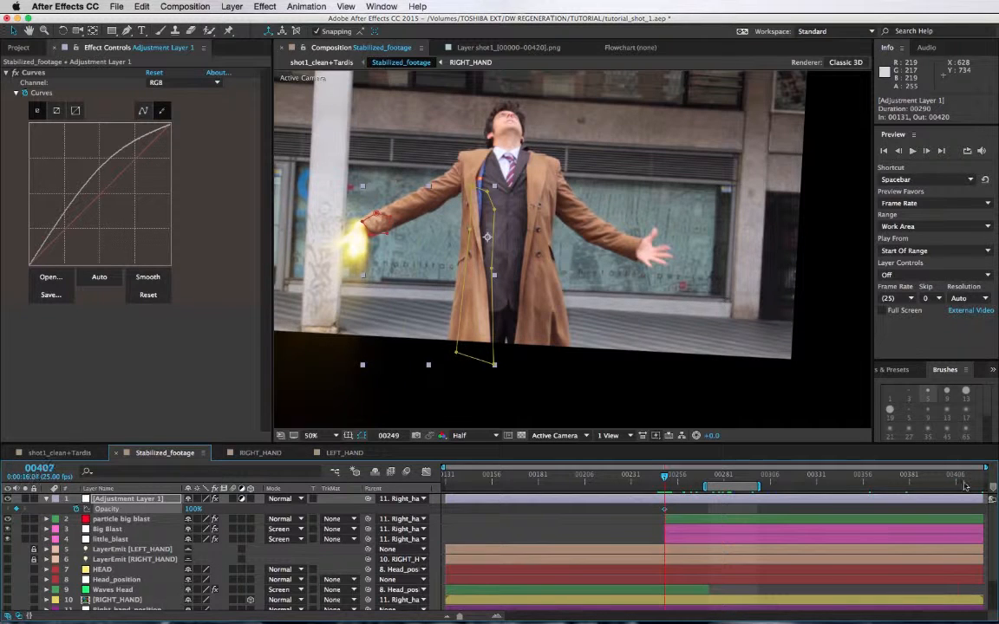
pyautogui.click(979, 478)
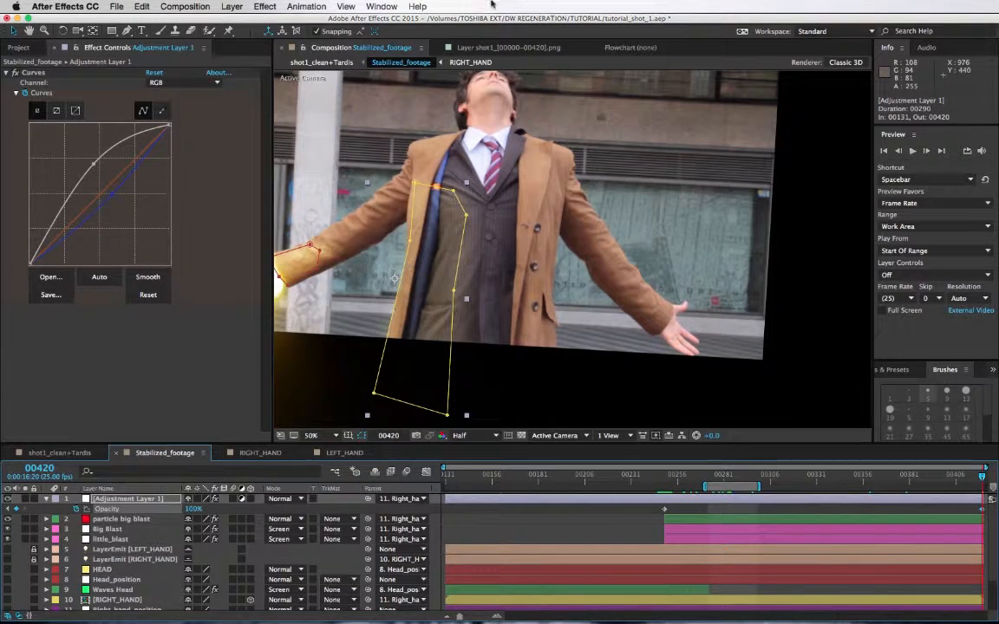
# Step: Try the Wiggler on Adjustment Layer 1's Opacity keyframes with frequency 10 per second and magnitude 16, and undo it
pyautogui.click(381, 6)
pyautogui.click(407, 237)
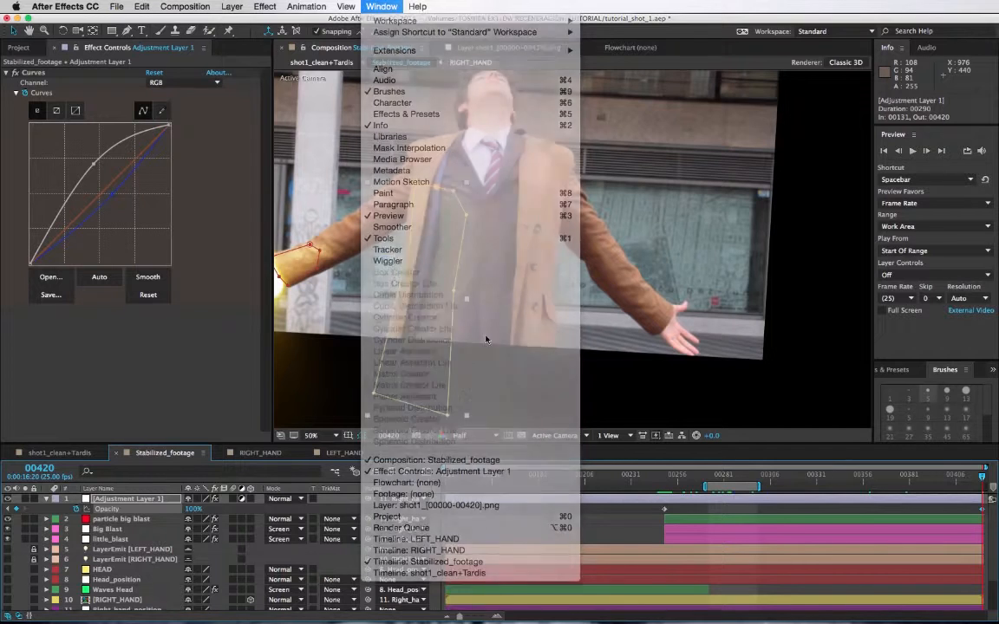
pyautogui.moveTo(657, 505); pyautogui.dragTo(862, 520)
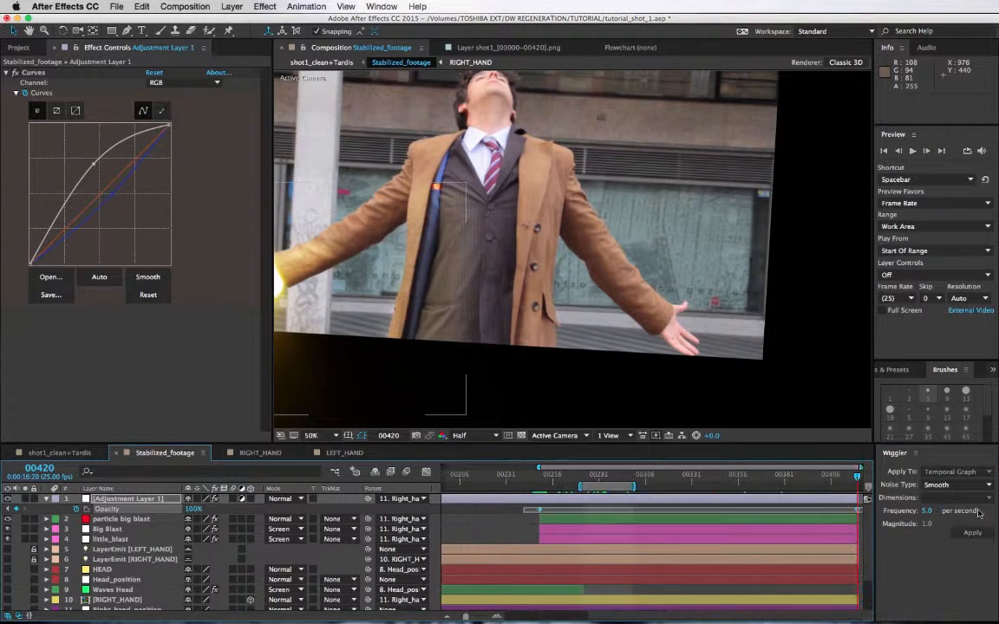
pyautogui.click(927, 511)
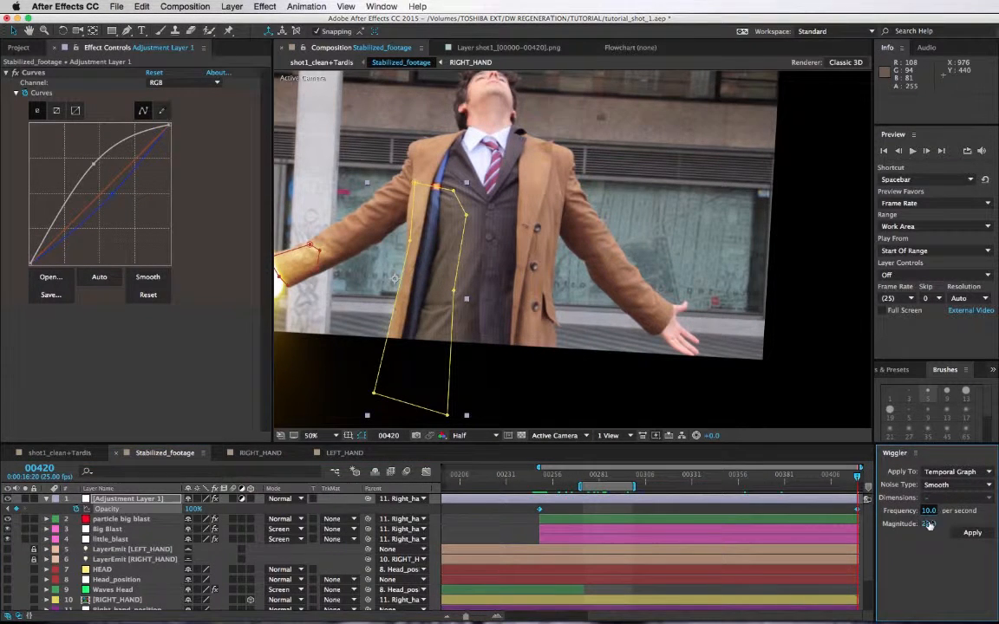
pyautogui.write('16')
pyautogui.press('Return')
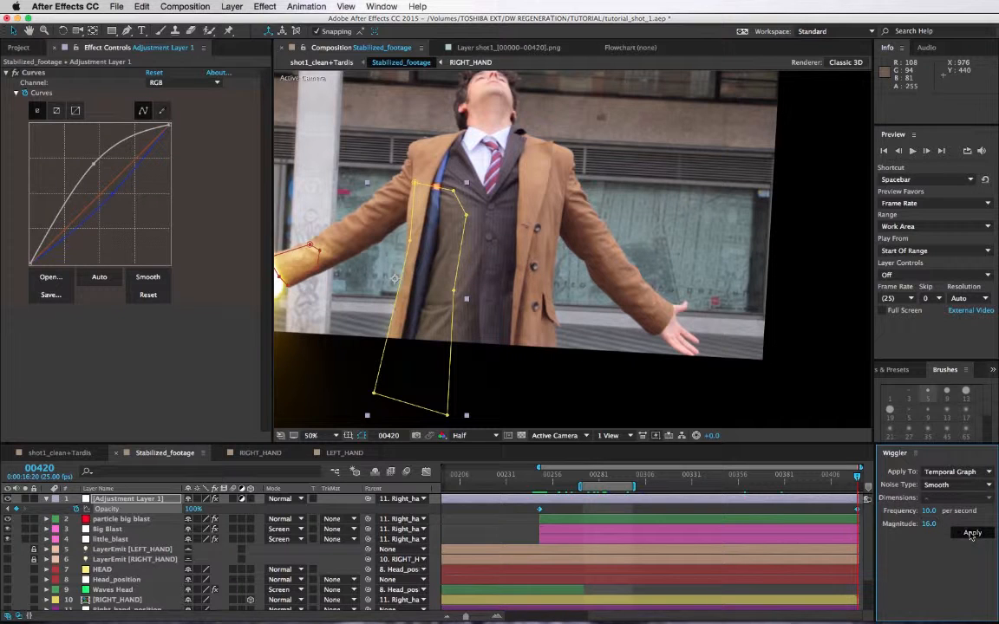
pyautogui.click(971, 533)
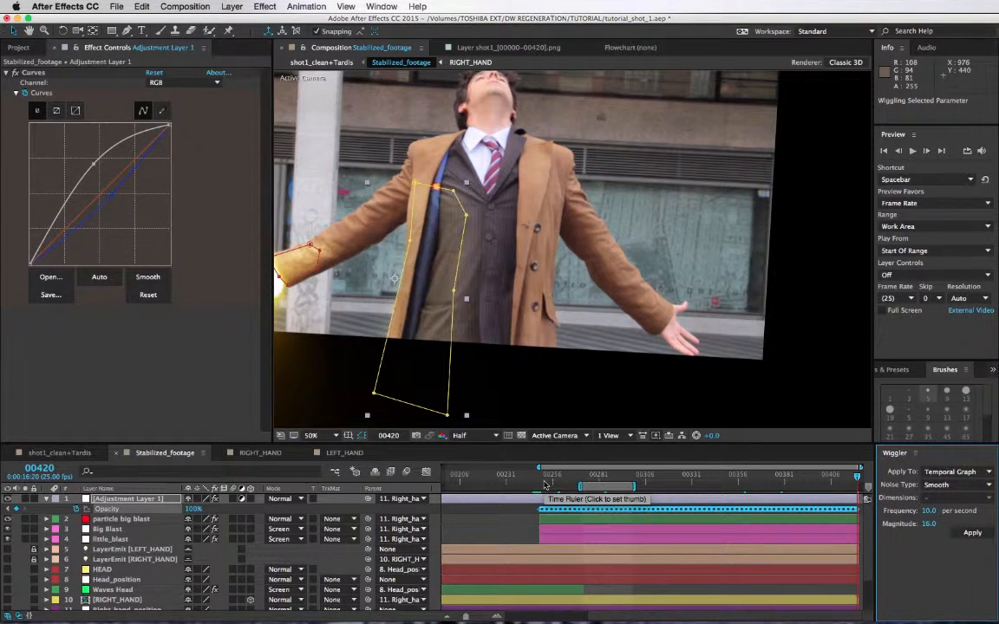
pyautogui.press('super+z')
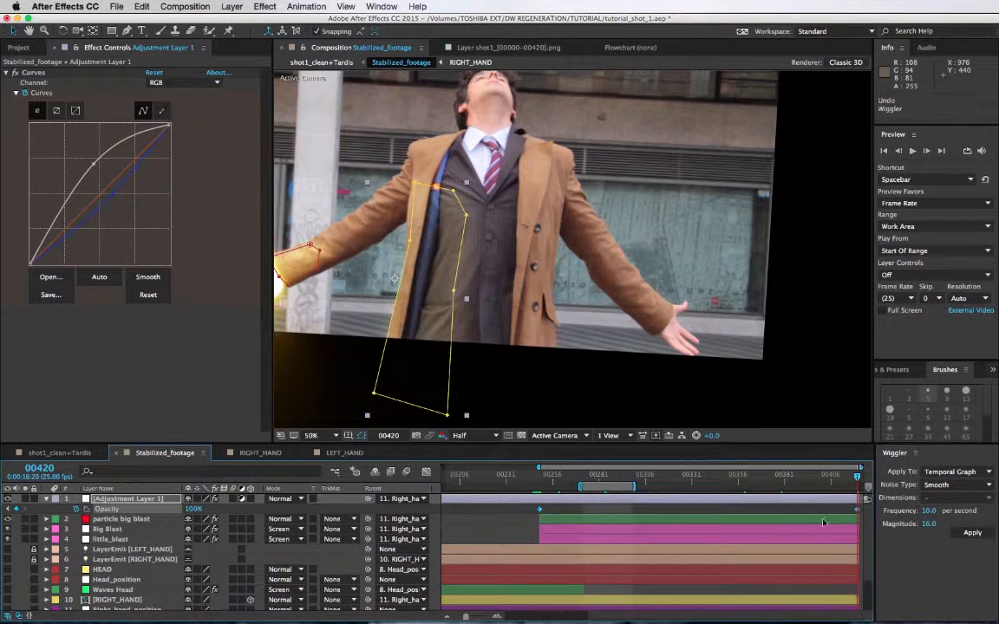
# Step: Close the Wiggler and remove all Opacity keyframes from Adjustment Layer 1
pyautogui.click(916, 456)
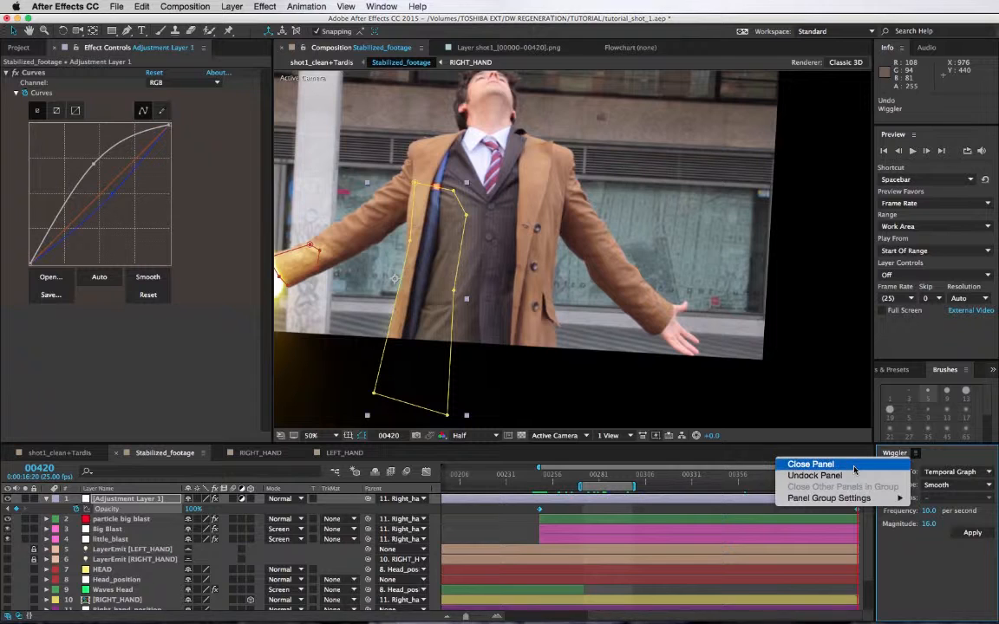
pyautogui.click(855, 470)
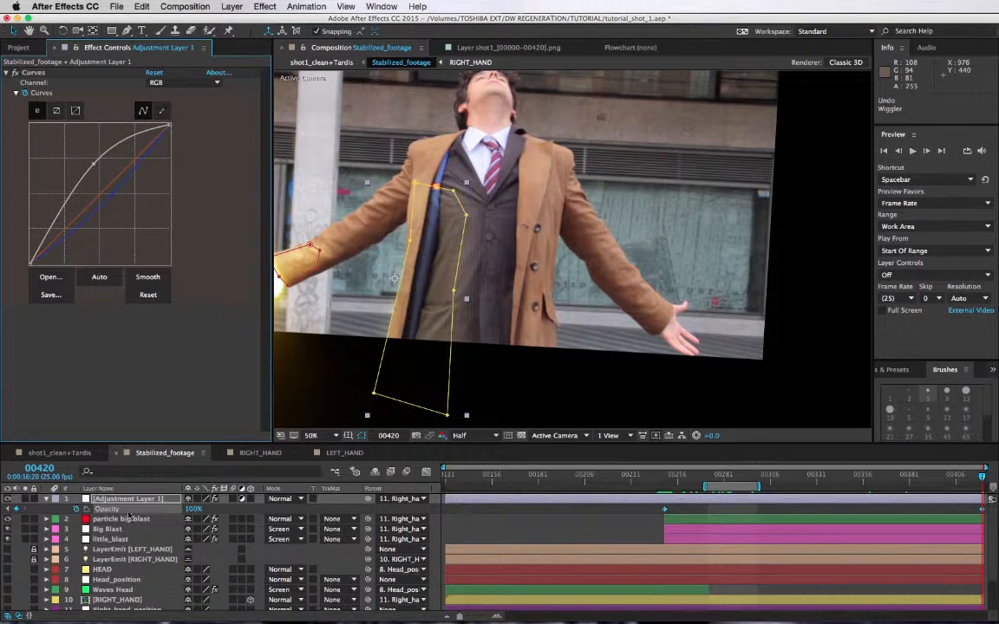
pyautogui.click(77, 510)
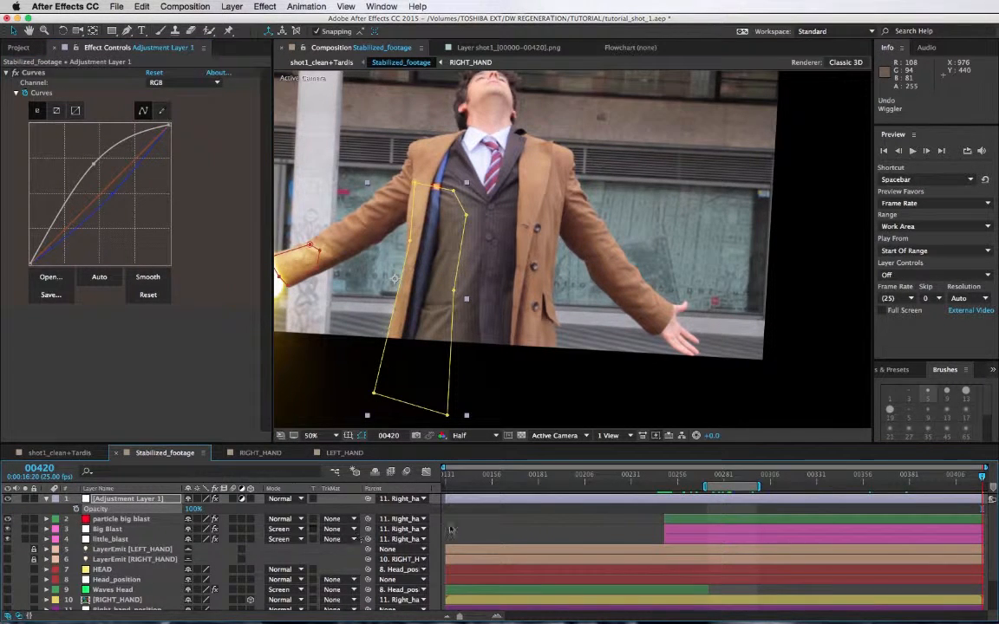
# Step: Add a Slider Control effect to Adjustment Layer 1 at frame 249 and name it Frequency
pyautogui.click(661, 482)
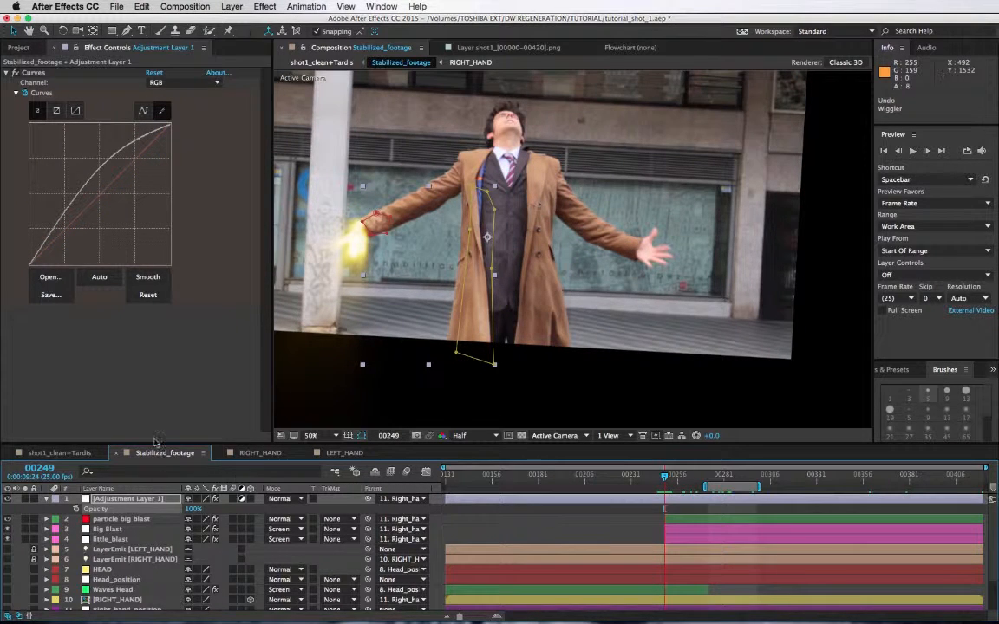
pyautogui.click(264, 6)
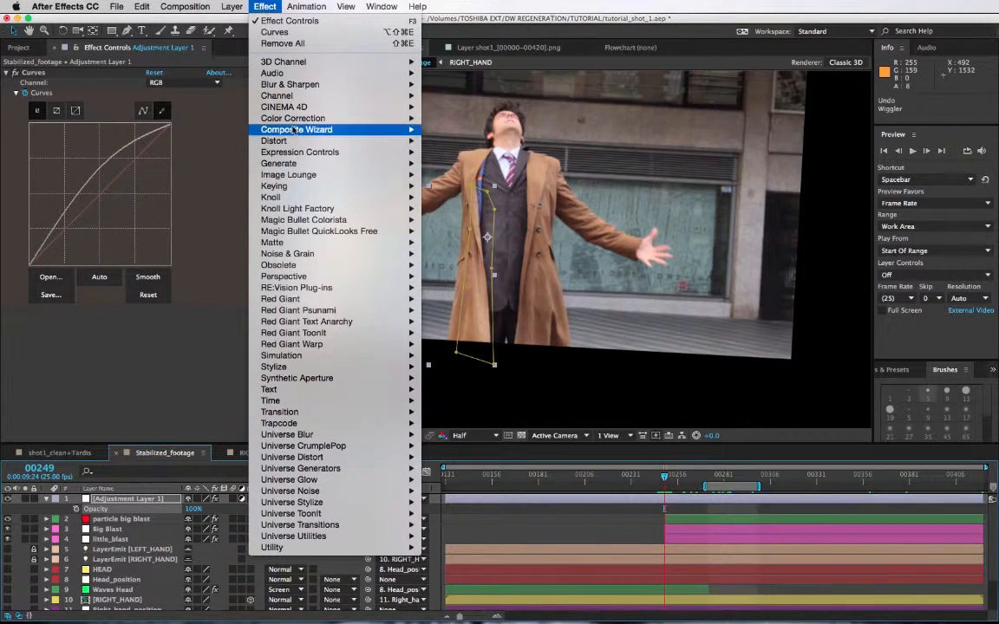
pyautogui.moveTo(381, 152)
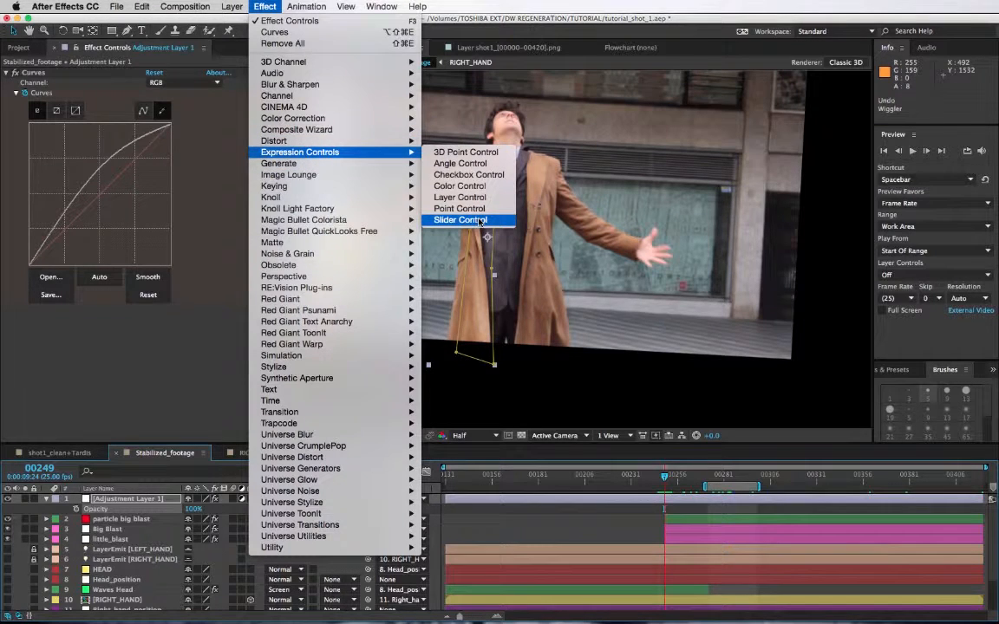
pyautogui.click(483, 222)
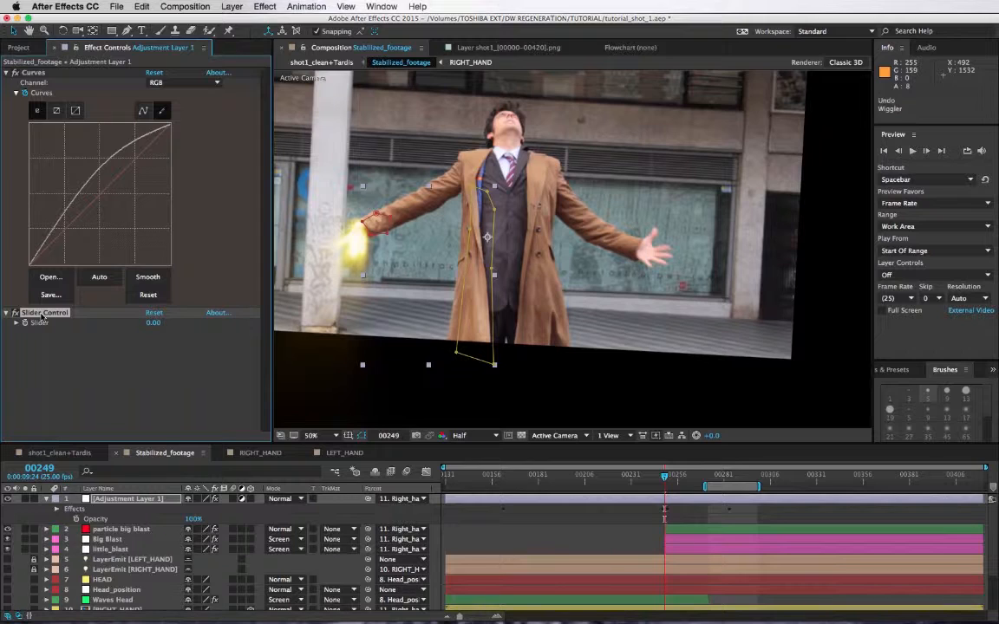
pyautogui.write('f')
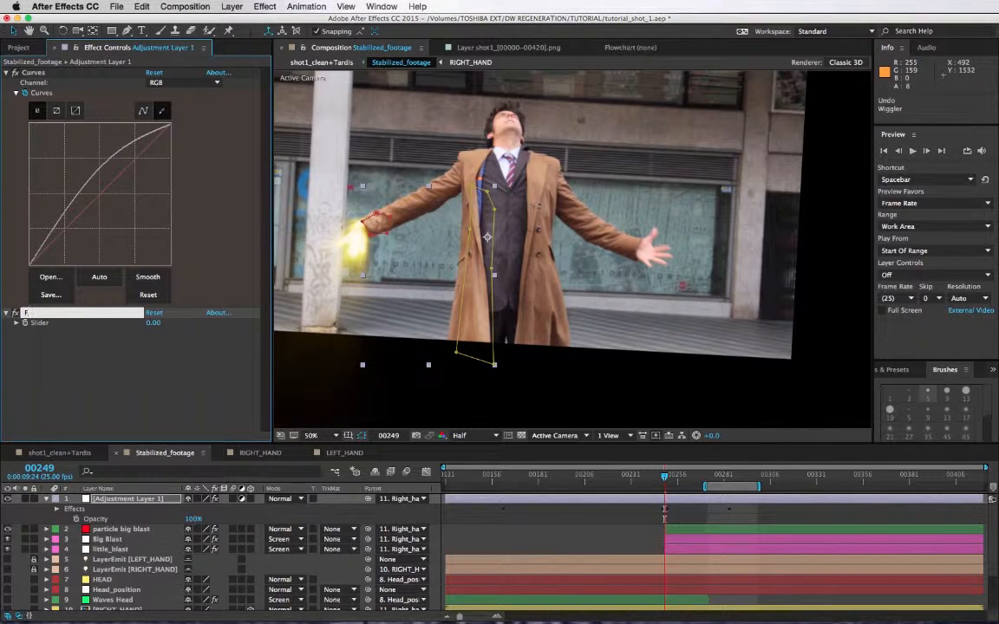
pyautogui.write('requency')
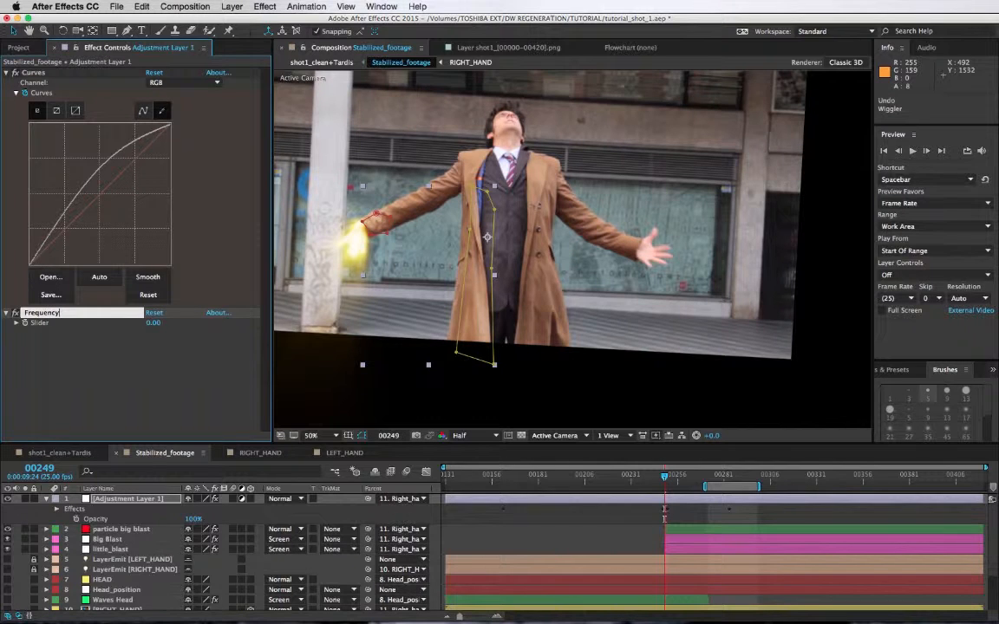
pyautogui.press('Return')
# Step: Duplicate the Frequency slider effect and rename the copy Amplitude
pyautogui.press('super+d')
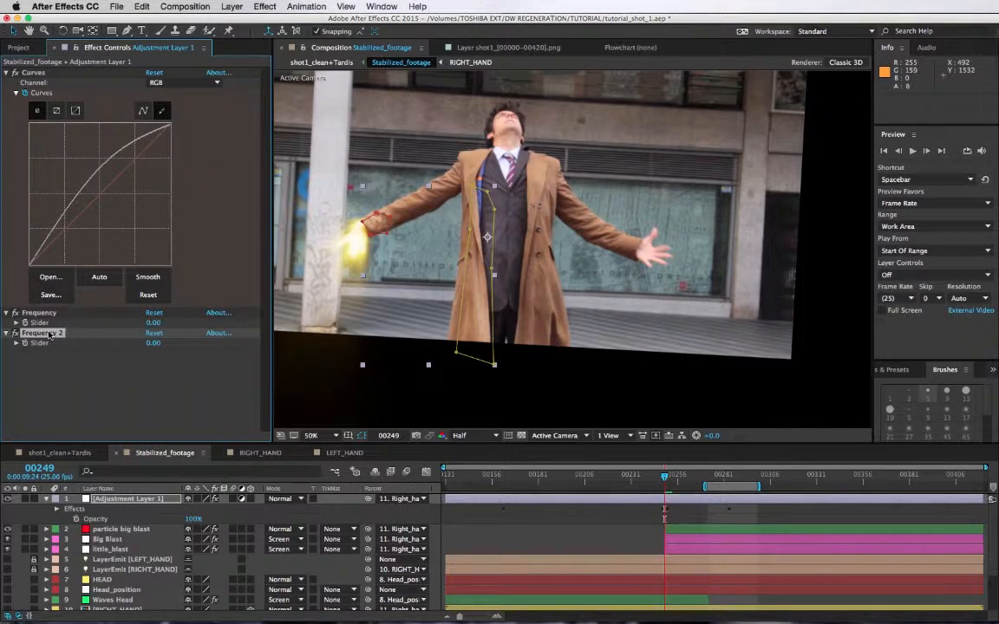
pyautogui.press('Return')
pyautogui.write('Ampl')
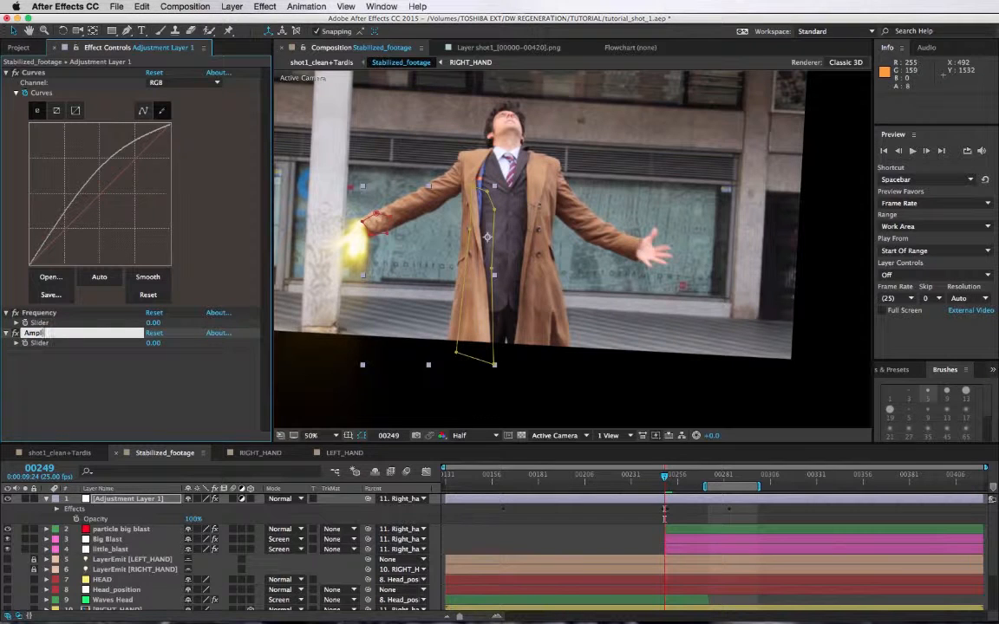
pyautogui.write('itude')
pyautogui.press('Return')
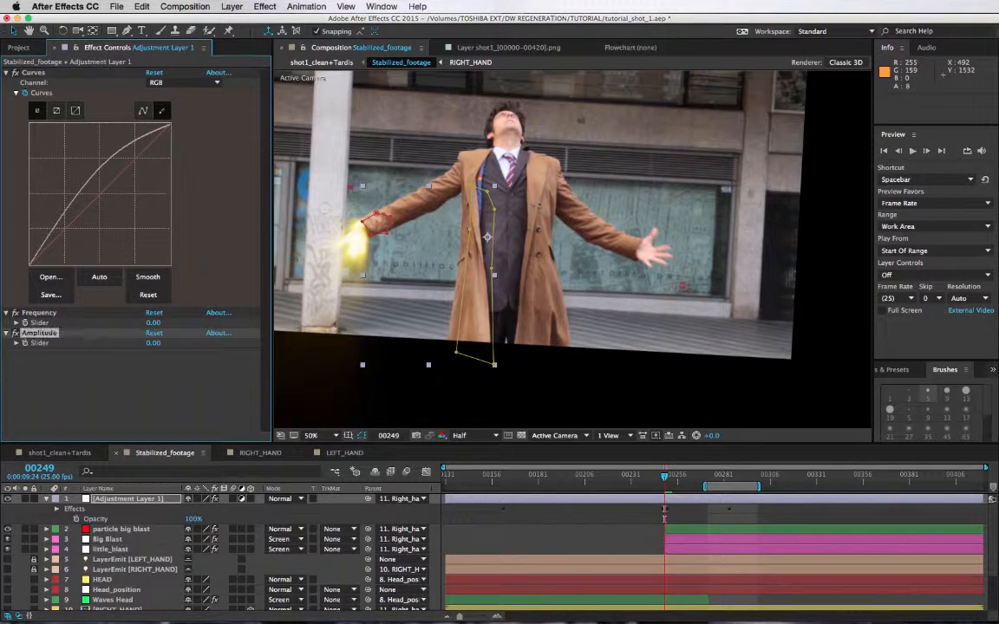
# Step: Give Adjustment Layer 1's Opacity the expression wiggle(effect("Frequency")("Slider"),effect("Amplitude")("Slider"))
pyautogui.click(104, 502)
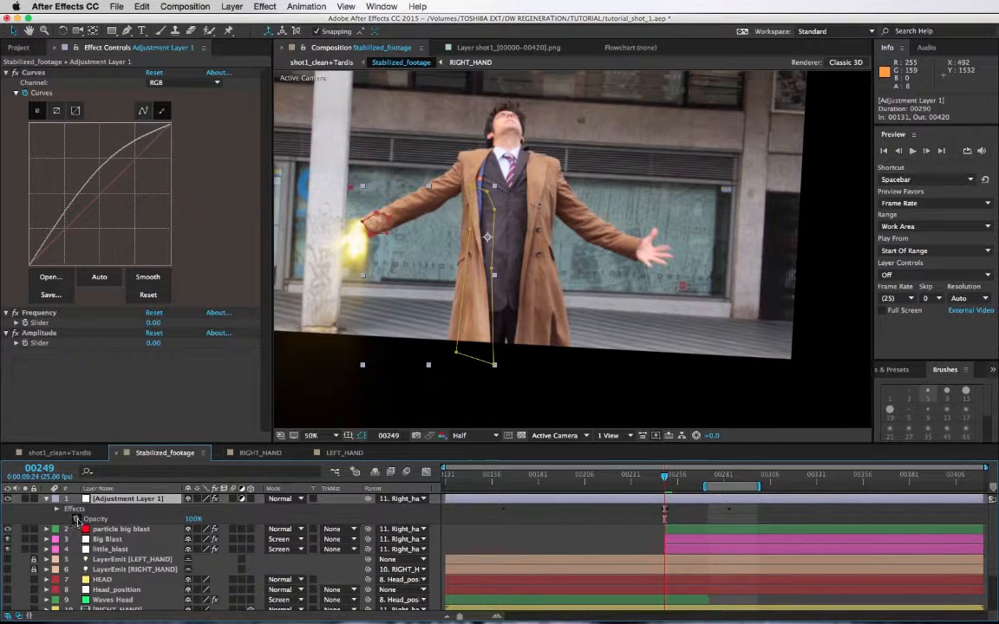
pyautogui.keyDown('alt'); pyautogui.click(76, 520); pyautogui.keyUp('alt')
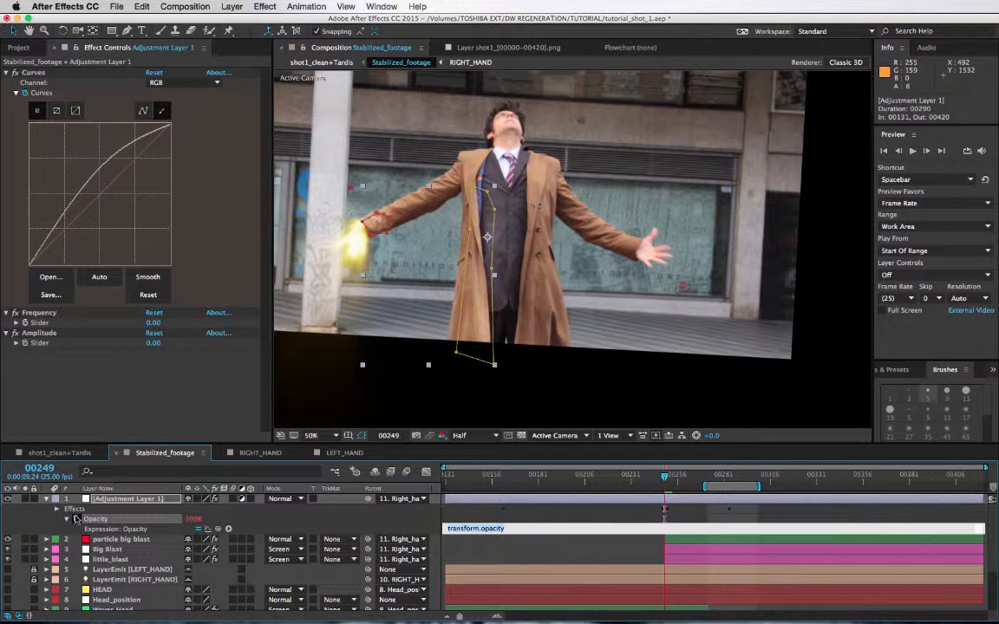
pyautogui.write('wiggle(')
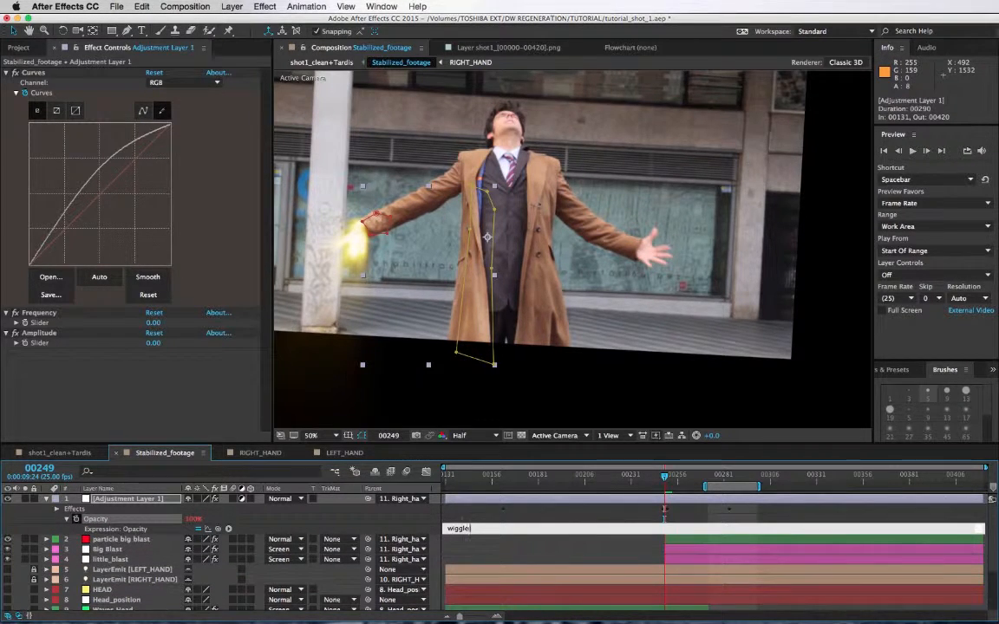
pyautogui.moveTo(218, 530); pyautogui.dragTo(40, 324)
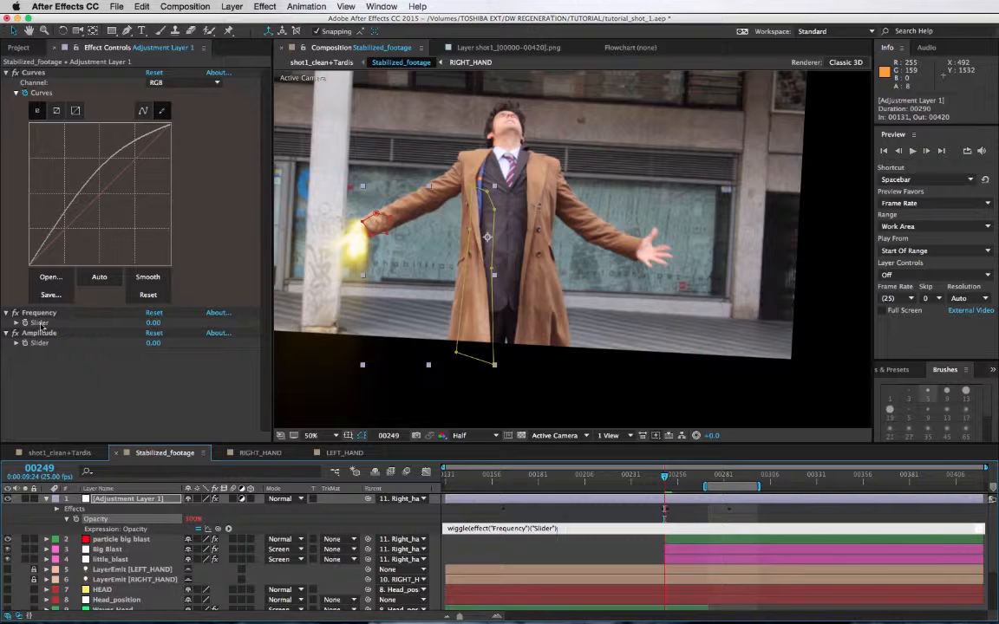
pyautogui.write(',')
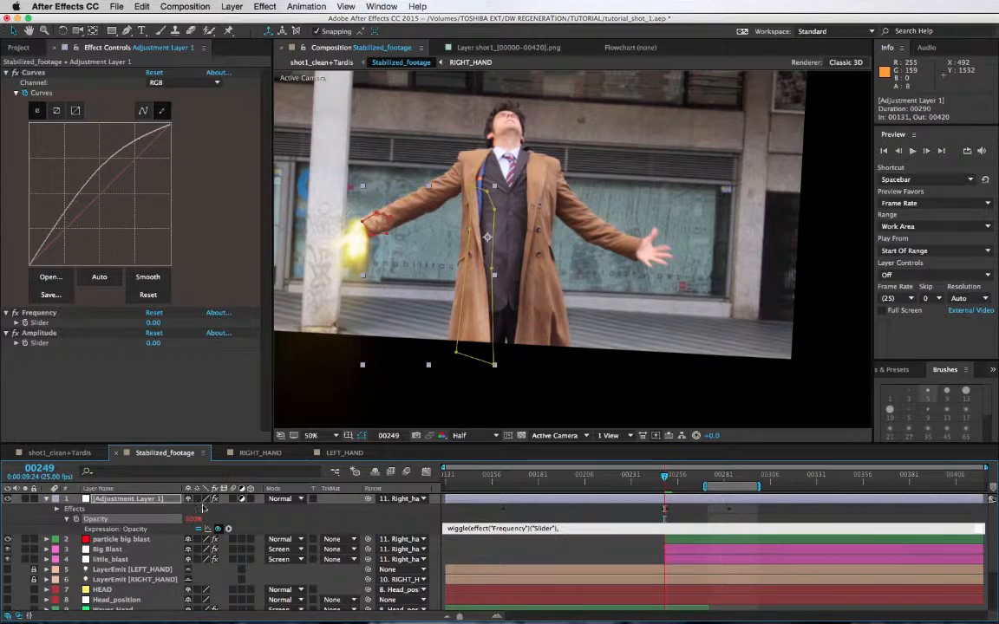
pyautogui.moveTo(218, 529); pyautogui.dragTo(39, 343)
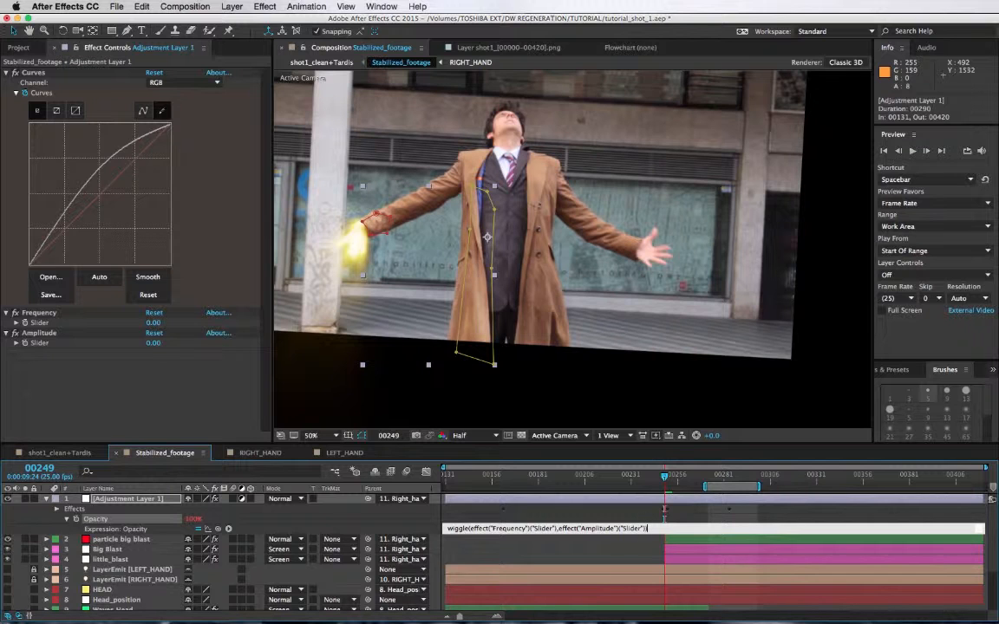
pyautogui.click(38, 402)
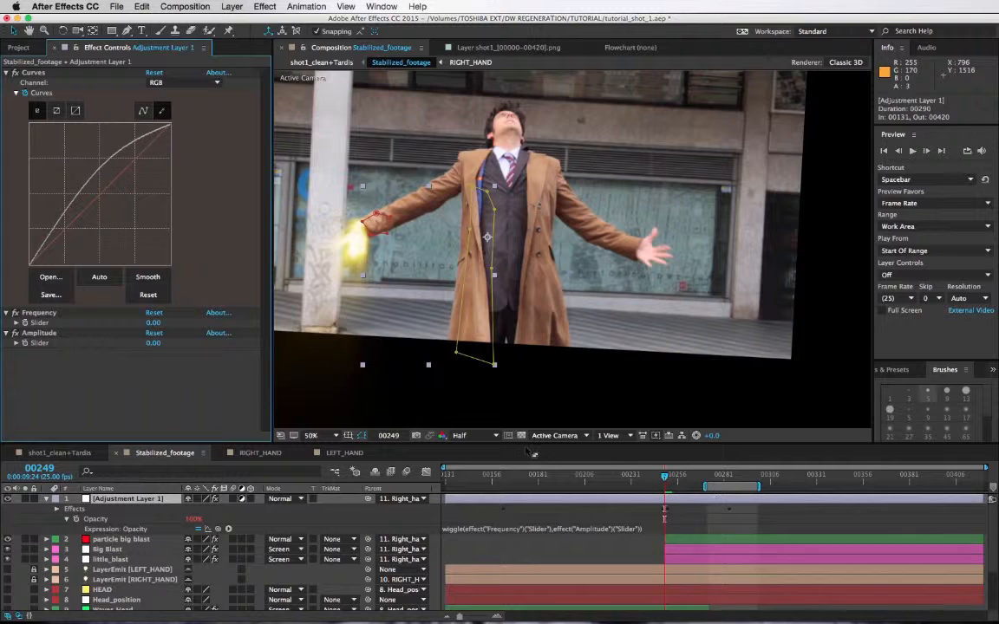
# Step: Keyframe both sliders at 0 on frame 249, and set Frequency to 10 and Amplitude to 30 on frame 252
pyautogui.click(27, 323)
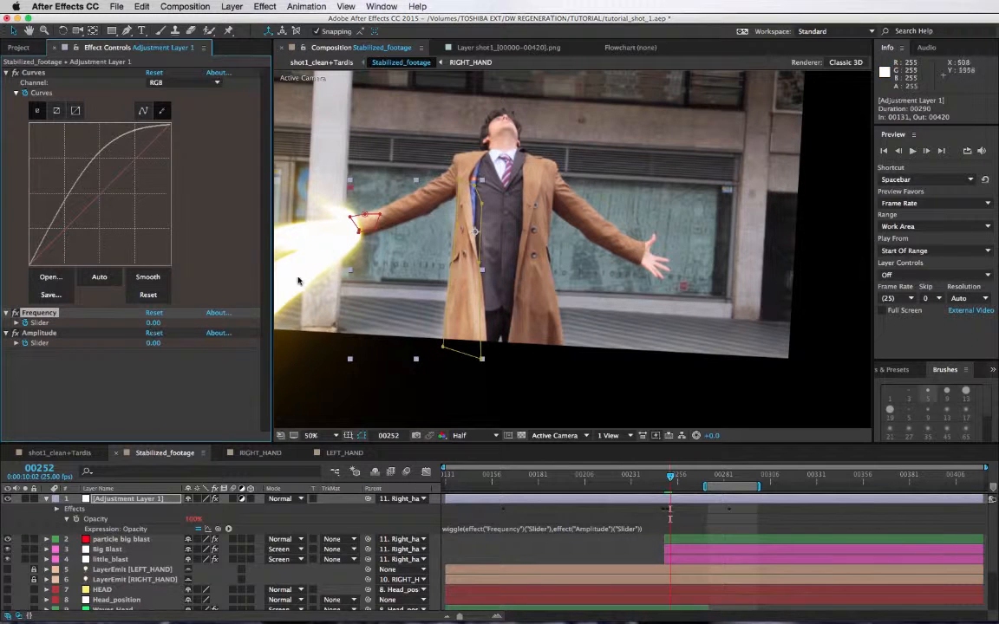
pyautogui.click(154, 324)
pyautogui.write('10')
pyautogui.press('Return')
pyautogui.click(153, 344)
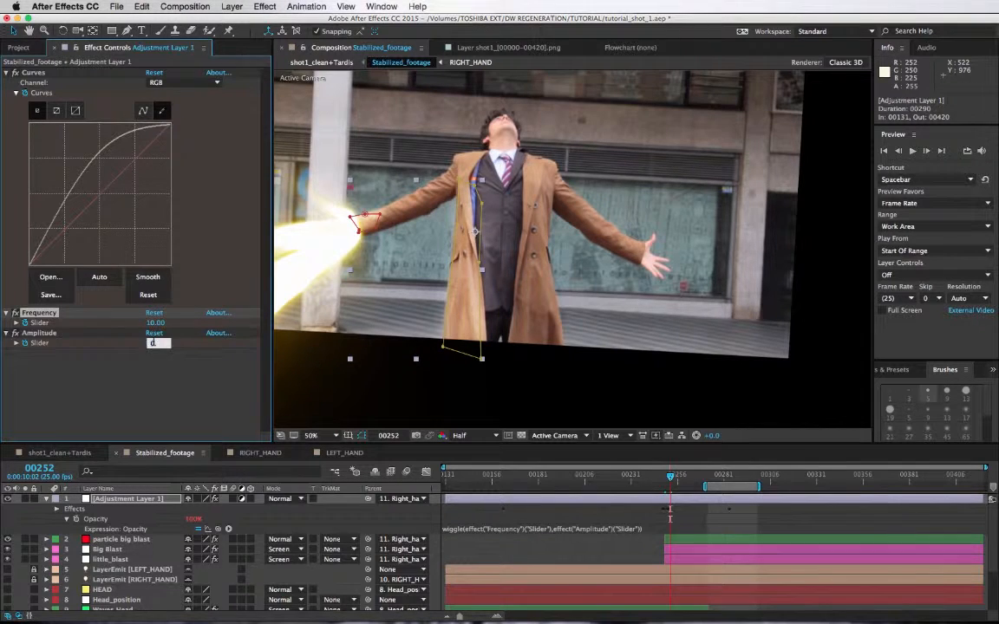
pyautogui.write('30')
pyautogui.press('Return')
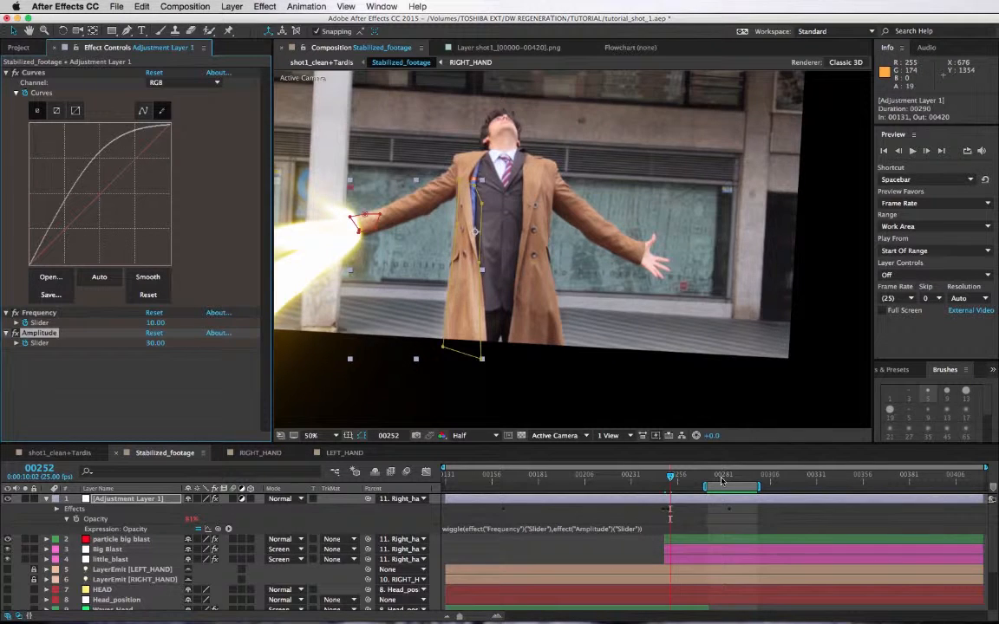
# Step: Preview the flickering light, examine it around frames 282 and 283, and view the result in the shot1_clean+Tardis composition
pyautogui.press('space')
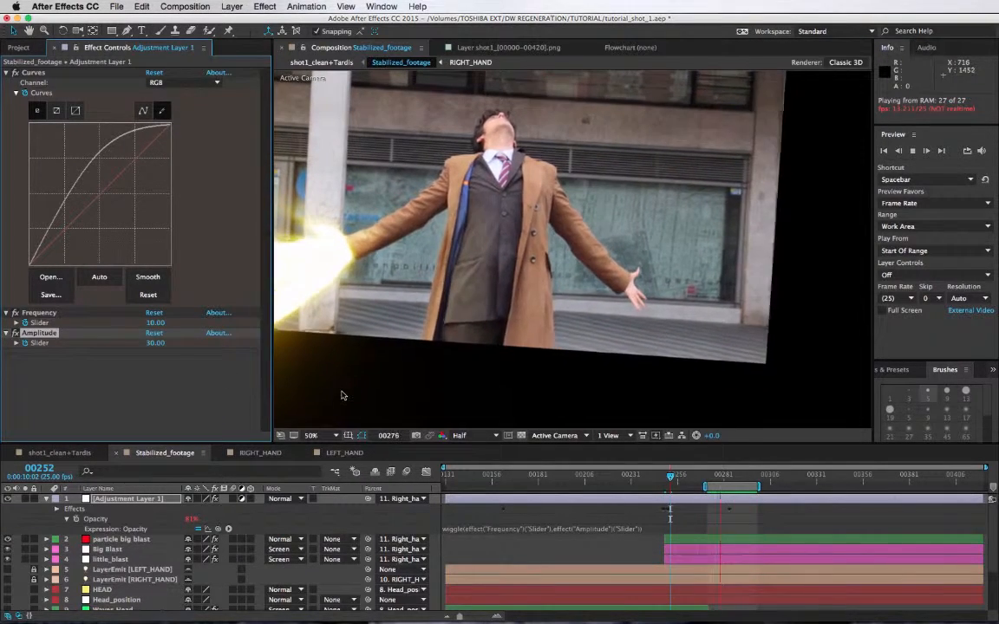
pyautogui.press('space')
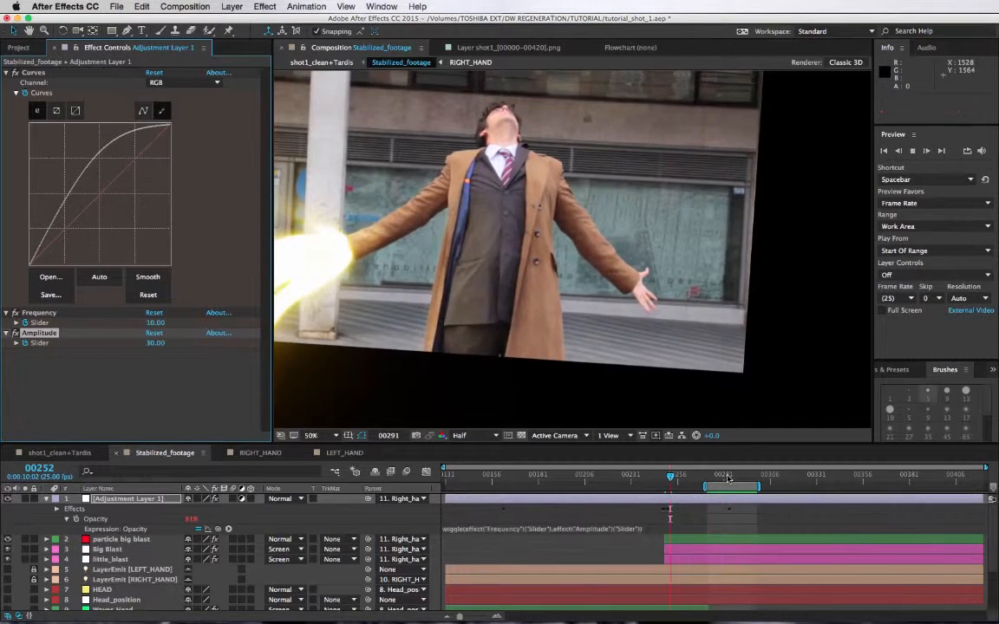
pyautogui.click(727, 476)
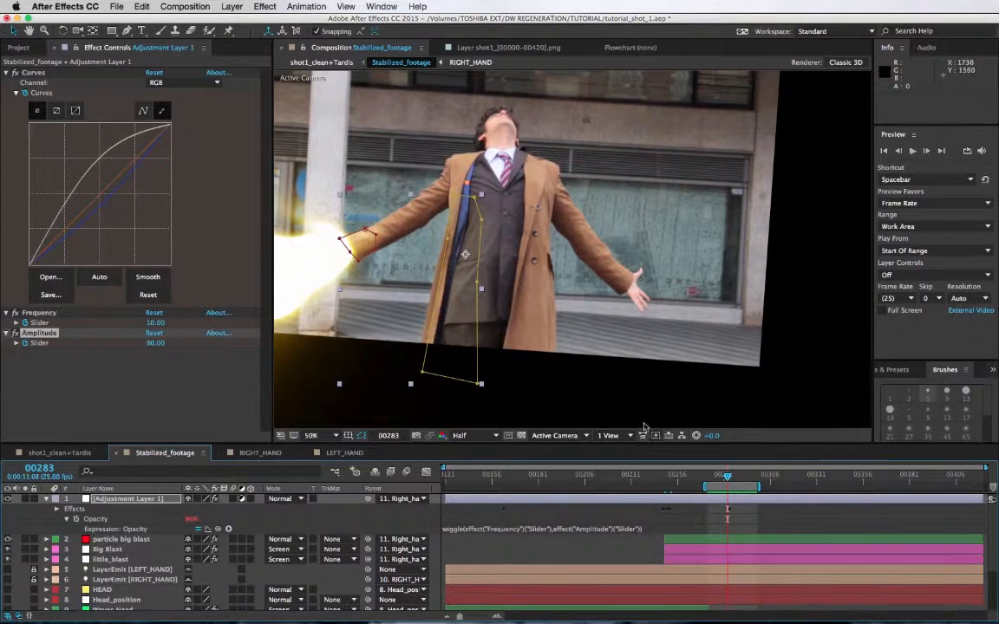
pyautogui.moveTo(723, 477); pyautogui.dragTo(726, 477)
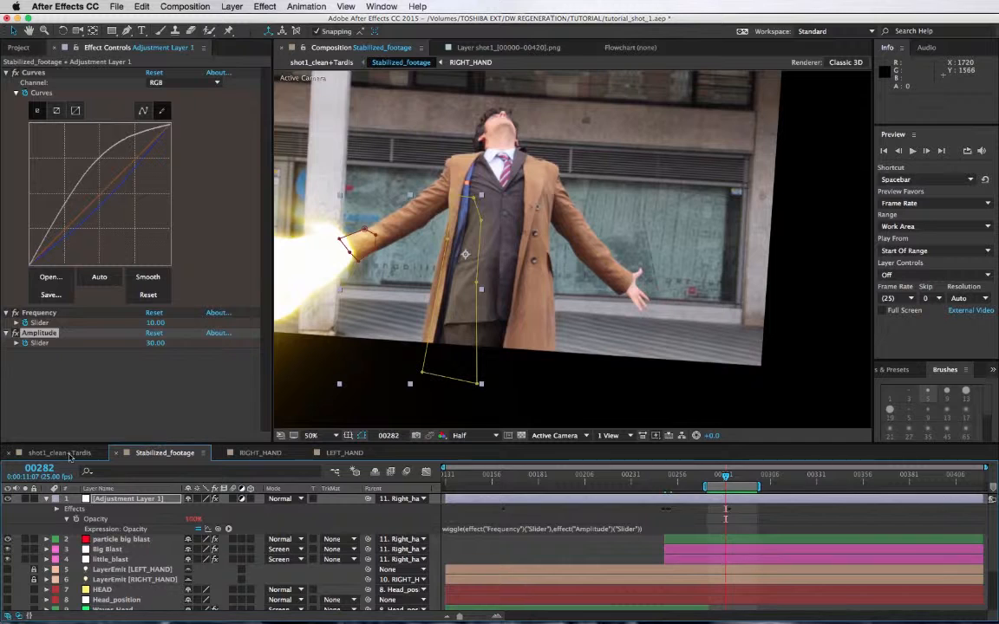
pyautogui.click(61, 452)
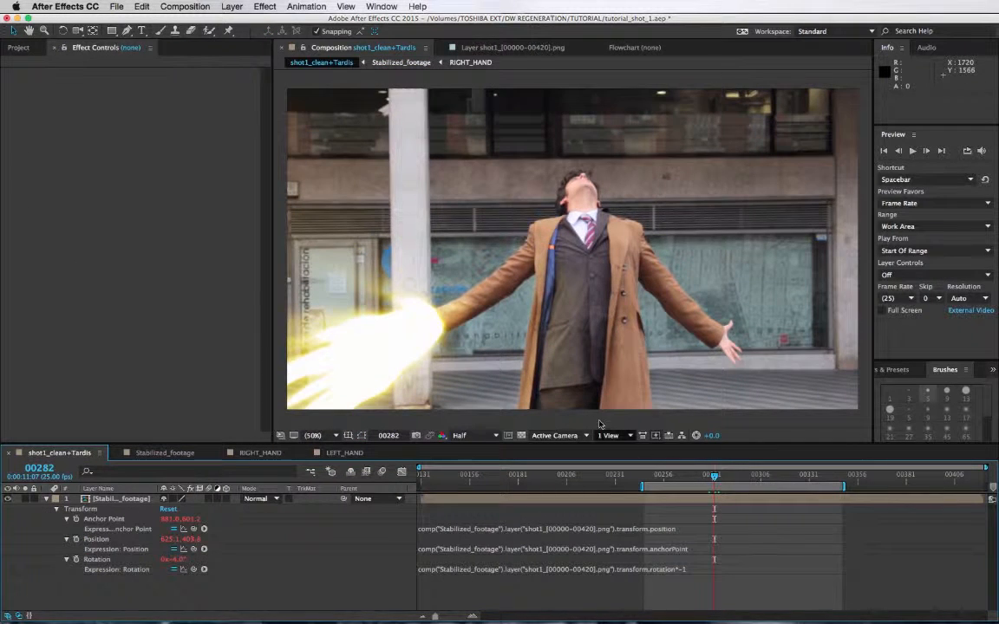
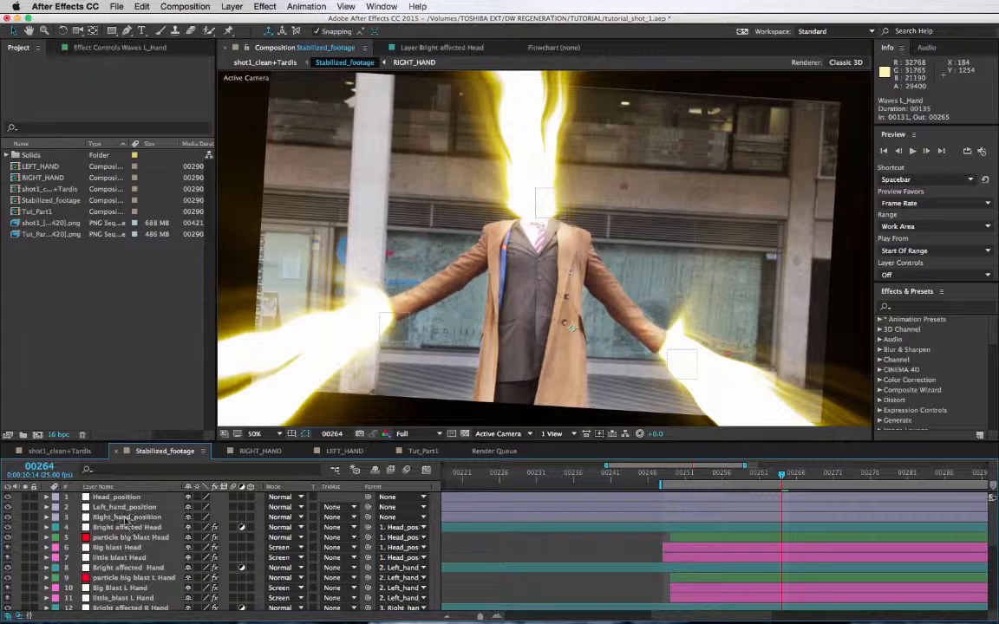
# Step: Examine the Head_position, Left_hand_position and Right_hand_position nulls and the order of the layers parented to them in Stabilized_footage
pyautogui.click(116, 497)
pyautogui.click(122, 507)
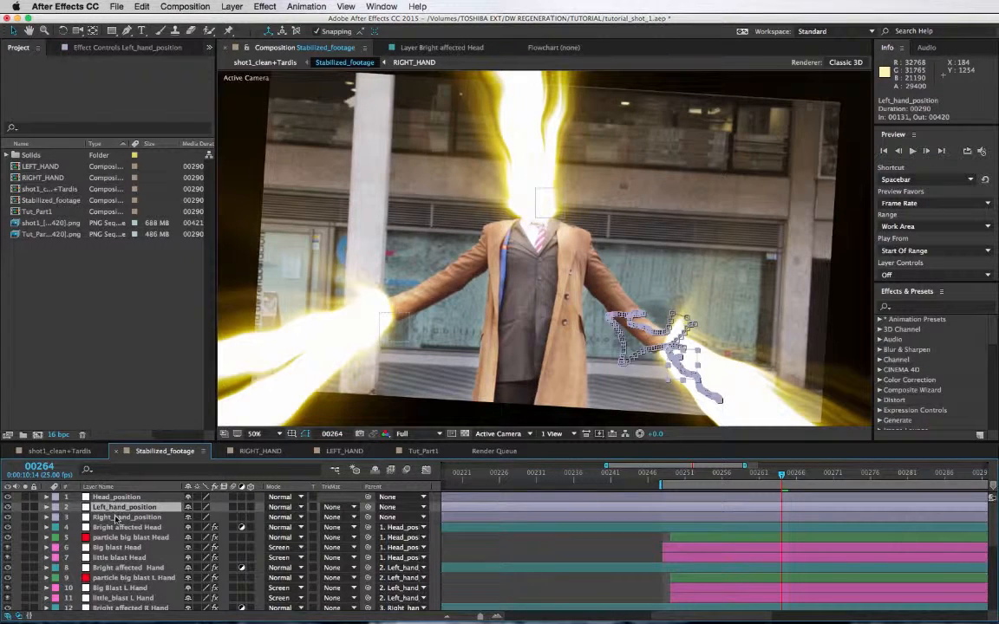
pyautogui.click(122, 517)
pyautogui.click(103, 499)
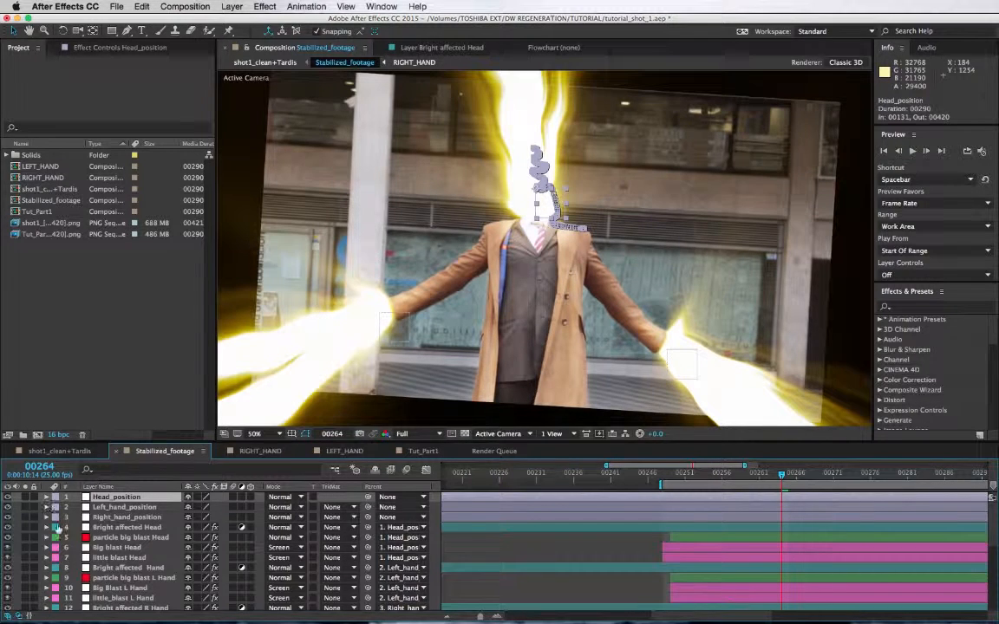
pyautogui.scroll(-3, 53, 542)
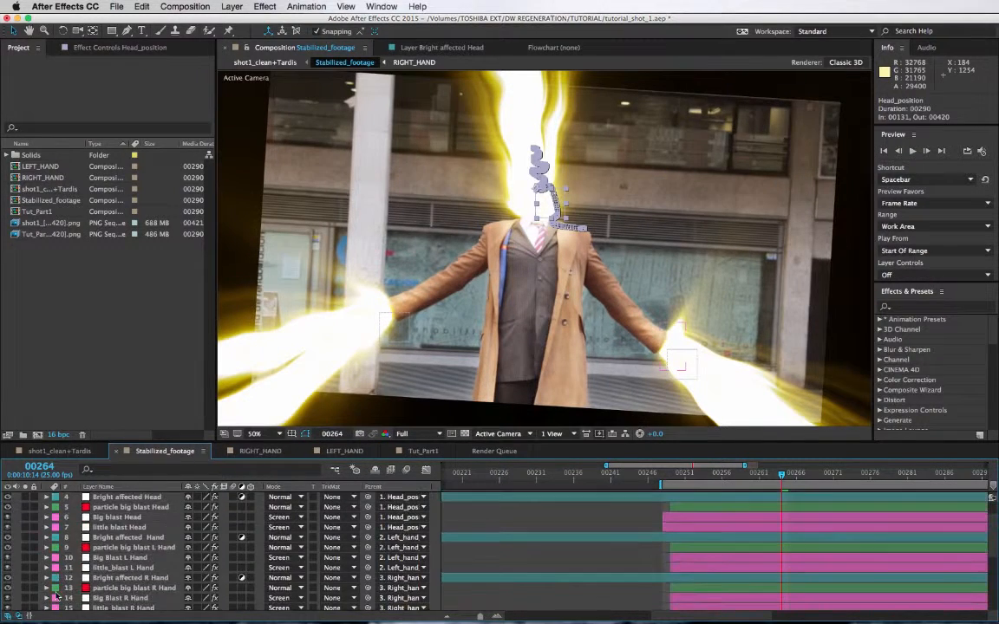
pyautogui.scroll(-2, 54, 597)
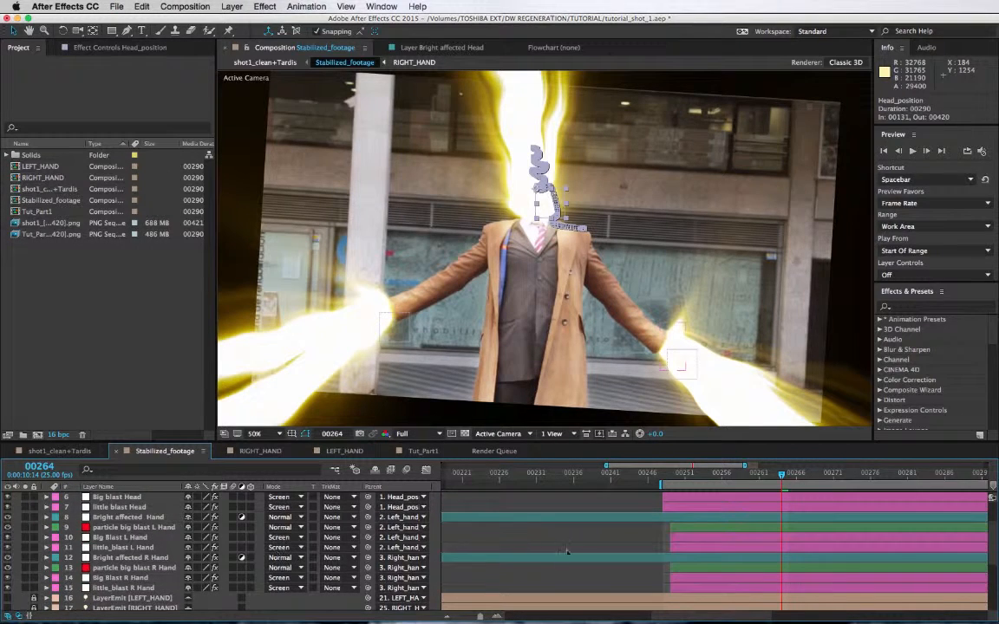
pyautogui.scroll(5, 659, 559)
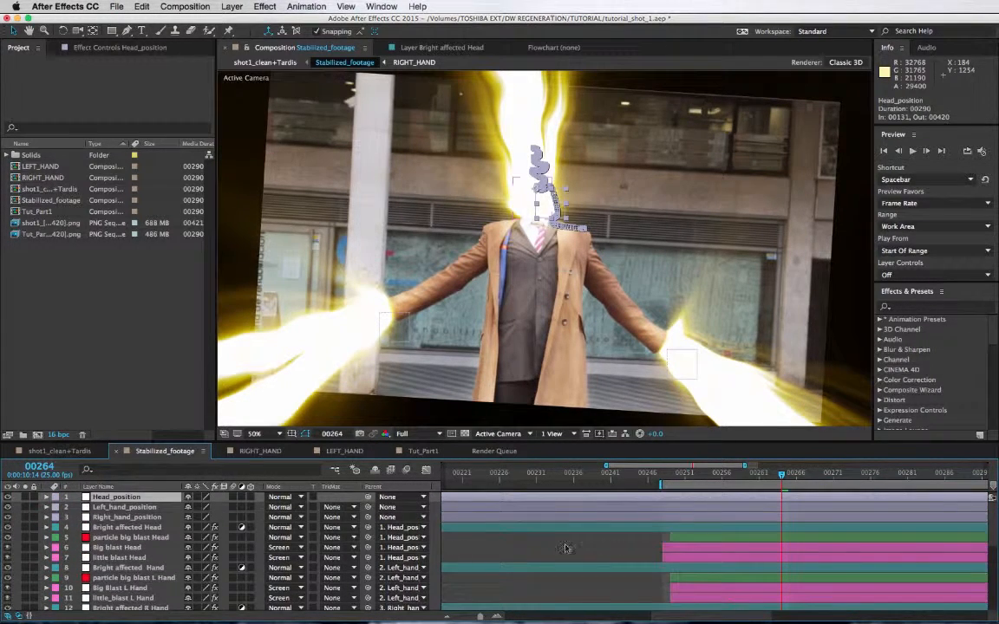
# Step: Examine the head layers: Bright affected Head with its mask, particle big blast Head, Big blast Head and little blast Head
pyautogui.click(104, 528)
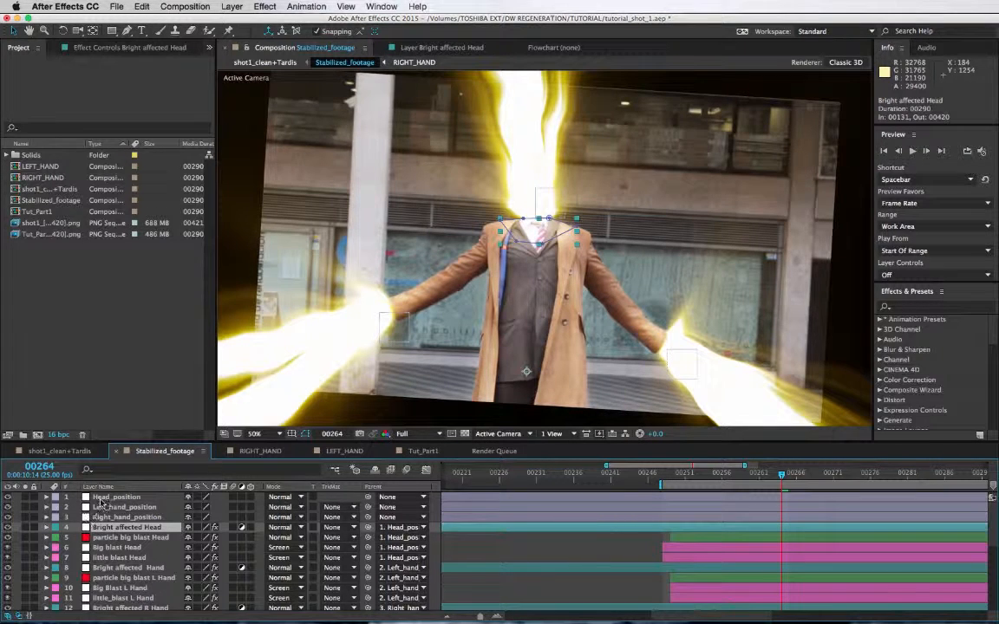
pyautogui.click(100, 499)
pyautogui.click(103, 527)
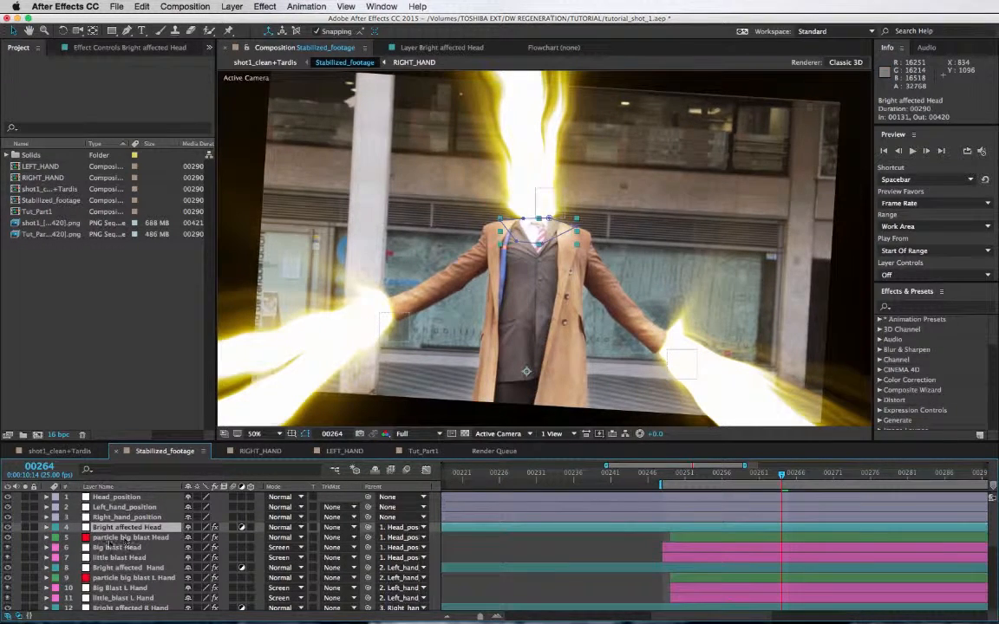
pyautogui.click(117, 537)
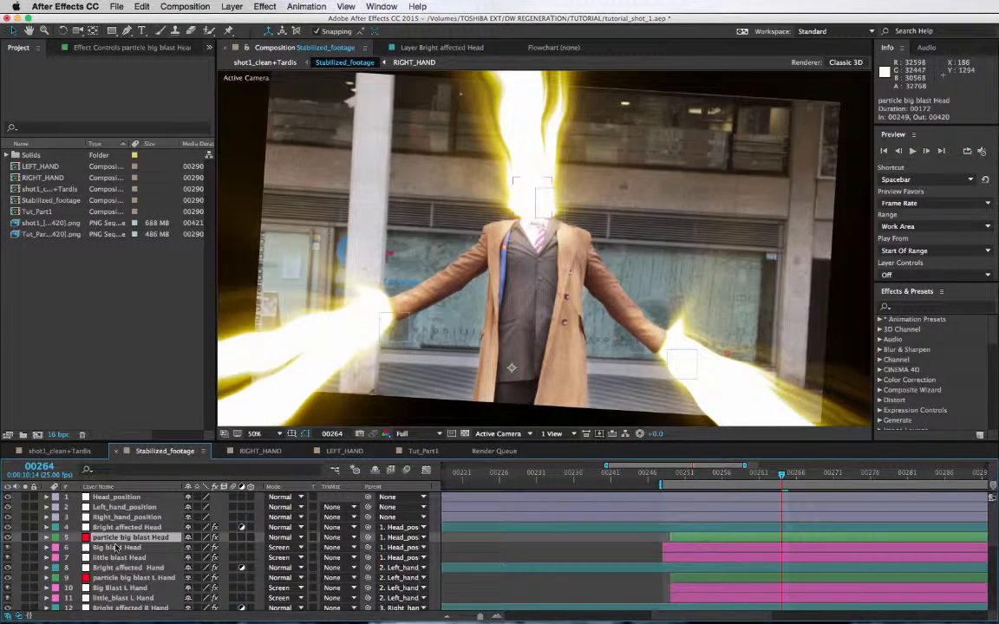
pyautogui.click(114, 548)
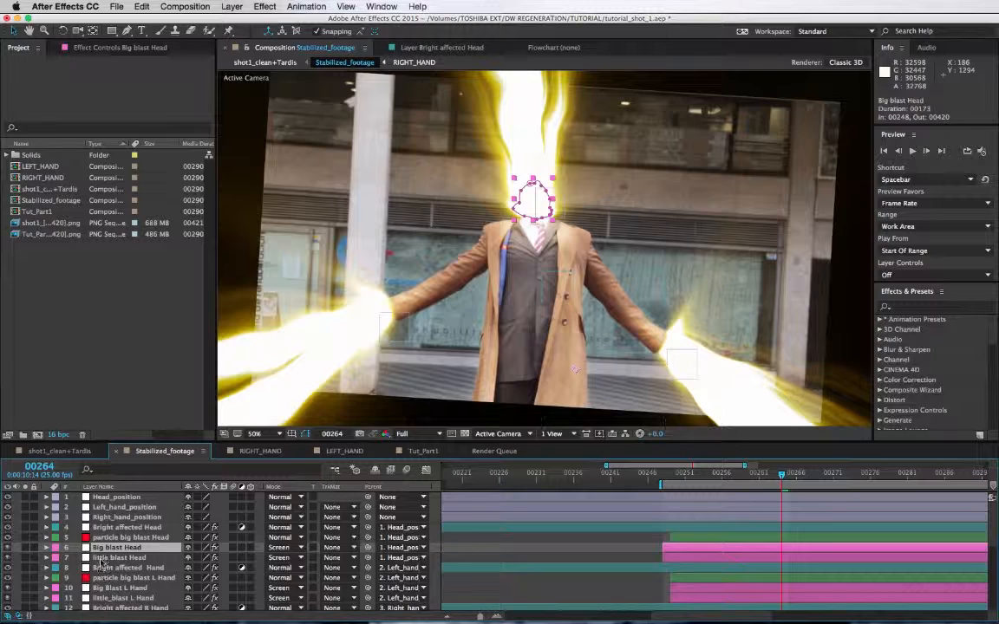
pyautogui.click(102, 557)
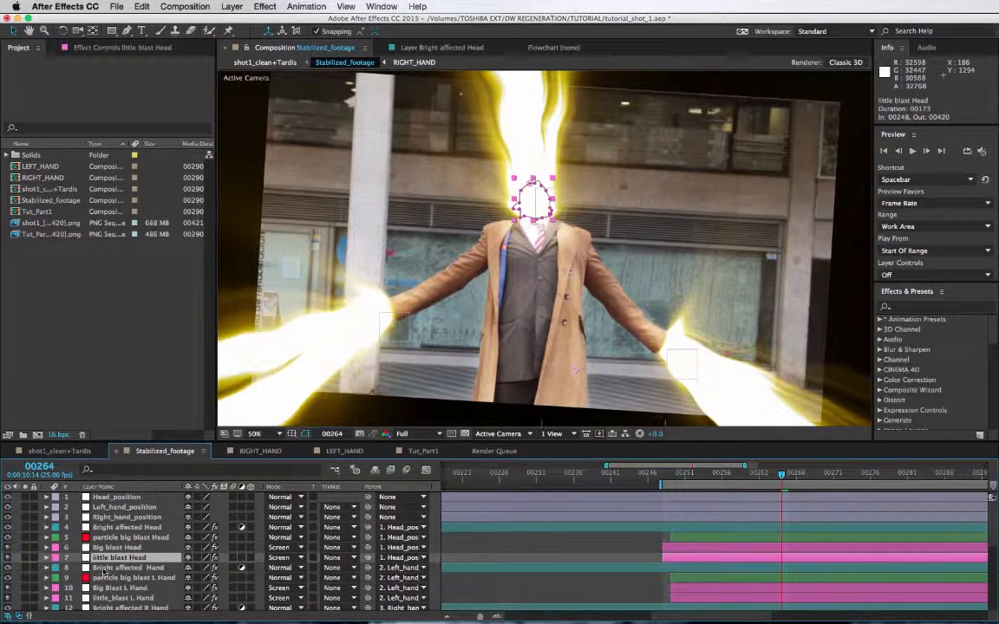
# Step: Examine the left-hand layers, from the masked Bright affected Hand through particle big blast L Hand to the layers below it
pyautogui.click(113, 568)
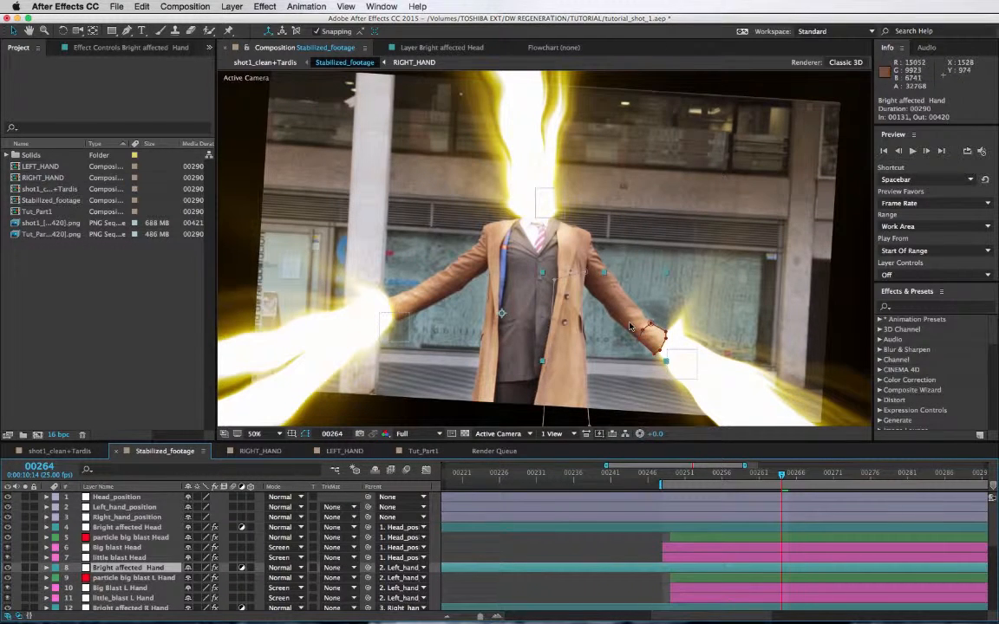
pyautogui.click(134, 577)
pyautogui.scroll(-2, 134, 577)
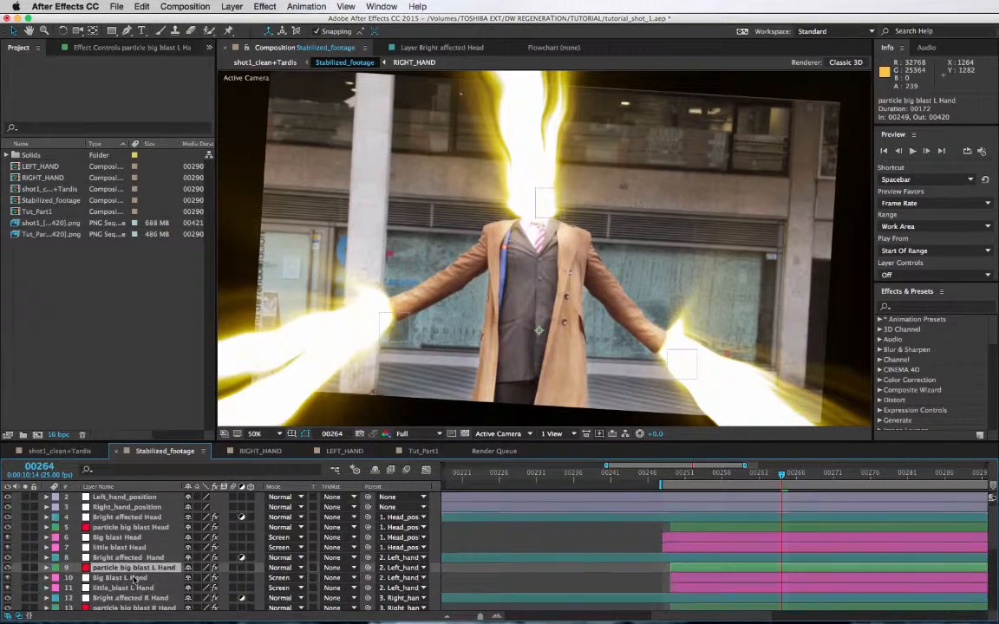
pyautogui.click(130, 569)
pyautogui.click(125, 587)
# Step: Examine the right-hand layers particle big blast R Hand, Big Blast R Hand and little_blast R Hand, and the waves and glow layers beneath
pyautogui.scroll(-4, 121, 586)
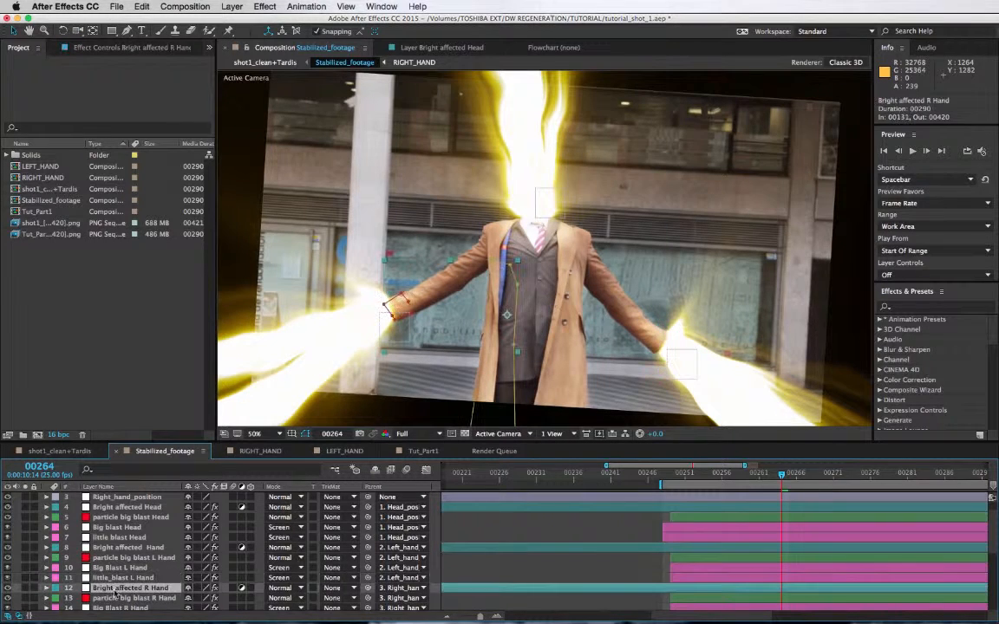
pyautogui.click(117, 557)
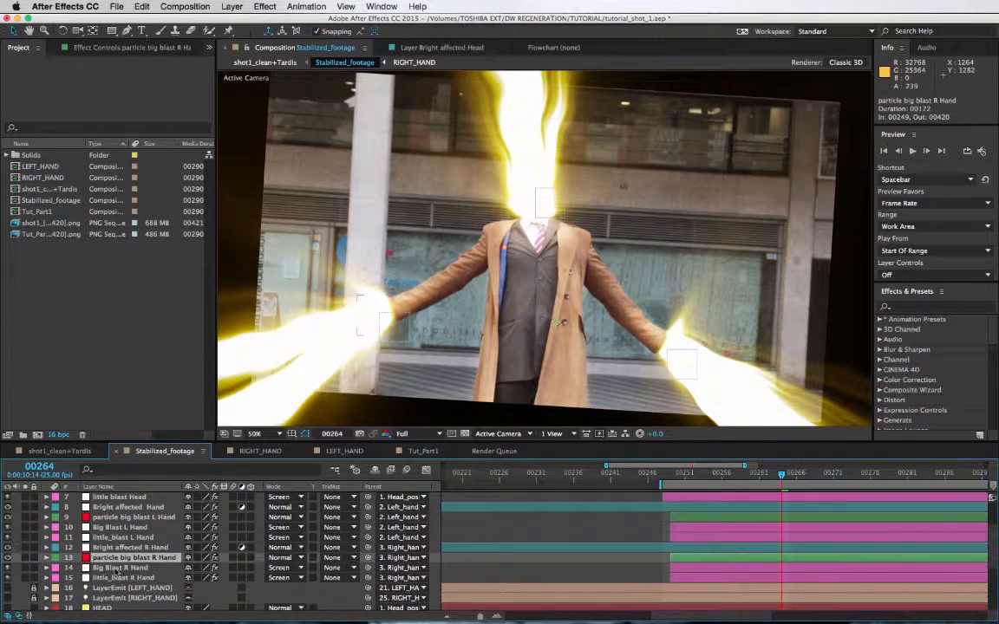
pyautogui.click(115, 567)
pyautogui.click(113, 578)
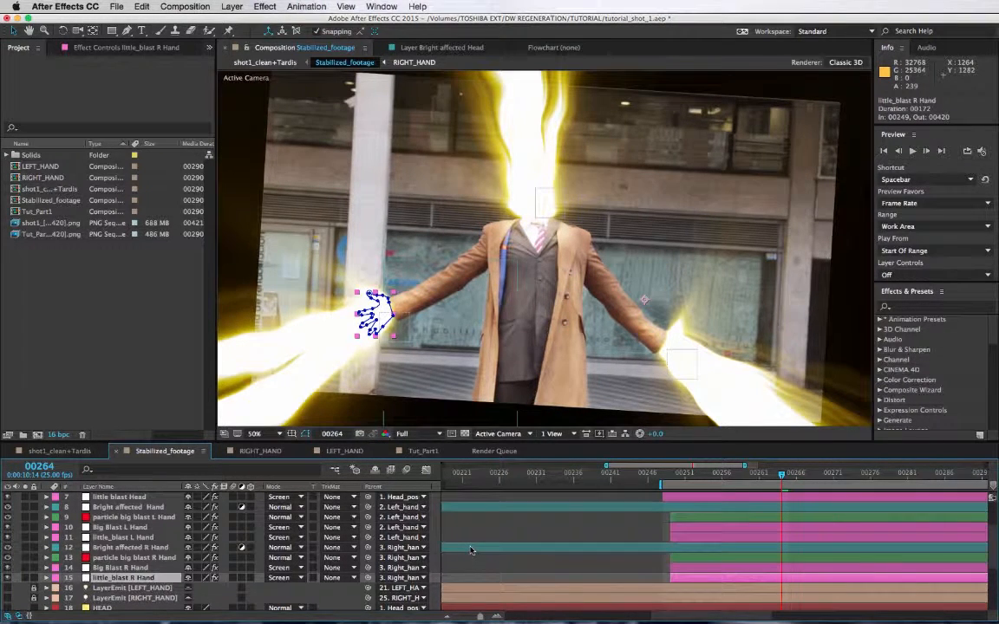
pyautogui.scroll(-4, 469, 546)
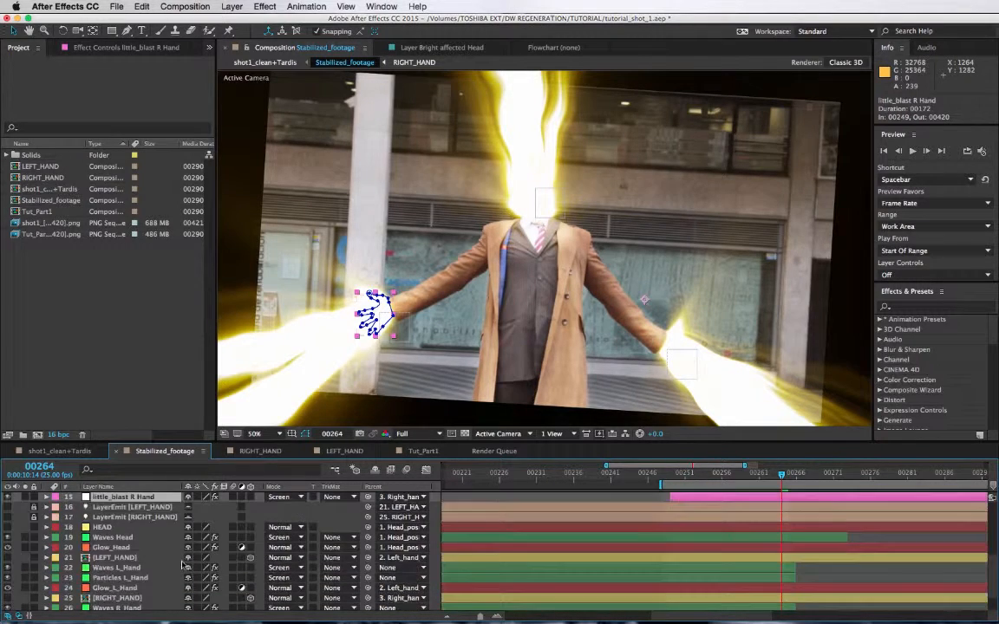
pyautogui.scroll(6, 185, 565)
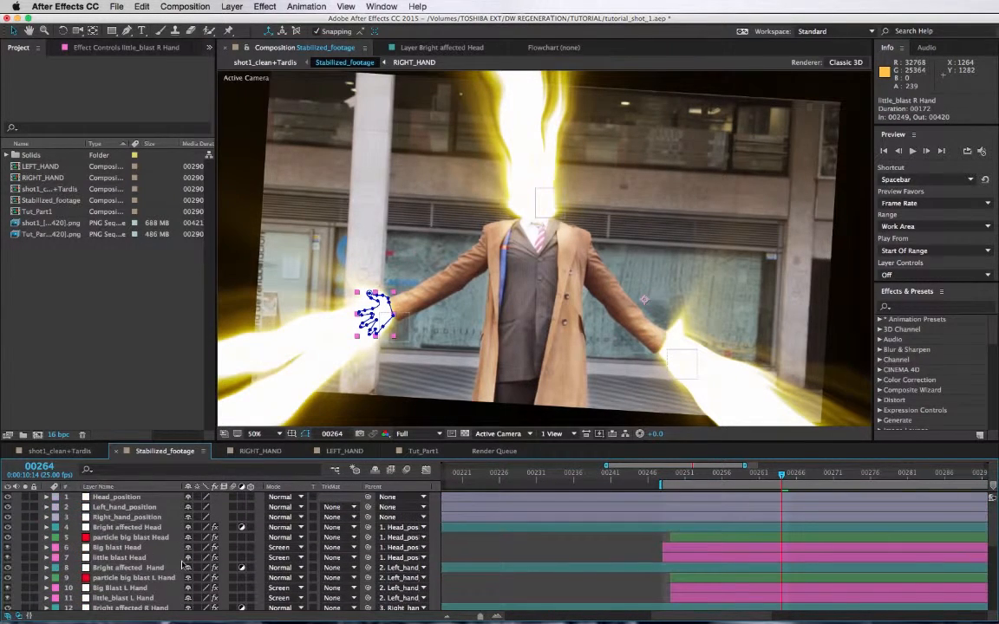
# Step: Reveal the effect expressions of Big blast Head, including Fractal Noise and Turbulent Displace Evolution, and open its effect settings
pyautogui.click(126, 517)
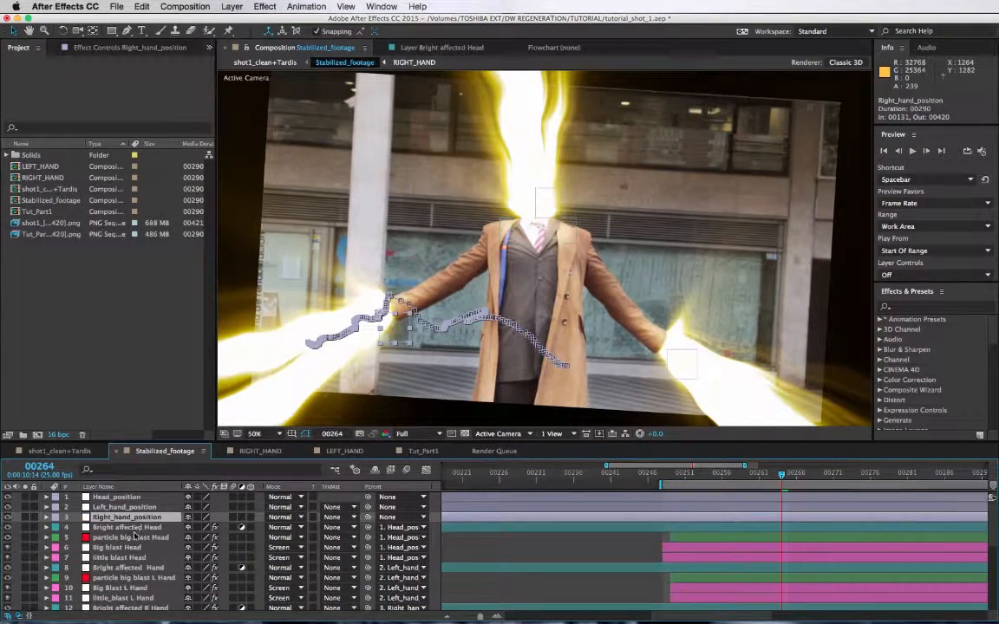
pyautogui.click(123, 538)
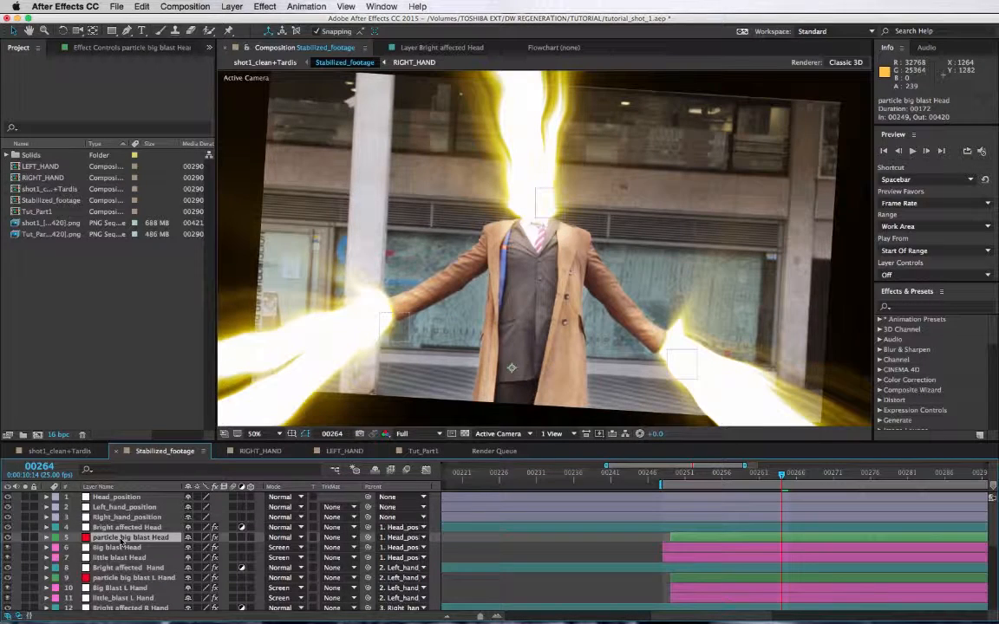
pyautogui.click(121, 528)
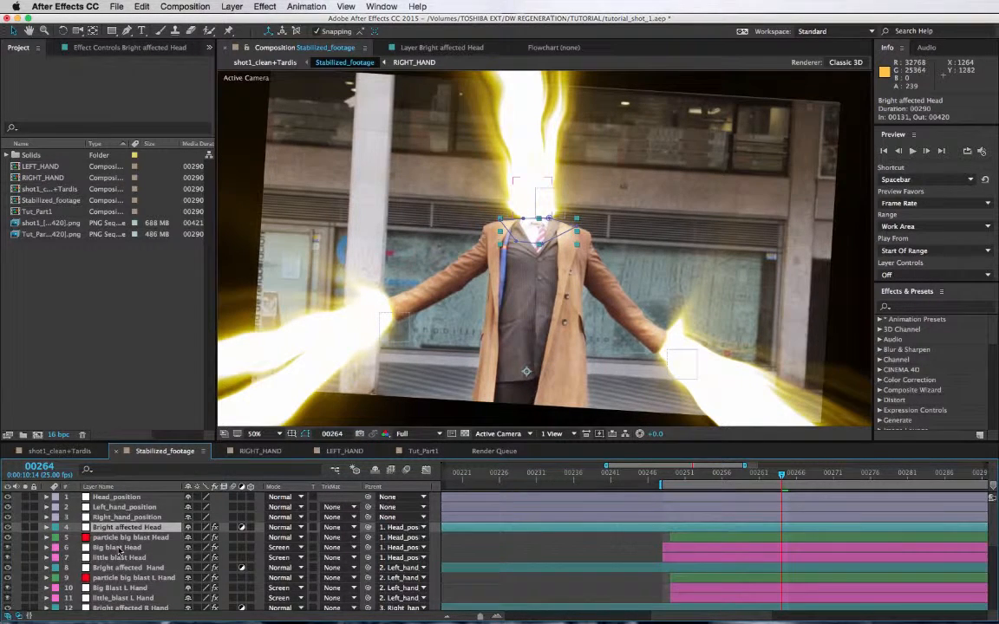
pyautogui.click(118, 548)
pyautogui.press('e')
pyautogui.press('e')
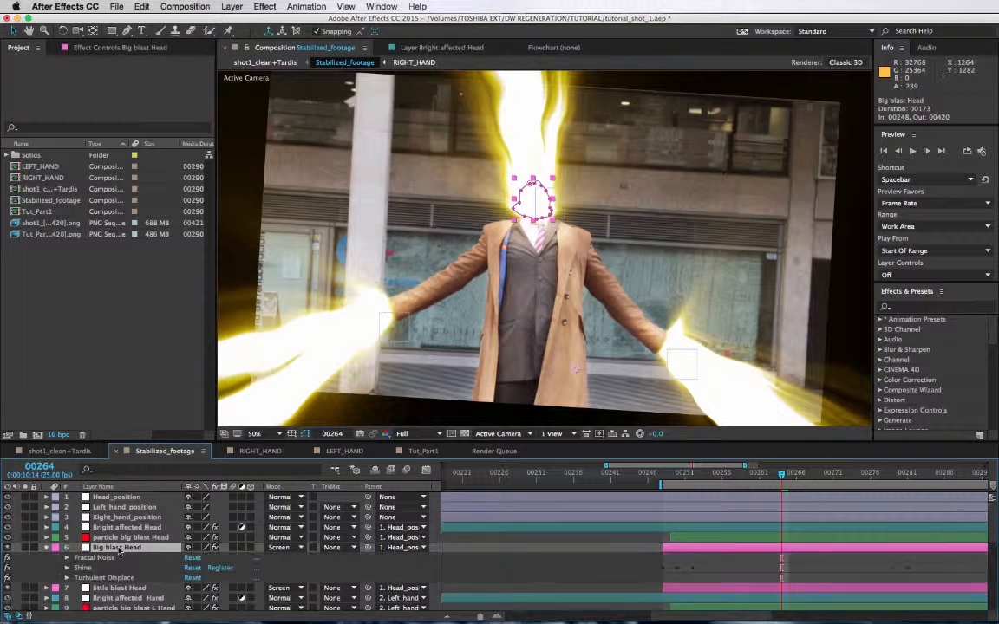
pyautogui.scroll(-2, 479, 574)
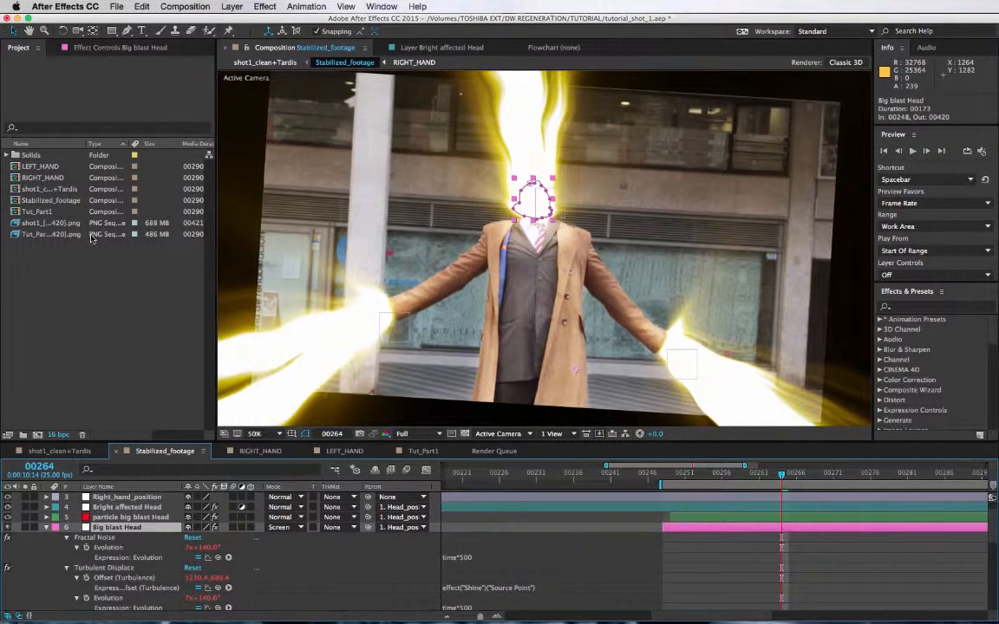
pyautogui.click(108, 49)
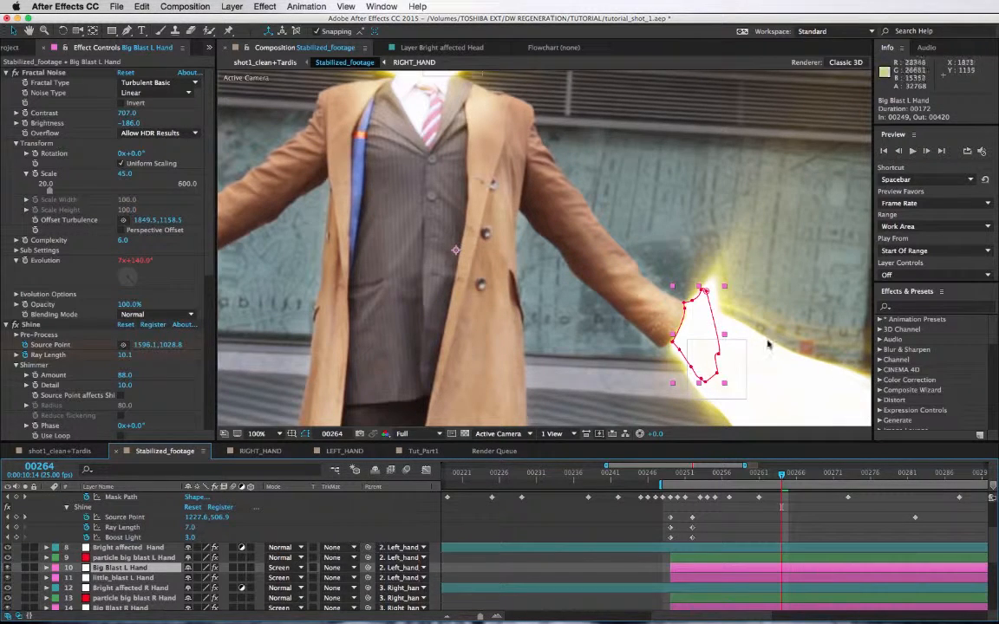
# Step: Try a Fractal Noise Scale of 1.0 on Big Blast L Hand, examine the blast's rays, and restore the Scale to 45
pyautogui.moveTo(776, 350); pyautogui.dragTo(664, 293)
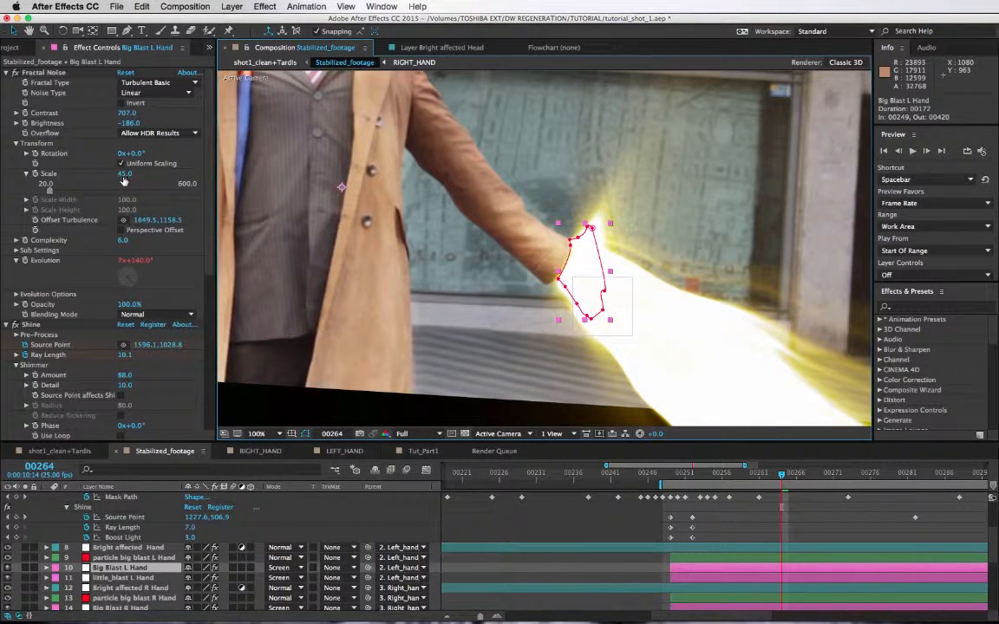
pyautogui.moveTo(124, 176); pyautogui.dragTo(82, 178)
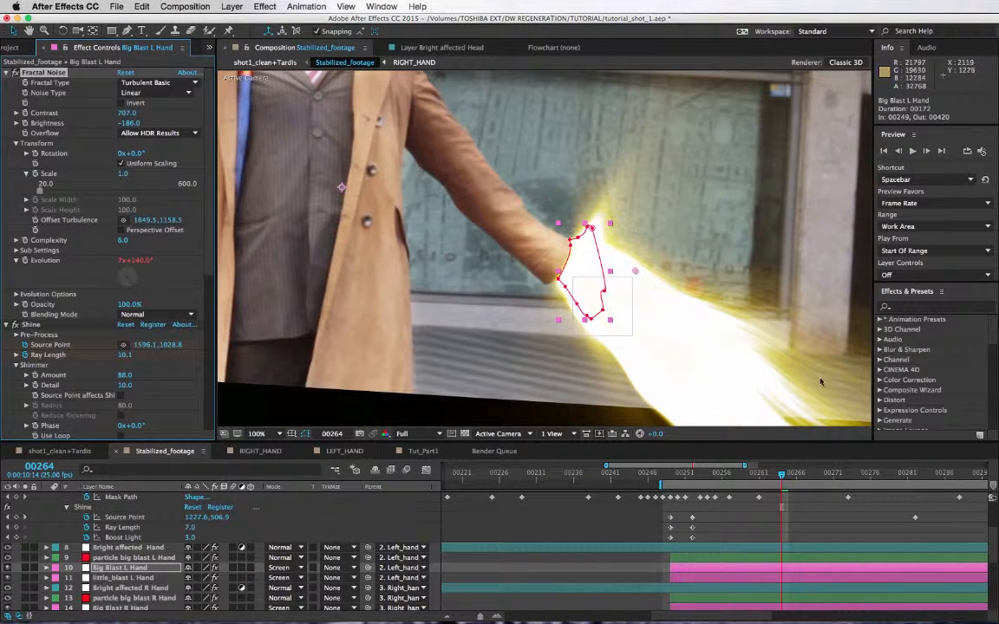
pyautogui.moveTo(729, 339); pyautogui.dragTo(724, 317)
pyautogui.press('v')
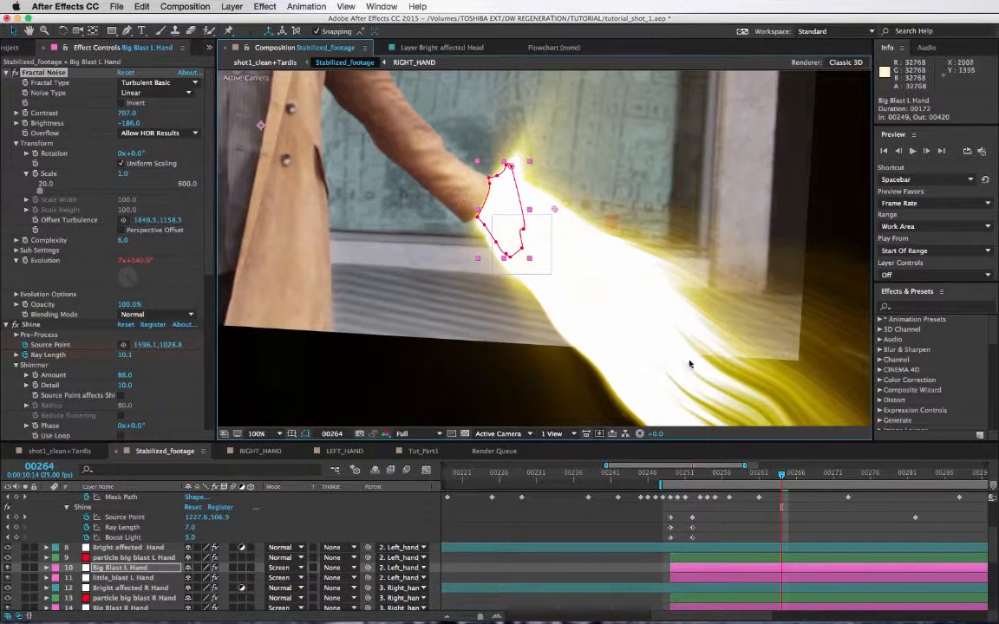
pyautogui.write('45')
pyautogui.press('Return')
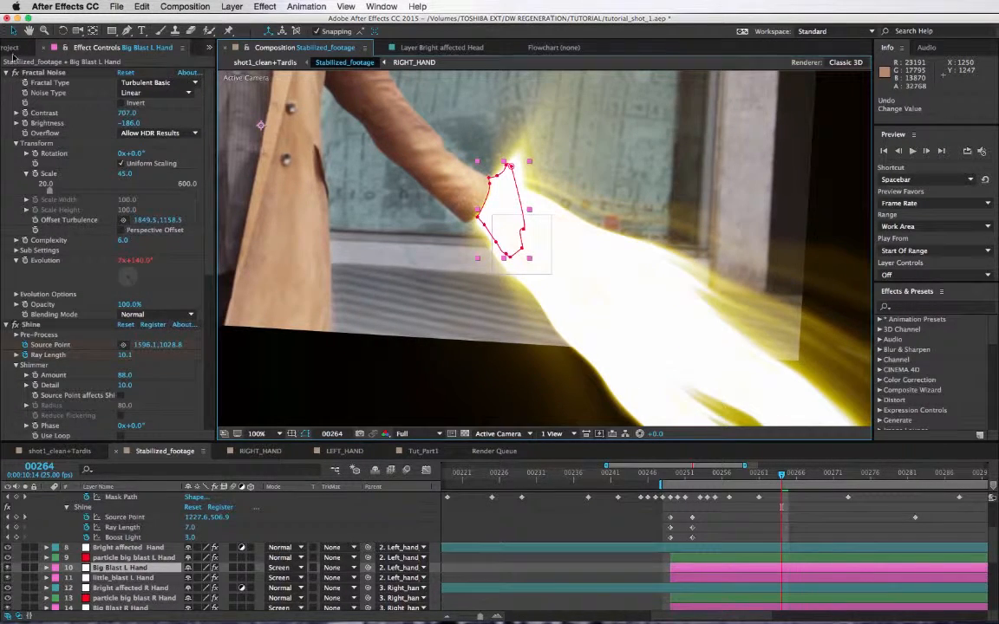
# Step: Set the project color depth to 8 bpc and examine the left-hand blast's glow and gradients close up
pyautogui.click(16, 48)
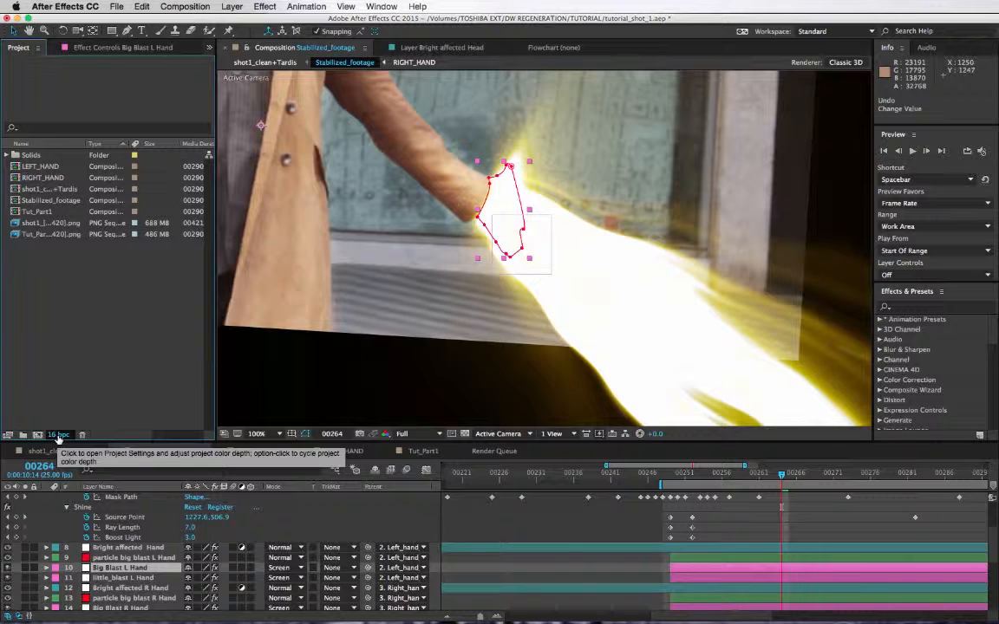
pyautogui.keyDown('alt'); pyautogui.click(58, 435); pyautogui.keyUp('alt')
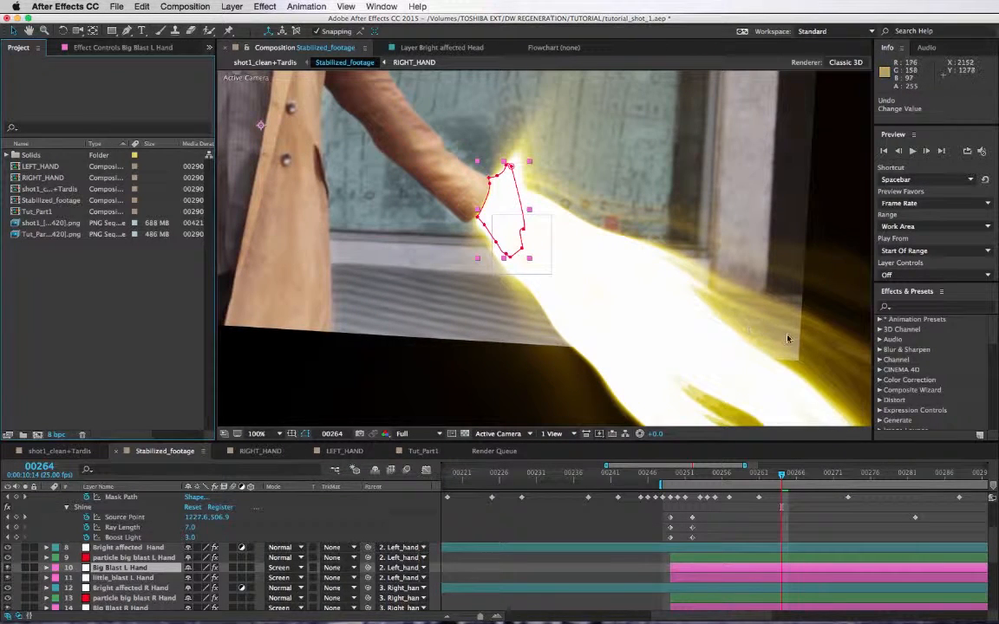
pyautogui.press('.')
pyautogui.press('h')
pyautogui.moveTo(809, 356); pyautogui.dragTo(642, 319)
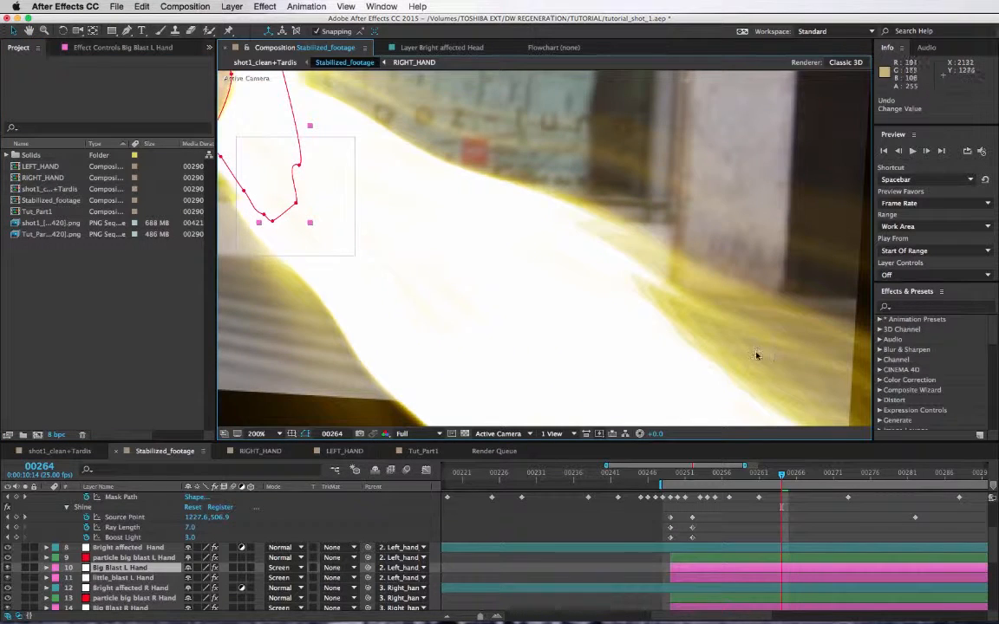
pyautogui.moveTo(756, 352); pyautogui.dragTo(652, 319)
pyautogui.press('v')
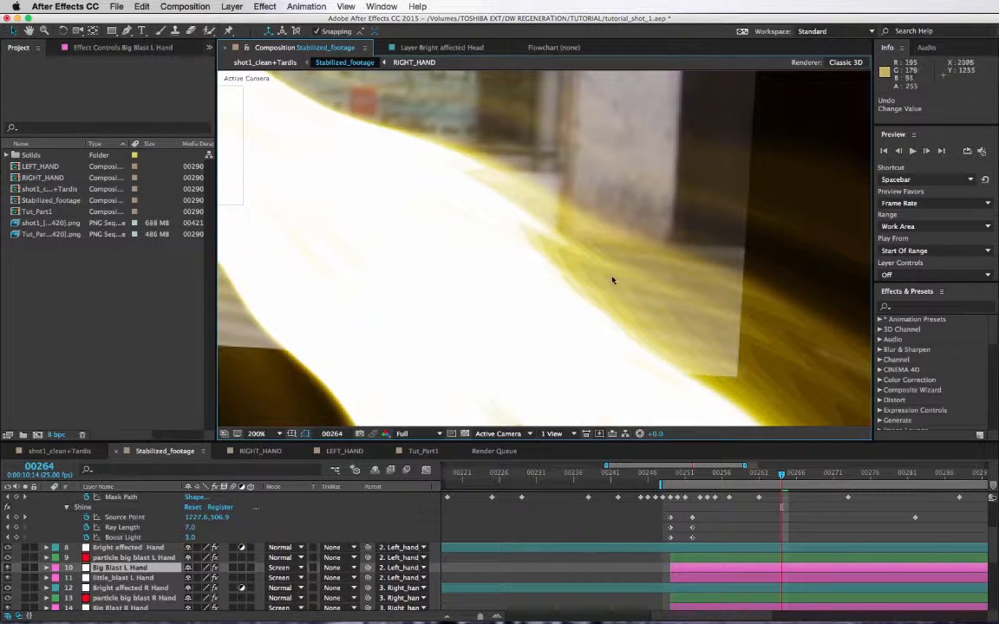
pyautogui.press(',')
pyautogui.press('.')
pyautogui.moveTo(674, 305); pyautogui.dragTo(646, 291)
pyautogui.press(',')
pyautogui.press('.')
pyautogui.press(',')
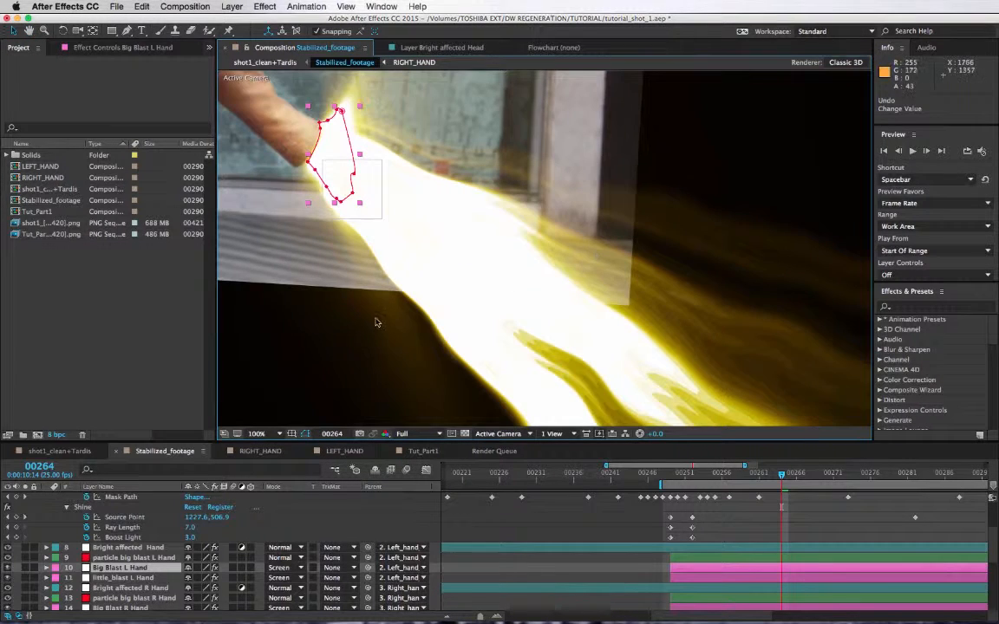
pyautogui.moveTo(391, 320); pyautogui.dragTo(487, 303)
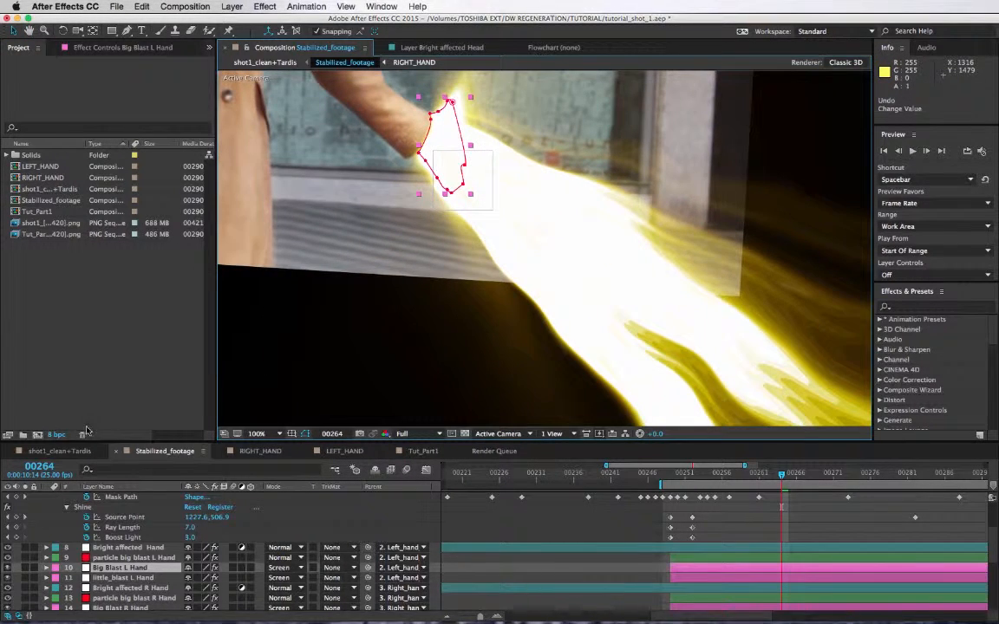
# Step: Return the project color depth to 16 bpc and view the whole figure with all three blasts
pyautogui.keyDown('alt'); pyautogui.click(58, 436); pyautogui.keyUp('alt')
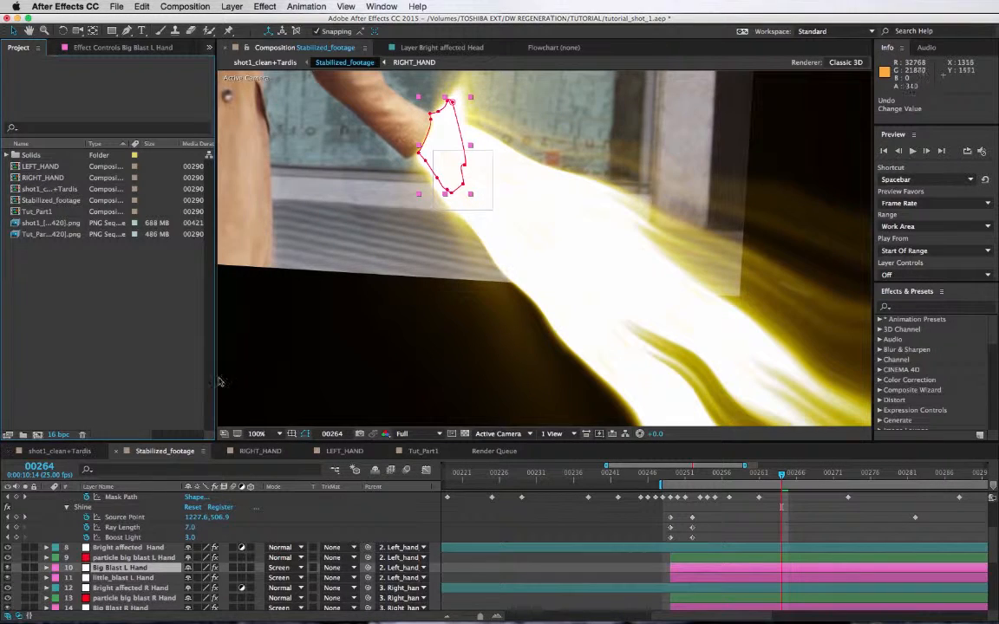
pyautogui.press(',')
pyautogui.press(',')
pyautogui.moveTo(294, 369); pyautogui.dragTo(484, 469)
pyautogui.press('v')
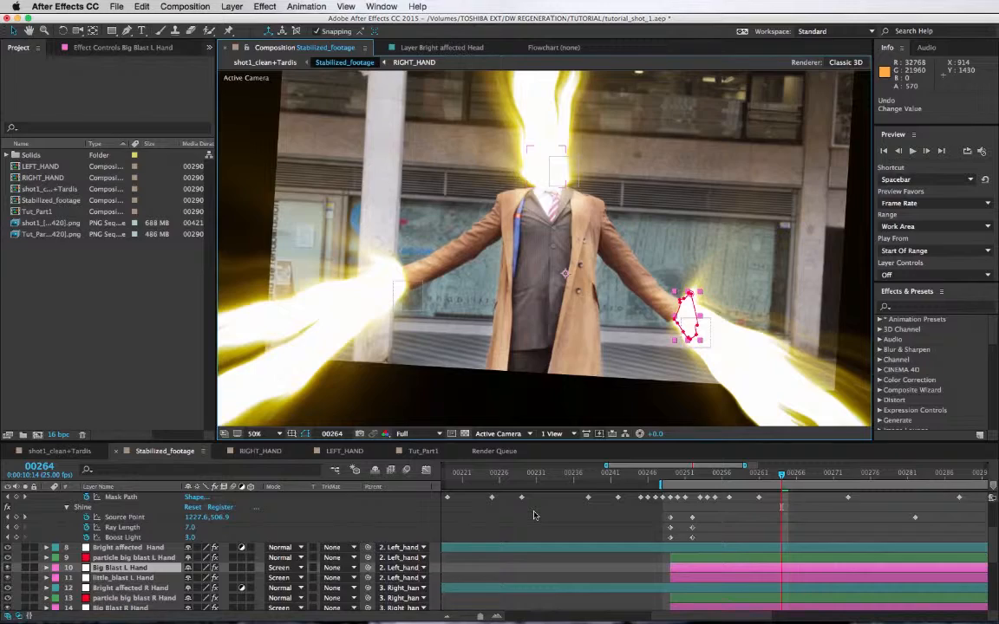
# Step: Switch to QuickTime Player, watch the camera shake during the blasts in Tut_Part1.mp4, and return to After Effects
pyautogui.press('super+Tab')
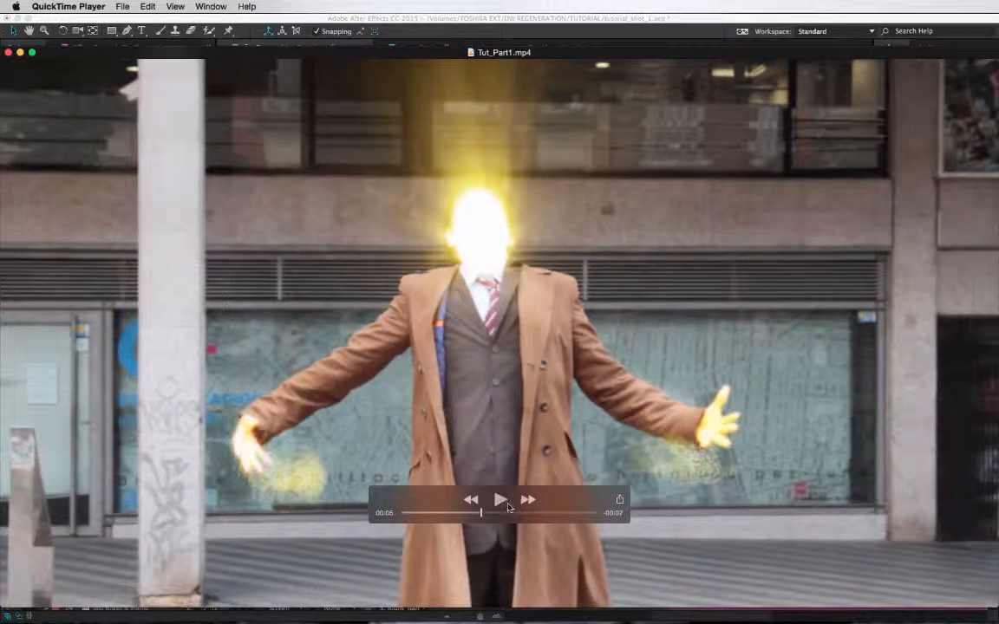
pyautogui.click(498, 501)
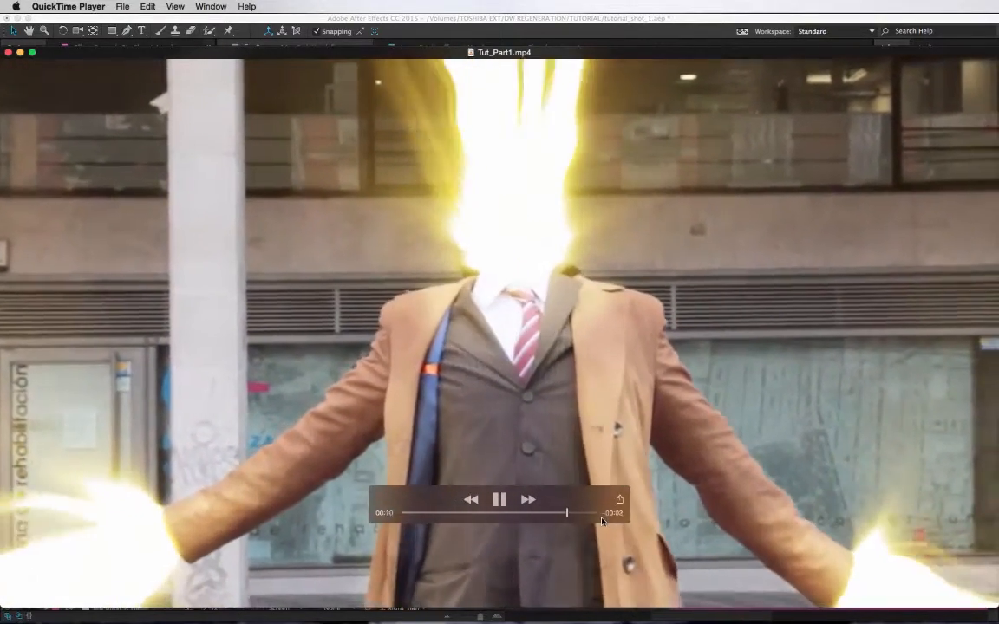
pyautogui.click(510, 503)
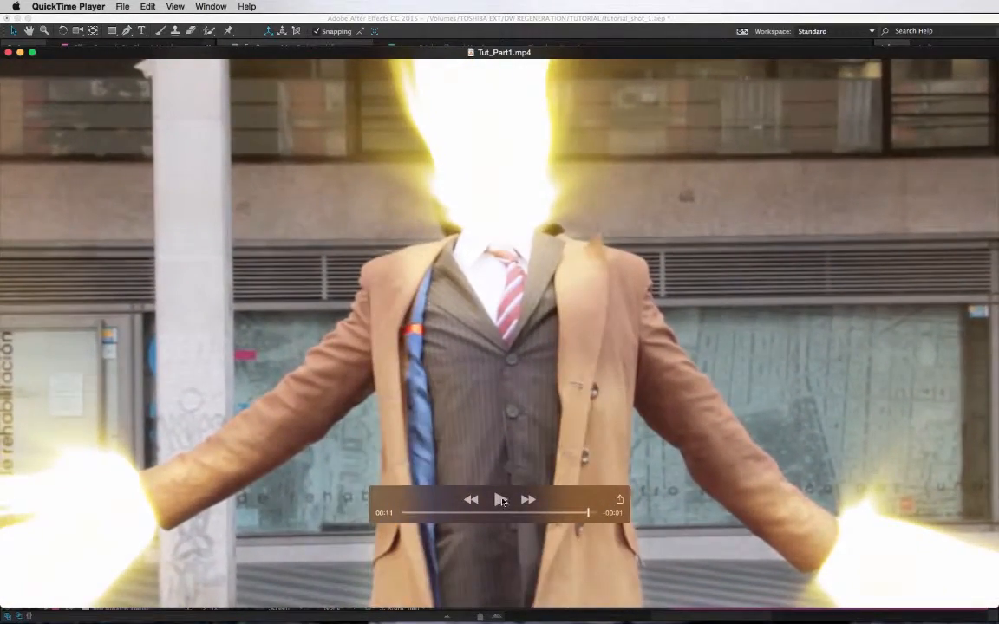
pyautogui.moveTo(543, 514); pyautogui.dragTo(518, 515)
pyautogui.press('super+Tab')
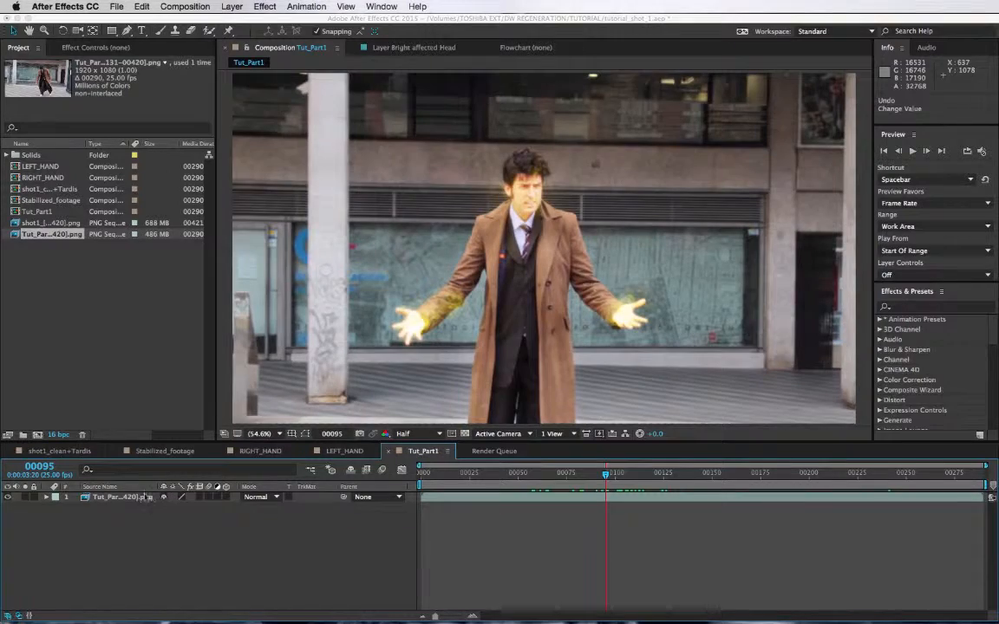
# Step: Add Position keyframes to the Tut_Part1 footage layer at frame 117, just before the blasts, and at the last frame, 289
pyautogui.moveTo(604, 490); pyautogui.dragTo(649, 479)
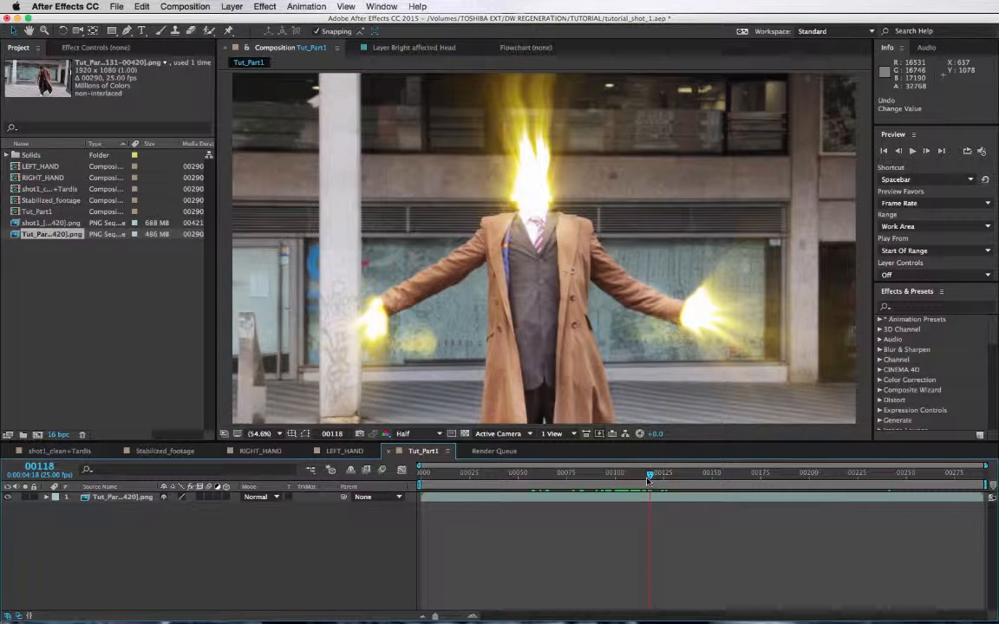
pyautogui.moveTo(649, 481); pyautogui.dragTo(652, 478)
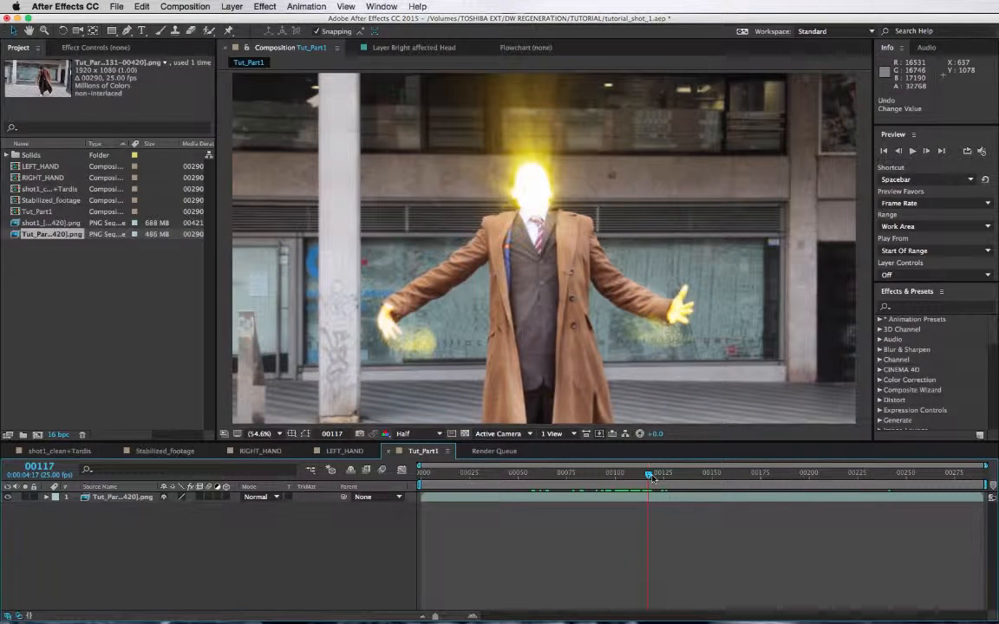
pyautogui.press('p')
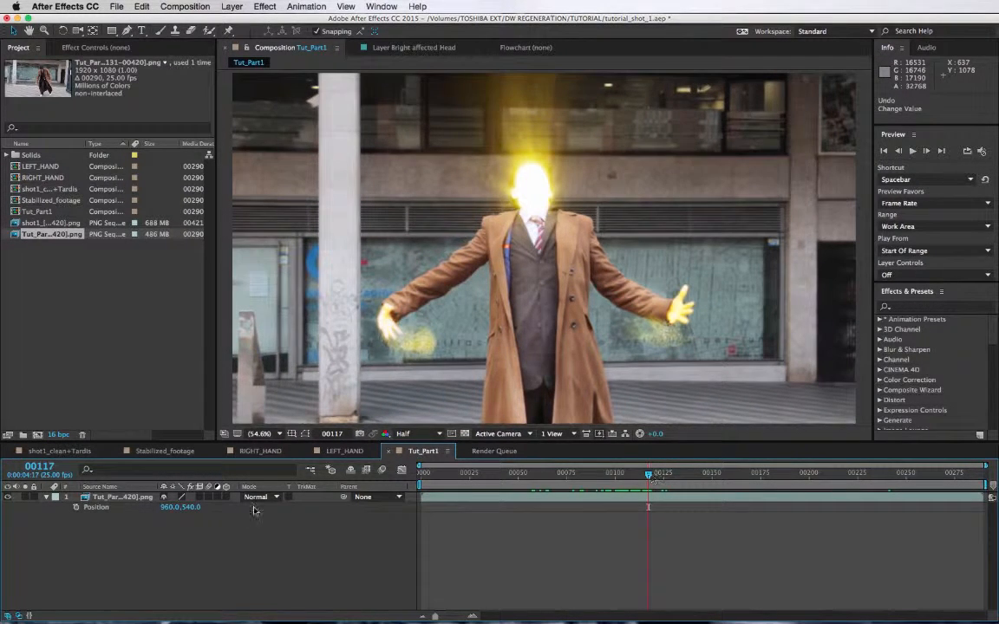
pyautogui.click(76, 507)
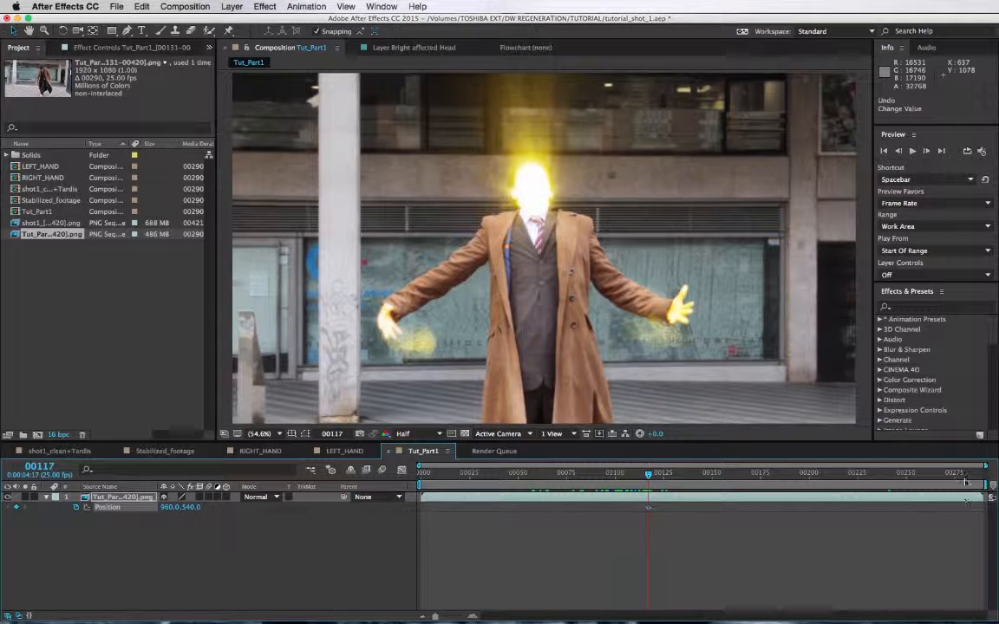
pyautogui.moveTo(966, 481); pyautogui.dragTo(982, 476)
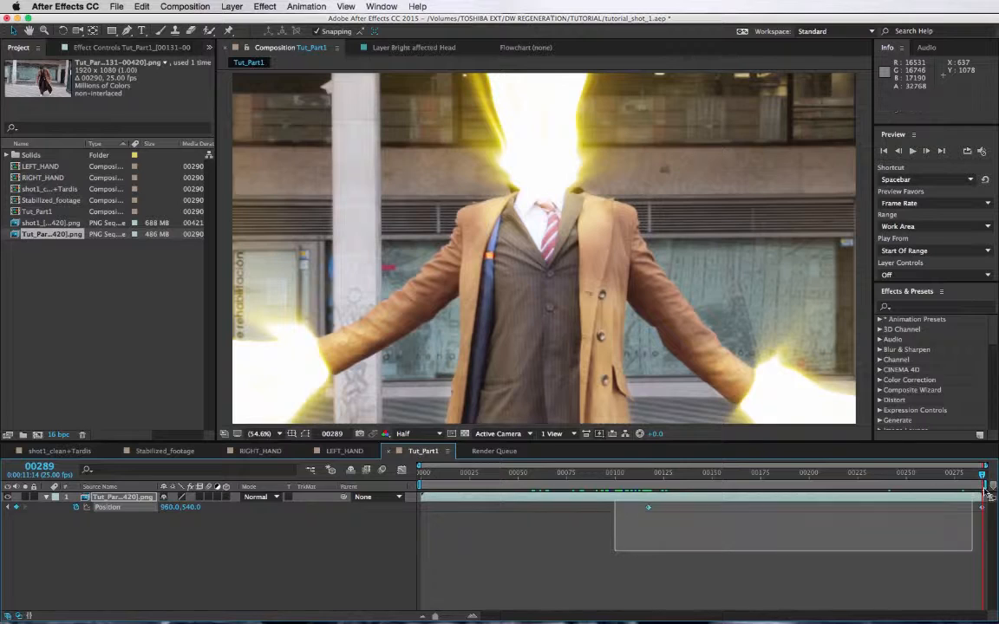
# Step: Apply the Wiggler to both Position keyframes with frequency 5.0 per second and magnitude 15.0
pyautogui.moveTo(615, 552); pyautogui.dragTo(668, 501)
pyautogui.click(382, 7)
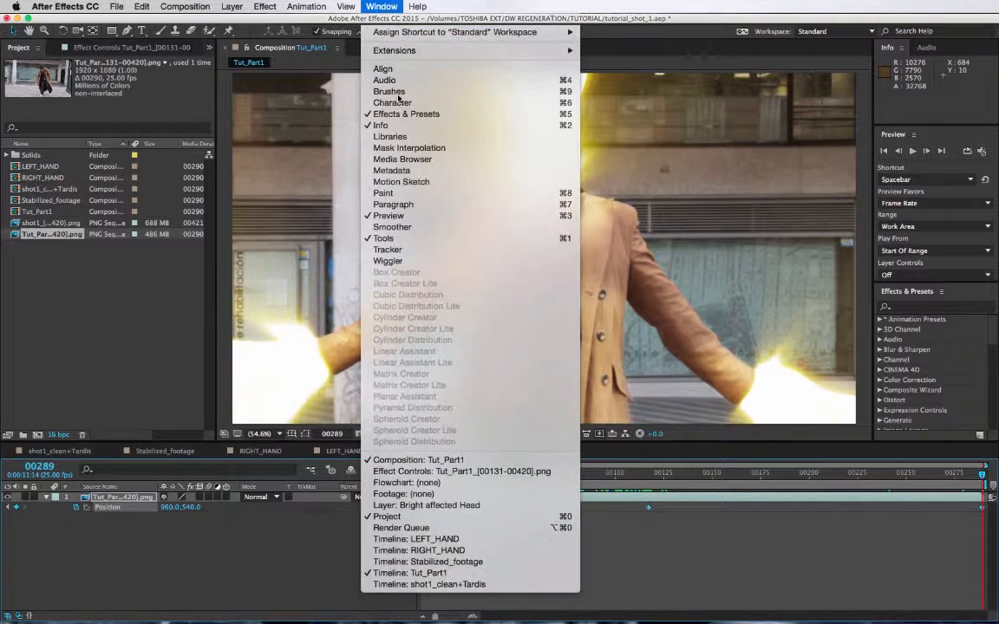
pyautogui.click(399, 262)
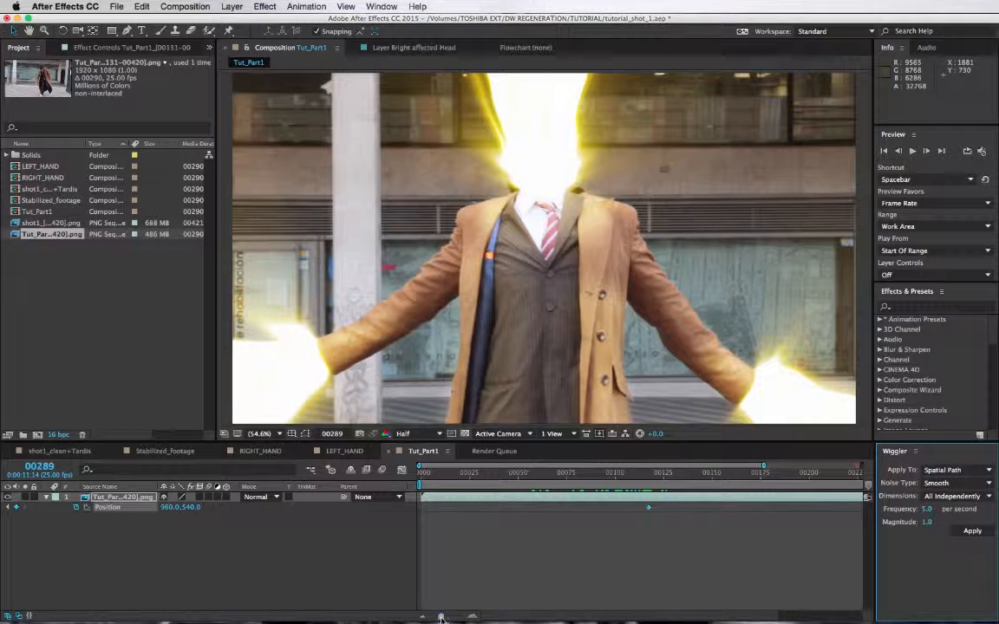
pyautogui.moveTo(442, 618); pyautogui.dragTo(435, 618)
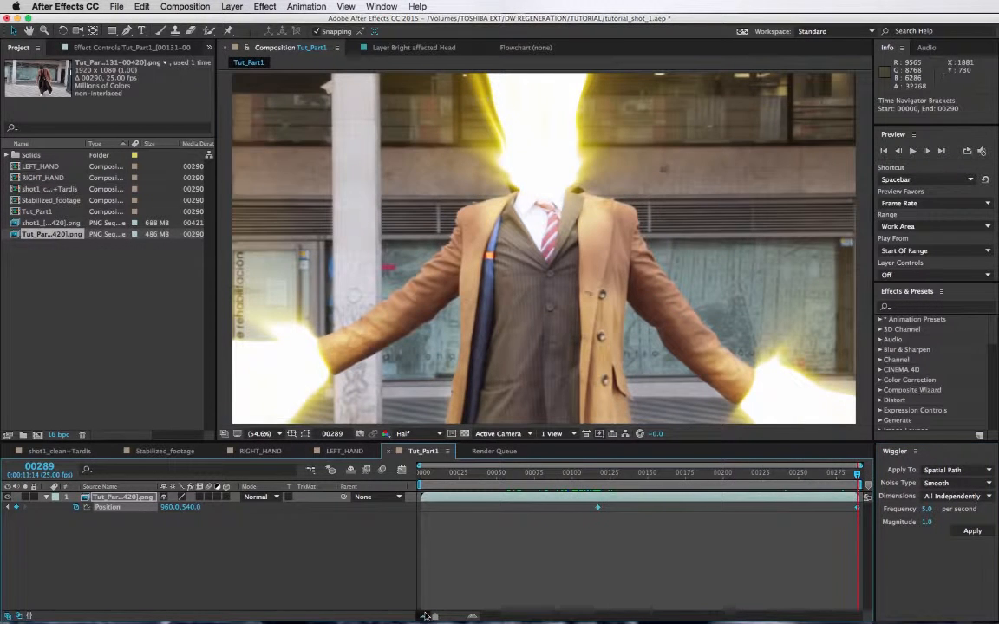
pyautogui.click(927, 509)
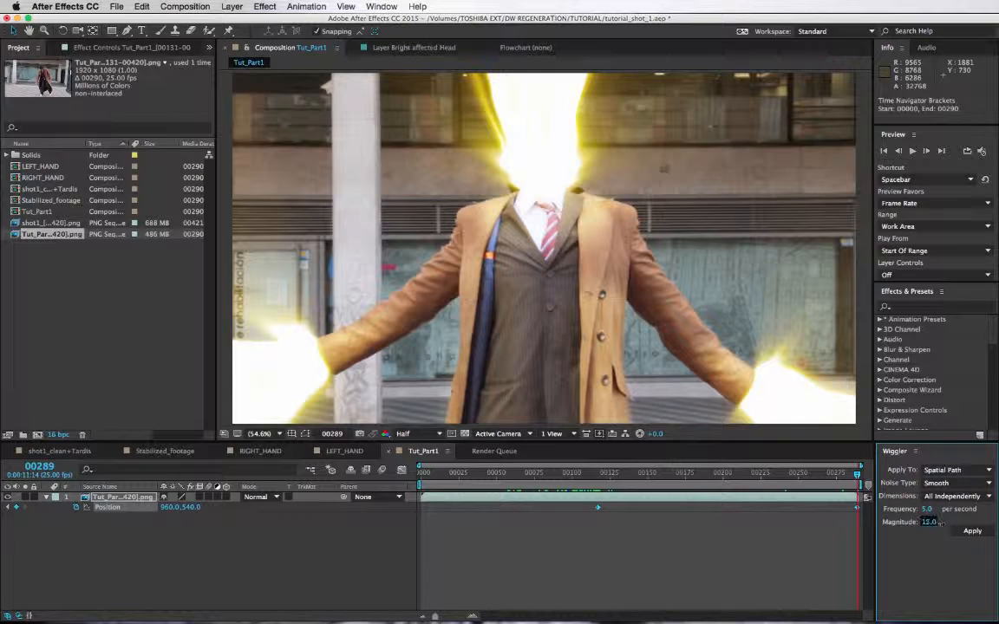
pyautogui.press('Down')
pyautogui.click(973, 532)
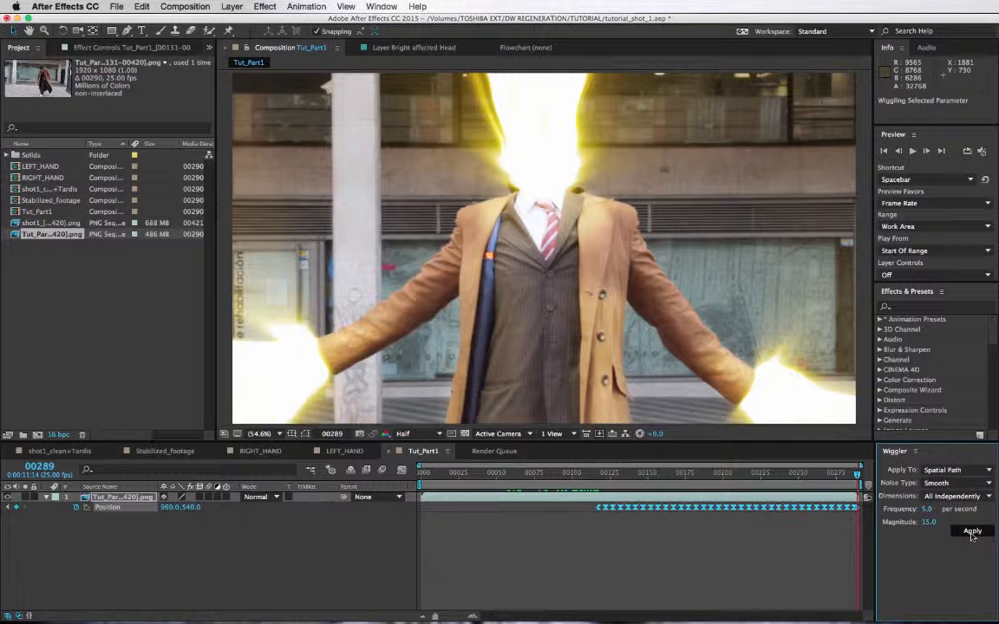
# Step: Close the Wiggler, start the work area at frame 113, and preview the camera shake
pyautogui.click(603, 475)
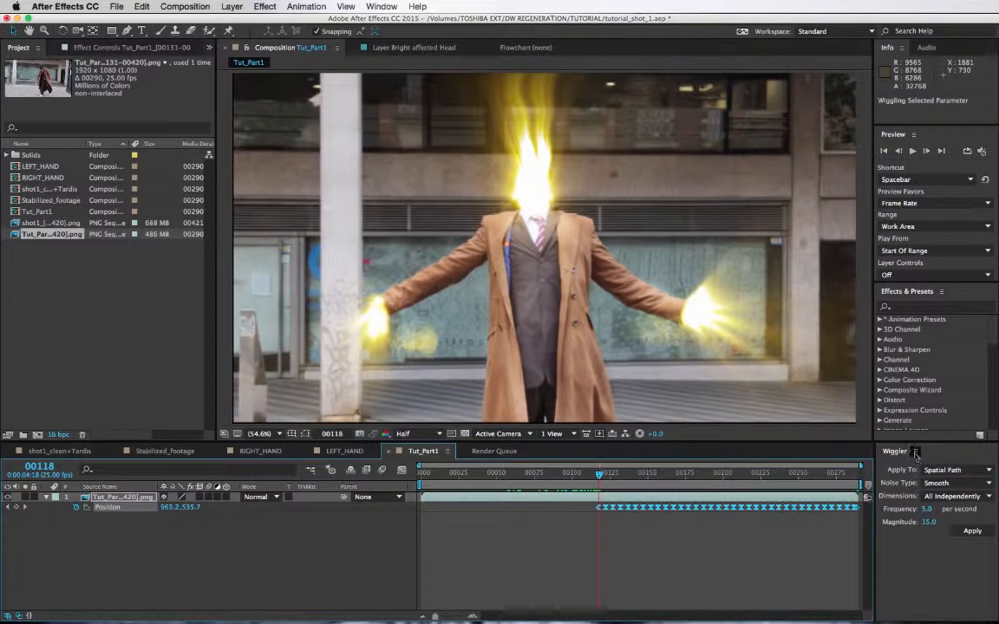
pyautogui.click(916, 452)
pyautogui.click(810, 462)
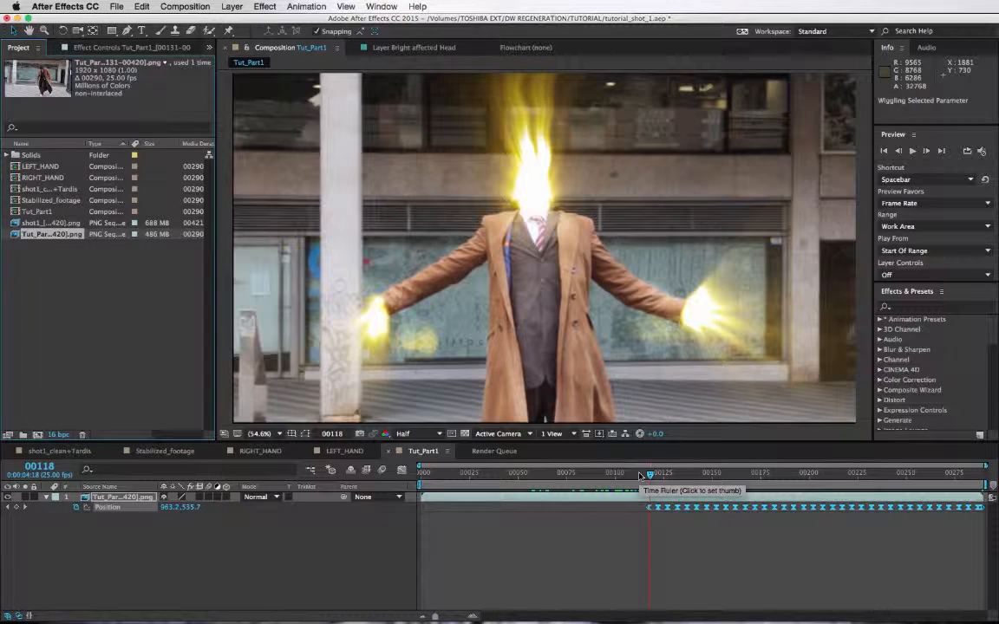
pyautogui.click(640, 476)
pyautogui.press('b')
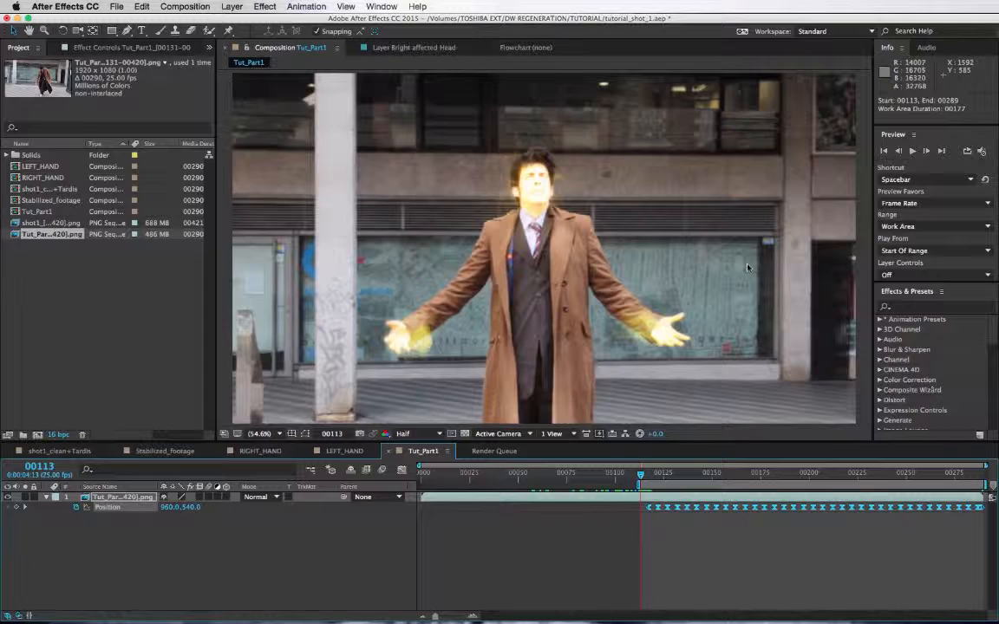
pyautogui.press('space')
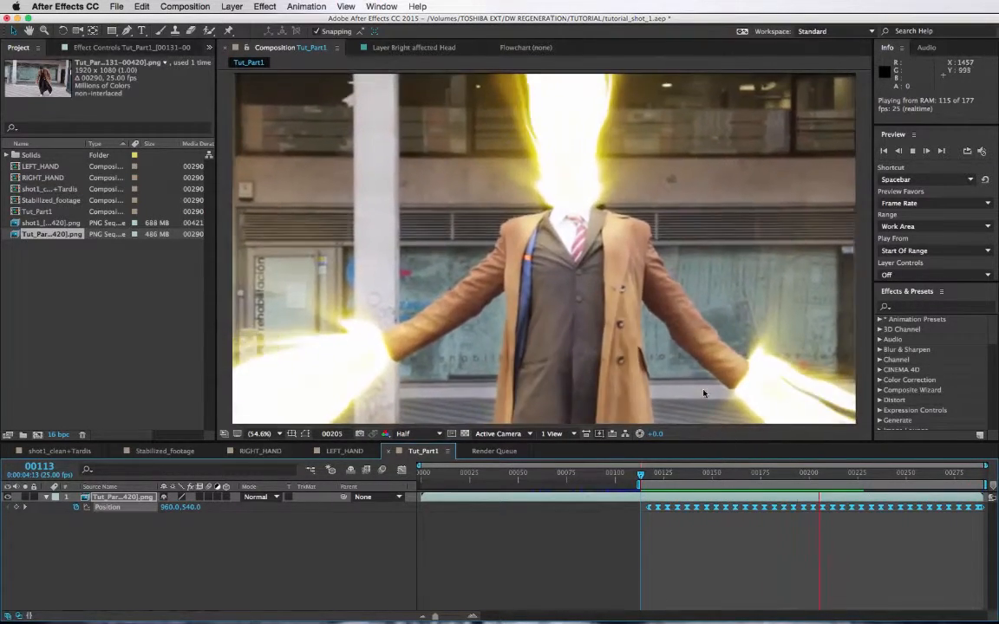
pyautogui.press('space')
# Step: Try a Scale of 105% on the footage layer at frame 174, undo it, and set the Scale to 103%
pyautogui.moveTo(727, 479); pyautogui.dragTo(759, 479)
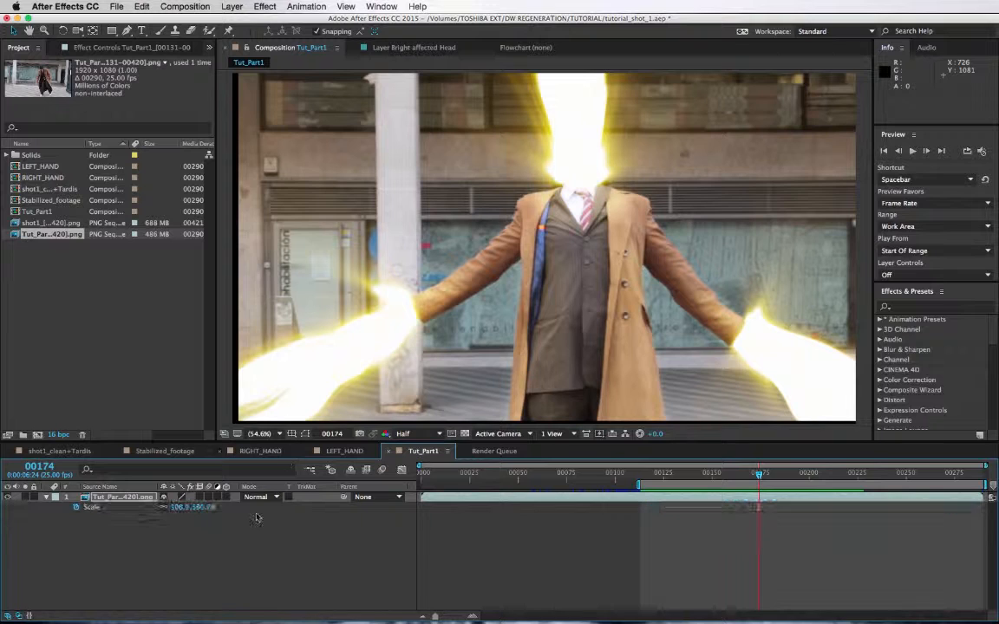
pyautogui.press('s')
pyautogui.moveTo(208, 506); pyautogui.dragTo(214, 507)
pyautogui.rightClick(214, 504)
pyautogui.click(309, 494)
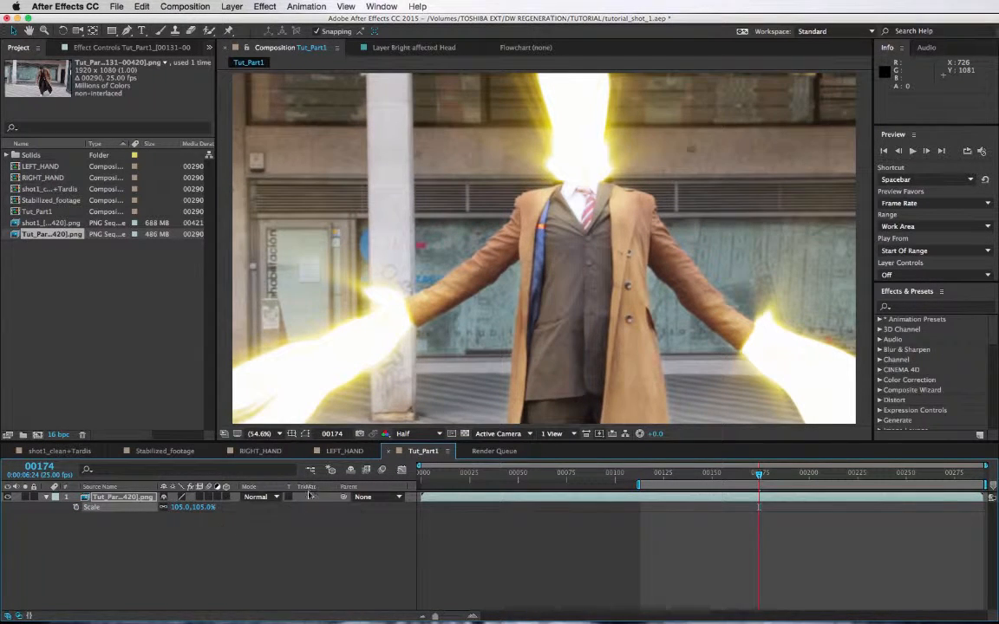
pyautogui.press('super+z')
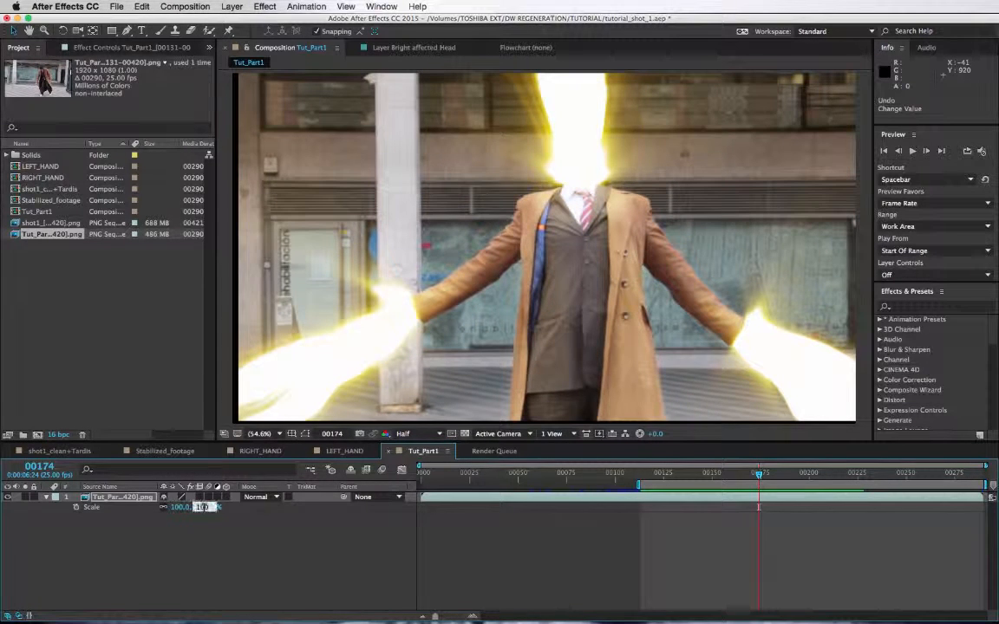
pyautogui.press('Up')
pyautogui.press('Up')
pyautogui.press('Up')
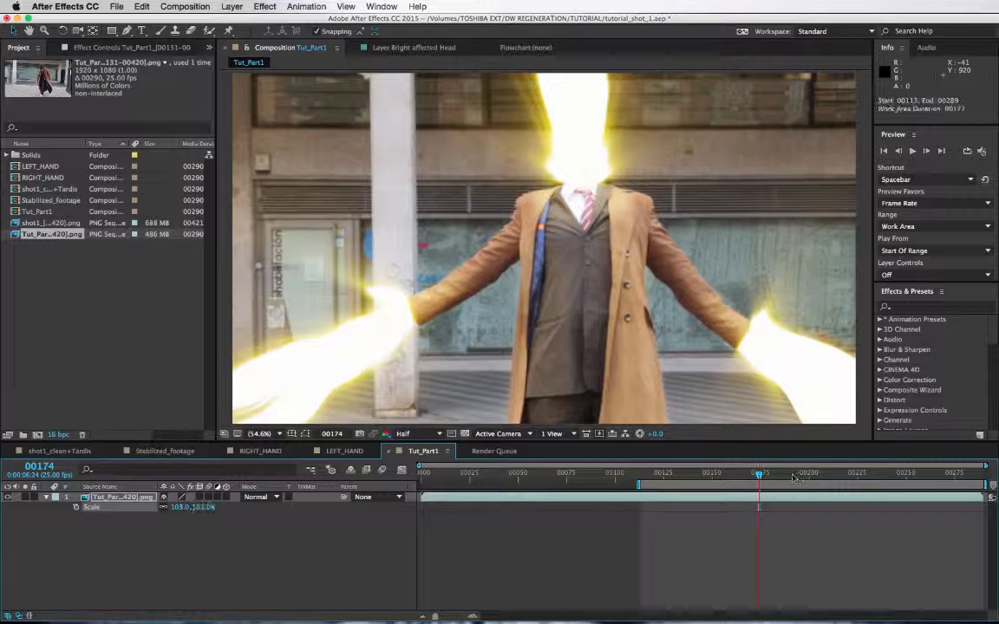
# Step: Turn on the transparency grid and play the shaking shot to check its edges for gaps
pyautogui.moveTo(781, 475); pyautogui.dragTo(631, 476)
pyautogui.click(465, 434)
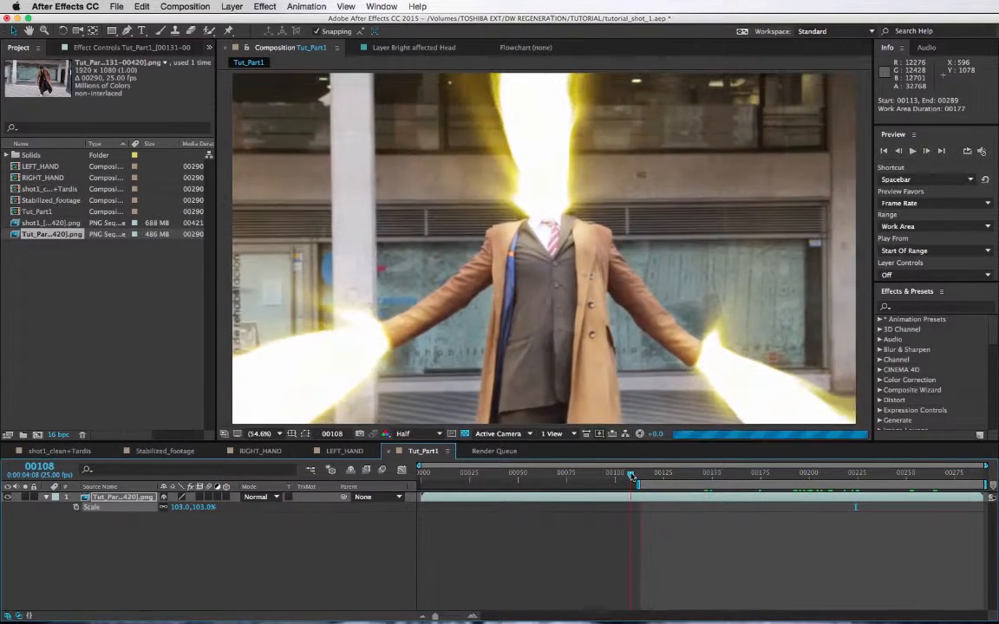
pyautogui.press('space')
pyautogui.press('space')
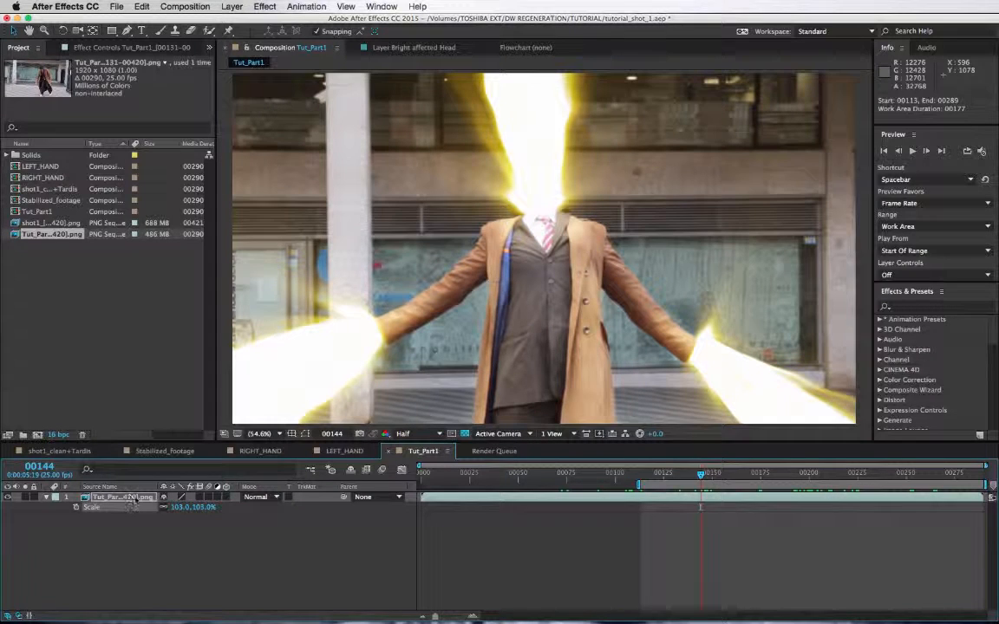
# Step: Try shrinking the footage layer to 92% to expose its transparent edges, undo it, and scrub the shot from frame 18 to 133
pyautogui.moveTo(186, 508); pyautogui.dragTo(177, 509)
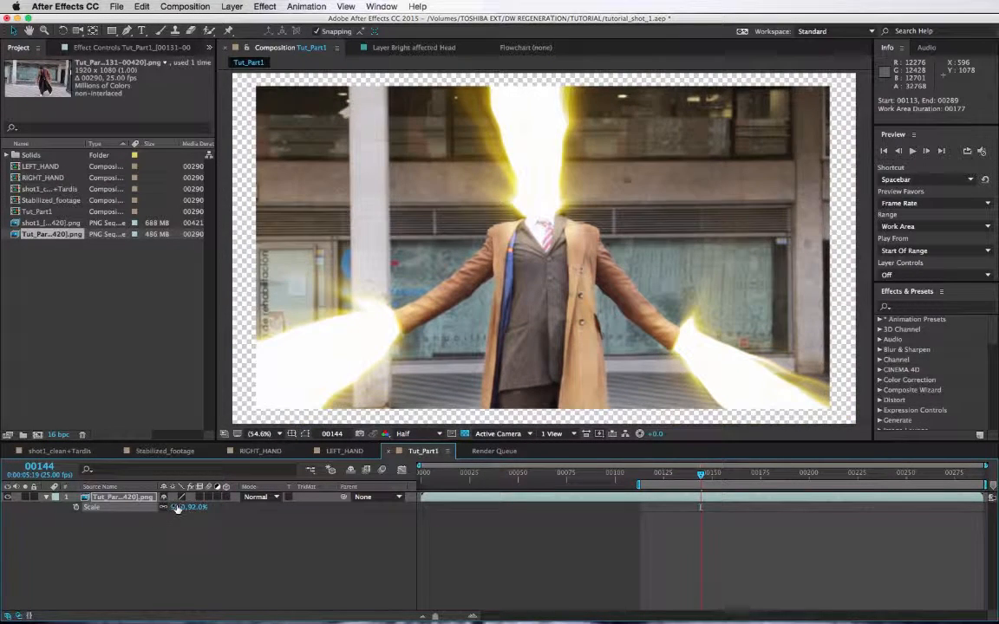
pyautogui.press('super+z')
pyautogui.moveTo(717, 481); pyautogui.dragTo(459, 508)
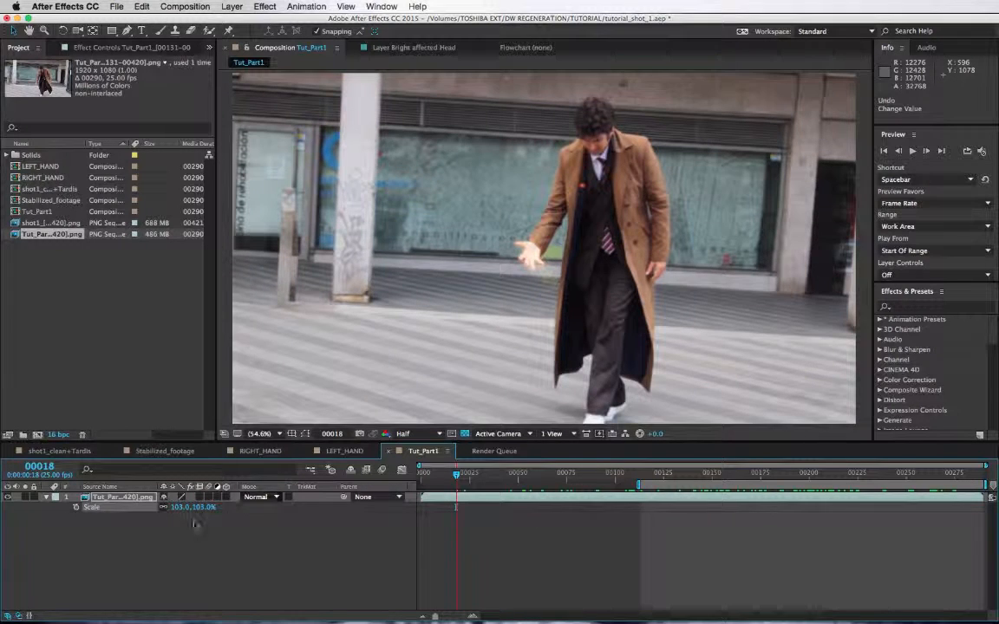
pyautogui.click(674, 474)
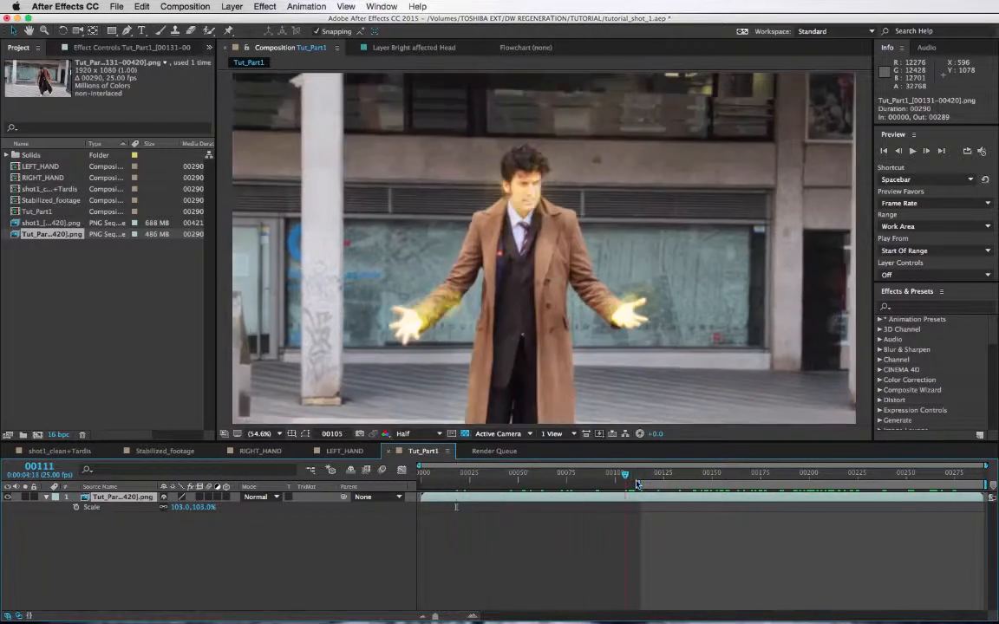
pyautogui.moveTo(680, 490); pyautogui.dragTo(679, 490)
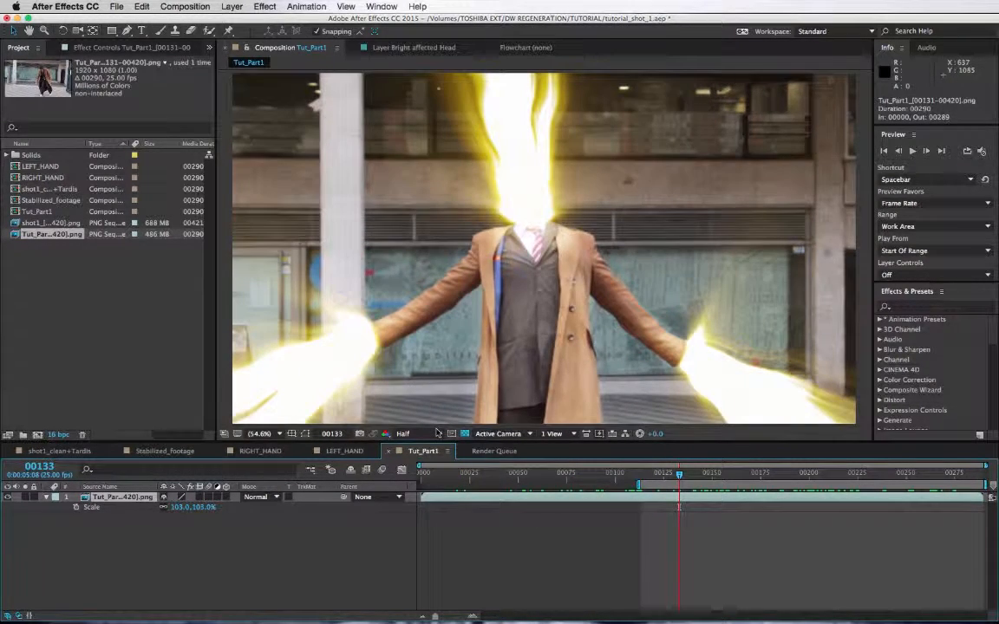